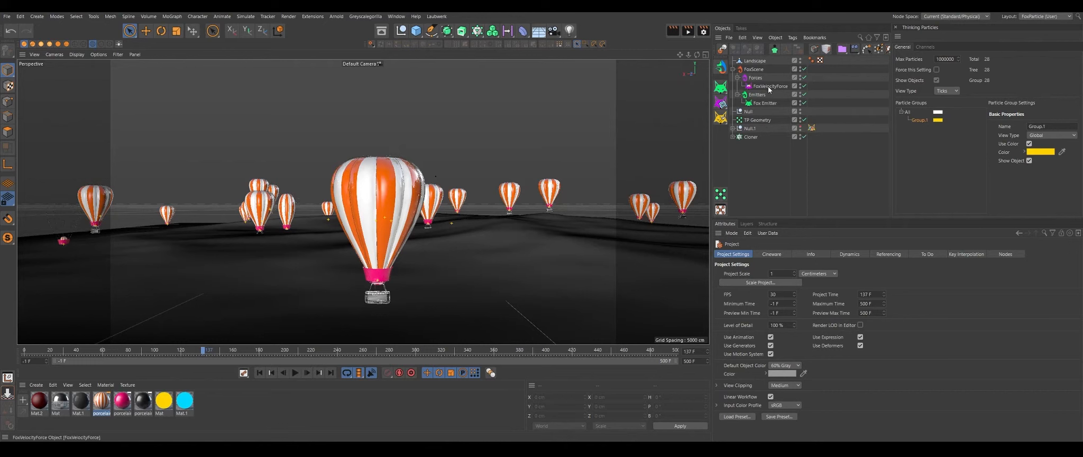
# Play the finished balloon animation from the start and examine the rising balloons over the landscape from several angles.
pyautogui.click(259, 373)
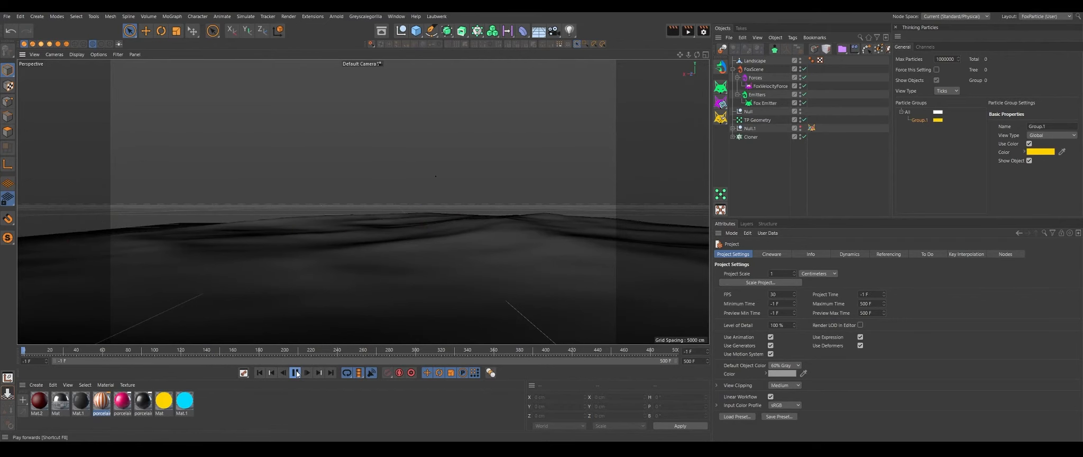
pyautogui.click(295, 372)
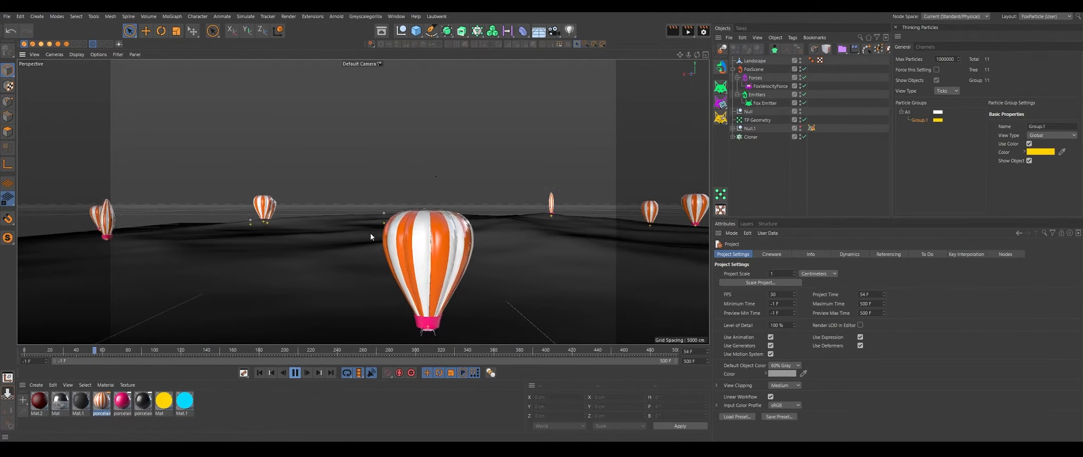
pyautogui.moveTo(363, 231)
pyautogui.keyDown('alt'); pyautogui.mouseDown()
pyautogui.moveTo(358, 249)
pyautogui.moveTo(363, 238)
pyautogui.mouseUp(); pyautogui.keyUp('alt')
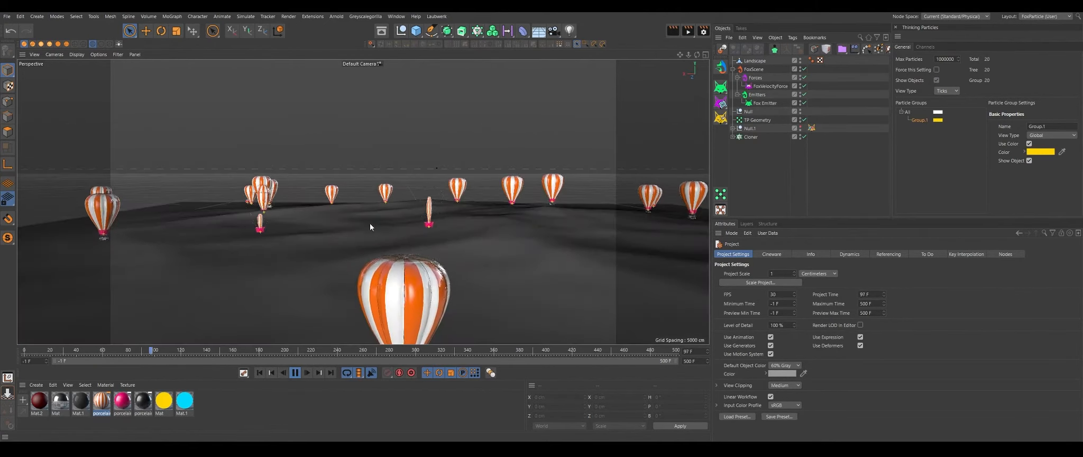
pyautogui.keyDown('alt'); pyautogui.moveTo(369, 223); pyautogui.dragTo(369, 200, button='middle'); pyautogui.keyUp('alt')
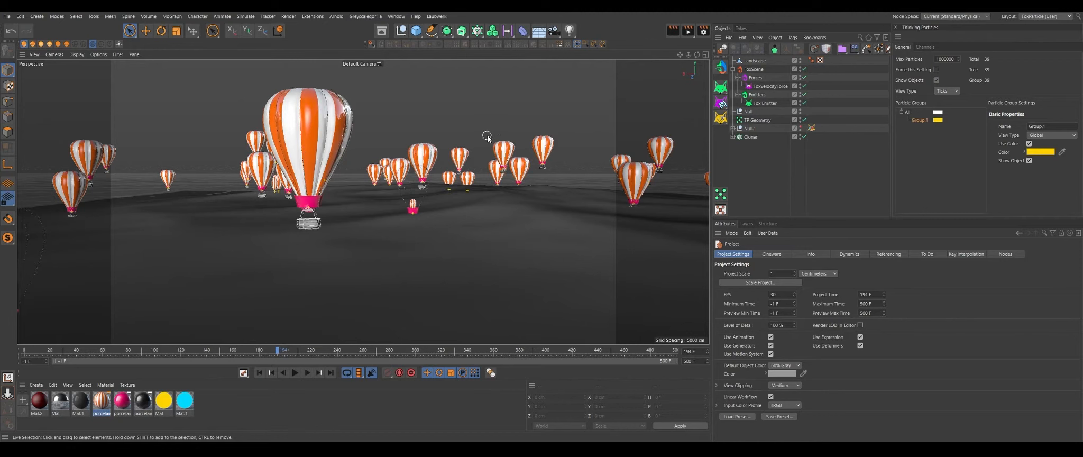
pyautogui.click(260, 372)
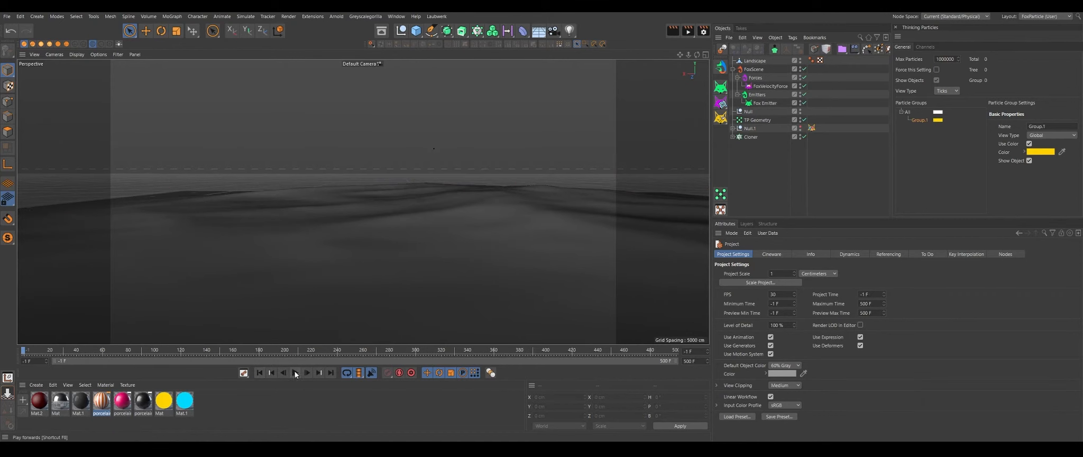
pyautogui.click(295, 373)
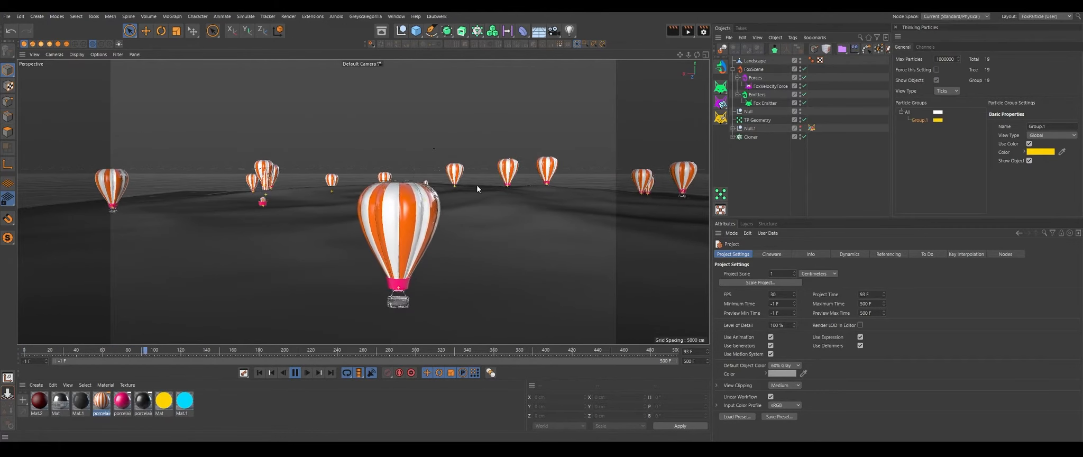
pyautogui.keyDown('alt'); pyautogui.moveTo(477, 185); pyautogui.dragTo(323, 156); pyautogui.keyUp('alt')
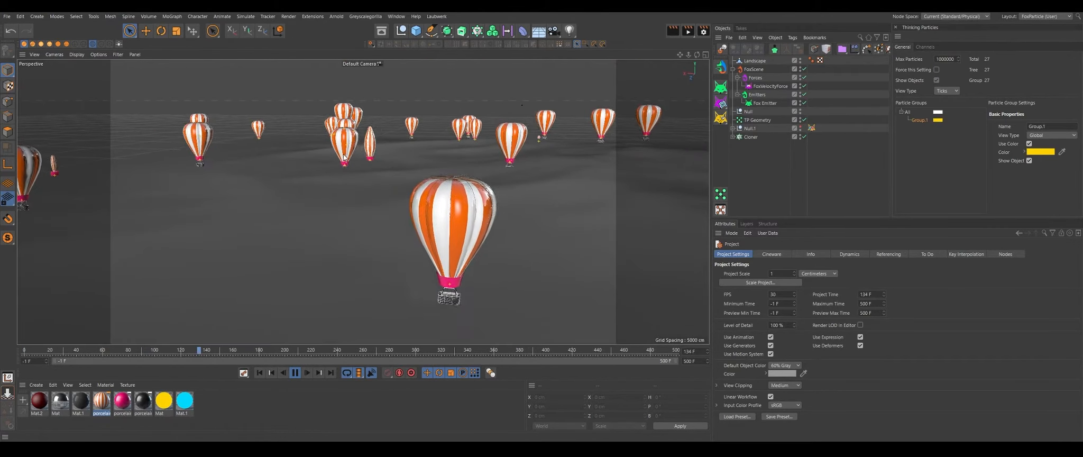
pyautogui.keyDown('alt'); pyautogui.moveTo(251, 156); pyautogui.dragTo(284, 215); pyautogui.keyUp('alt')
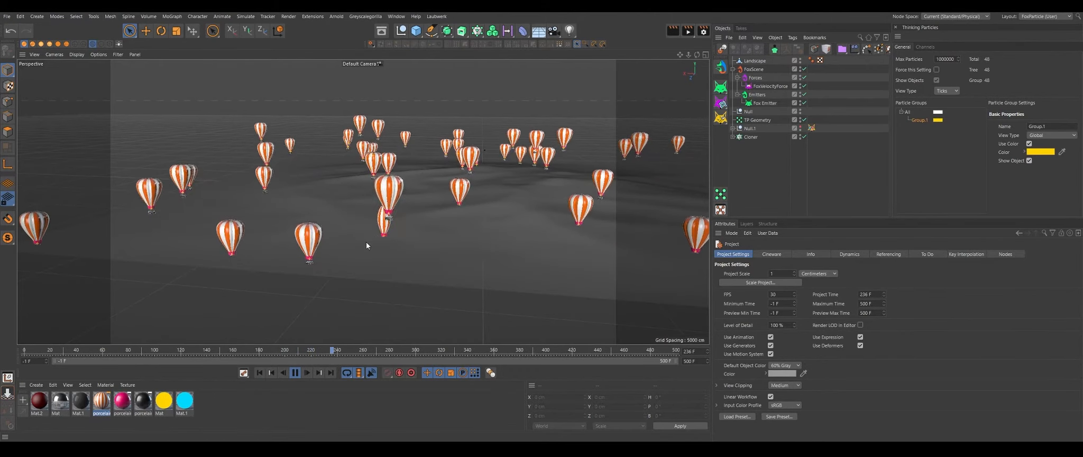
pyautogui.keyDown('alt'); pyautogui.moveTo(336, 219); pyautogui.dragTo(304, 253); pyautogui.keyUp('alt')
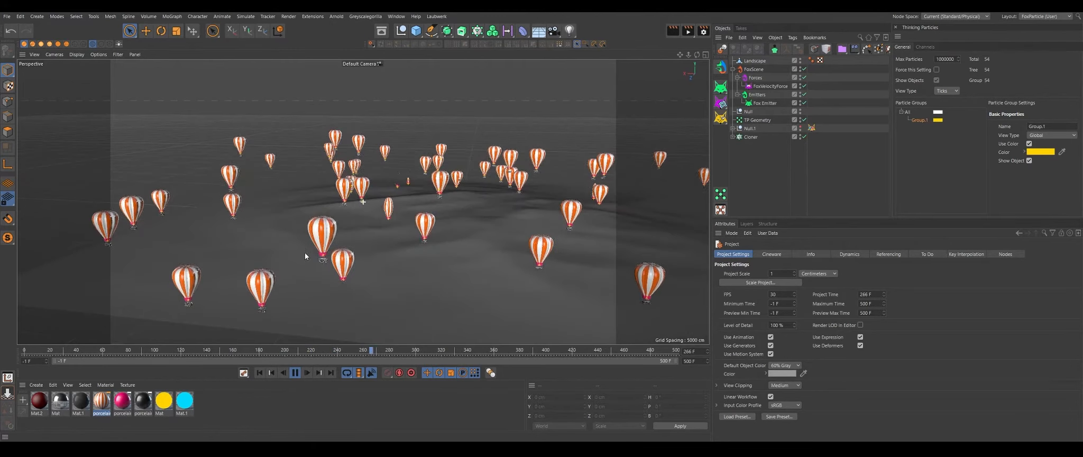
pyautogui.keyDown('alt'); pyautogui.moveTo(329, 221); pyautogui.dragTo(355, 199); pyautogui.keyUp('alt')
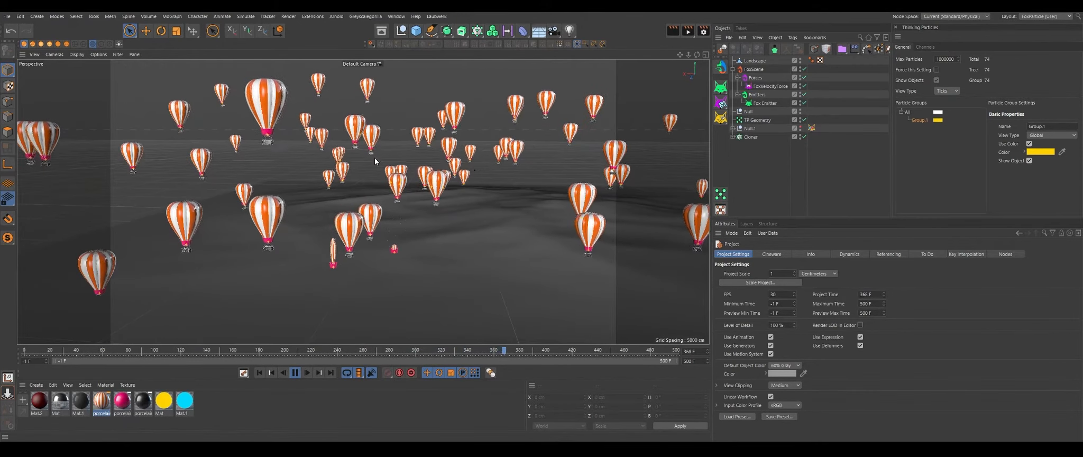
pyautogui.keyDown('alt'); pyautogui.moveTo(373, 159); pyautogui.dragTo(344, 205, button='middle'); pyautogui.keyUp('alt')
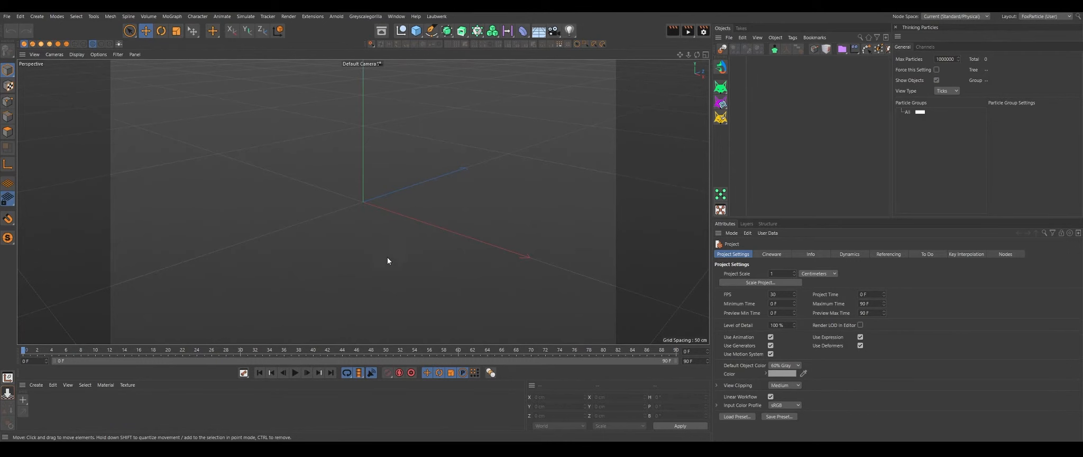
# Load the Hot Air Balloon model from the recently used assets in the Asset Browser and close the browser.
pyautogui.click(382, 30)
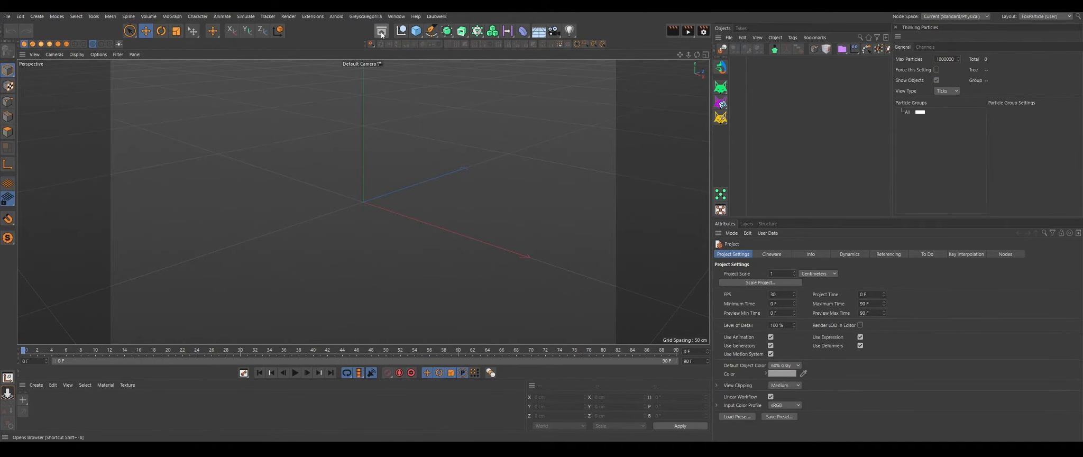
pyautogui.click(425, 83)
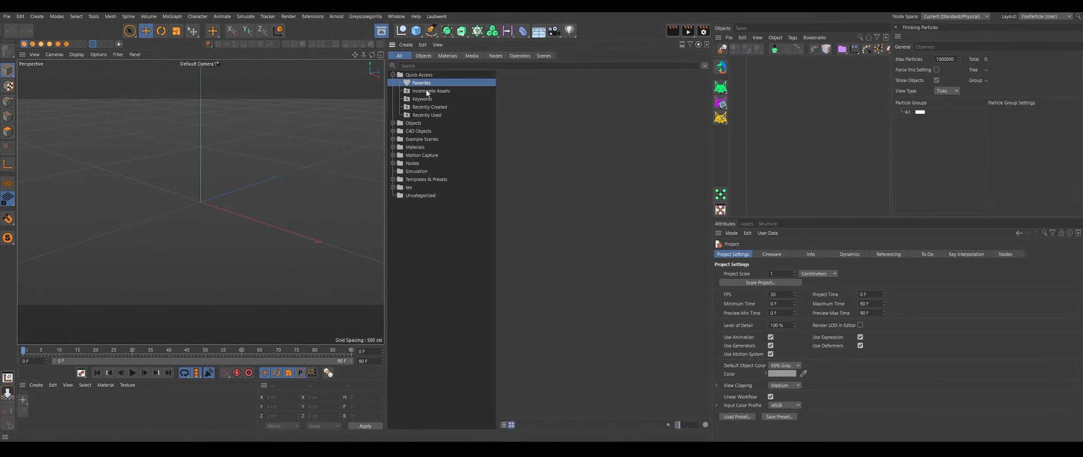
pyautogui.click(436, 114)
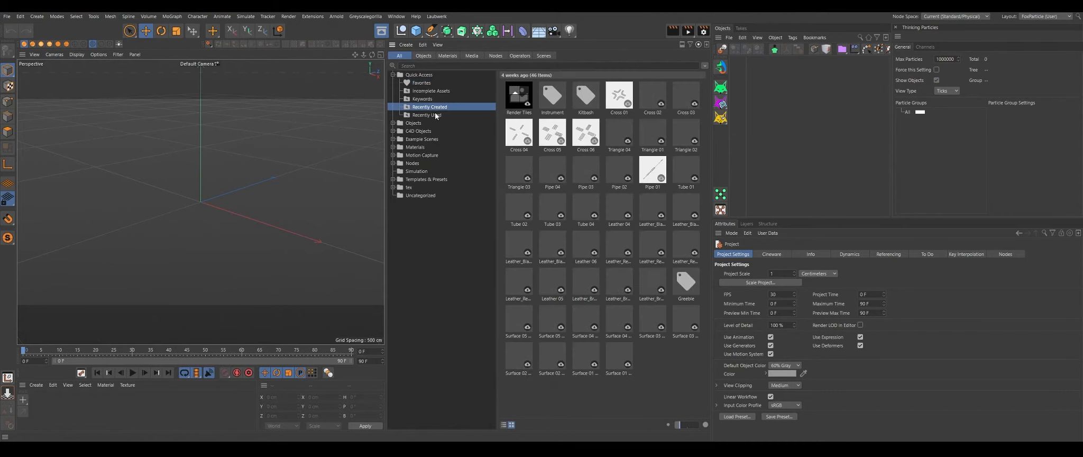
pyautogui.doubleClick(522, 96)
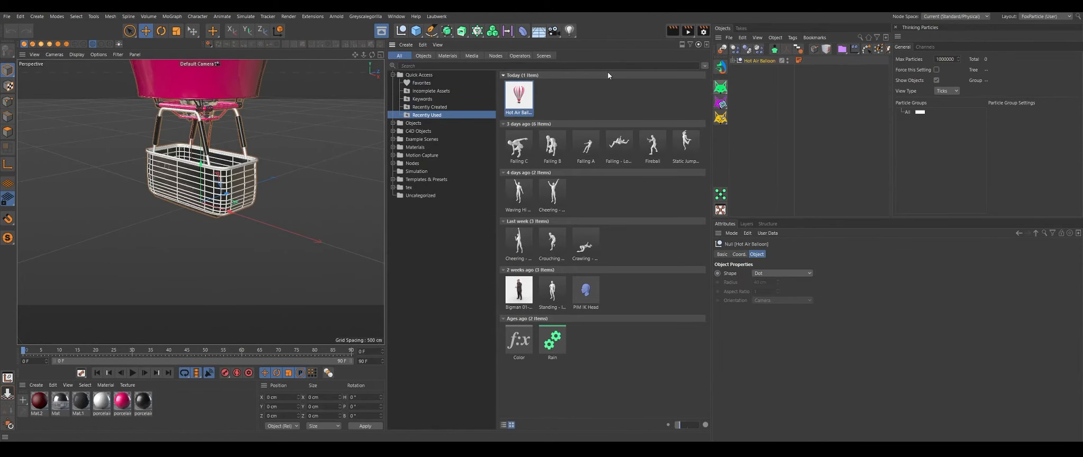
pyautogui.click(382, 30)
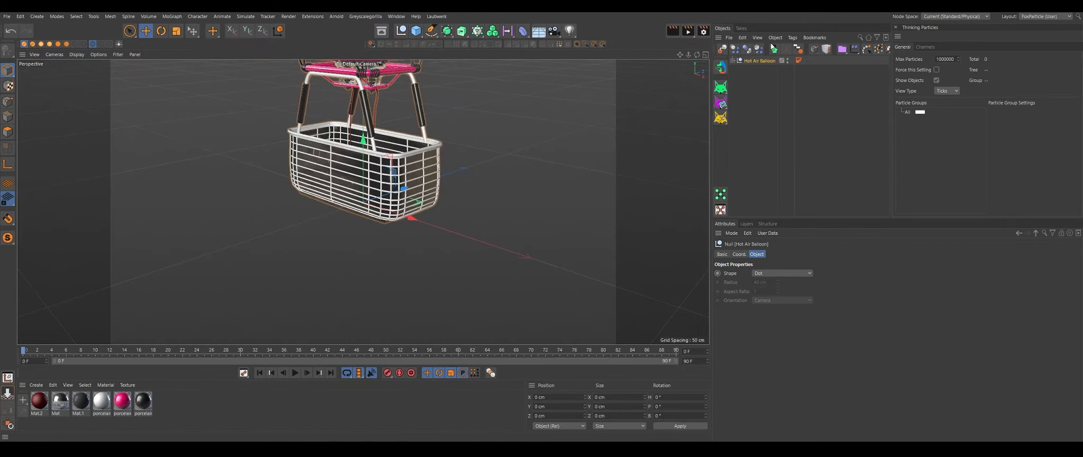
# Expand the Hot Air Balloon hierarchy and display the model's shading with wireframe lines.
pyautogui.click(733, 60)
pyautogui.scroll(-5, 377, 88)
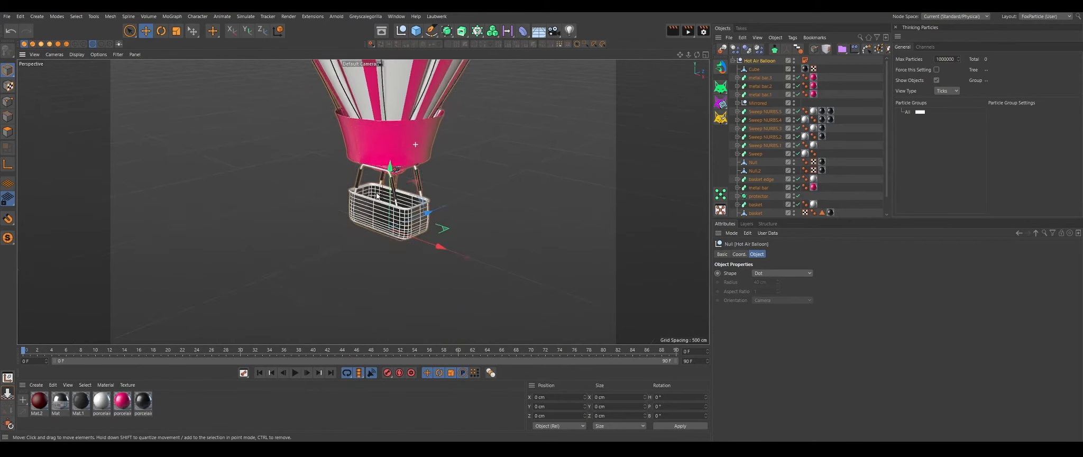
pyautogui.scroll(-4, 377, 196)
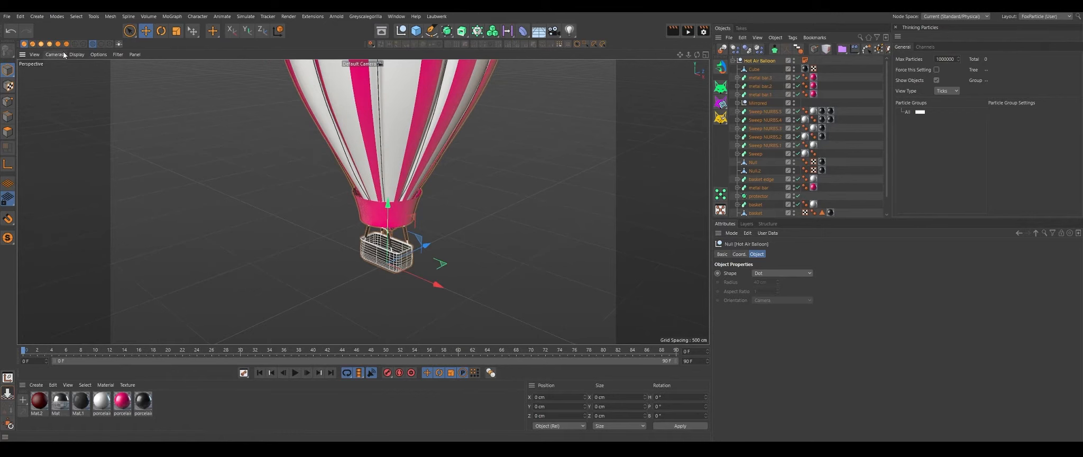
pyautogui.click(32, 44)
pyautogui.scroll(-5, 386, 212)
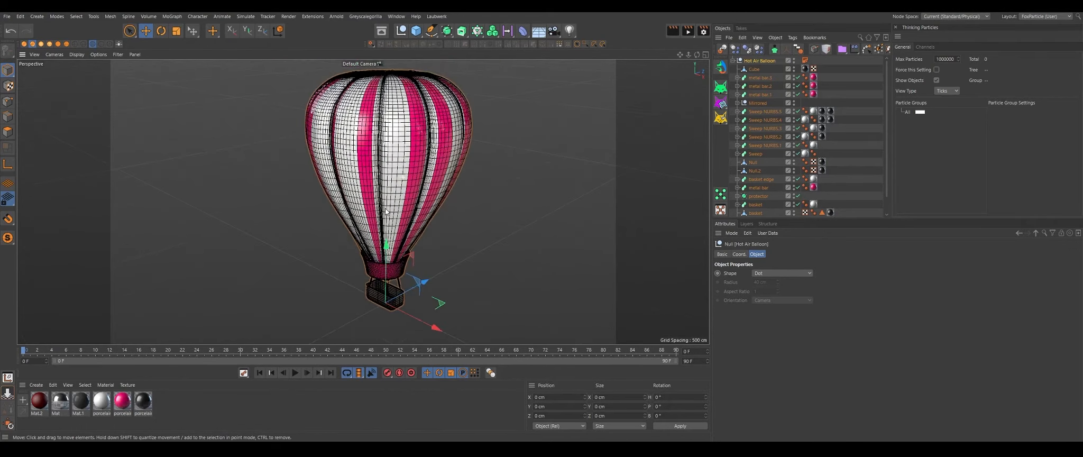
pyautogui.keyDown('alt'); pyautogui.moveTo(396, 161); pyautogui.dragTo(416, 142); pyautogui.keyUp('alt')
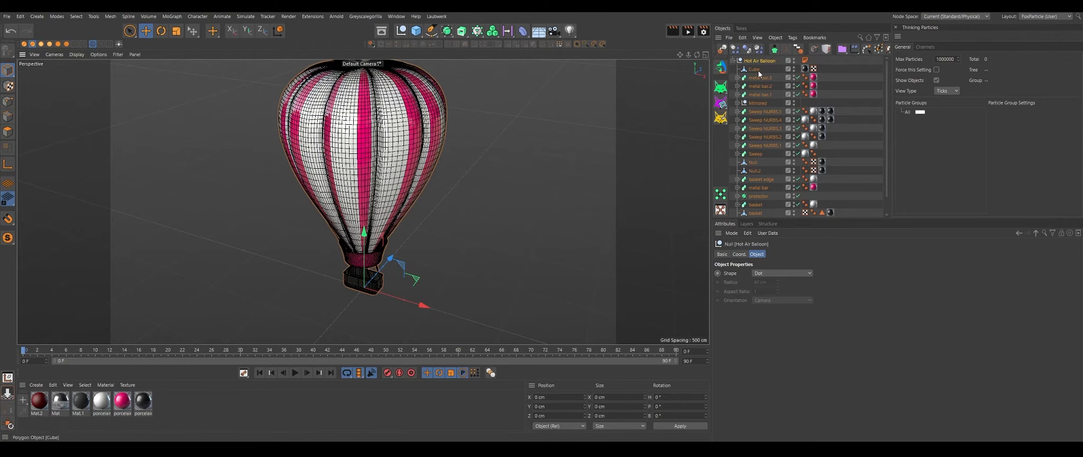
# Convert the balloon subdivision surface and its contents into a single polygon object with Connect Objects + Delete.
pyautogui.scroll(-2, 767, 124)
pyautogui.click(759, 213)
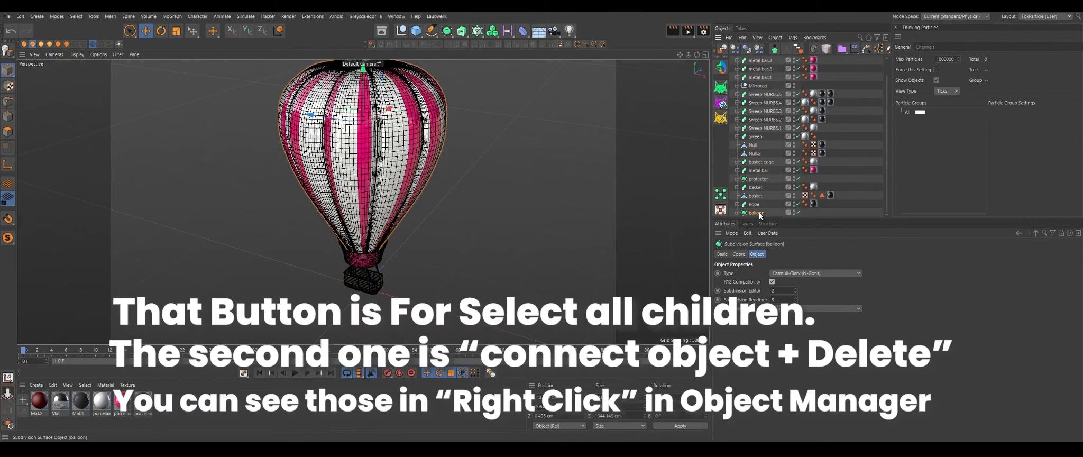
pyautogui.click(788, 50)
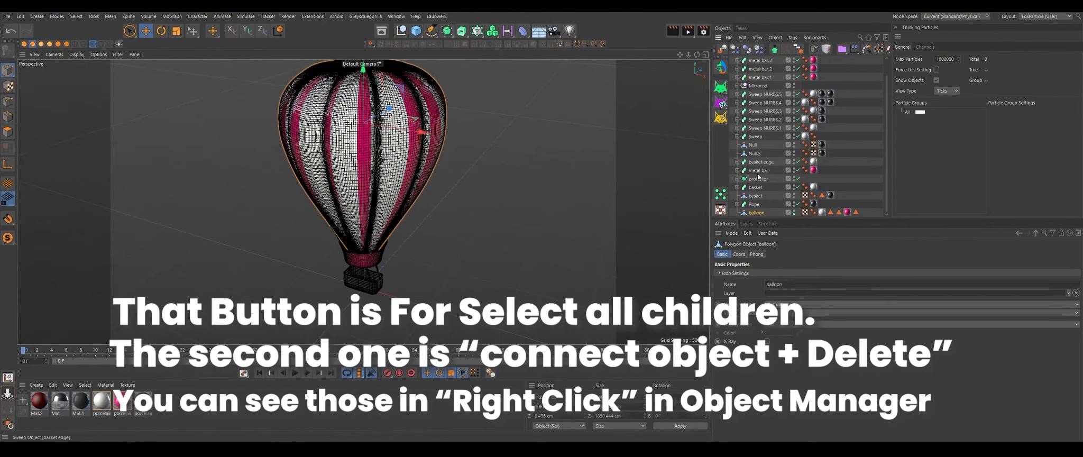
# Merge all remaining parts from Cube to Rope, including their children, with Connect Objects + Delete and rename the result Box.
pyautogui.click(752, 205)
pyautogui.scroll(2, 753, 205)
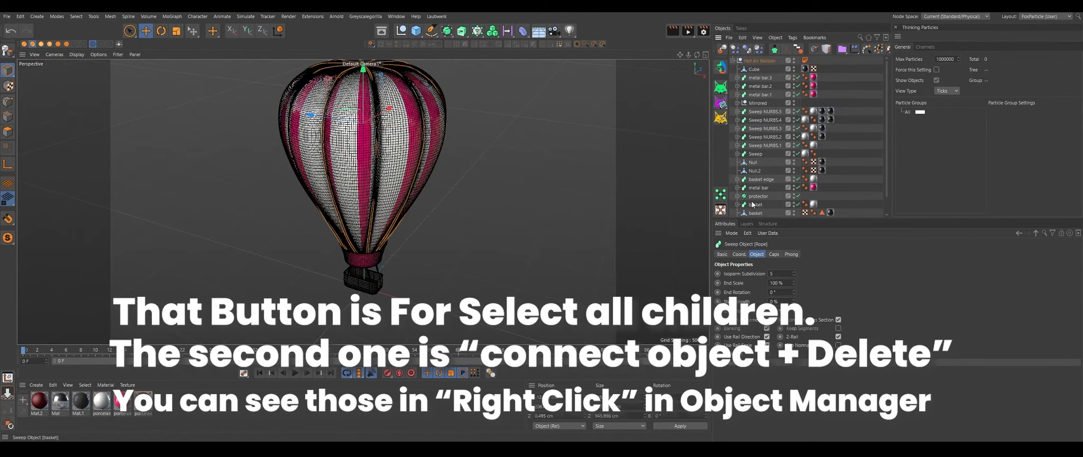
pyautogui.keyDown('shift'); pyautogui.click(755, 69); pyautogui.keyUp('shift')
pyautogui.click(802, 49)
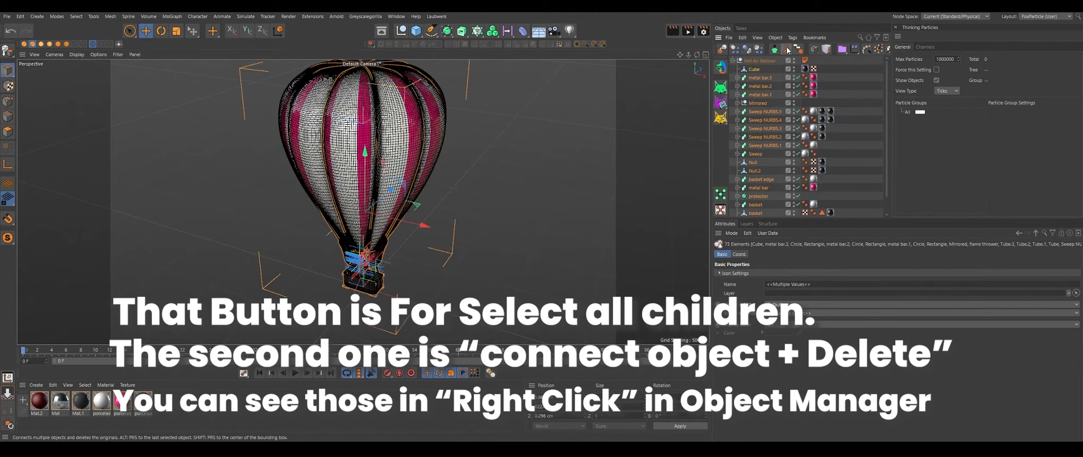
pyautogui.click(788, 50)
pyautogui.doubleClick(756, 69)
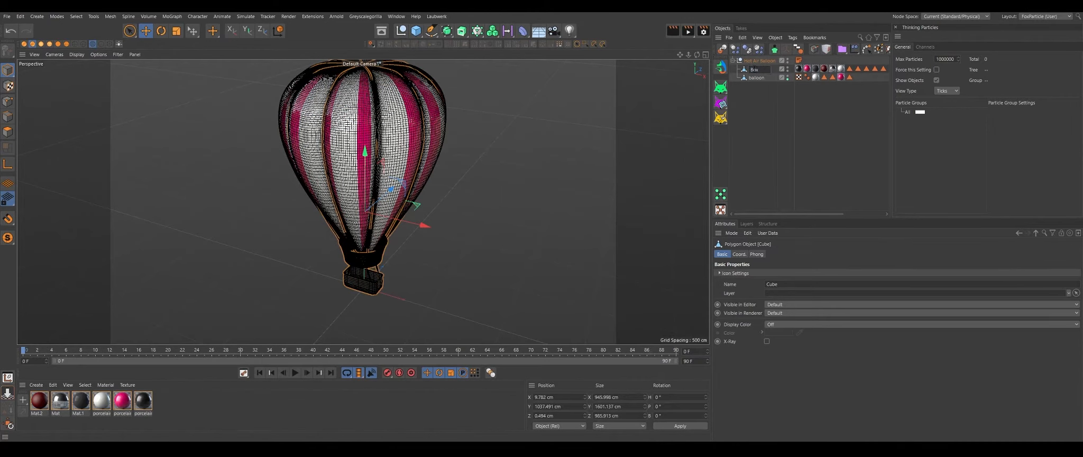
pyautogui.write('Box')
pyautogui.press('Return')
pyautogui.click(761, 80)
pyautogui.click(788, 80)
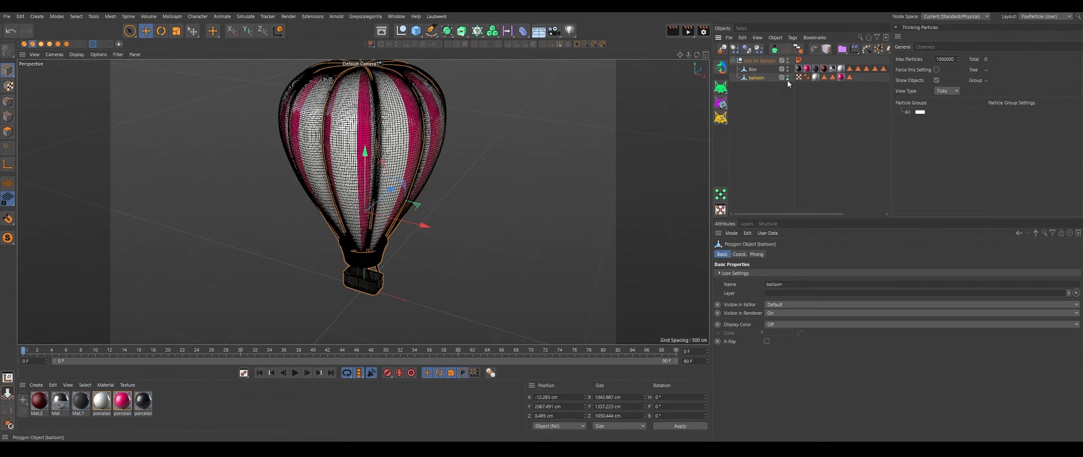
pyautogui.click(789, 80)
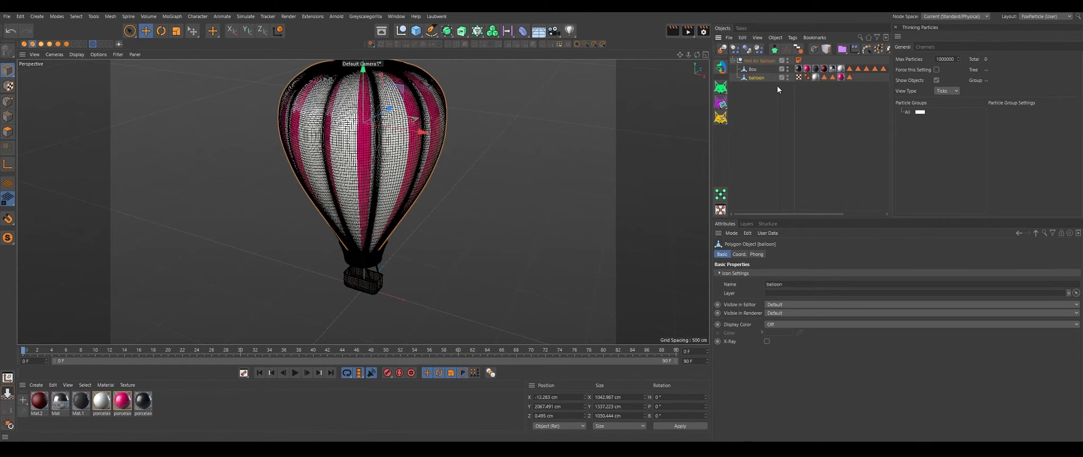
# Add a Polygon Reduction generator to the scene and clear the object selection.
pyautogui.click(448, 34)
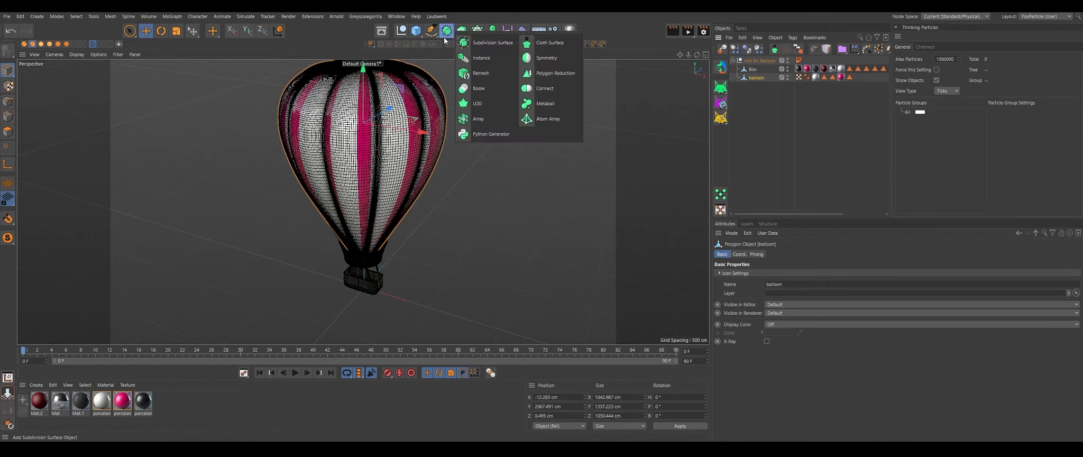
pyautogui.click(546, 74)
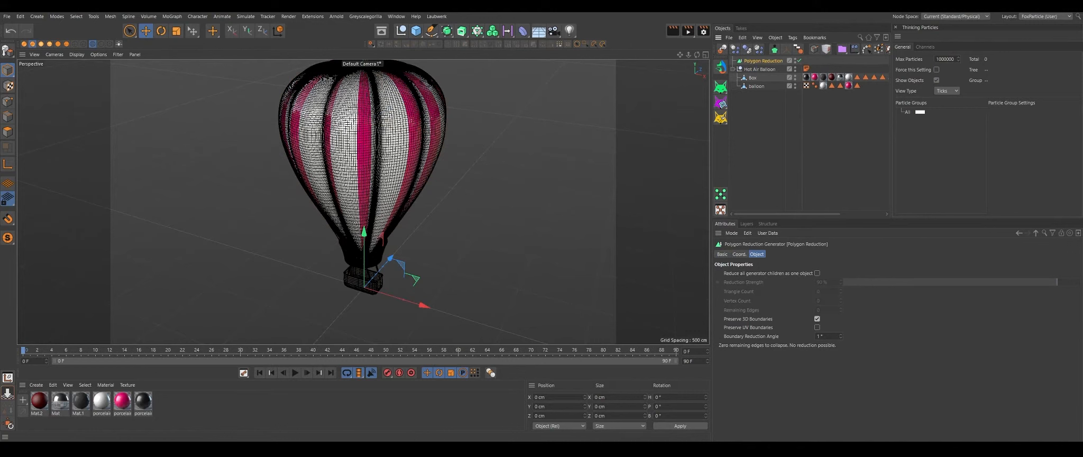
pyautogui.click(560, 140)
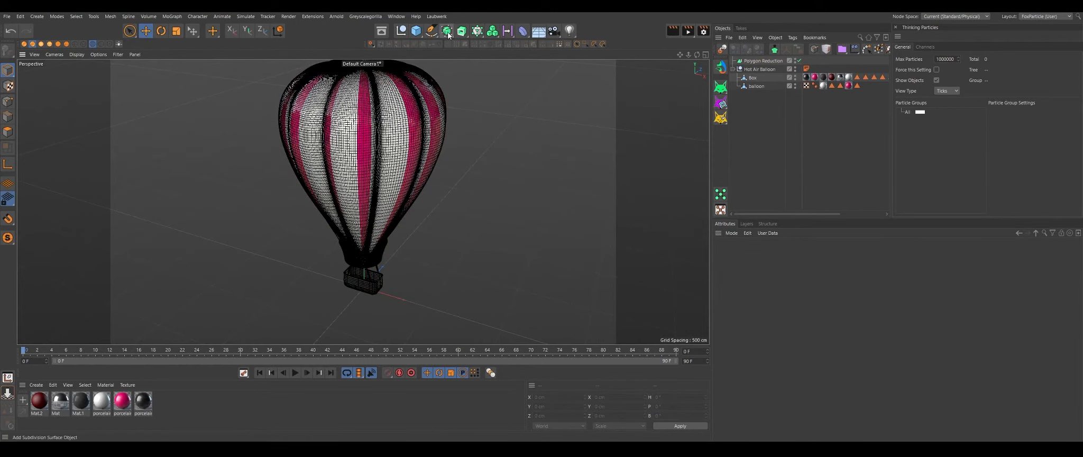
# Add a Polygon Reduction generator as the parent of the balloon object.
pyautogui.click(756, 86)
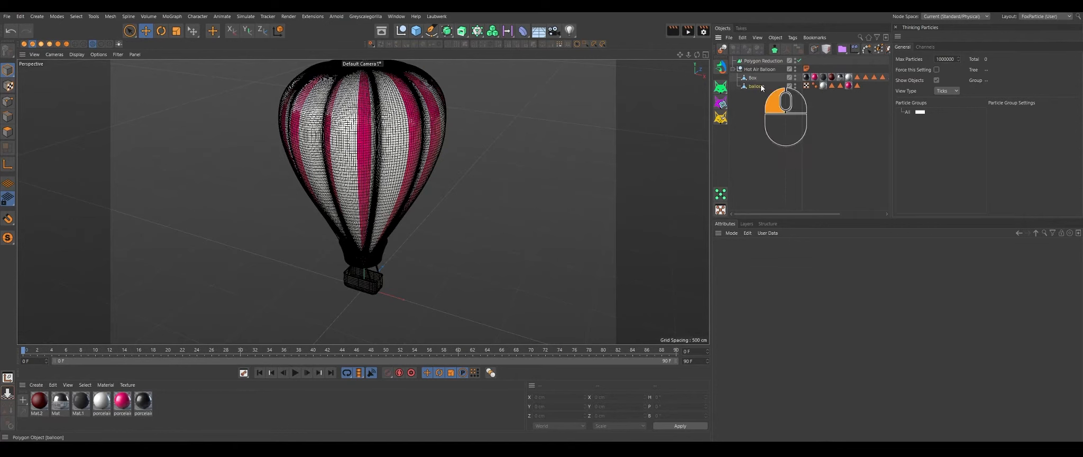
pyautogui.click(447, 30)
pyautogui.moveTo(444, 46); pyautogui.dragTo(565, 75)
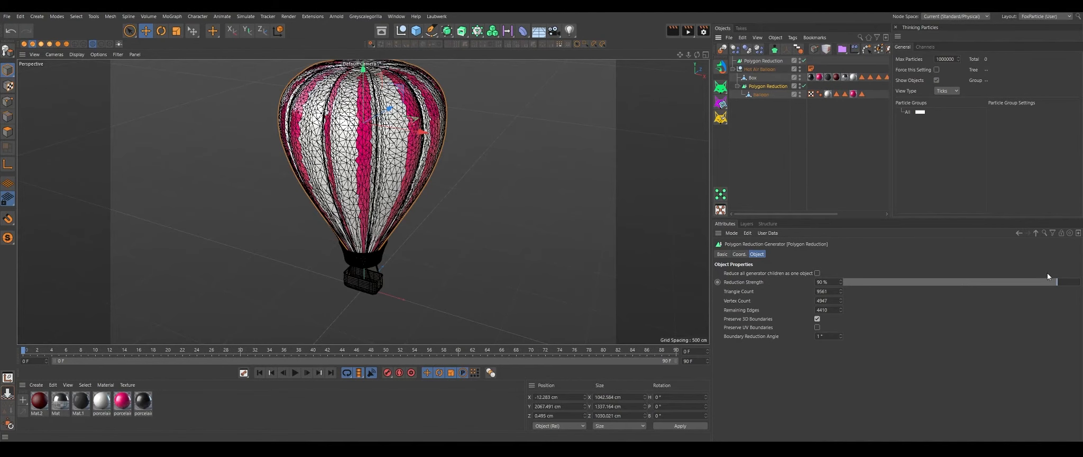
# Set the balloon's Polygon Reduction strength to 99% and enable Preserve UV Boundaries.
pyautogui.doubleClick(825, 282)
pyautogui.write('99')
pyautogui.press('Return')
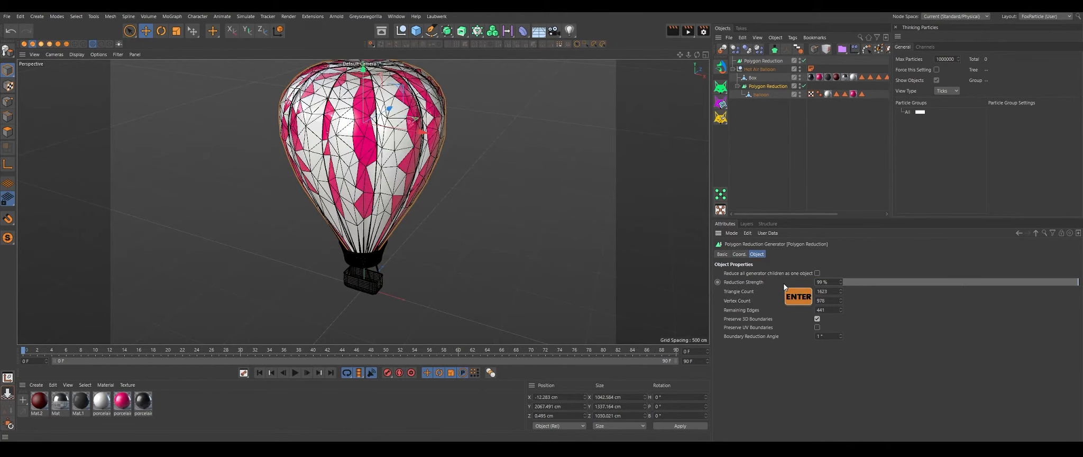
pyautogui.press('alt')
pyautogui.click(817, 327)
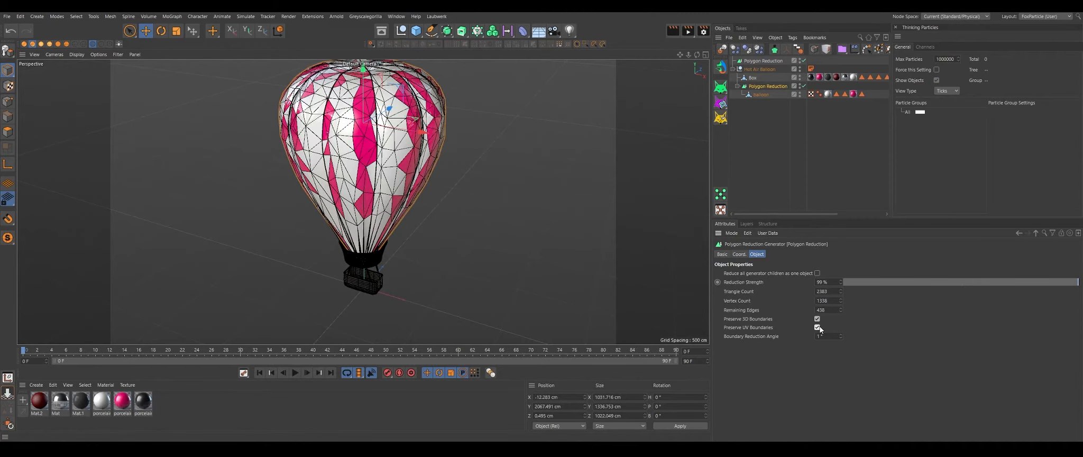
pyautogui.moveTo(333, 132)
pyautogui.keyDown('alt'); pyautogui.mouseDown()
pyautogui.moveTo(463, 134)
pyautogui.moveTo(422, 117)
pyautogui.moveTo(364, 123)
pyautogui.moveTo(394, 203)
pyautogui.moveTo(320, 143)
pyautogui.mouseUp(); pyautogui.keyUp('alt')
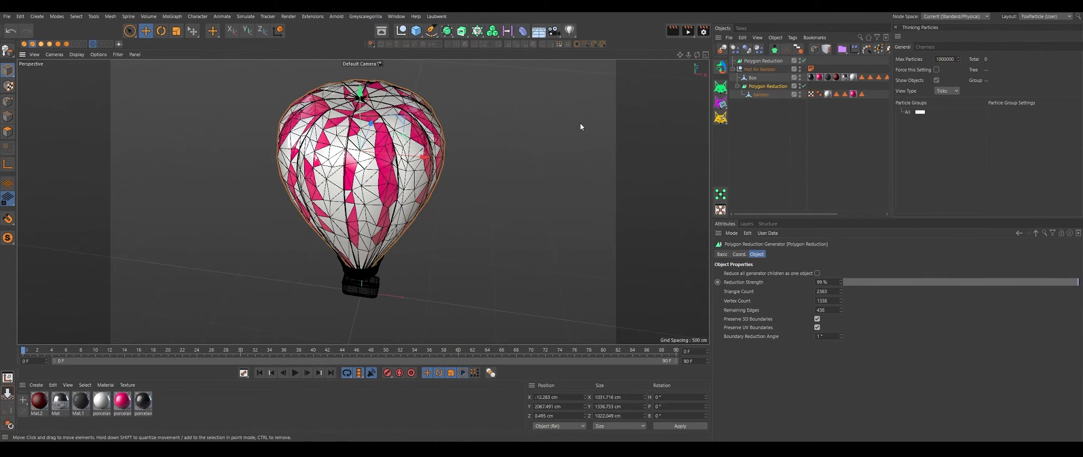
# Convert the balloon's Polygon Reduction generator to an editable mesh, move the mesh out of the leftover null and delete that null.
pyautogui.click(770, 87)
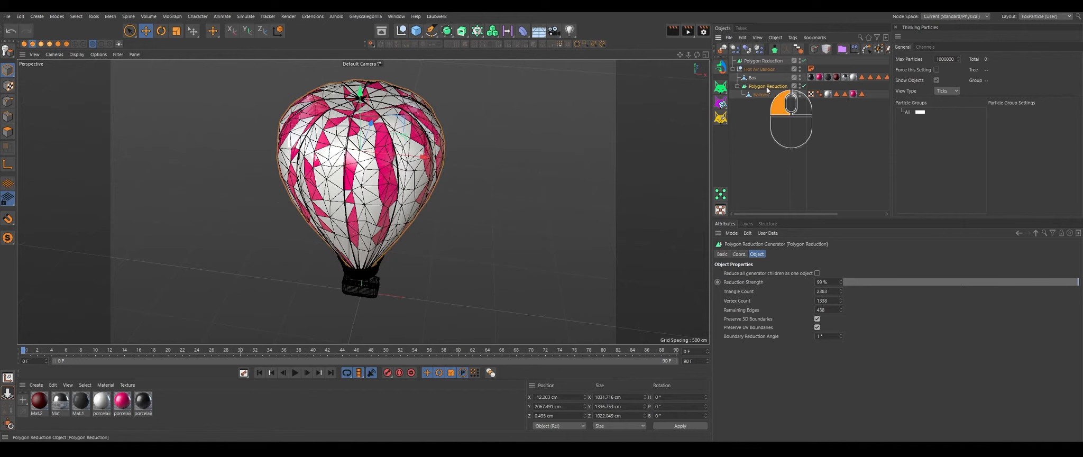
pyautogui.press('c')
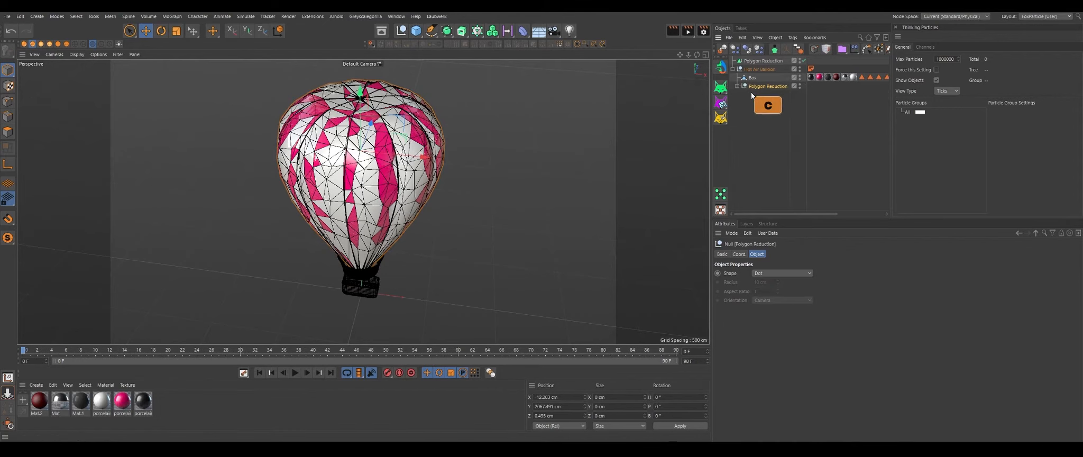
pyautogui.click(738, 87)
pyautogui.moveTo(760, 95)
pyautogui.mouseDown()
pyautogui.moveTo(761, 104)
pyautogui.moveTo(758, 81)
pyautogui.mouseUp()
pyautogui.click(760, 87)
pyautogui.press('Delete')
# Select the Box object, inspect the balloon's surface from several angles in shading without lines, and restore the shading with lines.
pyautogui.click(753, 78)
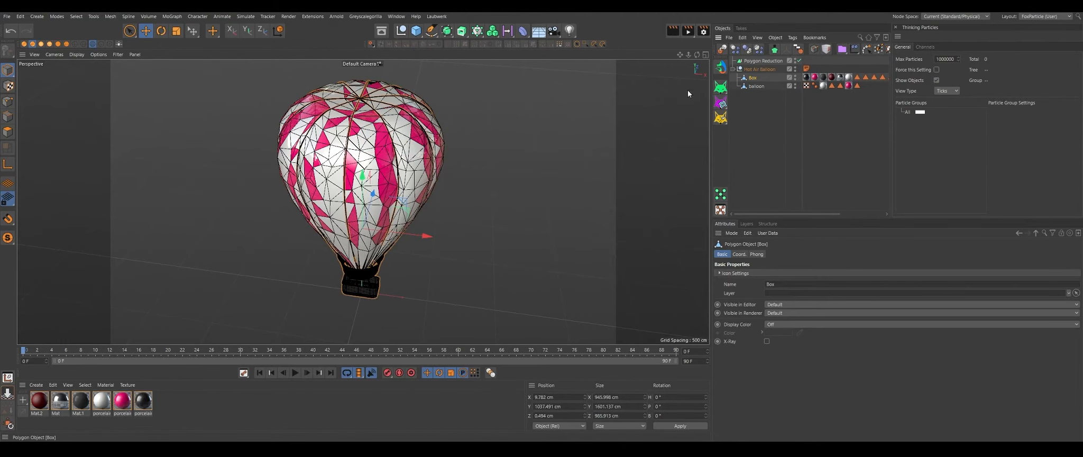
pyautogui.click(26, 44)
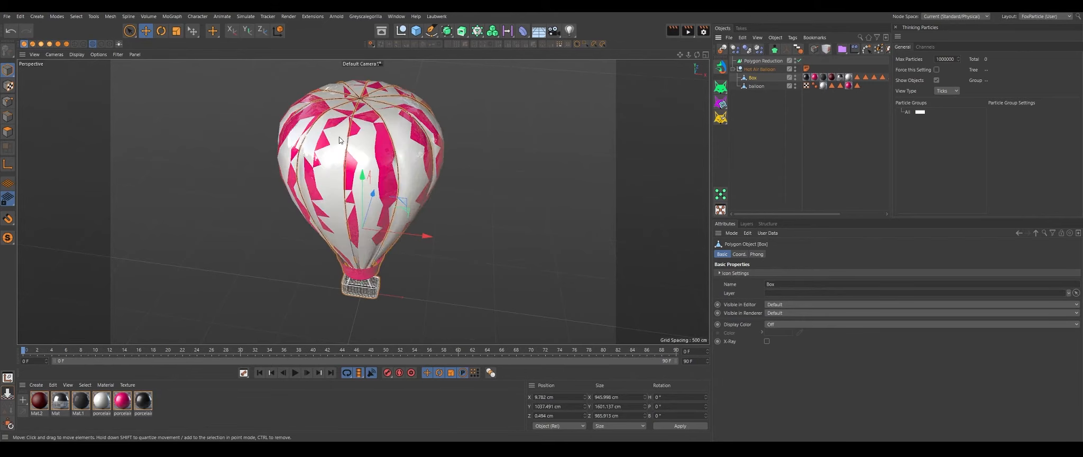
pyautogui.scroll(4, 369, 115)
pyautogui.keyDown('alt'); pyautogui.moveTo(369, 114); pyautogui.dragTo(368, 92); pyautogui.keyUp('alt')
pyautogui.keyDown('alt'); pyautogui.moveTo(356, 161); pyautogui.dragTo(358, 199, button='right'); pyautogui.keyUp('alt')
pyautogui.keyDown('alt'); pyautogui.moveTo(358, 199); pyautogui.dragTo(364, 232); pyautogui.keyUp('alt')
pyautogui.keyDown('alt'); pyautogui.moveTo(413, 143); pyautogui.dragTo(403, 179, button='middle'); pyautogui.keyUp('alt')
pyautogui.keyDown('alt'); pyautogui.moveTo(403, 178); pyautogui.dragTo(404, 193, button='right'); pyautogui.keyUp('alt')
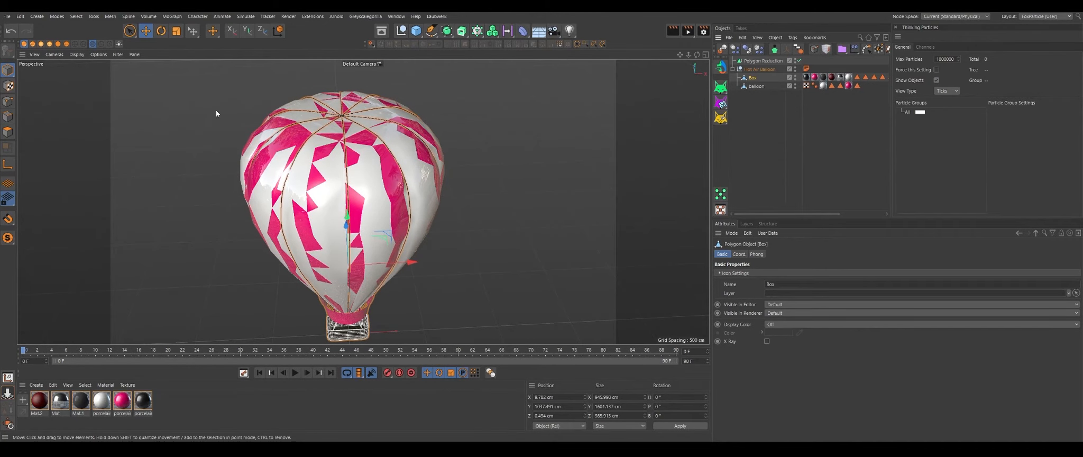
pyautogui.click(32, 43)
# Add a Polygon Reduction generator as the parent of the Box object and delete the unused Polygon Reduction above Hot Air Balloon.
pyautogui.scroll(1, 311, 238)
pyautogui.keyDown('alt'); pyautogui.moveTo(311, 239); pyautogui.dragTo(304, 206, button='middle'); pyautogui.keyUp('alt')
pyautogui.keyDown('alt'); pyautogui.moveTo(303, 206); pyautogui.dragTo(323, 127); pyautogui.keyUp('alt')
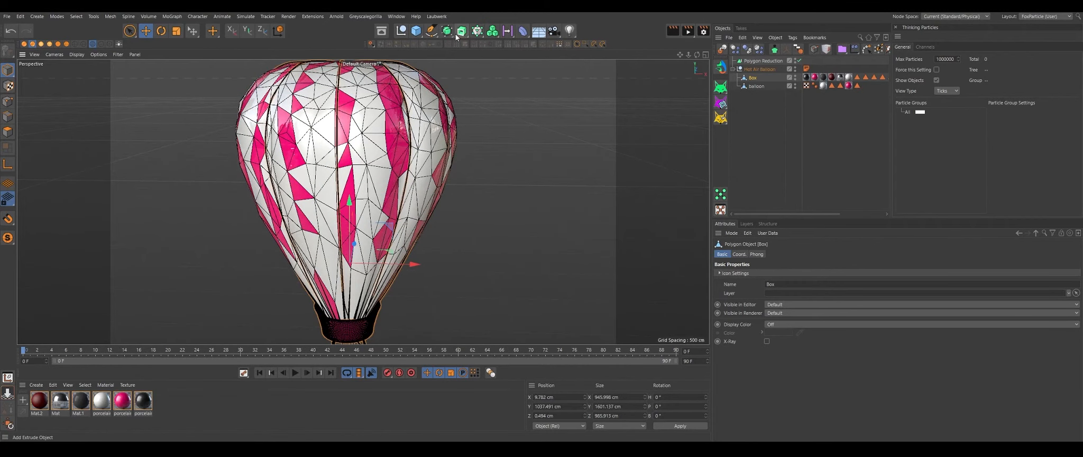
pyautogui.moveTo(447, 31); pyautogui.dragTo(557, 75)
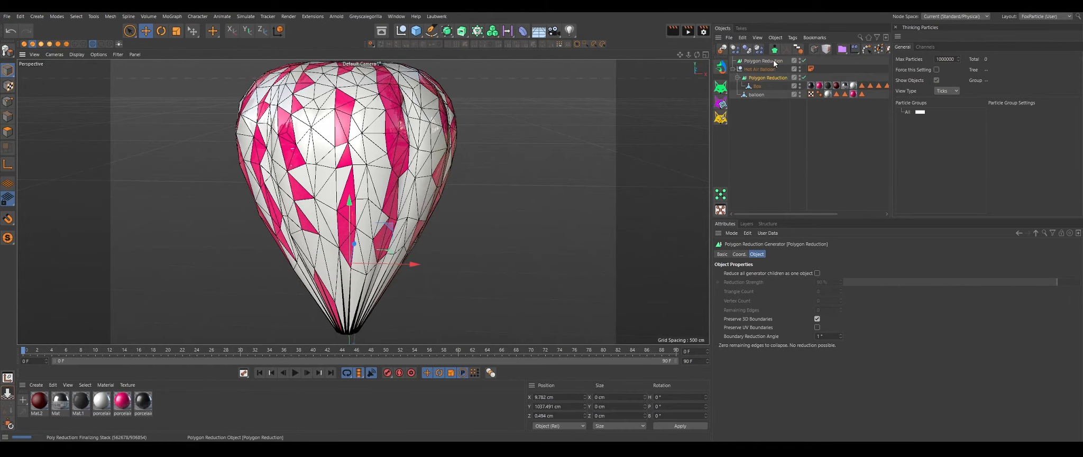
pyautogui.press('Delete')
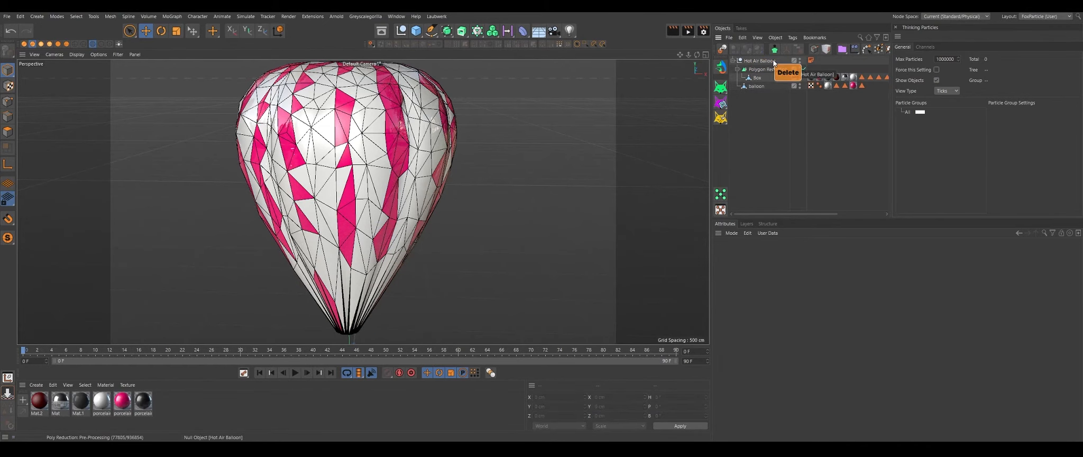
# Set the strength of the Box object's Polygon Reduction to 98% and enable Preserve UV Boundaries.
pyautogui.keyDown('alt'); pyautogui.moveTo(360, 173); pyautogui.dragTo(360, 142, button='middle'); pyautogui.keyUp('alt')
pyautogui.keyDown('alt'); pyautogui.moveTo(360, 141); pyautogui.dragTo(359, 186, button='right'); pyautogui.keyUp('alt')
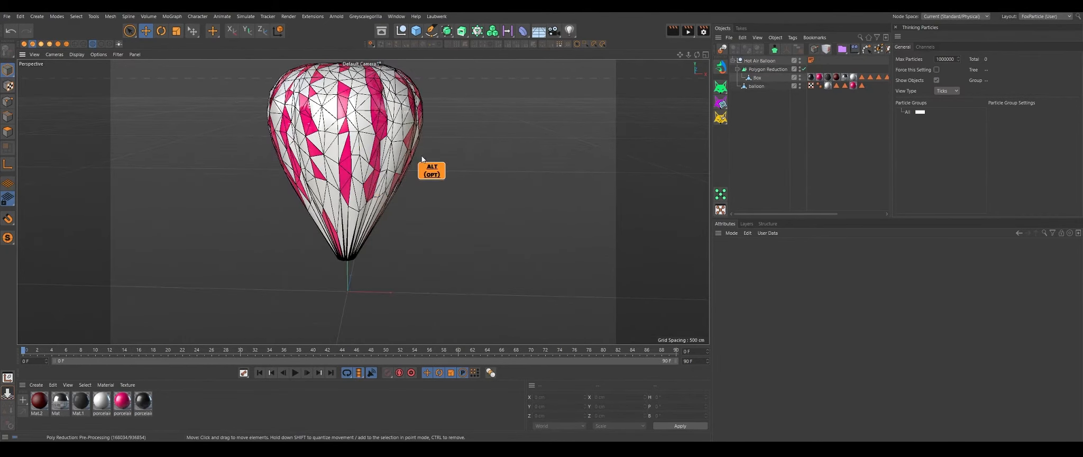
pyautogui.keyDown('alt'); pyautogui.moveTo(422, 156); pyautogui.dragTo(406, 190, button='middle'); pyautogui.keyUp('alt')
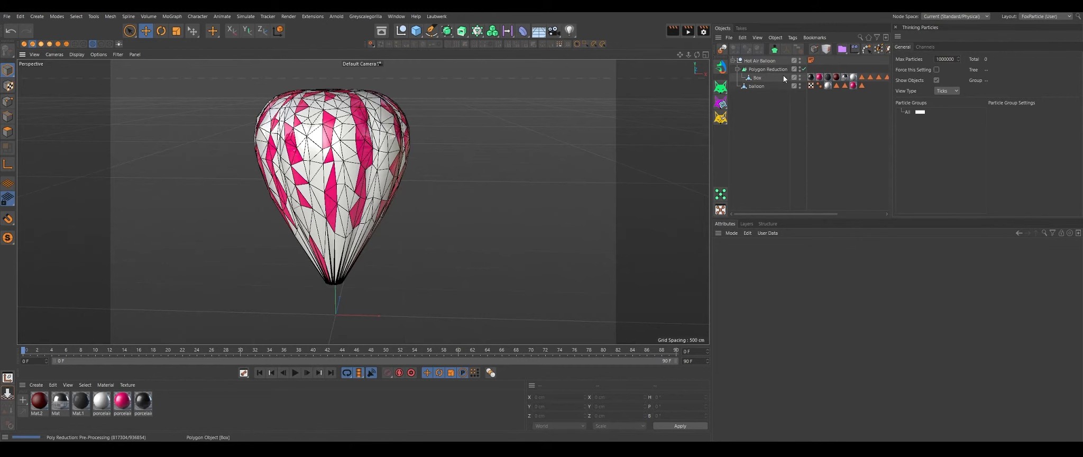
pyautogui.click(780, 70)
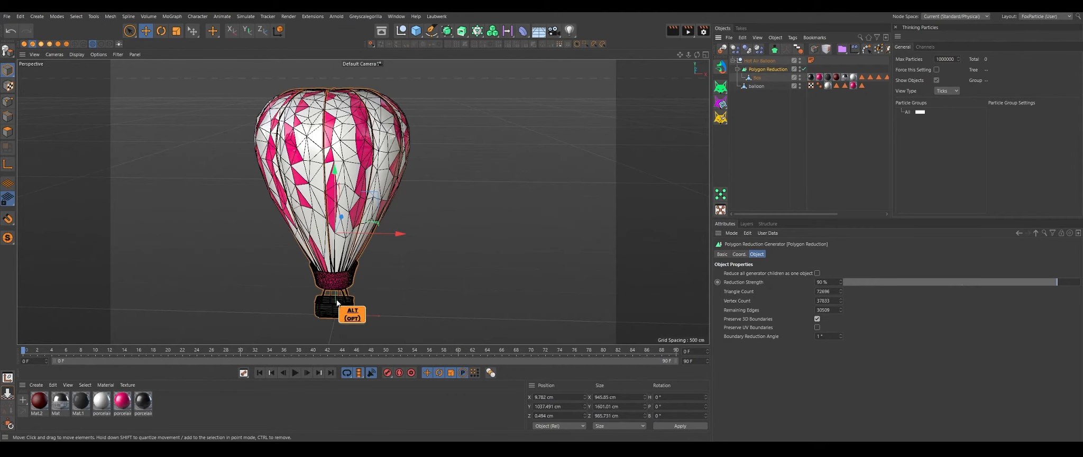
pyautogui.keyDown('alt'); pyautogui.moveTo(336, 299); pyautogui.dragTo(368, 207, button='right'); pyautogui.keyUp('alt')
pyautogui.keyDown('alt'); pyautogui.moveTo(352, 259); pyautogui.dragTo(331, 253); pyautogui.keyUp('alt')
pyautogui.keyDown('alt'); pyautogui.moveTo(370, 259); pyautogui.dragTo(328, 197, button='middle'); pyautogui.keyUp('alt')
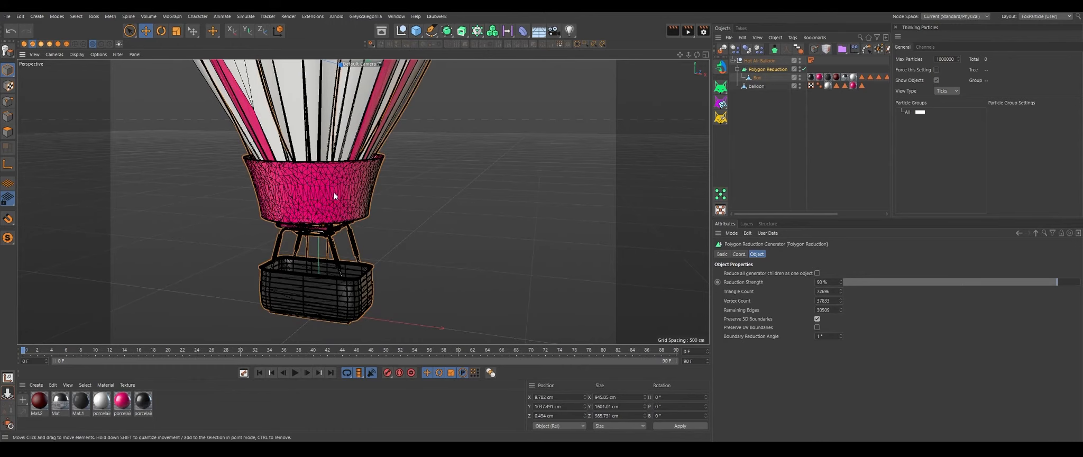
pyautogui.keyDown('alt'); pyautogui.moveTo(333, 196); pyautogui.dragTo(381, 222); pyautogui.keyUp('alt')
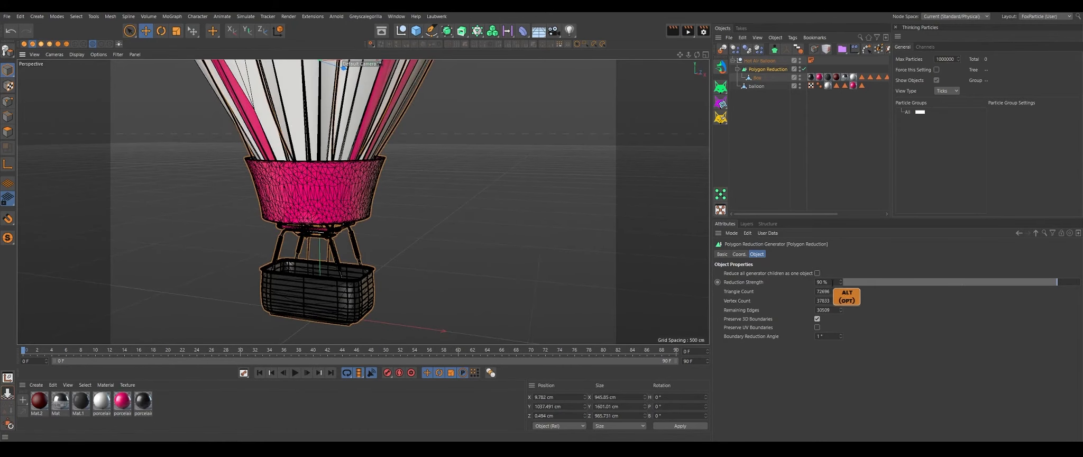
pyautogui.click(833, 282)
pyautogui.write('98')
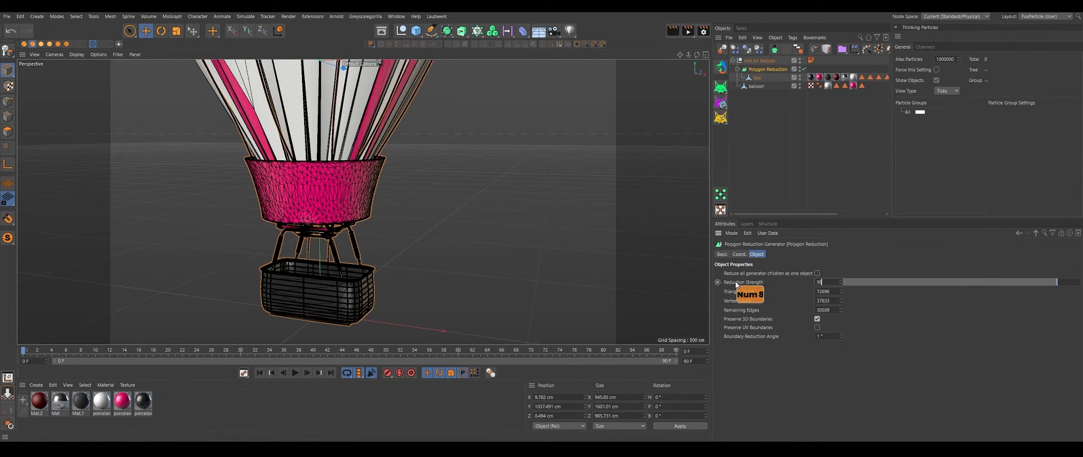
pyautogui.press('Return')
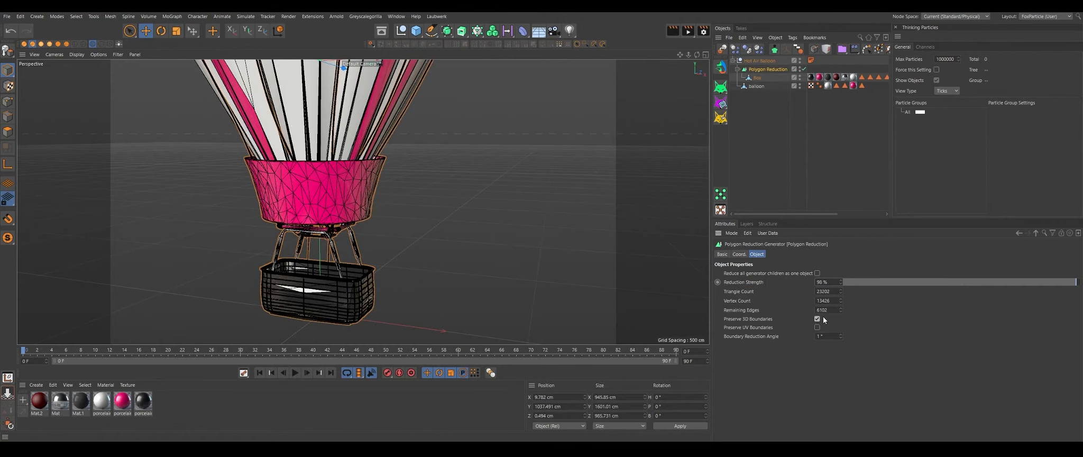
pyautogui.click(818, 327)
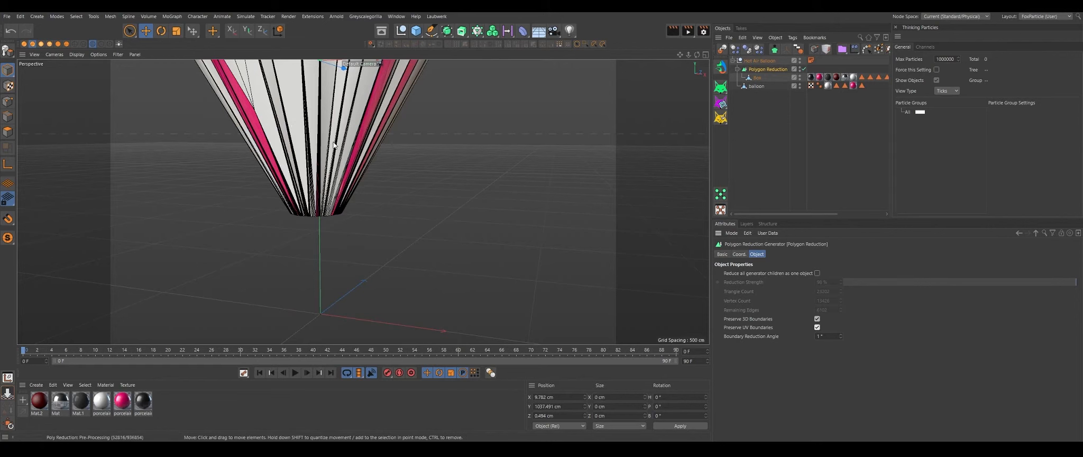
# Examine the reduced mesh around the balloon's collar, ropes and basket from near and far.
pyautogui.keyDown('alt'); pyautogui.moveTo(336, 145); pyautogui.dragTo(350, 225, button='middle'); pyautogui.keyUp('alt')
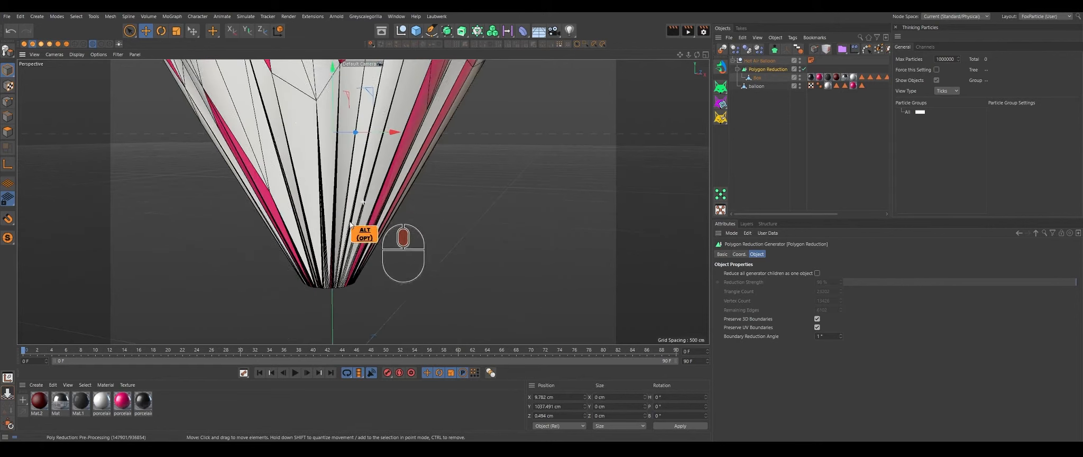
pyautogui.keyDown('alt'); pyautogui.moveTo(348, 174); pyautogui.dragTo(347, 225, button='right'); pyautogui.keyUp('alt')
pyautogui.keyDown('alt'); pyautogui.moveTo(352, 197); pyautogui.dragTo(348, 254, button='middle'); pyautogui.keyUp('alt')
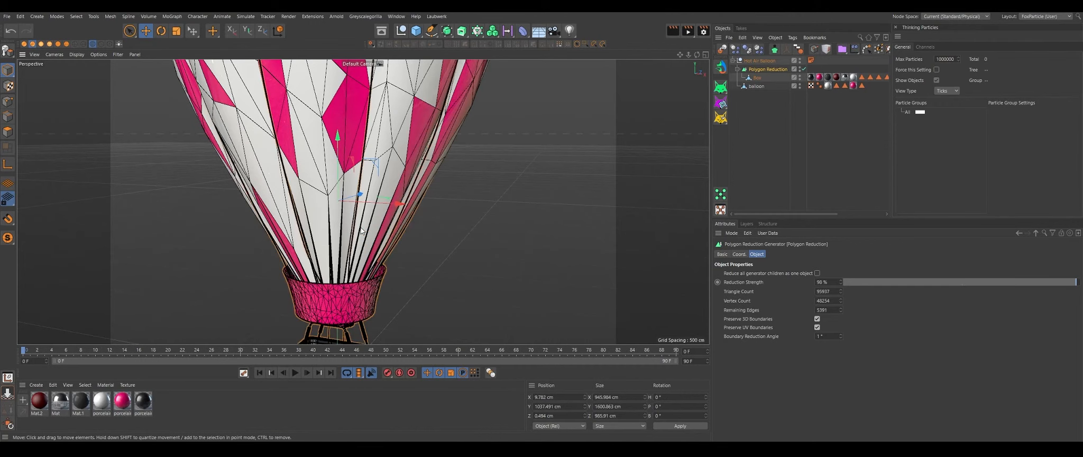
pyautogui.keyDown('alt'); pyautogui.moveTo(360, 227); pyautogui.dragTo(337, 288, button='right'); pyautogui.keyUp('alt')
pyautogui.keyDown('alt'); pyautogui.moveTo(314, 198); pyautogui.dragTo(291, 237, button='middle'); pyautogui.keyUp('alt')
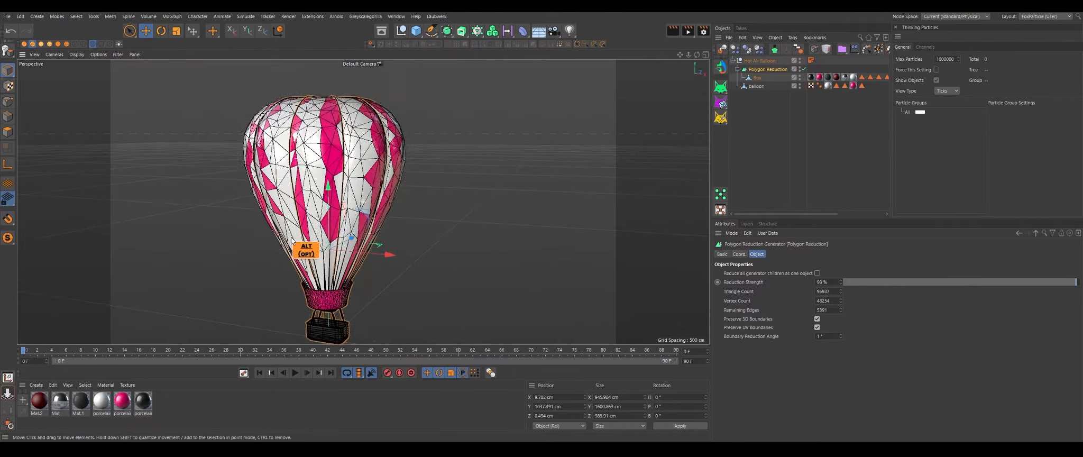
pyautogui.keyDown('alt'); pyautogui.moveTo(303, 223); pyautogui.dragTo(307, 249, button='right'); pyautogui.keyUp('alt')
pyautogui.keyDown('alt'); pyautogui.moveTo(308, 251); pyautogui.dragTo(333, 247); pyautogui.keyUp('alt')
pyautogui.keyDown('alt'); pyautogui.moveTo(333, 247); pyautogui.dragTo(333, 201, button='middle'); pyautogui.keyUp('alt')
pyautogui.keyDown('alt'); pyautogui.moveTo(304, 267); pyautogui.dragTo(345, 196, button='right'); pyautogui.keyUp('alt')
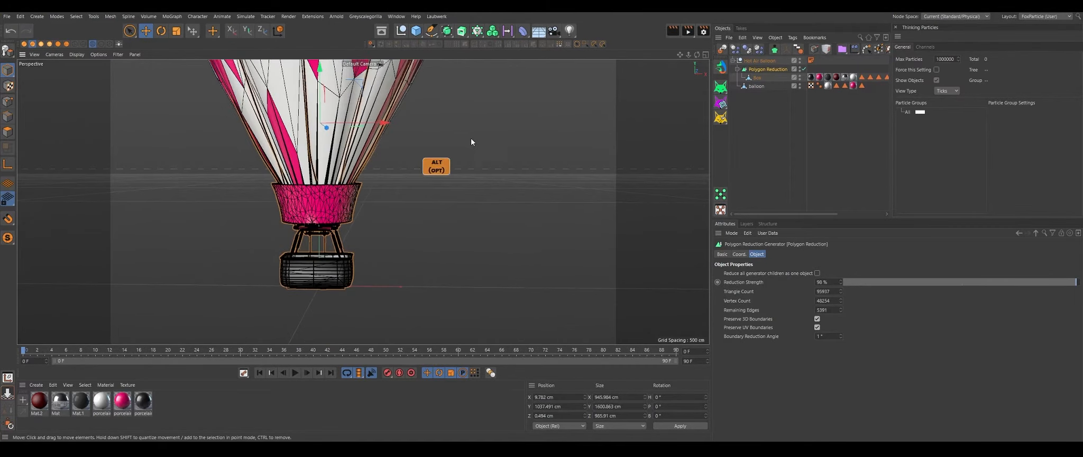
# Convert the Box object's Polygon Reduction to an editable mesh, move the mesh out of the leftover null and delete that null.
pyautogui.moveTo(757, 77)
pyautogui.mouseDown()
pyautogui.moveTo(770, 92)
pyautogui.moveTo(758, 69)
pyautogui.mouseUp()
pyautogui.click(767, 78)
pyautogui.press('Delete')
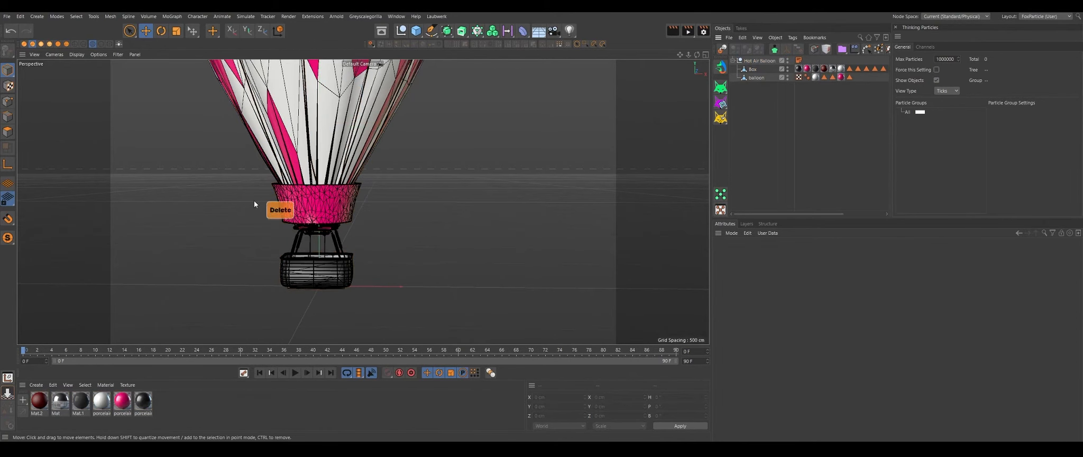
# Display the model shaded without lines and delete the pink material tag and the polygon selection tags from the balloon object.
pyautogui.click(24, 44)
pyautogui.keyDown('alt'); pyautogui.moveTo(321, 229); pyautogui.dragTo(230, 254); pyautogui.keyUp('alt')
pyautogui.keyDown('alt'); pyautogui.moveTo(363, 202); pyautogui.dragTo(345, 257, button='middle'); pyautogui.keyUp('alt')
pyautogui.keyDown('alt'); pyautogui.moveTo(345, 257); pyautogui.dragTo(343, 100); pyautogui.keyUp('alt')
pyautogui.click(757, 78)
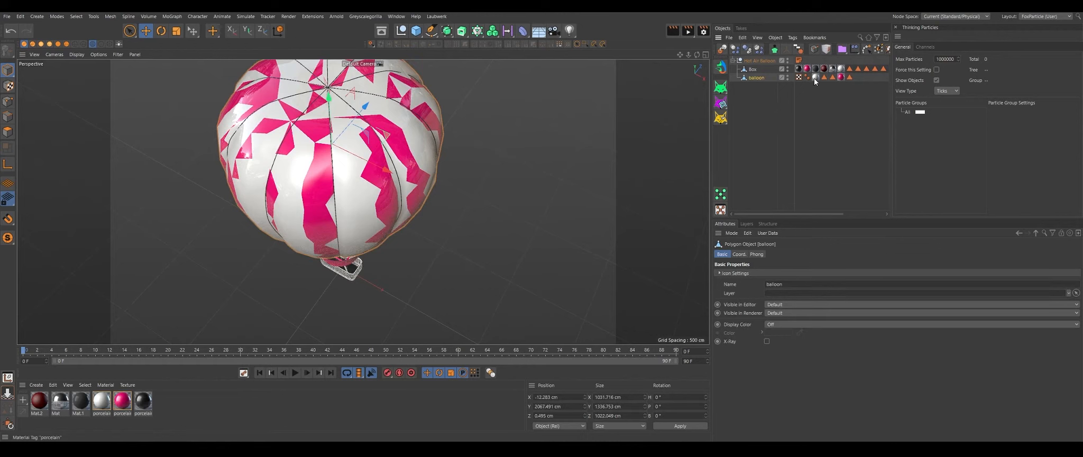
pyautogui.moveTo(850, 77)
pyautogui.mouseDown()
pyautogui.moveTo(824, 77)
pyautogui.moveTo(839, 84)
pyautogui.mouseUp()
pyautogui.press('Delete')
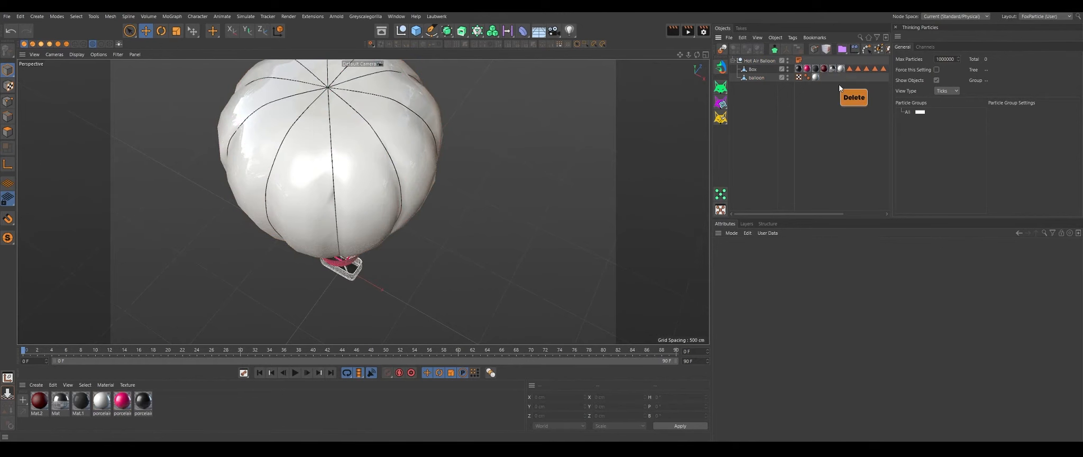
# Load a Gradient shader as the Color texture of the white porcelain material used on the balloon.
pyautogui.click(817, 78)
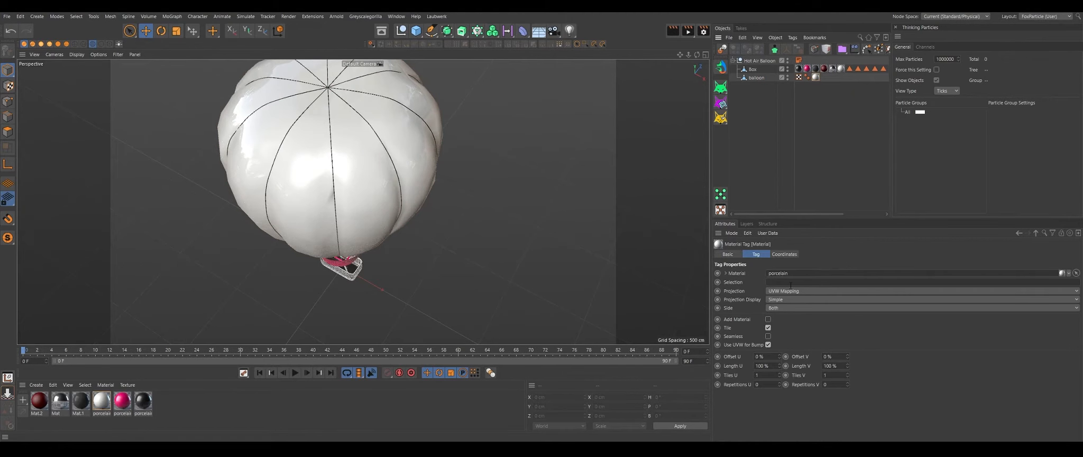
pyautogui.keyDown('alt'); pyautogui.moveTo(505, 162); pyautogui.dragTo(301, 127); pyautogui.keyUp('alt')
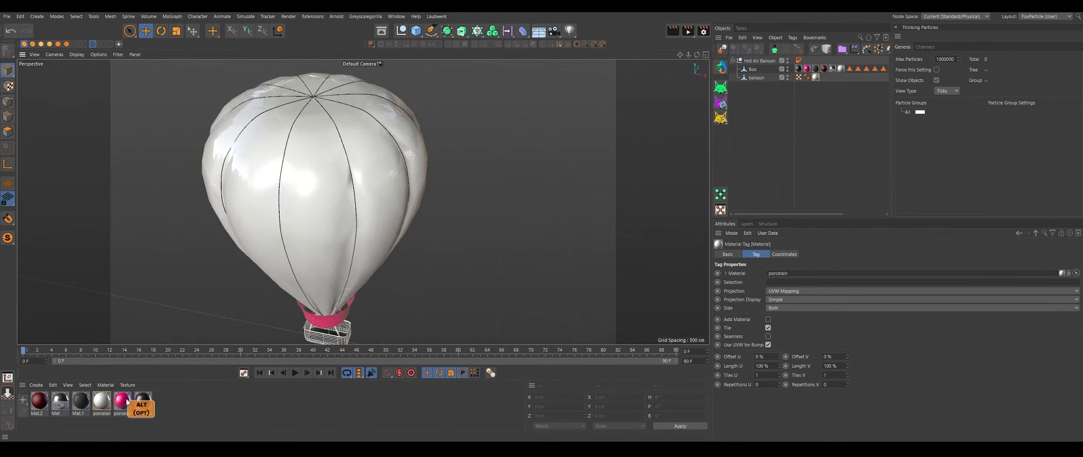
pyautogui.doubleClick(101, 401)
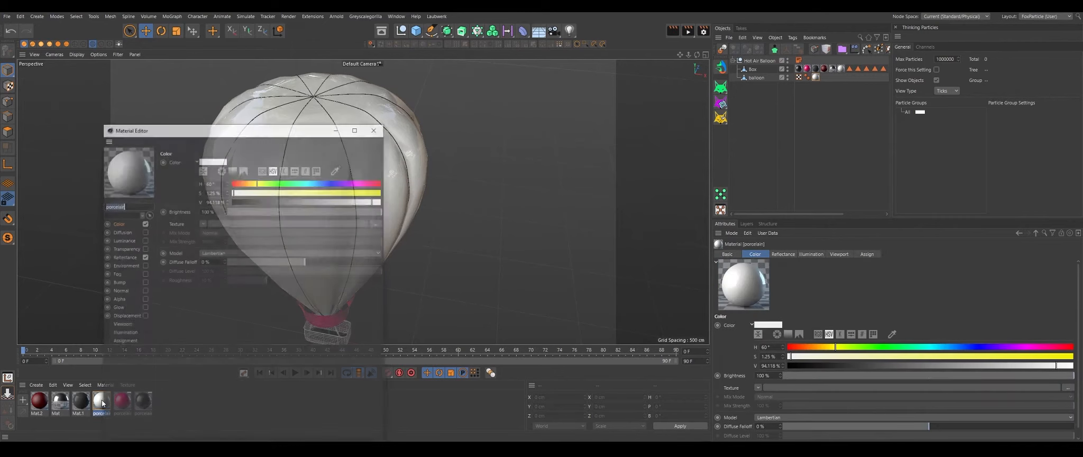
pyautogui.moveTo(226, 127); pyautogui.dragTo(694, 97)
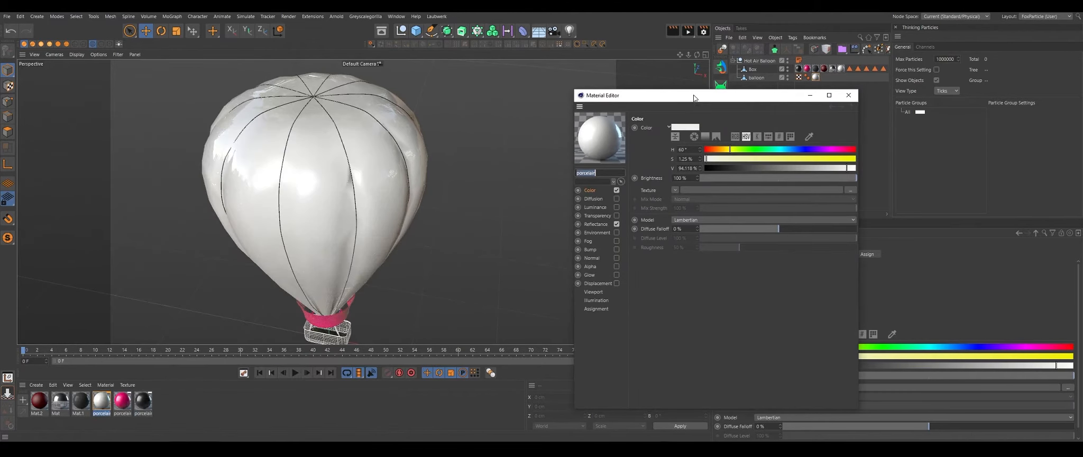
pyautogui.click(595, 190)
pyautogui.click(674, 190)
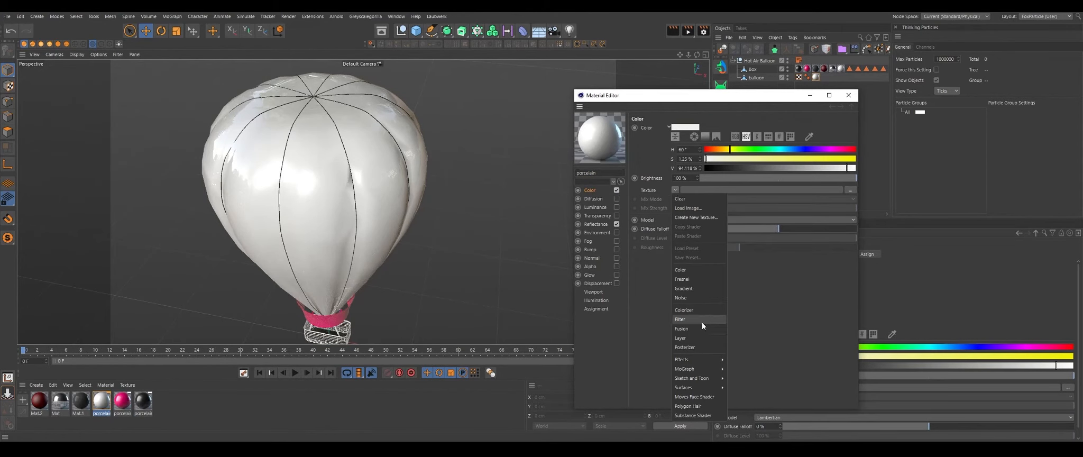
pyautogui.click(699, 289)
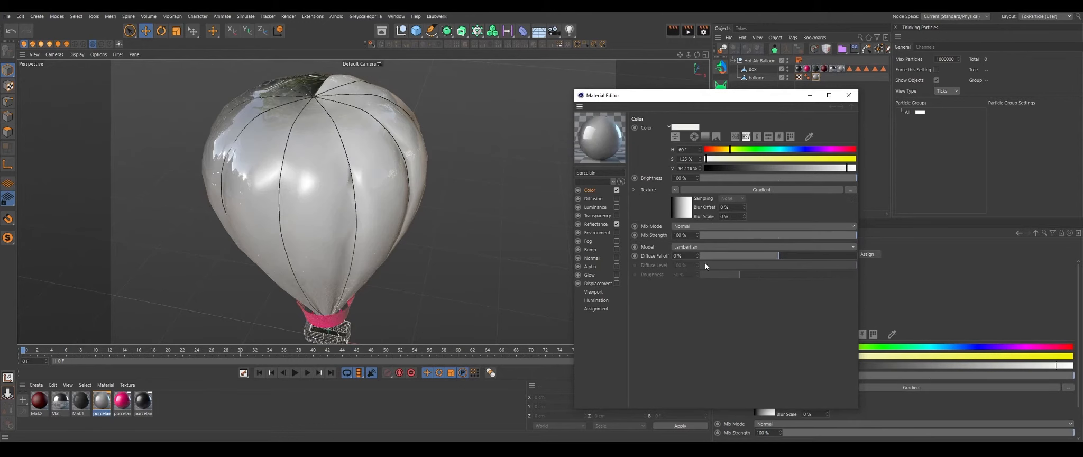
# Recolor the gradient's black starting knot to orange with hue 22°, saturation 100% and value 100%.
pyautogui.click(685, 212)
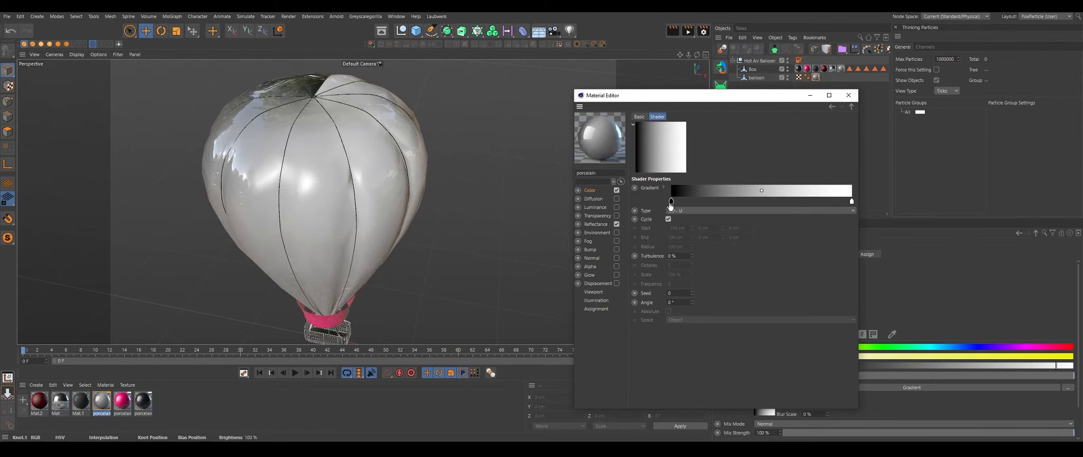
pyautogui.doubleClick(671, 201)
pyautogui.click(626, 212)
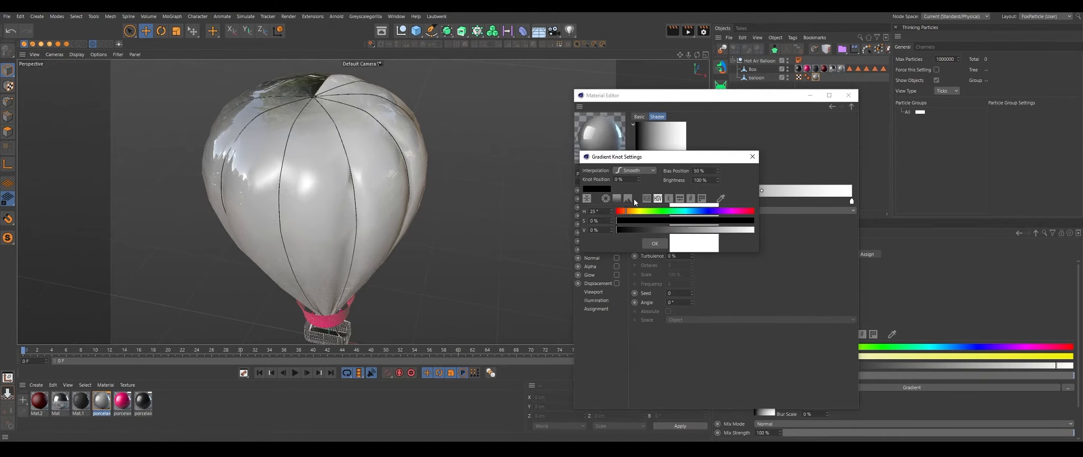
pyautogui.moveTo(647, 157)
pyautogui.mouseDown()
pyautogui.moveTo(667, 188)
pyautogui.moveTo(666, 217)
pyautogui.moveTo(709, 332)
pyautogui.moveTo(632, 153)
pyautogui.mouseUp()
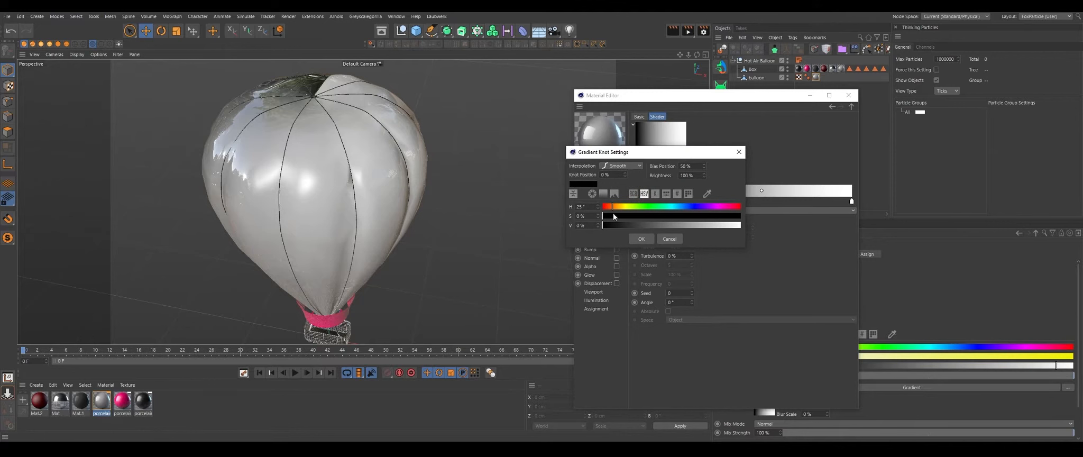
pyautogui.click(614, 207)
pyautogui.moveTo(648, 216); pyautogui.dragTo(748, 223)
pyautogui.click(743, 217)
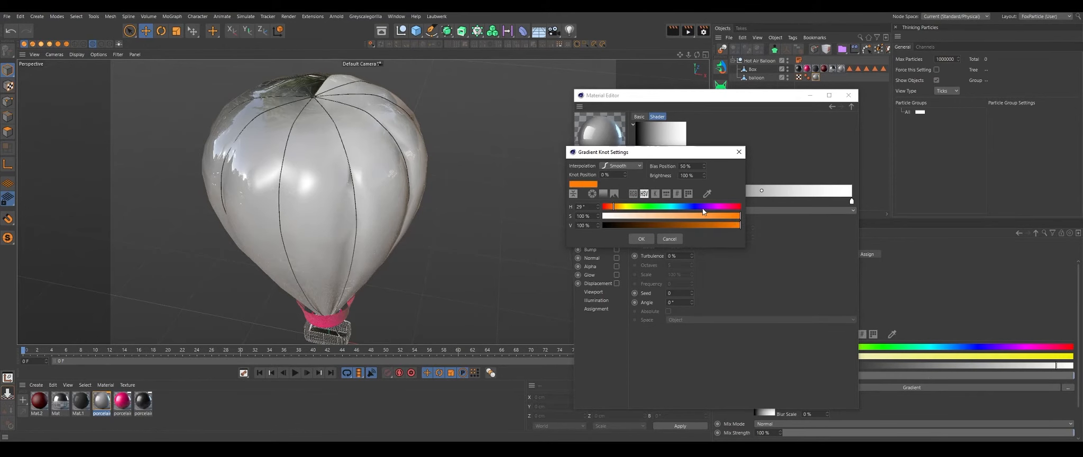
pyautogui.click(612, 207)
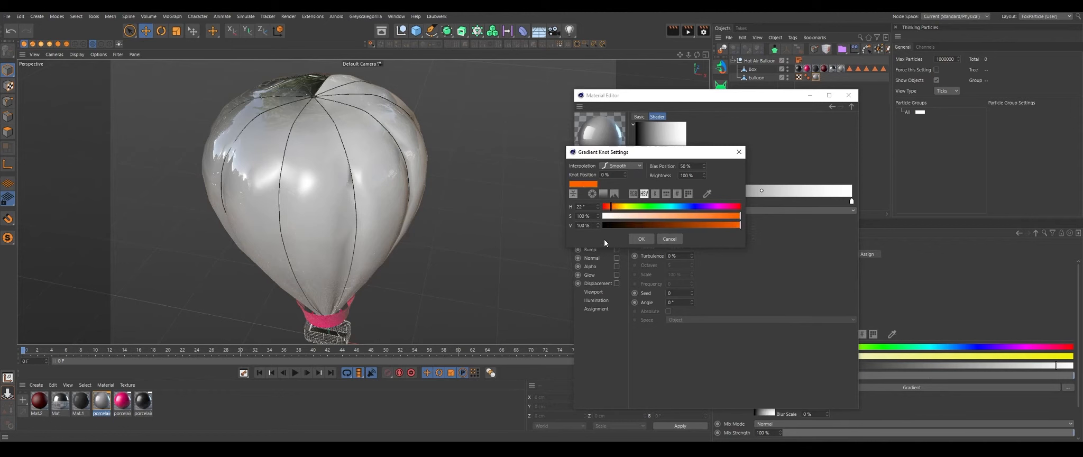
pyautogui.click(642, 238)
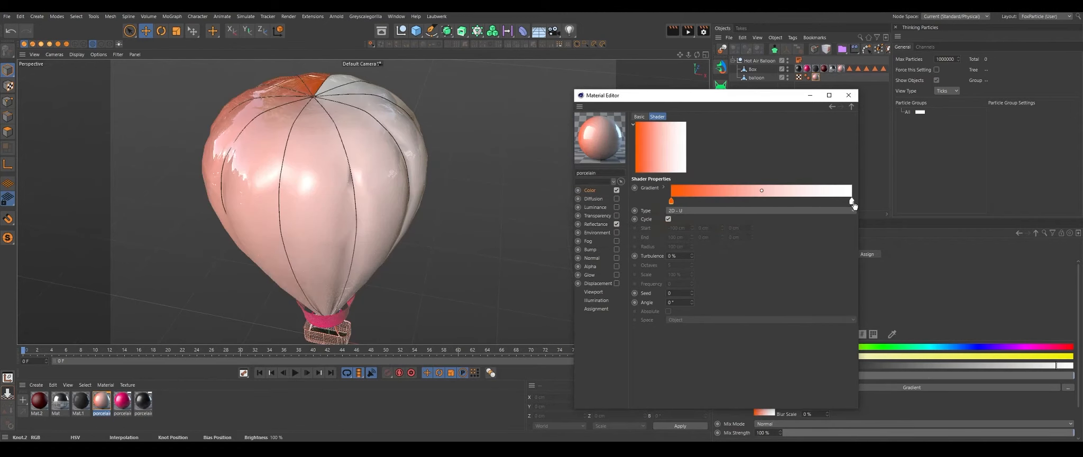
# Move the gradient's white knot to the middle and set both the white and the orange knot to Step interpolation.
pyautogui.moveTo(852, 201); pyautogui.dragTo(758, 204)
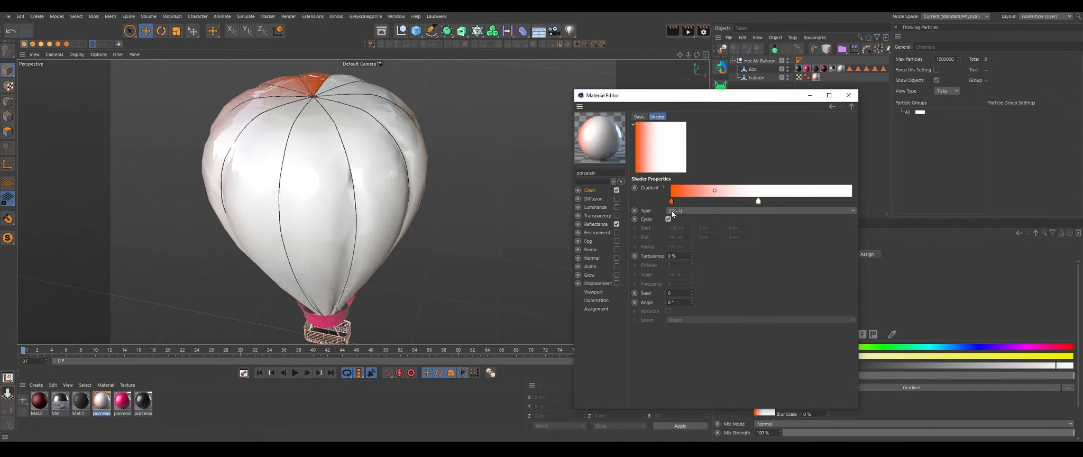
pyautogui.click(663, 187)
pyautogui.click(718, 211)
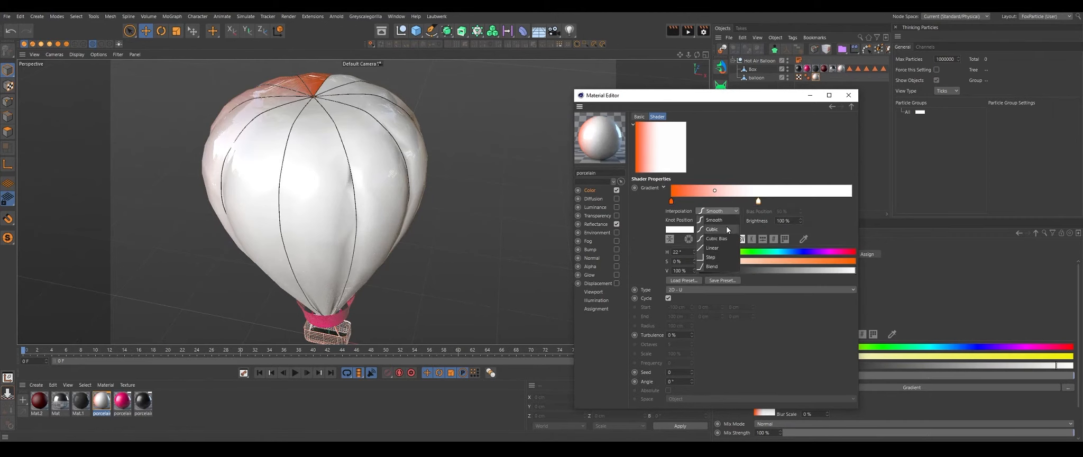
pyautogui.click(735, 256)
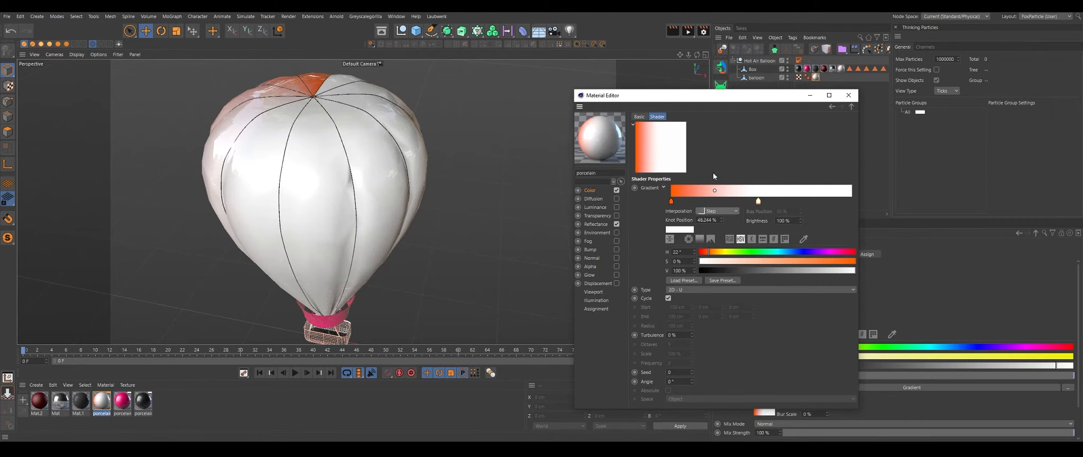
pyautogui.click(672, 201)
pyautogui.click(709, 211)
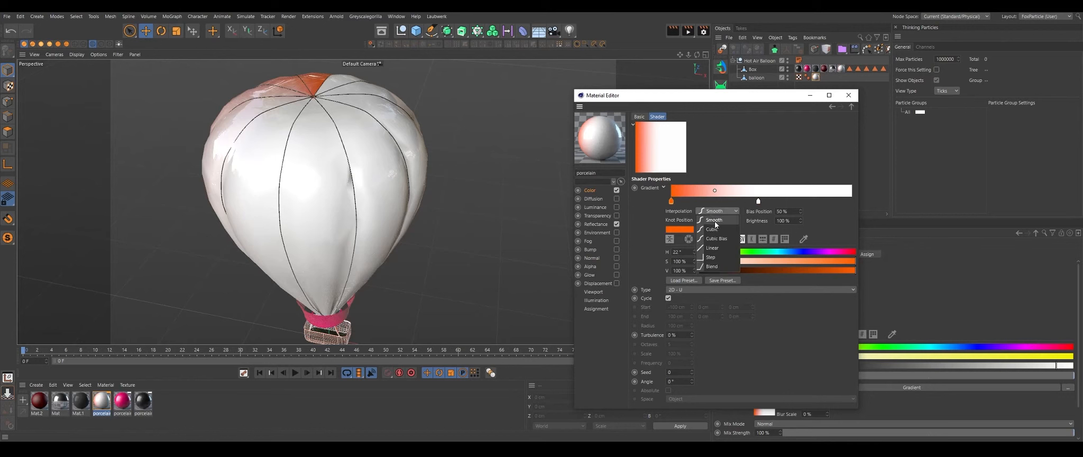
pyautogui.click(730, 257)
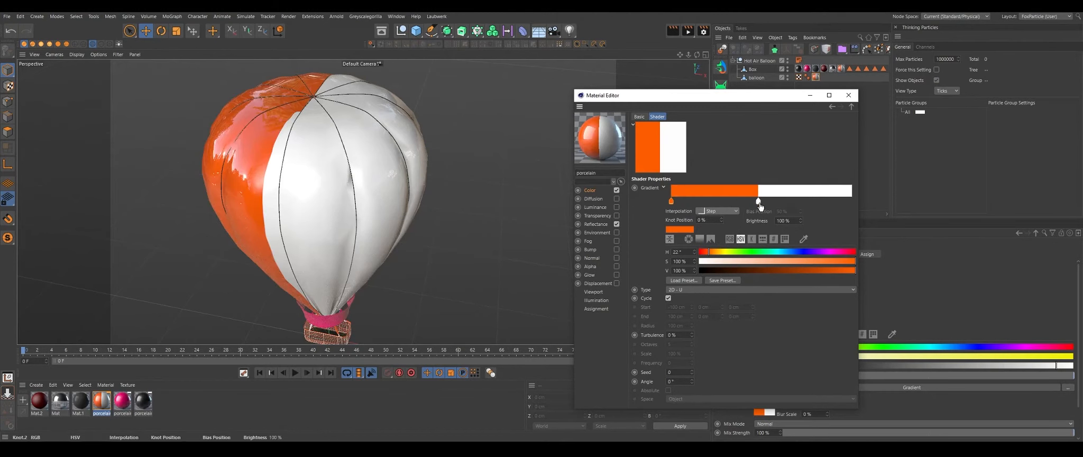
pyautogui.click(663, 187)
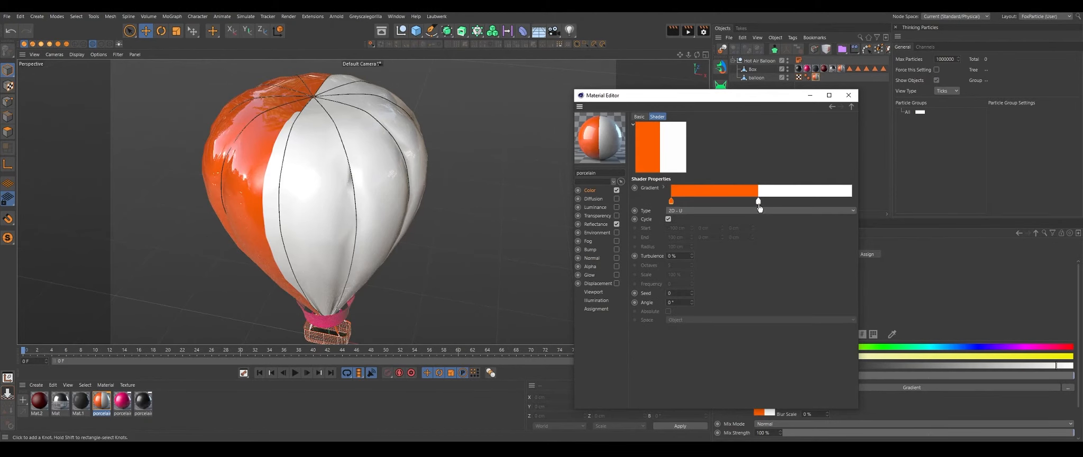
pyautogui.moveTo(759, 206)
pyautogui.mouseDown()
pyautogui.moveTo(791, 203)
pyautogui.moveTo(763, 211)
pyautogui.mouseUp()
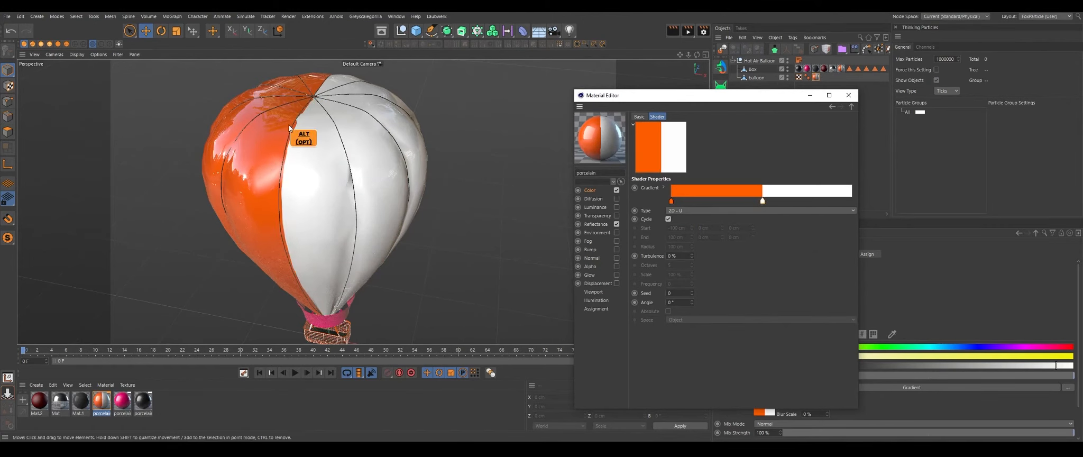
# Examine how the orange and white color edge lines up with the seams on the balloon's crown and side.
pyautogui.keyDown('alt'); pyautogui.moveTo(289, 126); pyautogui.dragTo(324, 89, button='right'); pyautogui.keyUp('alt')
pyautogui.keyDown('alt'); pyautogui.moveTo(324, 89); pyautogui.dragTo(326, 114); pyautogui.keyUp('alt')
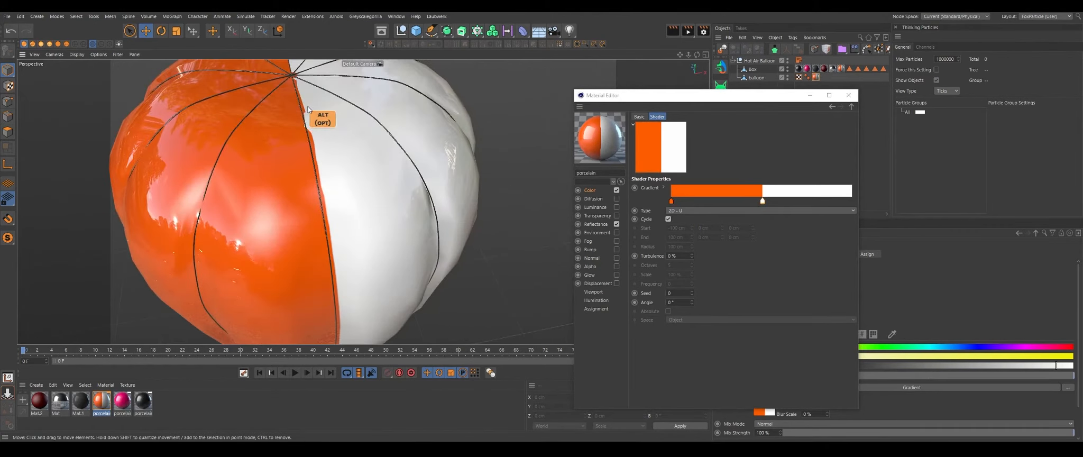
pyautogui.keyDown('alt'); pyautogui.moveTo(308, 107); pyautogui.dragTo(324, 189, button='middle'); pyautogui.keyUp('alt')
pyautogui.keyDown('alt'); pyautogui.moveTo(325, 189); pyautogui.dragTo(305, 204, button='right'); pyautogui.keyUp('alt')
pyautogui.keyDown('alt'); pyautogui.moveTo(305, 204); pyautogui.dragTo(309, 202); pyautogui.keyUp('alt')
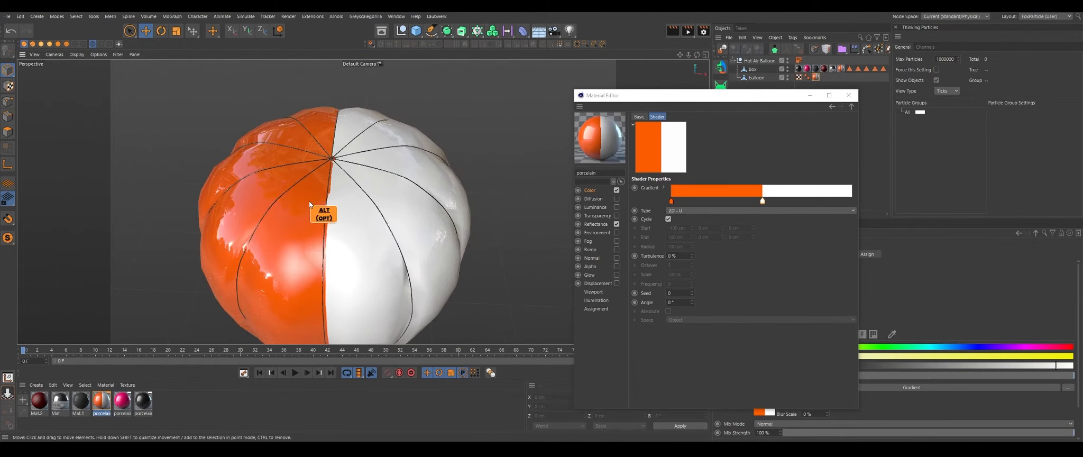
pyautogui.keyDown('alt'); pyautogui.moveTo(309, 202); pyautogui.dragTo(278, 162, button='middle'); pyautogui.keyUp('alt')
pyautogui.keyDown('alt'); pyautogui.moveTo(279, 162); pyautogui.dragTo(282, 174, button='right'); pyautogui.keyUp('alt')
pyautogui.keyDown('alt'); pyautogui.moveTo(286, 168); pyautogui.dragTo(275, 167); pyautogui.keyUp('alt')
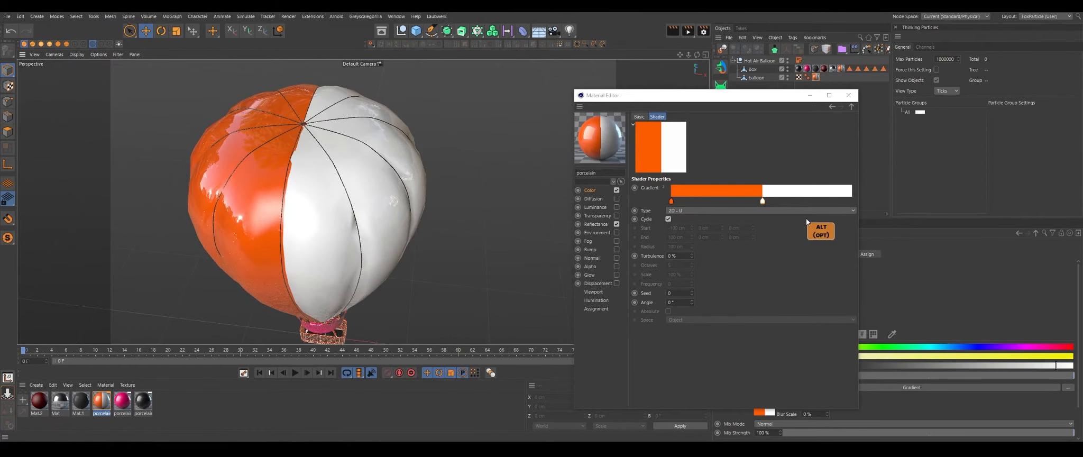
pyautogui.click(763, 202)
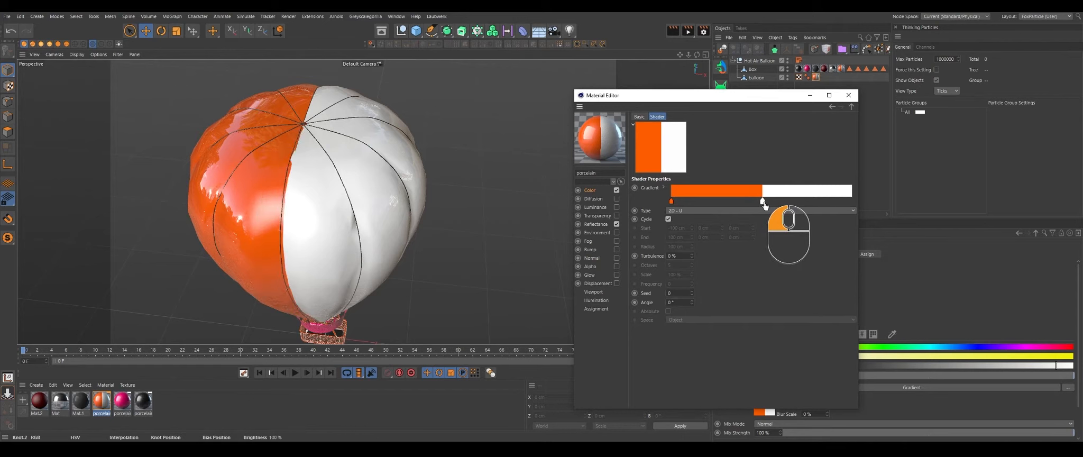
pyautogui.keyDown('alt'); pyautogui.moveTo(338, 217); pyautogui.dragTo(340, 181); pyautogui.keyUp('alt')
pyautogui.keyDown('alt'); pyautogui.moveTo(340, 180); pyautogui.dragTo(328, 137, button='middle'); pyautogui.keyUp('alt')
pyautogui.keyDown('alt'); pyautogui.moveTo(328, 137); pyautogui.dragTo(321, 192, button='right'); pyautogui.keyUp('alt')
pyautogui.keyDown('alt'); pyautogui.moveTo(321, 192); pyautogui.dragTo(295, 201); pyautogui.keyUp('alt')
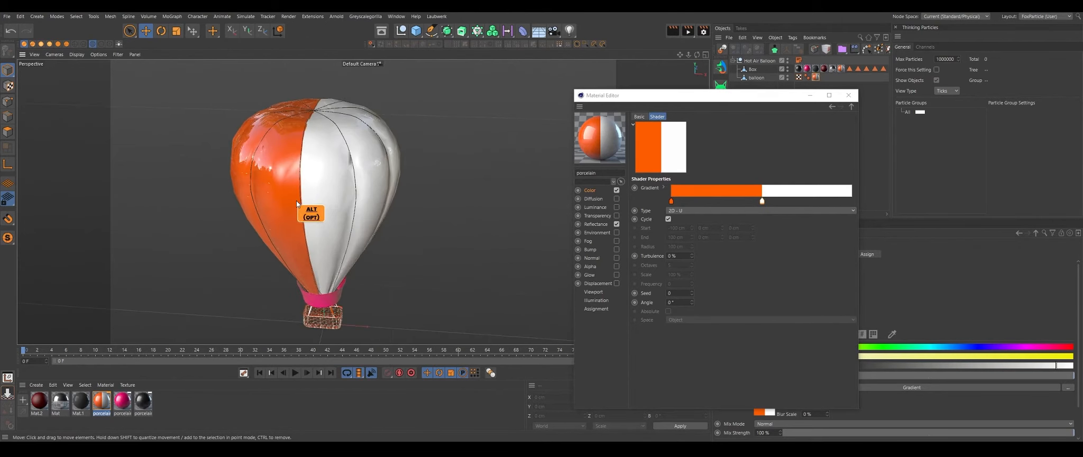
# Double the gradient's knots three times to make alternating orange and white stripes, and close the Material Editor.
pyautogui.rightClick(733, 192)
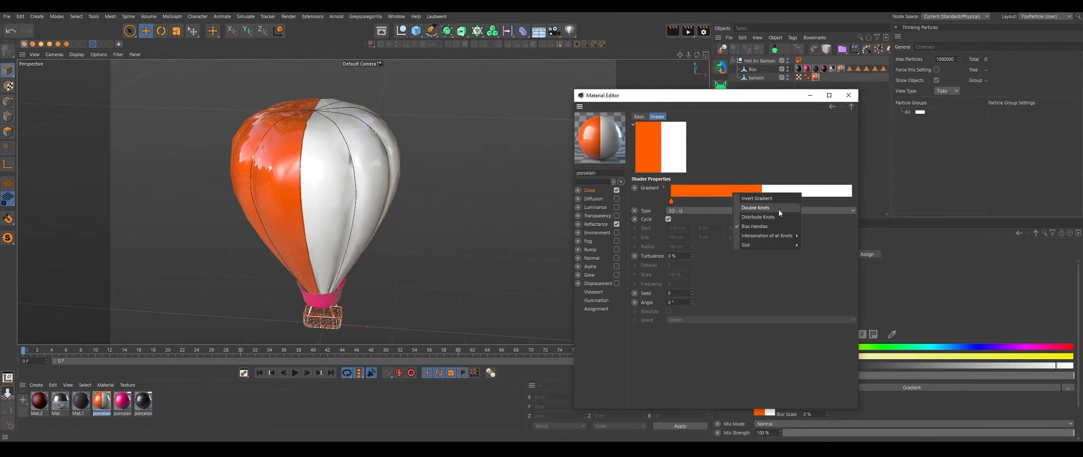
pyautogui.click(779, 210)
pyautogui.rightClick(730, 194)
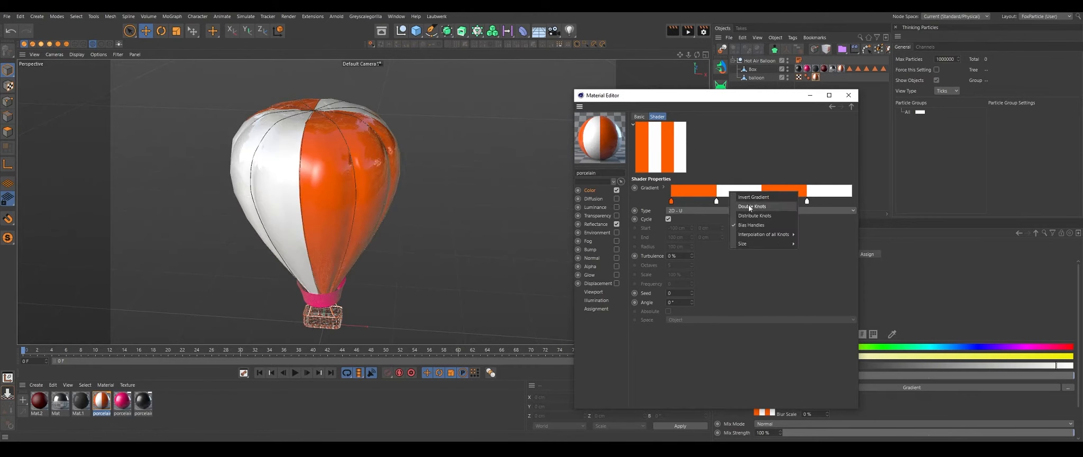
pyautogui.click(755, 210)
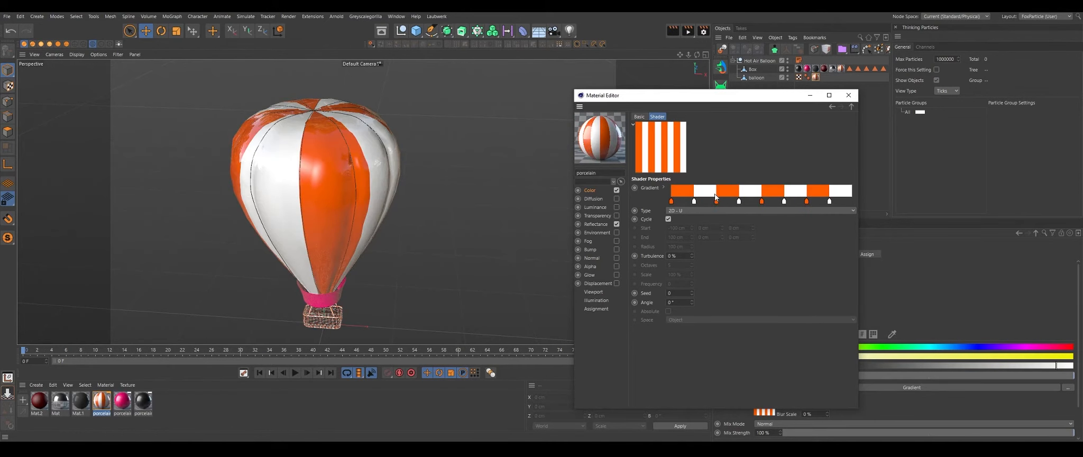
pyautogui.rightClick(711, 193)
pyautogui.click(735, 210)
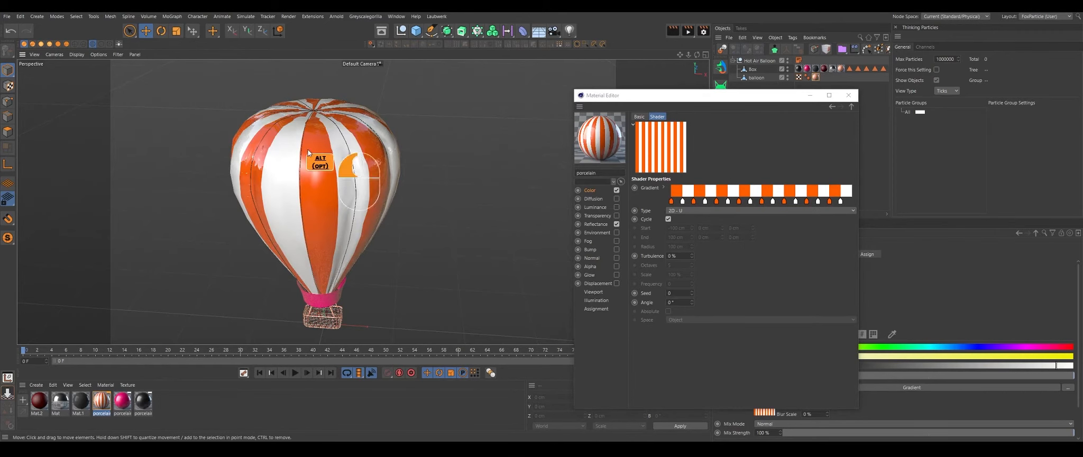
pyautogui.keyDown('alt'); pyautogui.moveTo(293, 139); pyautogui.dragTo(430, 139); pyautogui.keyUp('alt')
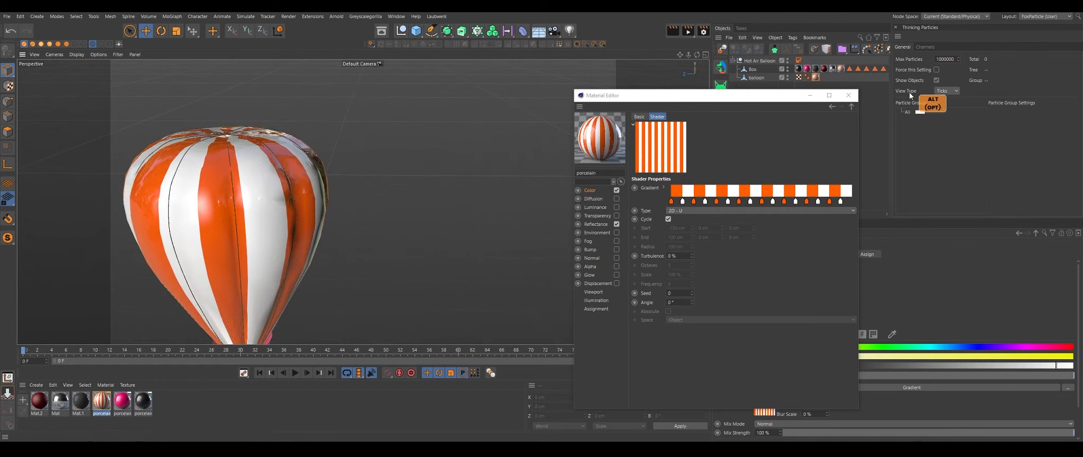
pyautogui.click(848, 96)
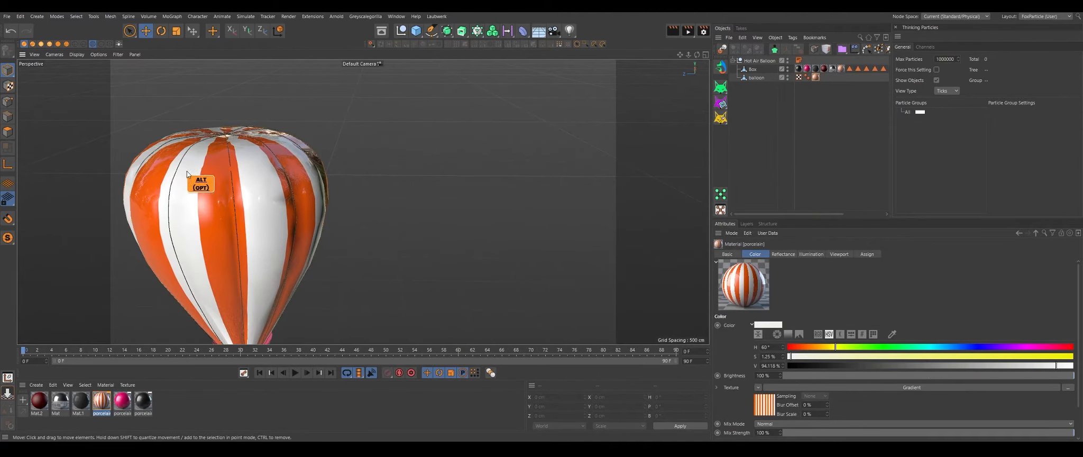
# Select the Box and balloon objects and check their mesh density with Gouraud Shading (Lines), returning to plain Gouraud Shading.
pyautogui.keyDown('alt'); pyautogui.moveTo(186, 172); pyautogui.dragTo(232, 125, button='middle'); pyautogui.keyUp('alt')
pyautogui.keyDown('alt'); pyautogui.moveTo(339, 126); pyautogui.dragTo(285, 153, button='right'); pyautogui.keyUp('alt')
pyautogui.keyDown('alt'); pyautogui.moveTo(309, 198); pyautogui.dragTo(278, 206); pyautogui.keyUp('alt')
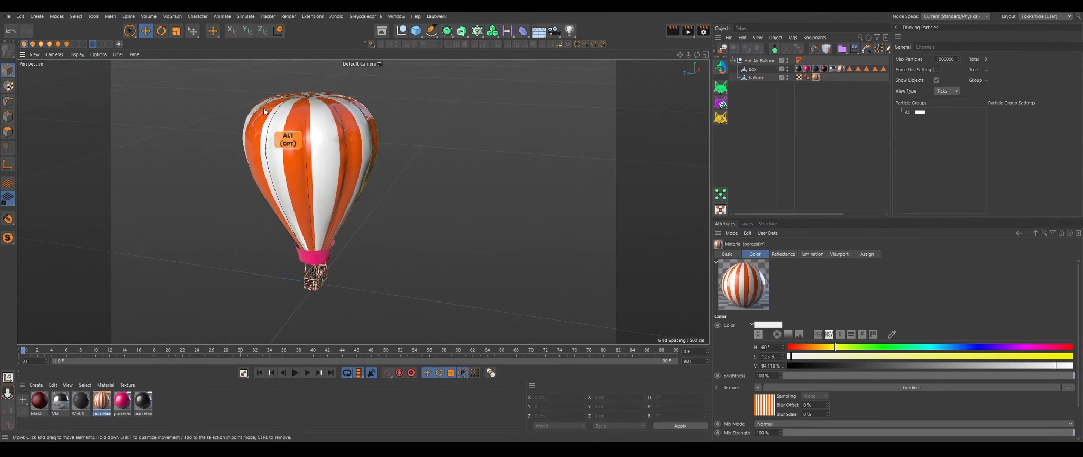
pyautogui.click(128, 31)
pyautogui.keyDown('alt'); pyautogui.moveTo(314, 147); pyautogui.dragTo(405, 159); pyautogui.keyUp('alt')
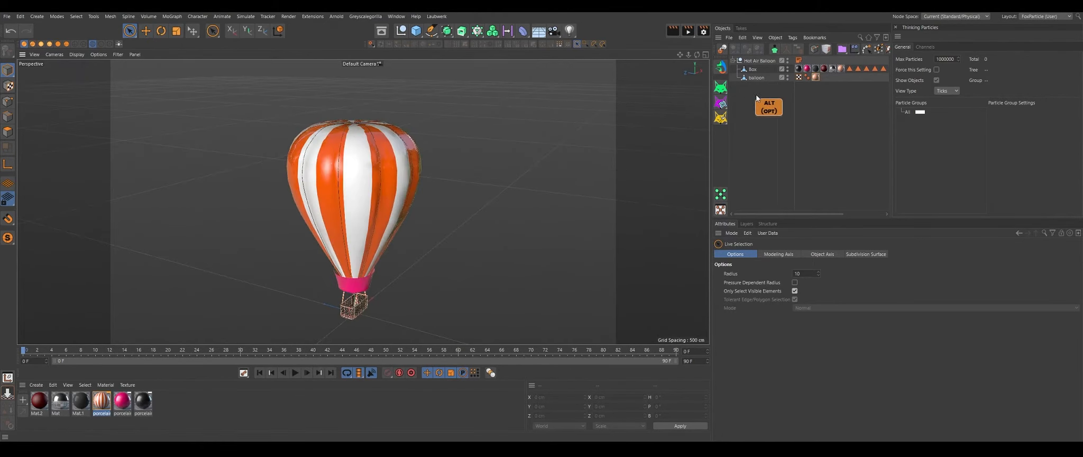
pyautogui.moveTo(761, 95); pyautogui.dragTo(748, 67)
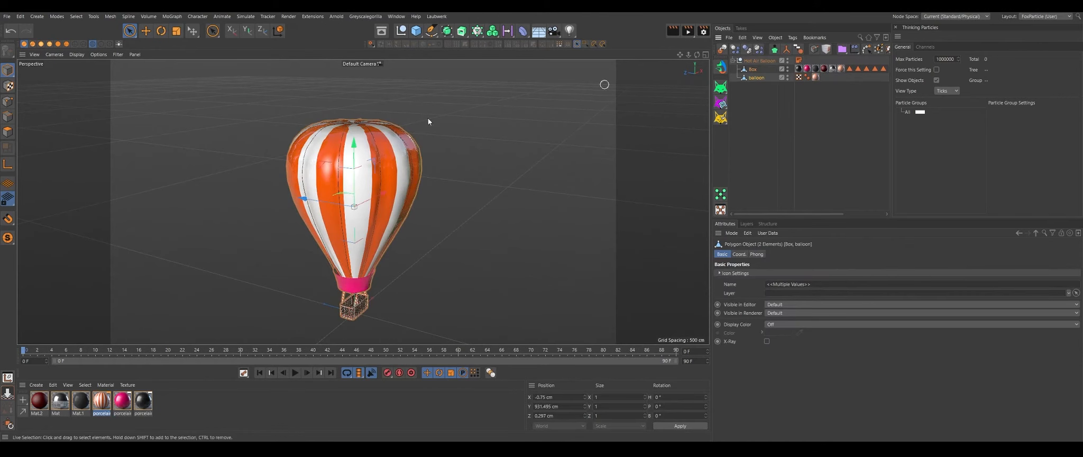
pyautogui.click(31, 45)
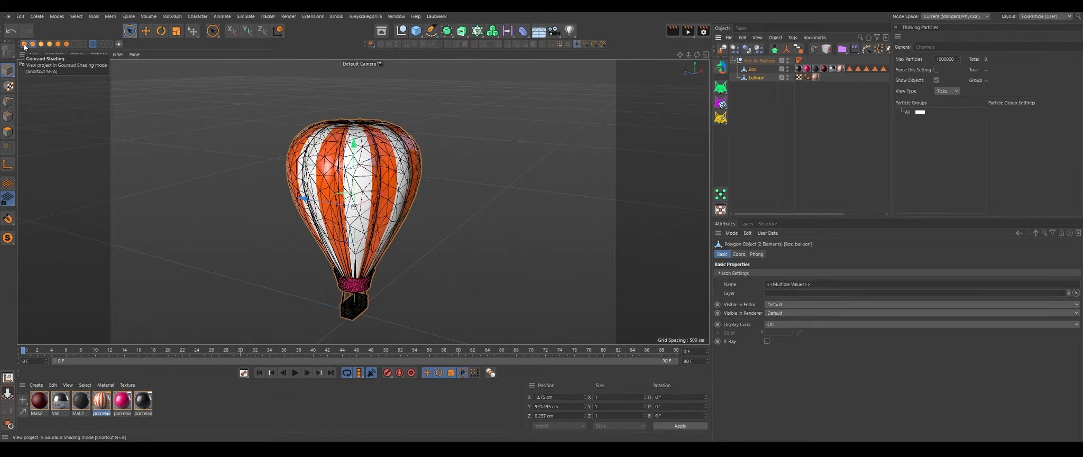
pyautogui.click(24, 45)
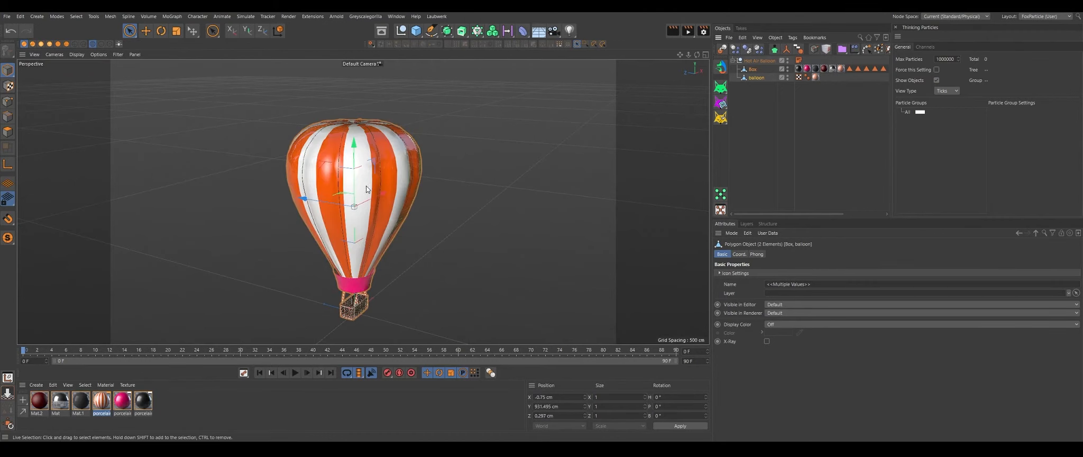
# Examine the pink skirt, the basket and the whole striped balloon from several angles.
pyautogui.keyDown('alt'); pyautogui.moveTo(350, 180); pyautogui.dragTo(358, 159); pyautogui.keyUp('alt')
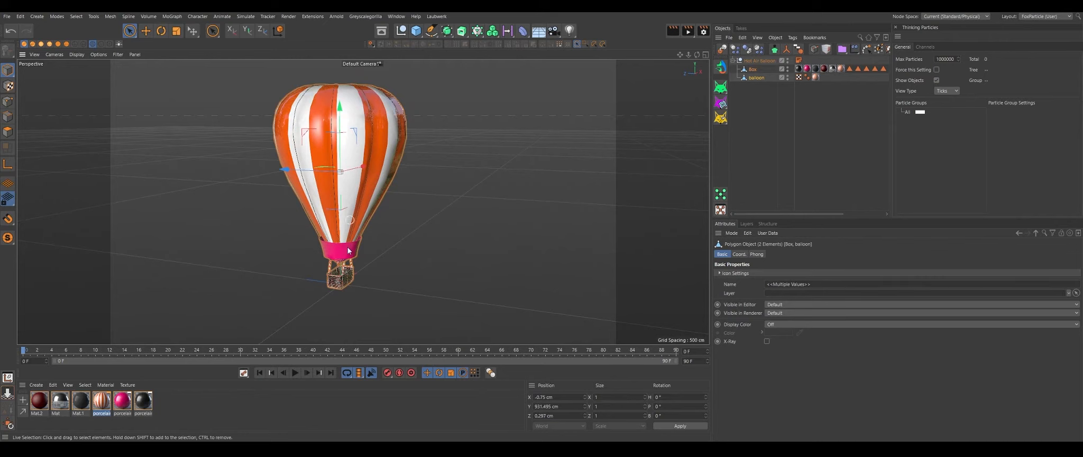
pyautogui.keyDown('alt'); pyautogui.moveTo(328, 293); pyautogui.dragTo(360, 228, button='right'); pyautogui.keyUp('alt')
pyautogui.keyDown('alt'); pyautogui.moveTo(360, 228); pyautogui.dragTo(356, 294); pyautogui.keyUp('alt')
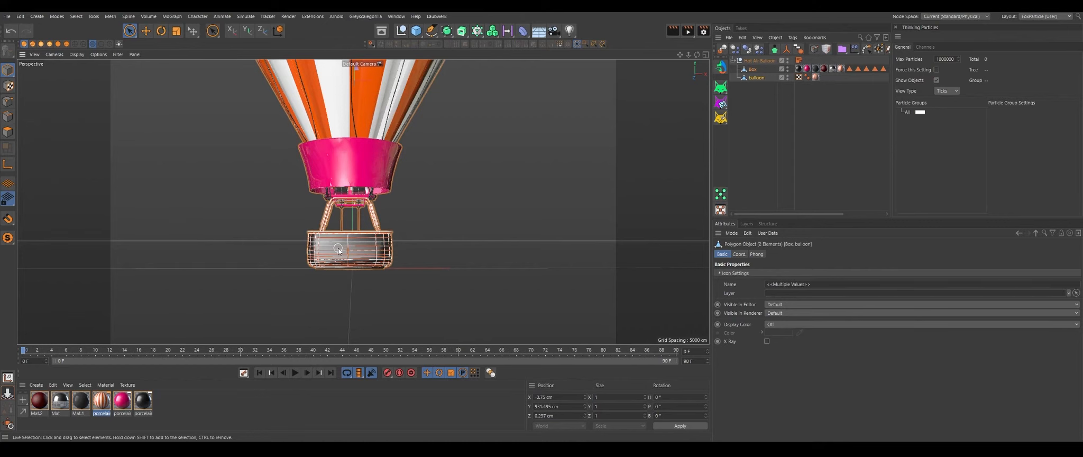
pyautogui.keyDown('alt'); pyautogui.moveTo(361, 202); pyautogui.dragTo(370, 263, button='middle'); pyautogui.keyUp('alt')
pyautogui.keyDown('alt'); pyautogui.moveTo(379, 217); pyautogui.dragTo(356, 215, button='right'); pyautogui.keyUp('alt')
pyautogui.keyDown('alt'); pyautogui.moveTo(364, 215); pyautogui.dragTo(365, 284, button='middle'); pyautogui.keyUp('alt')
pyautogui.keyDown('alt'); pyautogui.moveTo(366, 281); pyautogui.dragTo(342, 275, button='right'); pyautogui.keyUp('alt')
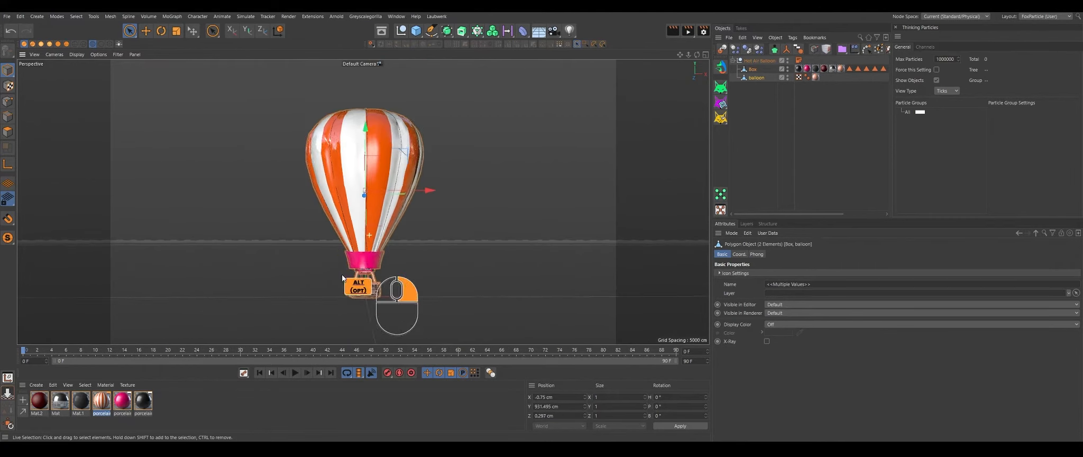
pyautogui.keyDown('alt'); pyautogui.moveTo(342, 278); pyautogui.dragTo(356, 264); pyautogui.keyUp('alt')
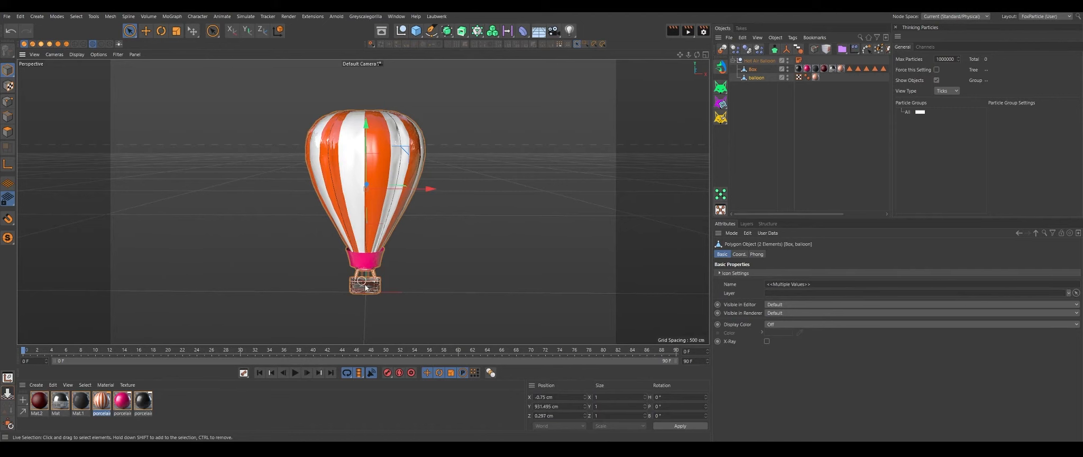
# Move Box and balloon out of the Hot Air Balloon null, delete the null and leave only Box selected.
pyautogui.click(742, 68)
pyautogui.moveTo(741, 68); pyautogui.dragTo(752, 104)
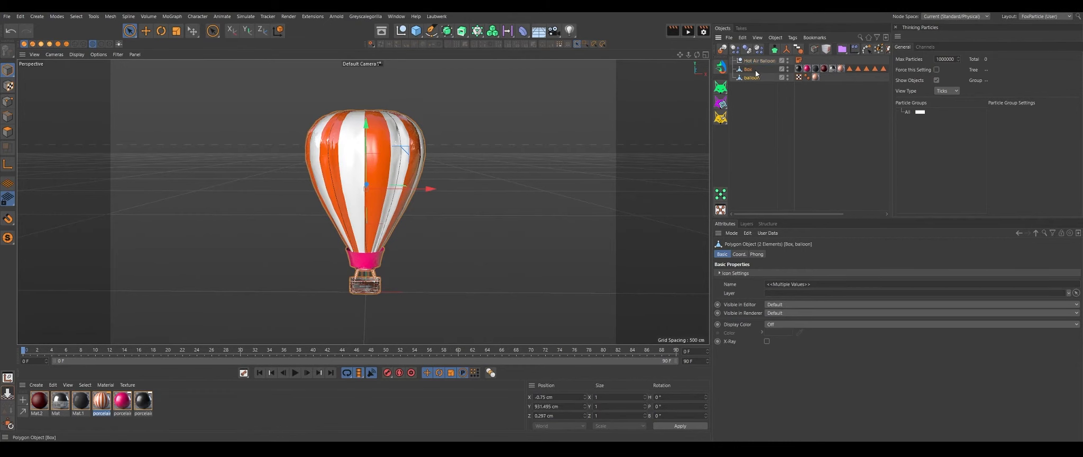
pyautogui.click(752, 61)
pyautogui.press('Delete')
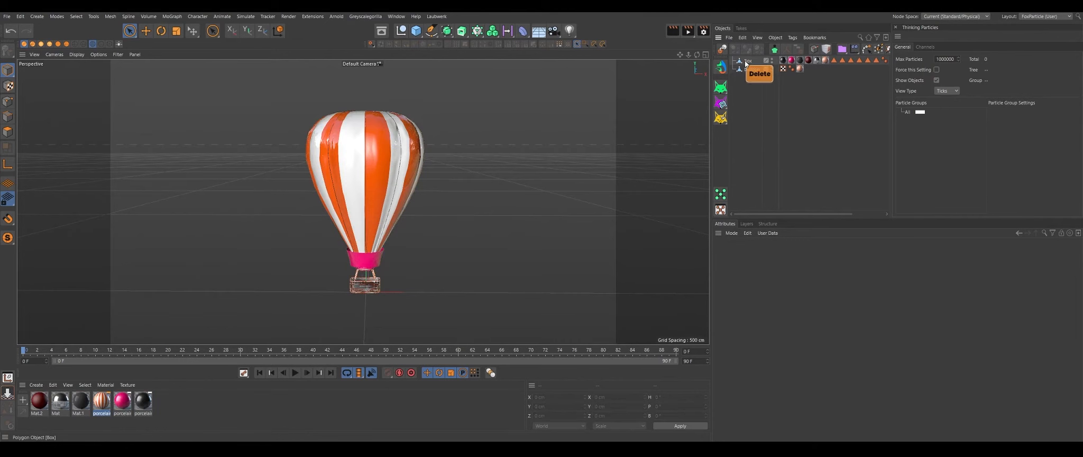
pyautogui.click(745, 60)
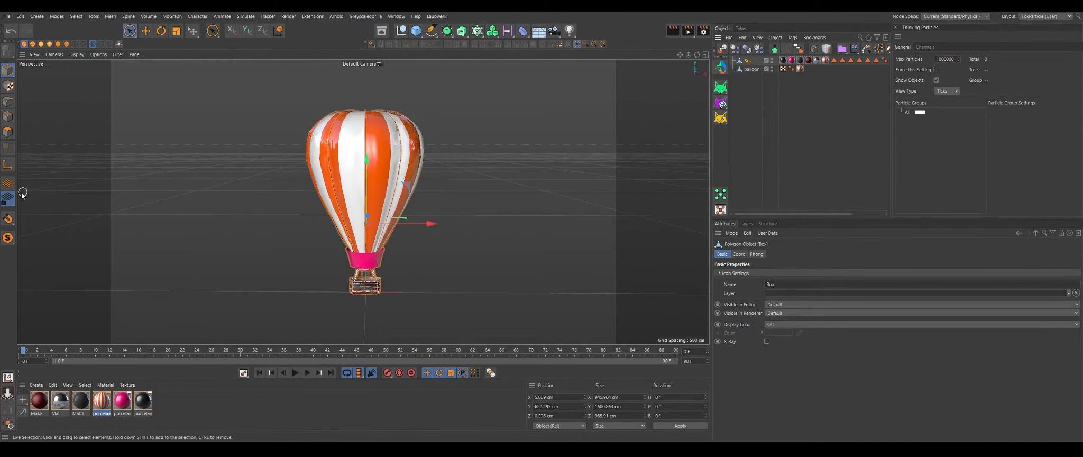
pyautogui.click(7, 164)
pyautogui.click(7, 164)
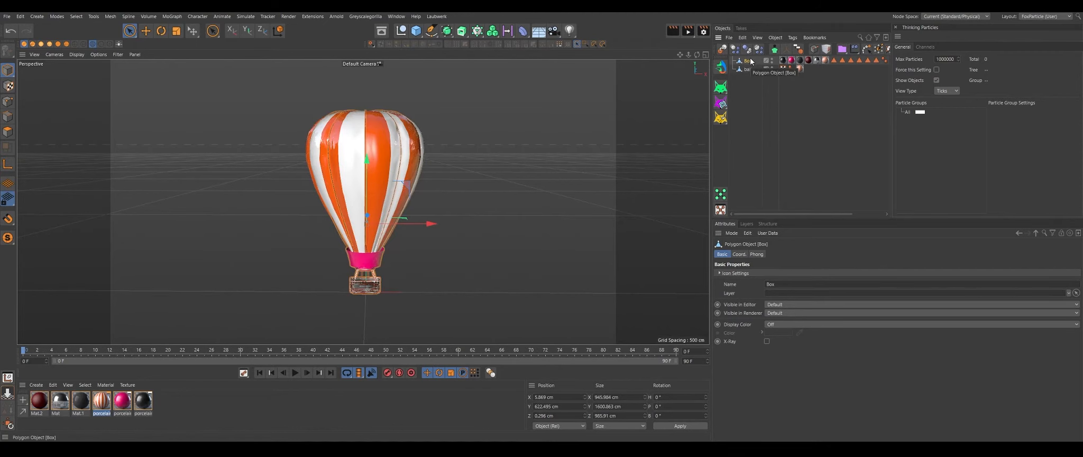
pyautogui.click(7, 392)
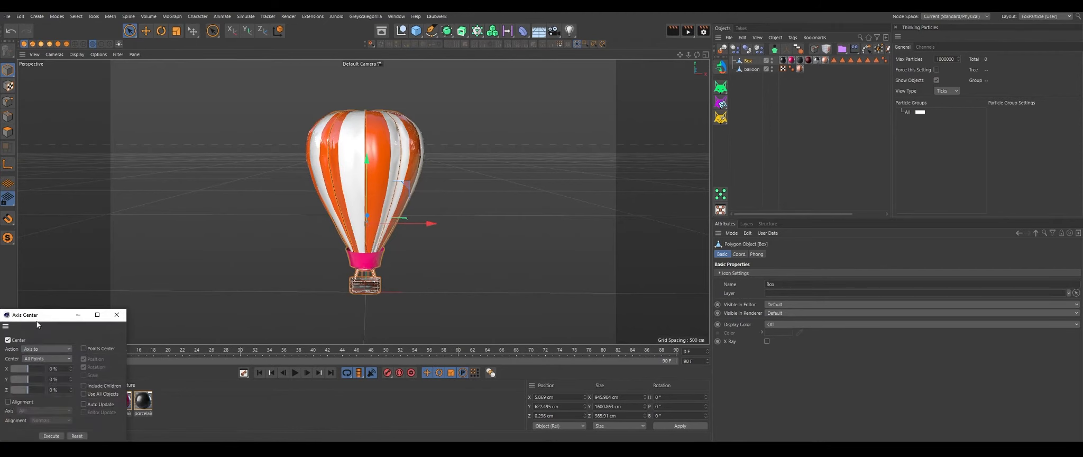
pyautogui.moveTo(33, 318); pyautogui.dragTo(290, 191)
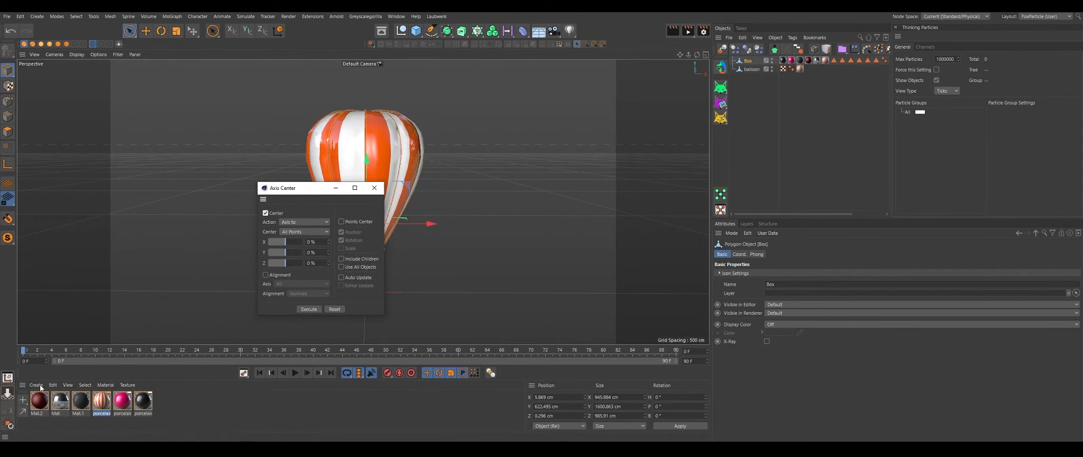
pyautogui.click(375, 187)
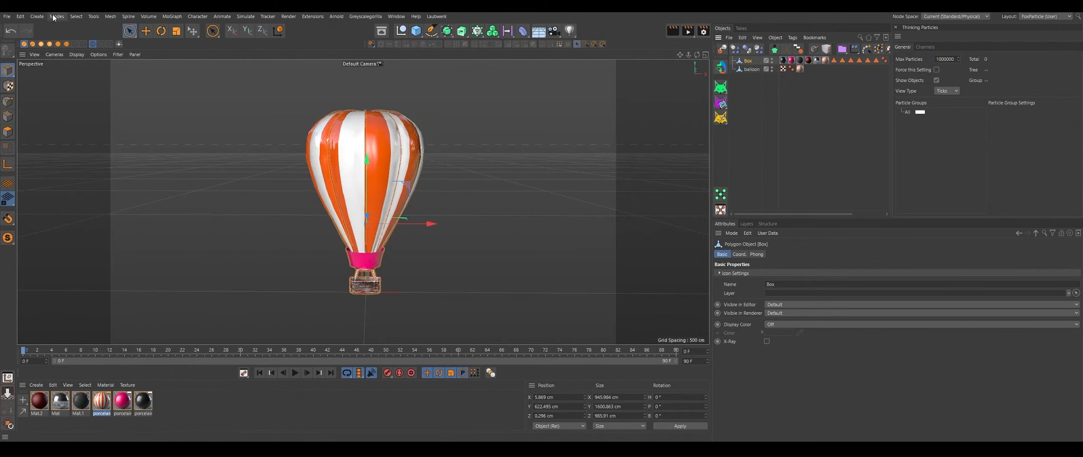
# Move Box's axis to the bottom of its mesh using Axis Center with Y at -100%, and close the dialog.
pyautogui.click(110, 17)
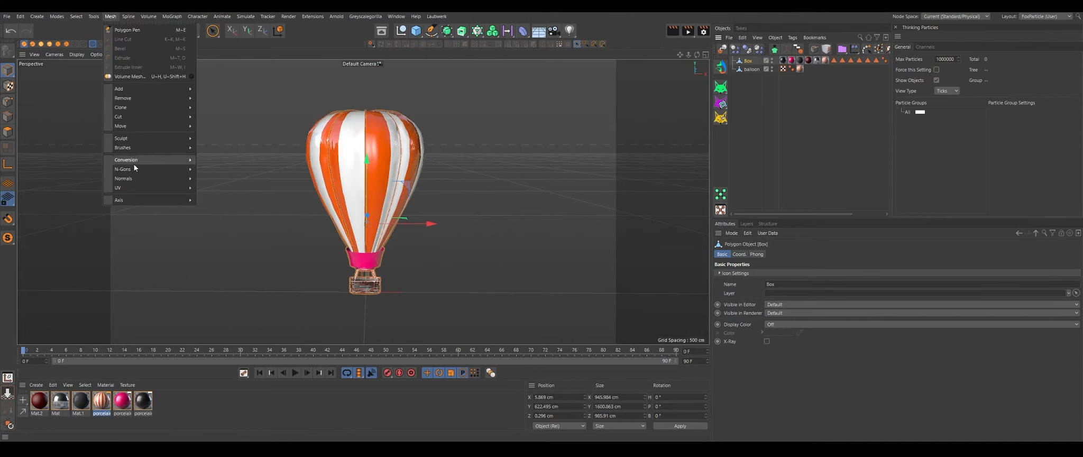
pyautogui.moveTo(147, 199)
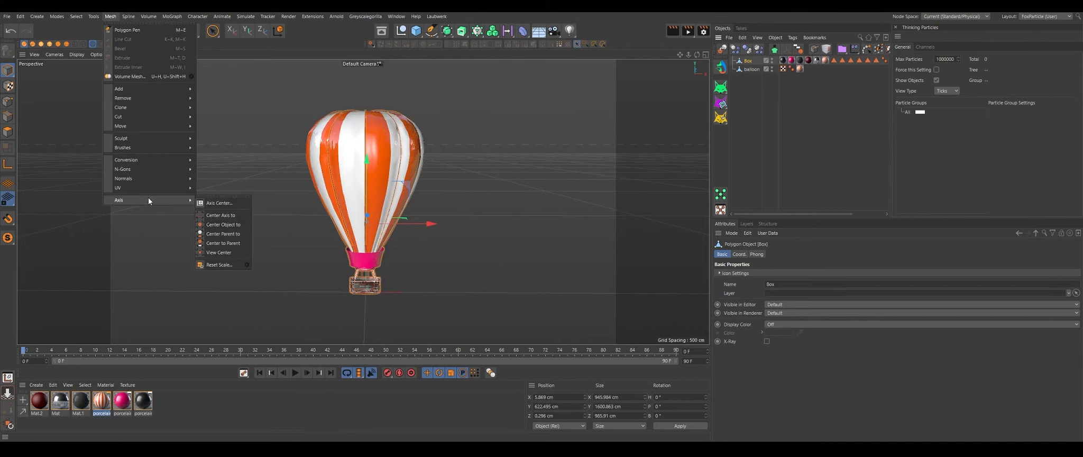
pyautogui.click(225, 202)
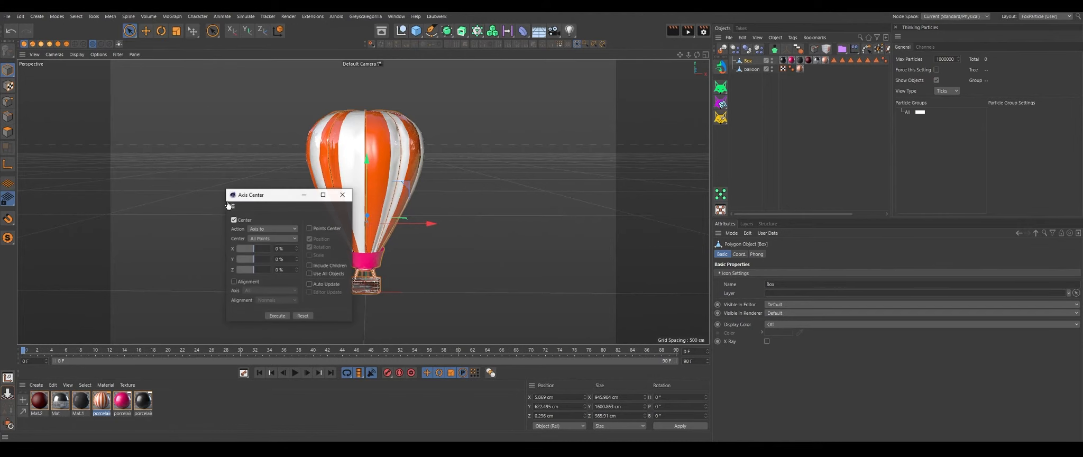
pyautogui.moveTo(267, 196); pyautogui.dragTo(284, 164)
pyautogui.moveTo(268, 224); pyautogui.dragTo(224, 275)
pyautogui.click(287, 282)
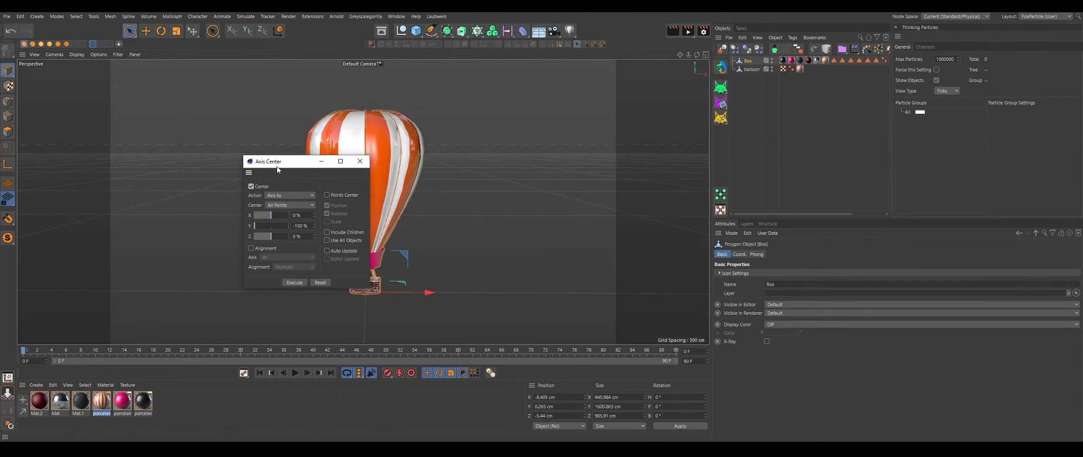
pyautogui.moveTo(290, 165); pyautogui.dragTo(167, 159)
pyautogui.keyDown('alt'); pyautogui.moveTo(321, 308); pyautogui.dragTo(329, 259); pyautogui.keyUp('alt')
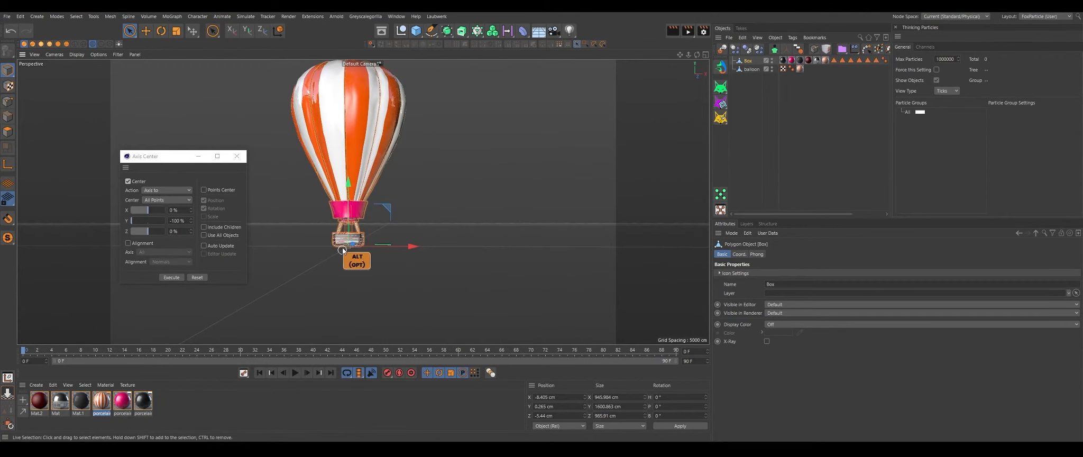
pyautogui.click(237, 157)
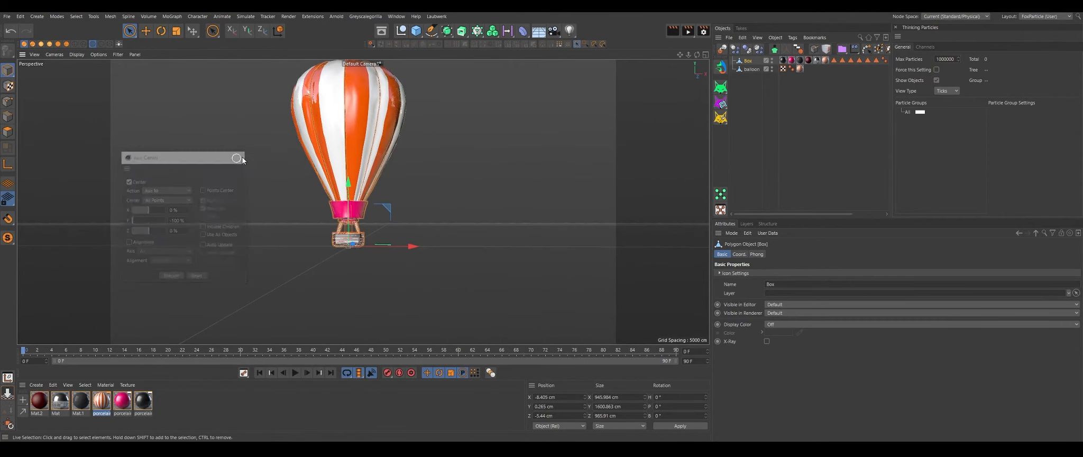
# Make balloon a child of Box and set its axis position to 0 in X, Y and Z with axis editing enabled.
pyautogui.moveTo(752, 67); pyautogui.dragTo(758, 66)
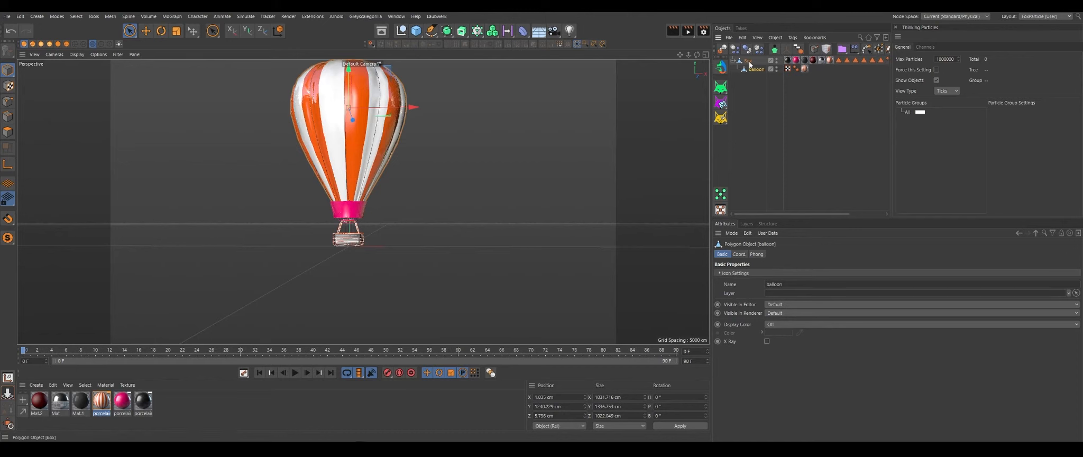
pyautogui.click(8, 164)
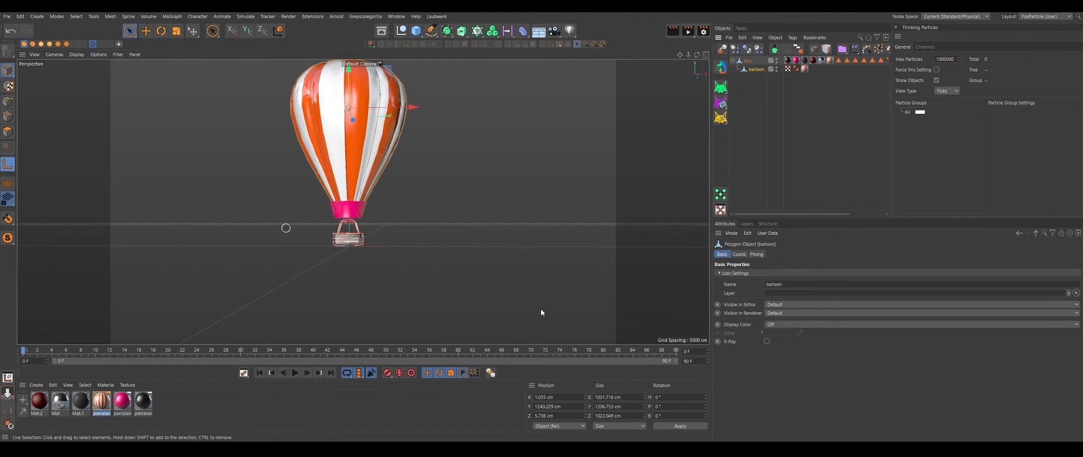
pyautogui.doubleClick(560, 397)
pyautogui.write('0')
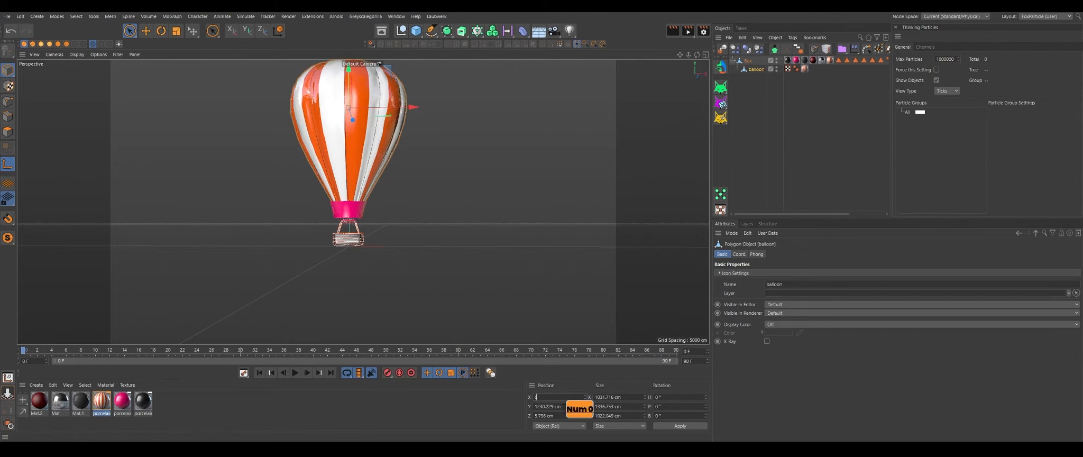
pyautogui.doubleClick(567, 406)
pyautogui.write('0')
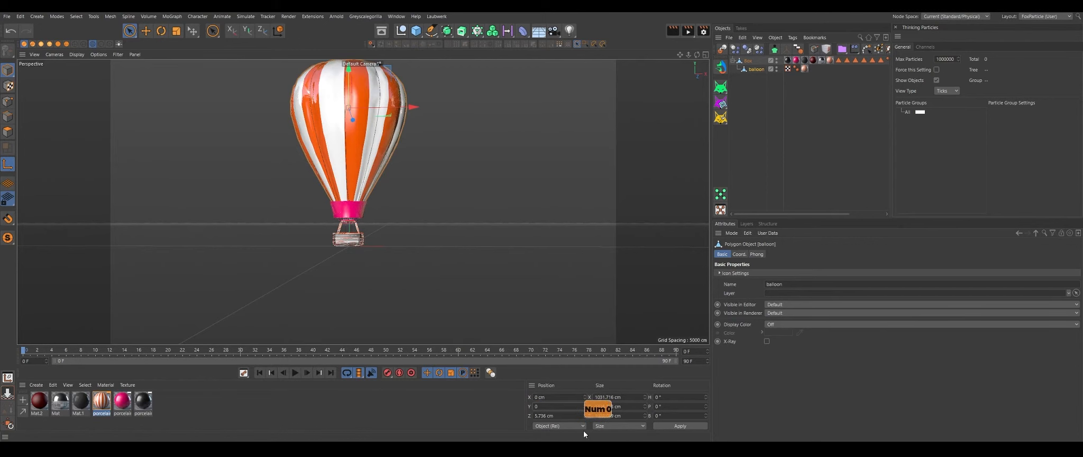
pyautogui.doubleClick(560, 416)
pyautogui.write('0')
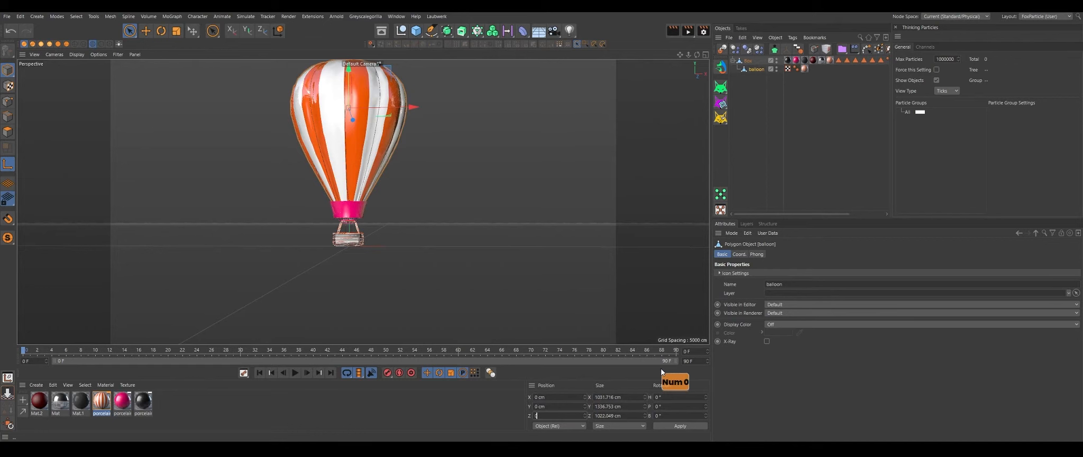
pyautogui.press('Return')
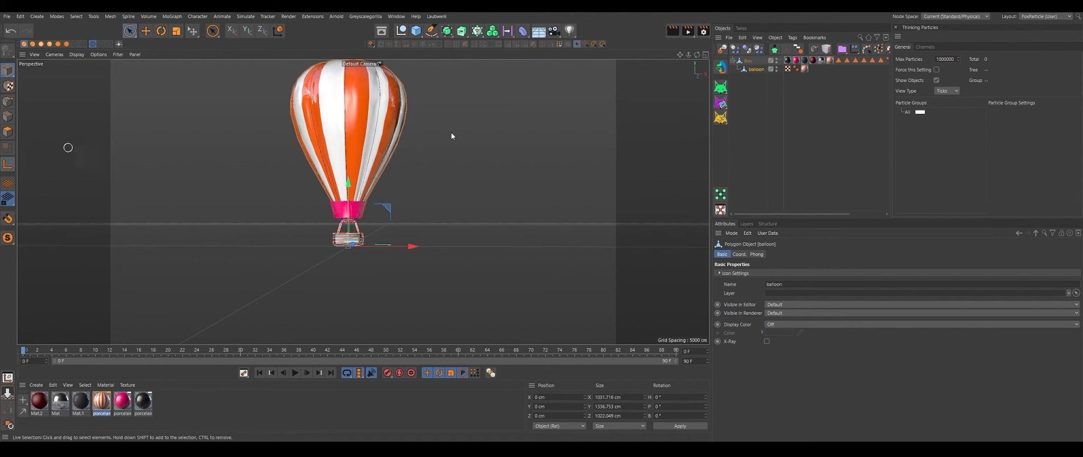
# Move balloon back out of Box to the top level, check both objects' shared axis and save the project.
pyautogui.moveTo(754, 68); pyautogui.dragTo(728, 47)
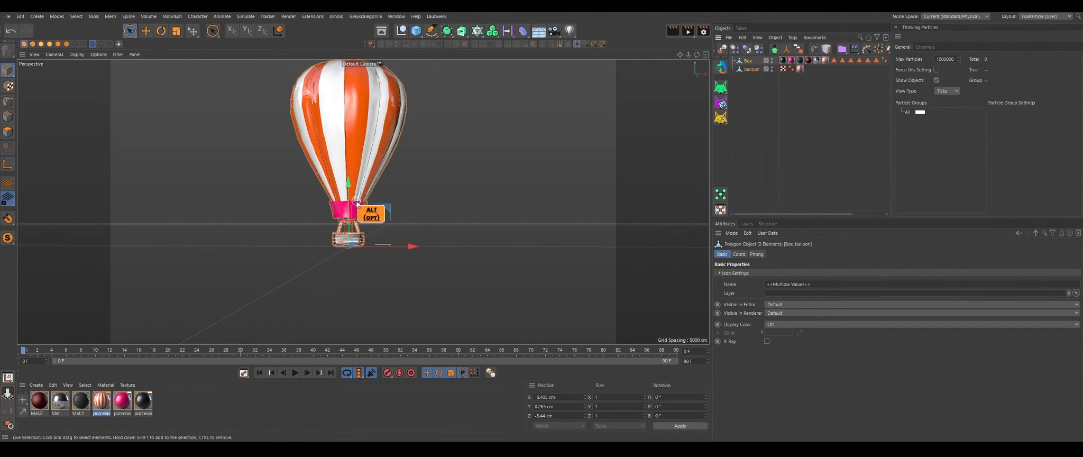
pyautogui.keyDown('alt'); pyautogui.moveTo(357, 203); pyautogui.dragTo(369, 270, button='middle'); pyautogui.keyUp('alt')
pyautogui.keyDown('alt'); pyautogui.moveTo(368, 269); pyautogui.dragTo(369, 291); pyautogui.keyUp('alt')
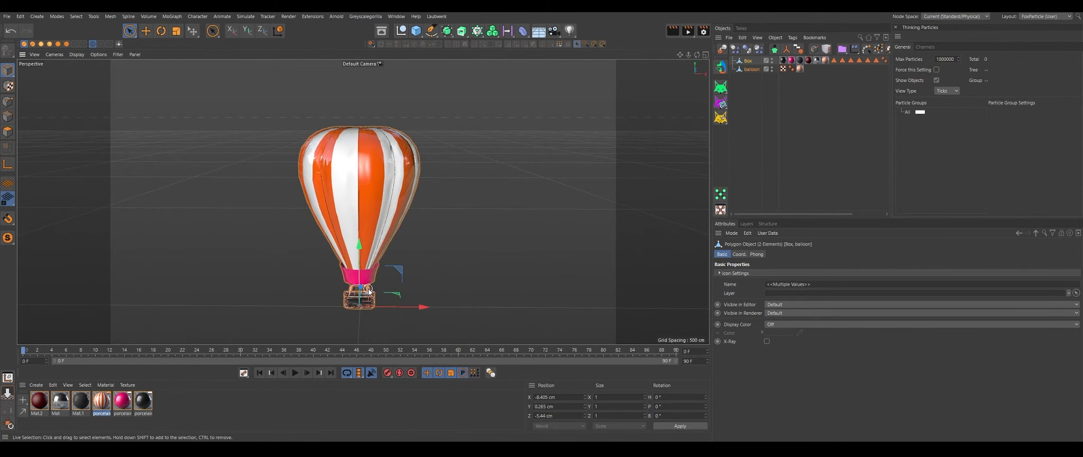
pyautogui.hotkey('ctrl', 's')
# Try adding an FFD deformer as a child of balloon, inspect its cage and take it out of the object again.
pyautogui.click(752, 80)
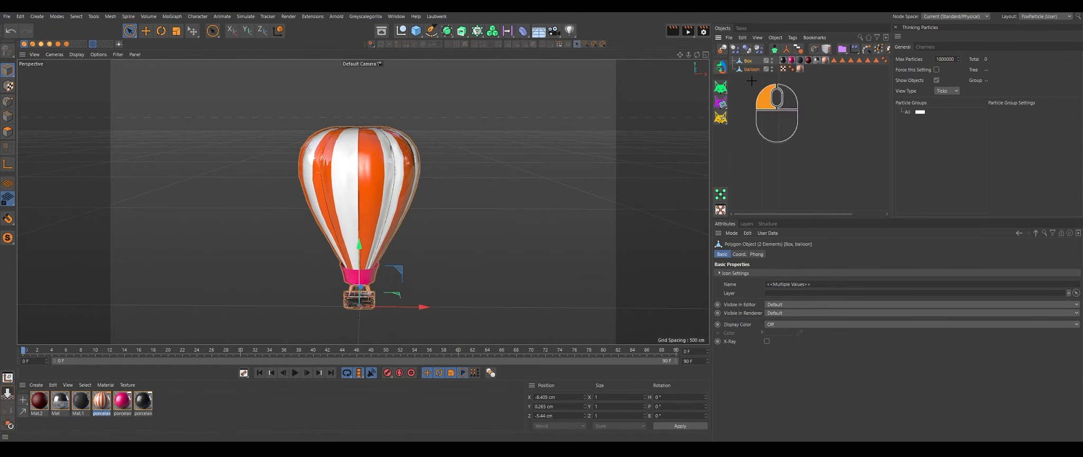
pyautogui.click(752, 69)
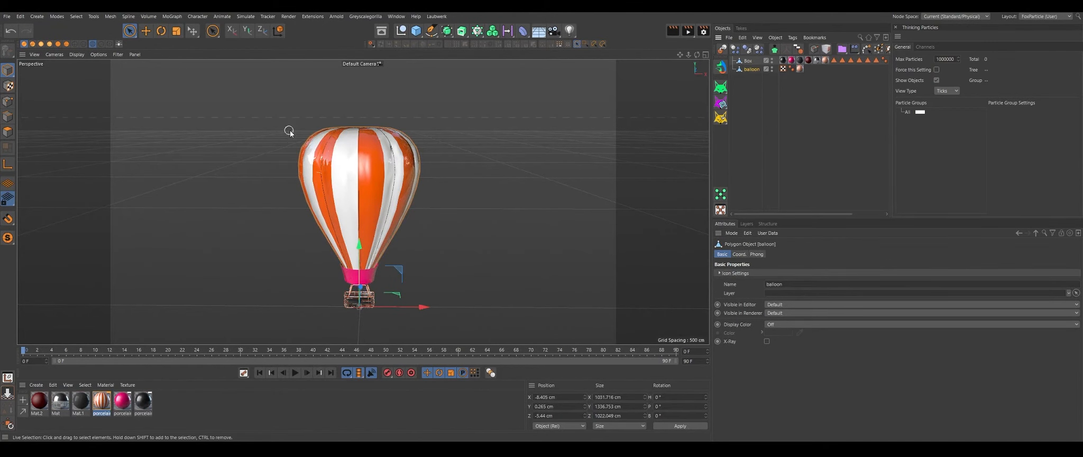
pyautogui.click(8, 102)
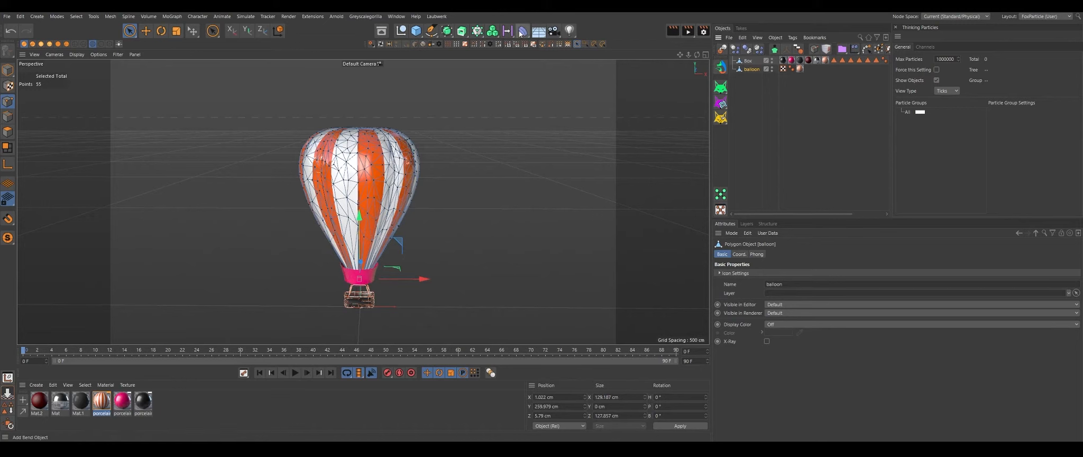
pyautogui.moveTo(521, 33); pyautogui.dragTo(725, 60)
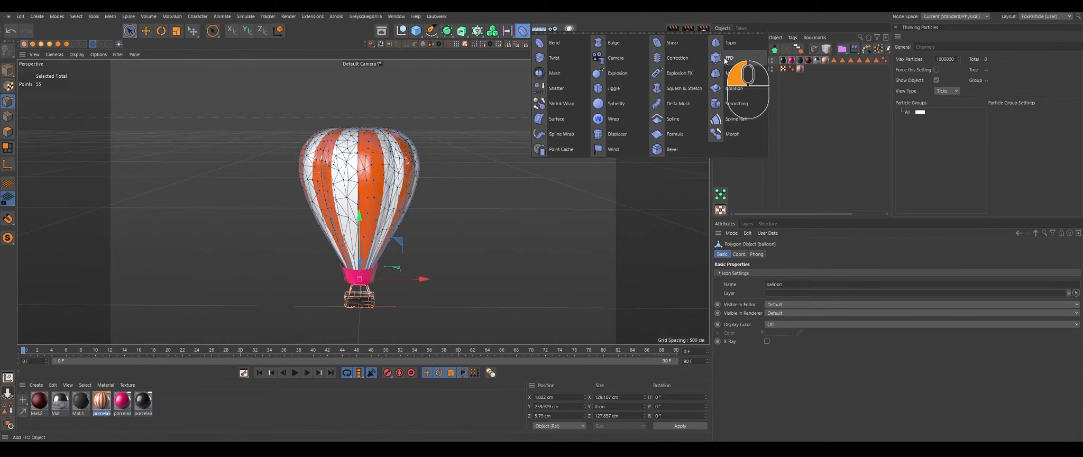
pyautogui.keyDown('shift'); pyautogui.moveTo(725, 61); pyautogui.dragTo(725, 60); pyautogui.keyUp('shift')
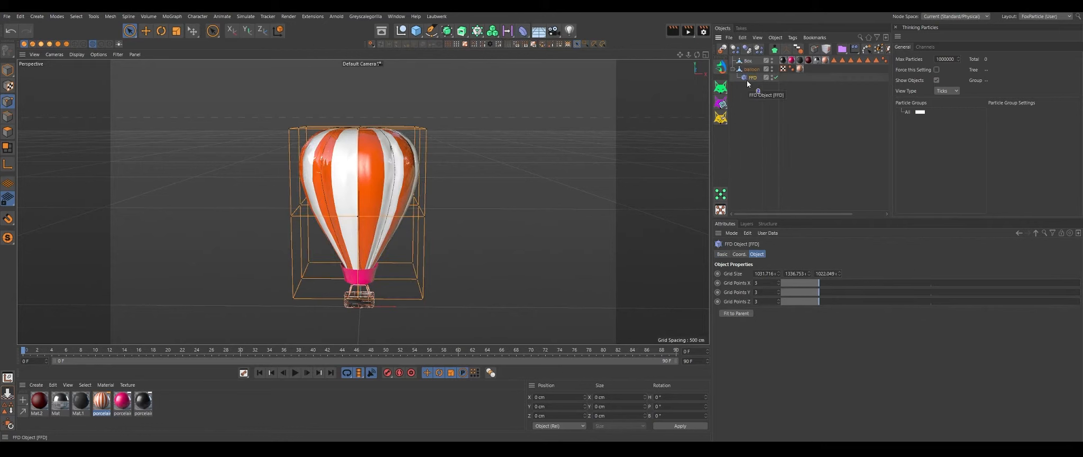
pyautogui.keyDown('alt'); pyautogui.moveTo(376, 163); pyautogui.dragTo(304, 179); pyautogui.keyUp('alt')
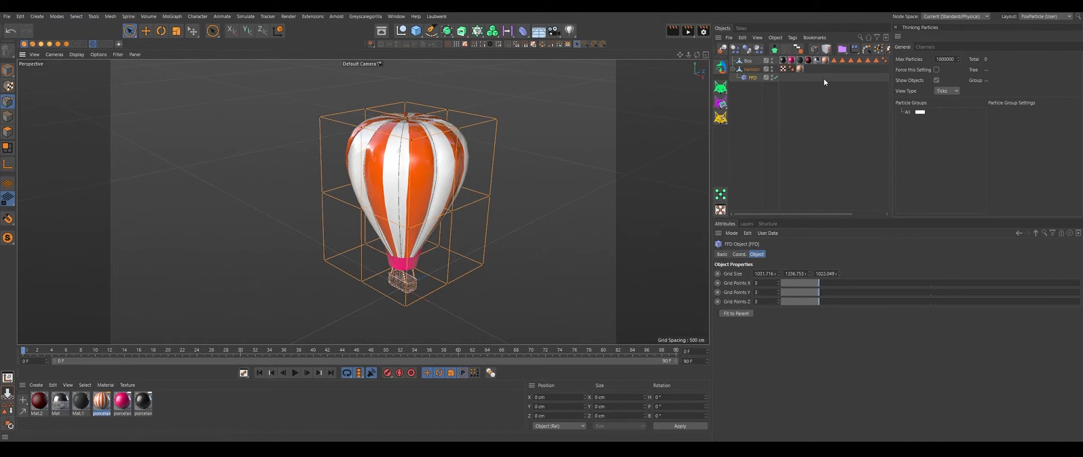
pyautogui.click(7, 70)
pyautogui.click(752, 83)
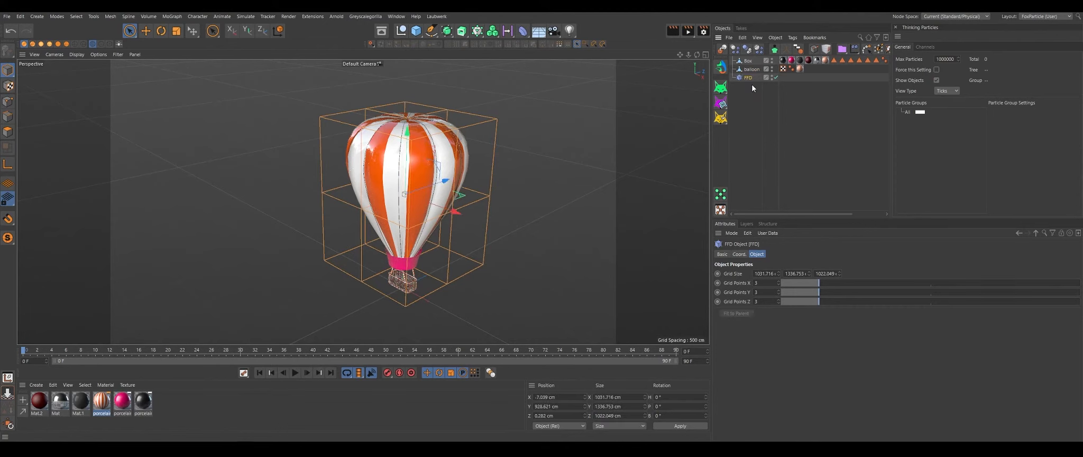
# Add a new FFD deformer as a child of balloon, fit it to its parent and switch to Point mode.
pyautogui.moveTo(523, 30); pyautogui.dragTo(750, 79)
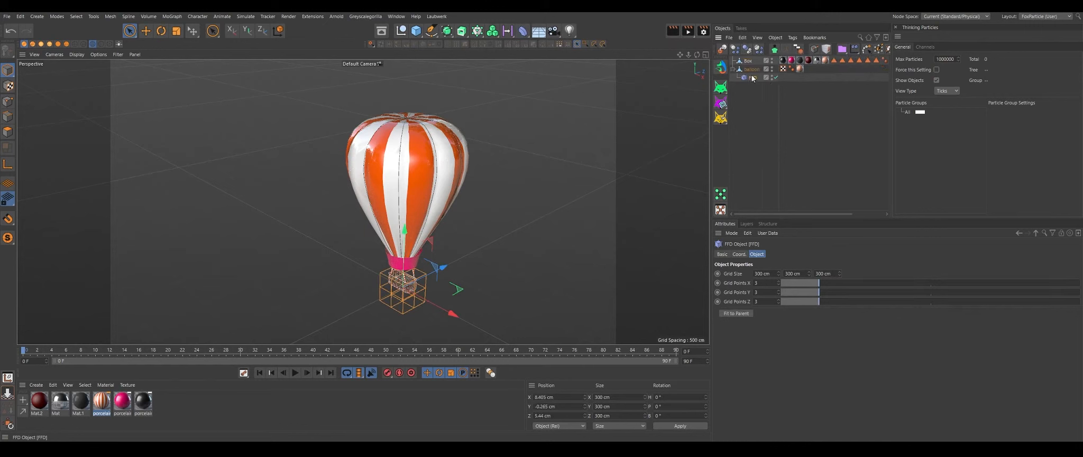
pyautogui.click(739, 313)
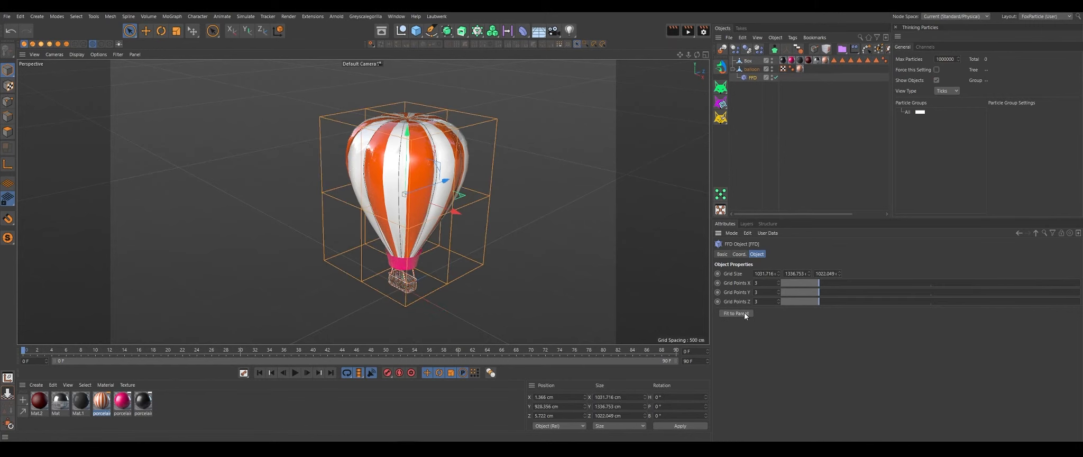
pyautogui.click(7, 103)
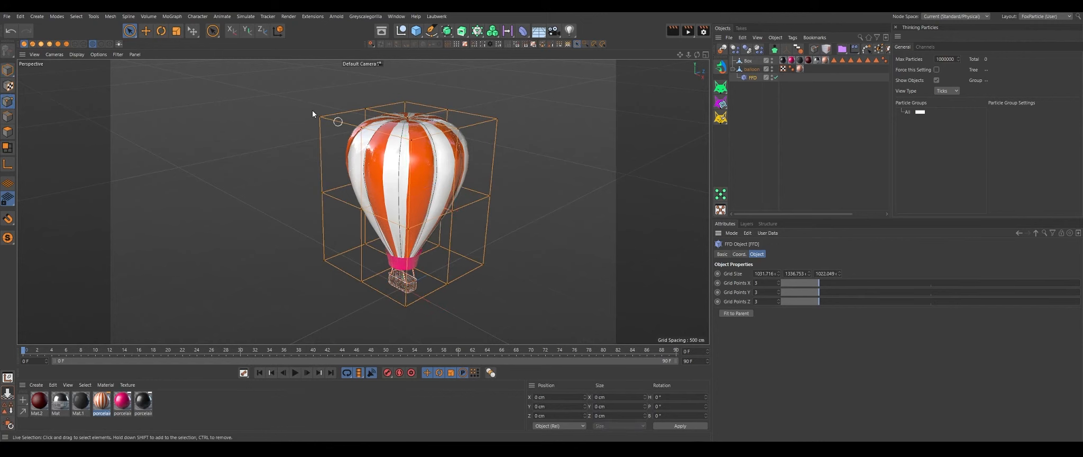
# Record a keyframe of all FFD points at frame 20 with Point Level Animation enabled, and shift that keyframe to frame 30.
pyautogui.moveTo(30, 348); pyautogui.dragTo(171, 361)
pyautogui.hotkey('ctrl', 'a')
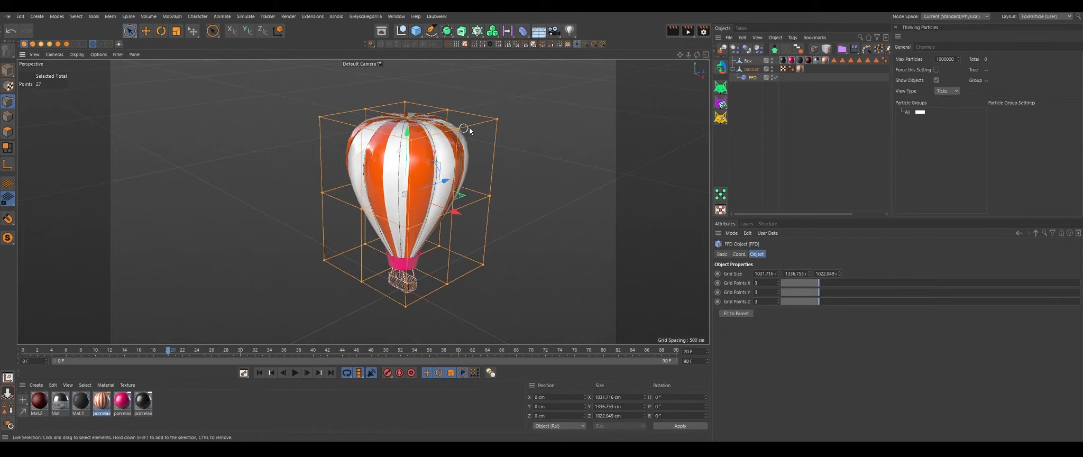
pyautogui.click(475, 374)
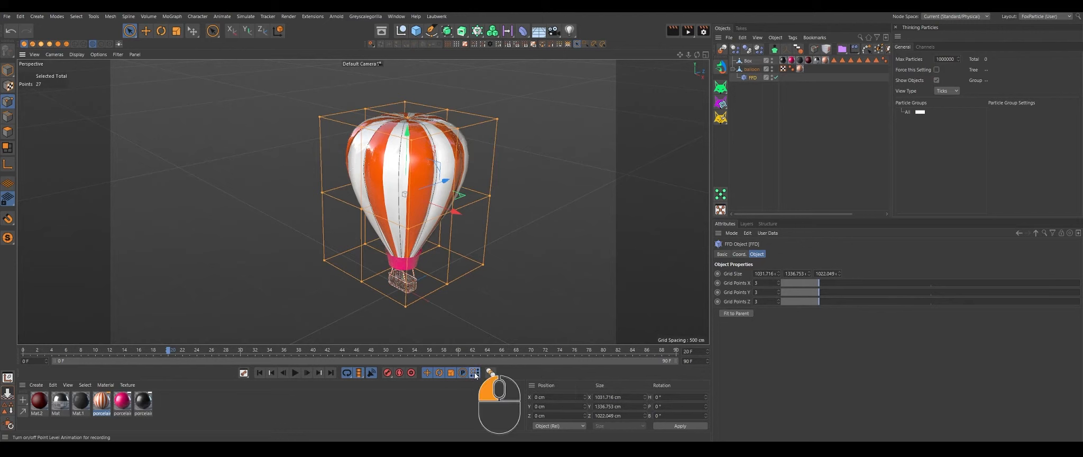
pyautogui.click(387, 374)
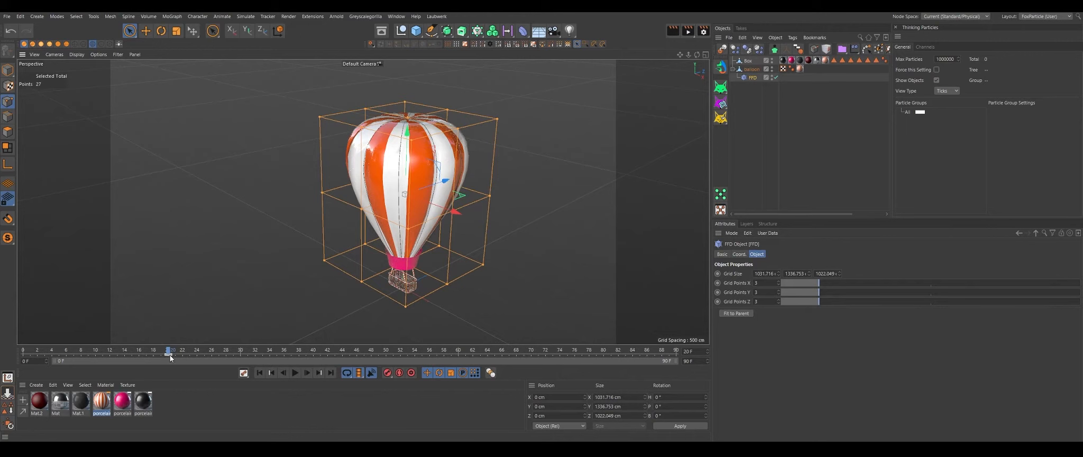
pyautogui.moveTo(170, 355); pyautogui.dragTo(240, 369)
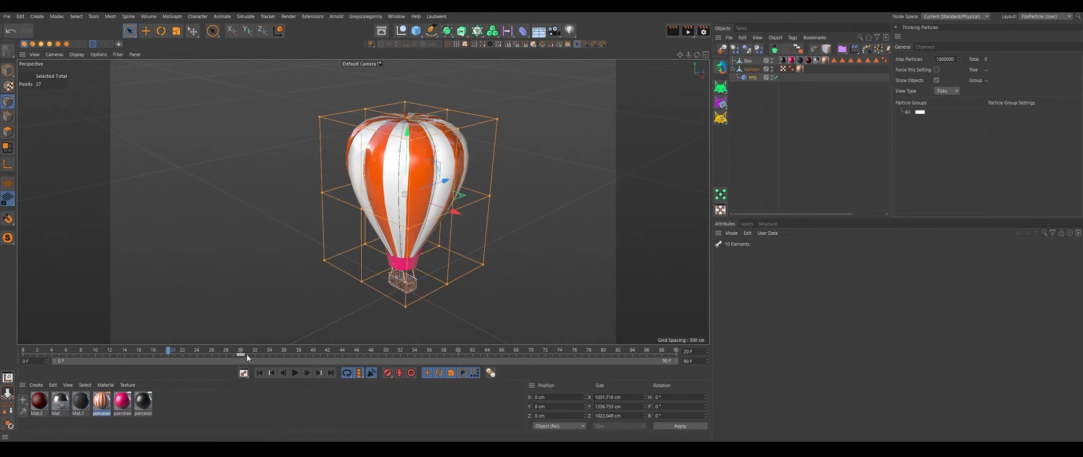
# At frame 20, select the FFD cage's top layer of points with Rectangle Selection and scale it inward to about 260 cm wide.
pyautogui.click(169, 352)
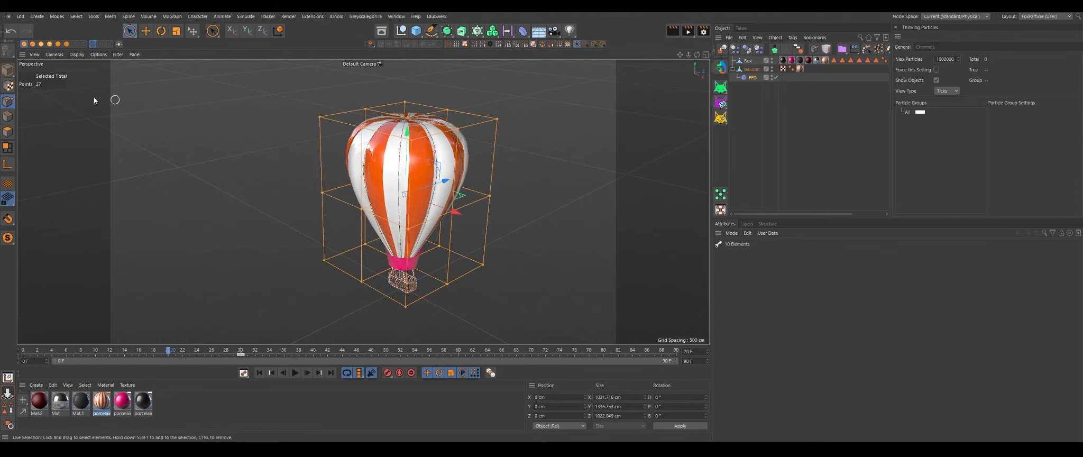
pyautogui.moveTo(134, 33); pyautogui.dragTo(178, 58)
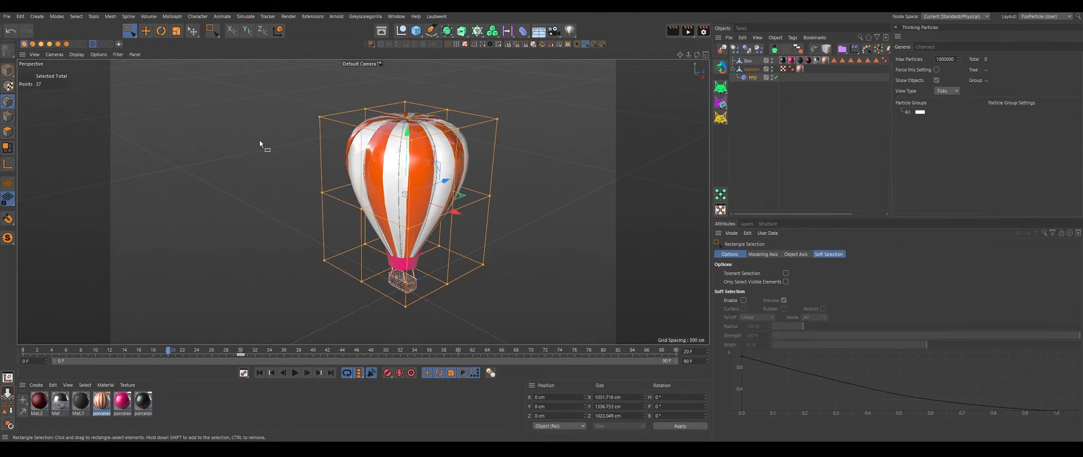
pyautogui.keyDown('alt'); pyautogui.moveTo(260, 140); pyautogui.dragTo(277, 176); pyautogui.keyUp('alt')
pyautogui.moveTo(265, 122); pyautogui.dragTo(614, 204)
pyautogui.press('t')
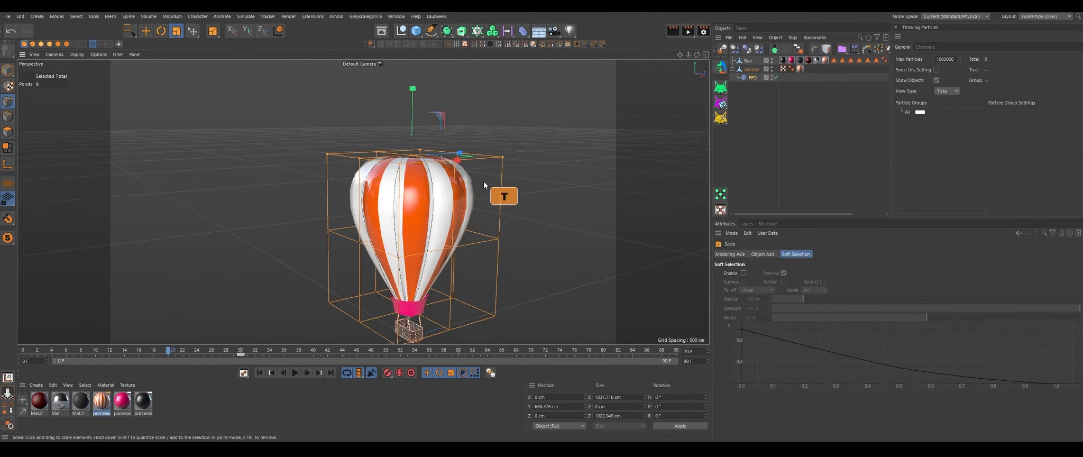
pyautogui.keyDown('alt'); pyautogui.moveTo(491, 193); pyautogui.dragTo(321, 189); pyautogui.keyUp('alt')
pyautogui.keyDown('alt'); pyautogui.moveTo(409, 206); pyautogui.dragTo(379, 172, button='middle'); pyautogui.keyUp('alt')
pyautogui.moveTo(253, 192); pyautogui.dragTo(284, 199)
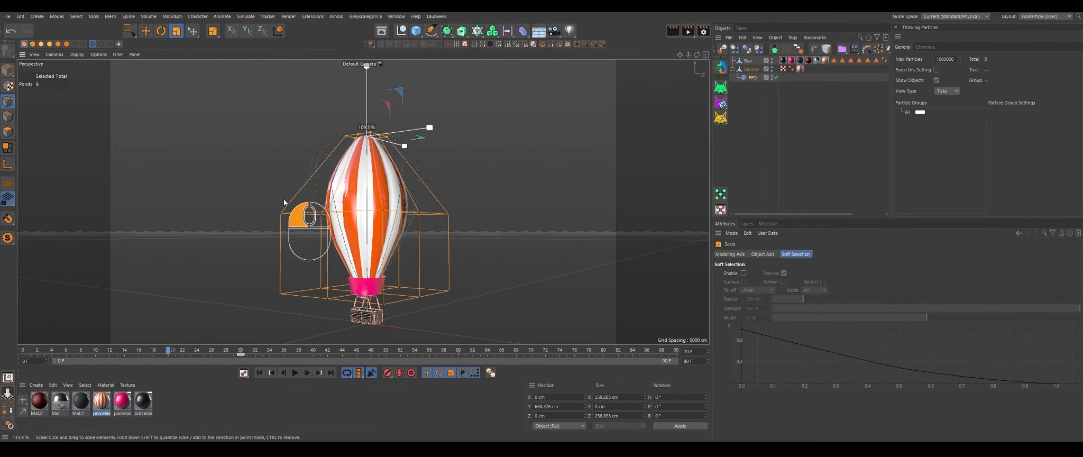
# Select the FFD cage's middle layer of points, scale it to about 618 cm wide and record the pose at frame 20.
pyautogui.press('space')
pyautogui.moveTo(250, 173); pyautogui.dragTo(517, 230)
pyautogui.keyDown('alt'); pyautogui.moveTo(420, 228); pyautogui.dragTo(428, 294); pyautogui.keyUp('alt')
pyautogui.keyDown('alt'); pyautogui.moveTo(450, 254); pyautogui.dragTo(309, 211); pyautogui.keyUp('alt')
pyautogui.keyDown('alt'); pyautogui.moveTo(264, 198); pyautogui.dragTo(510, 222); pyautogui.keyUp('alt')
pyautogui.press('t')
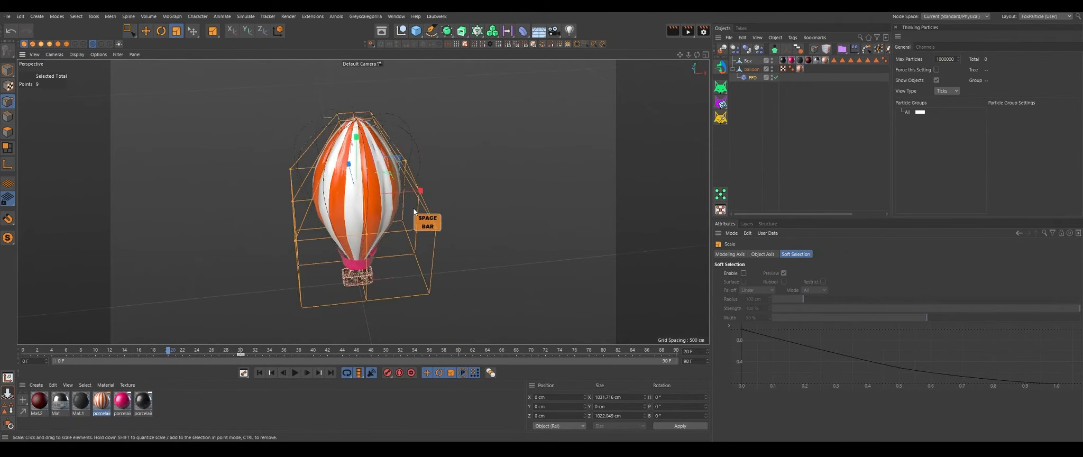
pyautogui.keyDown('alt'); pyautogui.moveTo(388, 168); pyautogui.dragTo(314, 165); pyautogui.keyUp('alt')
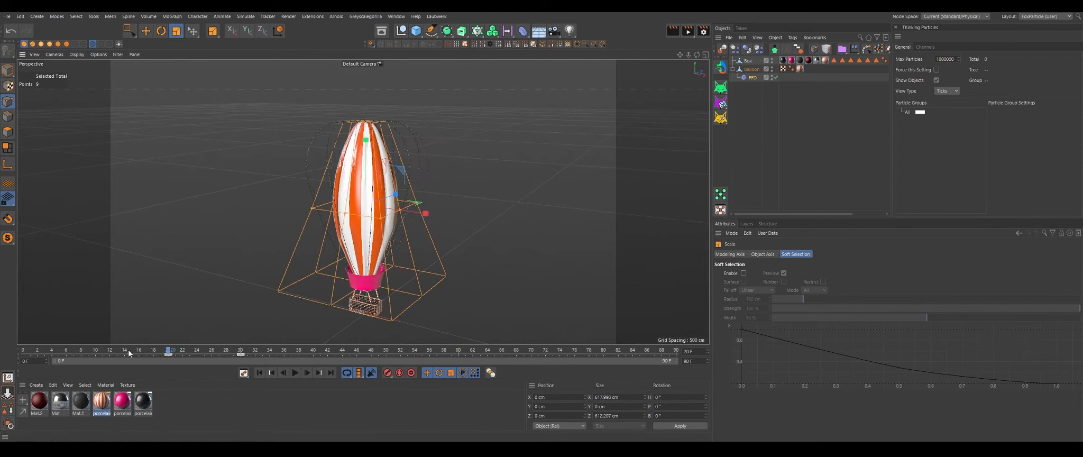
# At frame 12, scale the FFD cage's middle layer of points to about 368 cm wide and its top layer to about 137 cm.
pyautogui.moveTo(117, 351); pyautogui.dragTo(110, 352)
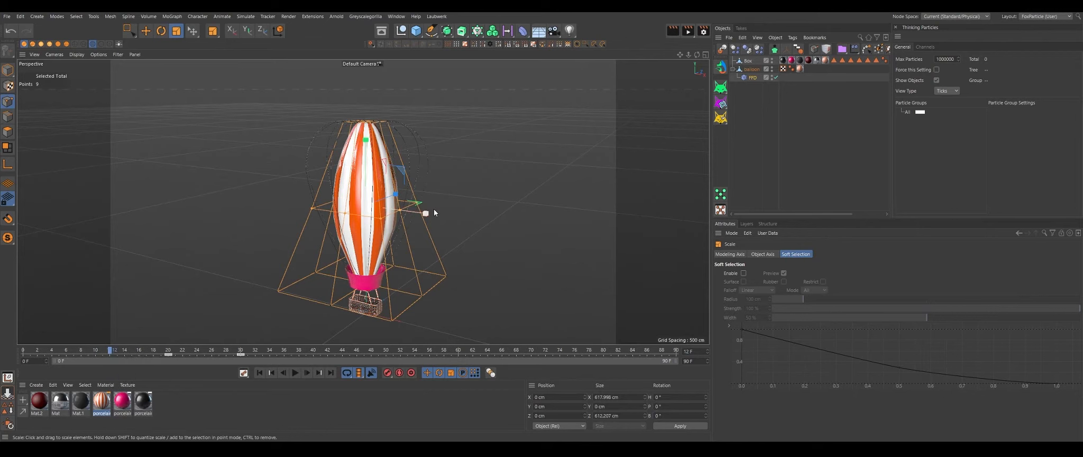
pyautogui.moveTo(433, 213); pyautogui.dragTo(274, 225)
pyautogui.press('space')
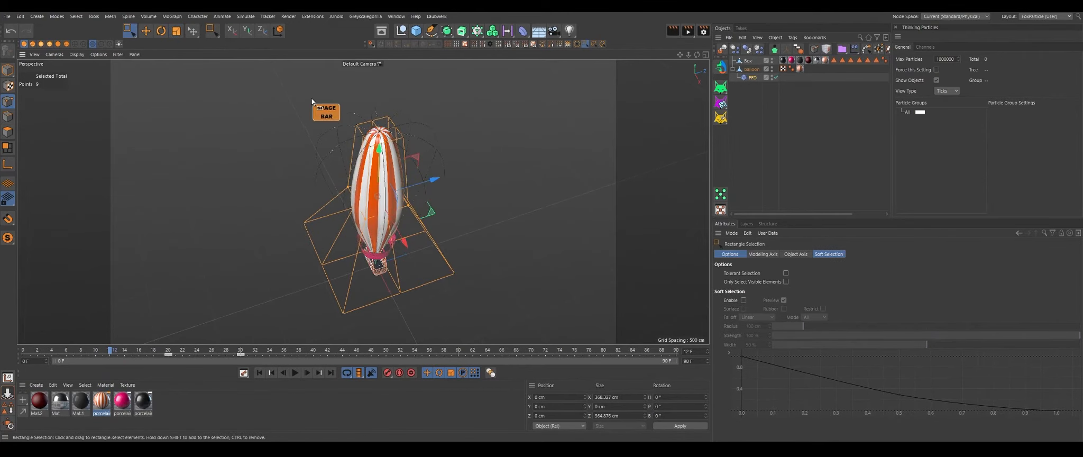
pyautogui.keyDown('alt'); pyautogui.moveTo(311, 98); pyautogui.dragTo(291, 177); pyautogui.keyUp('alt')
pyautogui.press('space')
pyautogui.press('space')
pyautogui.keyDown('alt'); pyautogui.moveTo(363, 110); pyautogui.dragTo(375, 182); pyautogui.keyUp('alt')
pyautogui.keyDown('alt'); pyautogui.moveTo(375, 180); pyautogui.dragTo(349, 93, button='middle'); pyautogui.keyUp('alt')
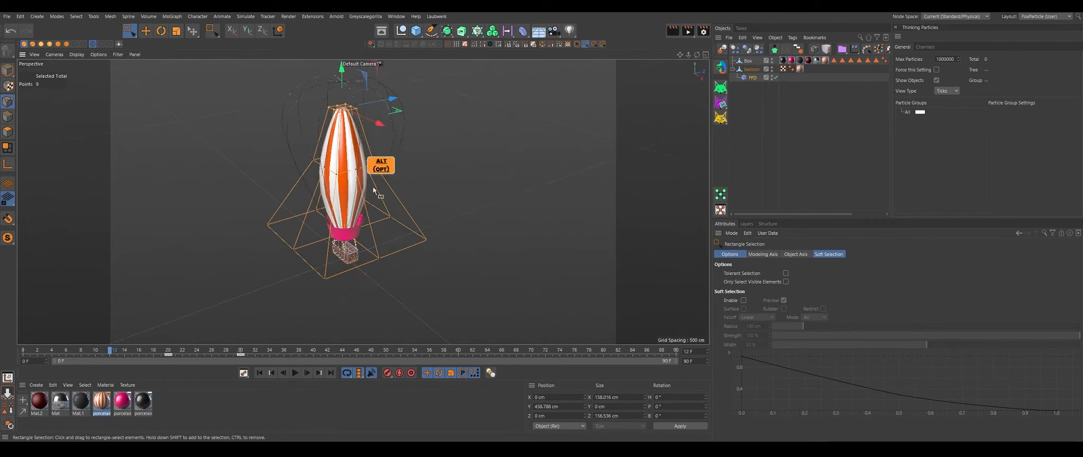
pyautogui.keyDown('alt'); pyautogui.moveTo(228, 229); pyautogui.dragTo(185, 180, button='middle'); pyautogui.keyUp('alt')
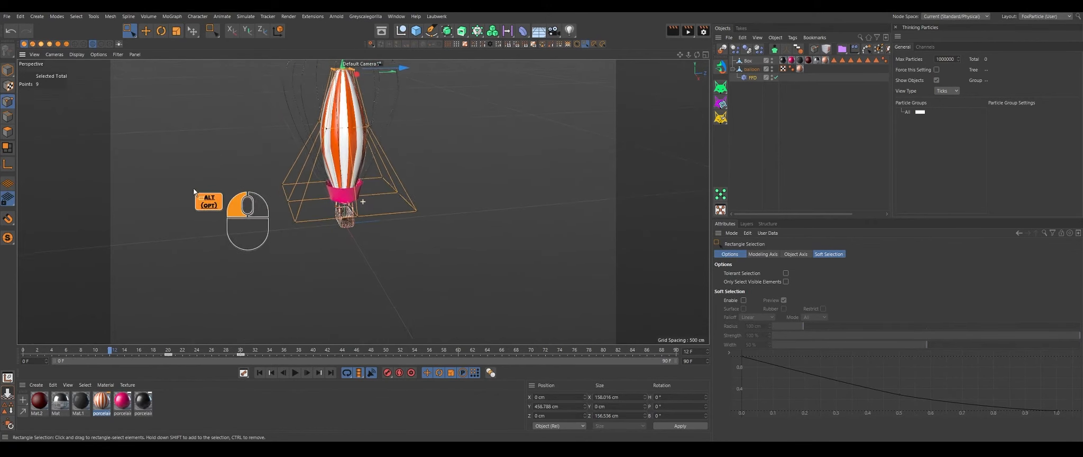
pyautogui.press('t')
pyautogui.moveTo(315, 211); pyautogui.dragTo(238, 210)
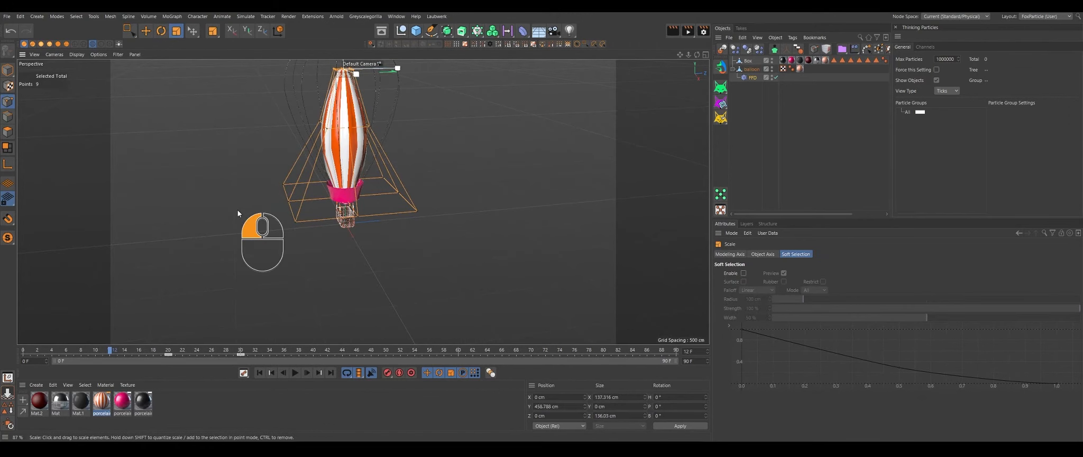
# Select the FFD cage's bottom layer of points, scale it to about 397 cm wide and record the pose at frame 12.
pyautogui.press('0')
pyautogui.moveTo(251, 169); pyautogui.dragTo(422, 192)
pyautogui.press('space')
pyautogui.moveTo(394, 166); pyautogui.dragTo(130, 157)
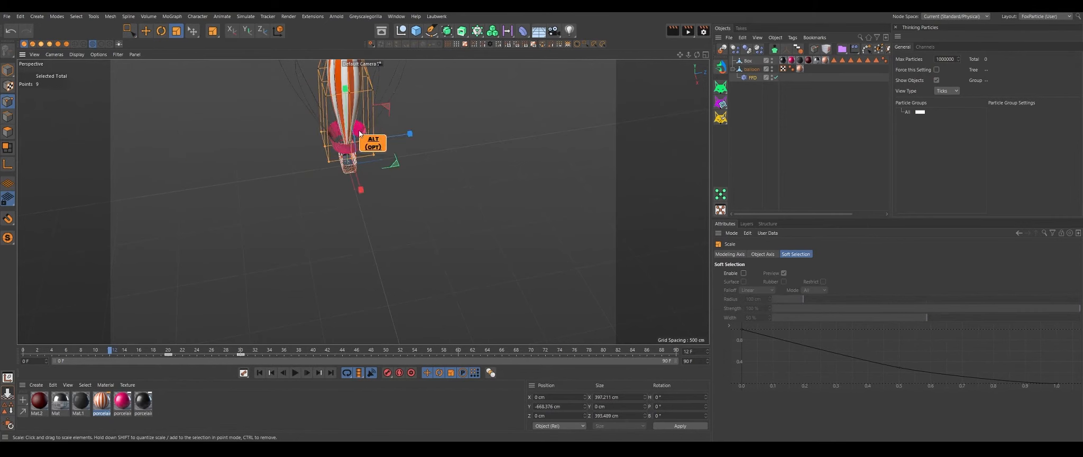
pyautogui.keyDown('alt'); pyautogui.moveTo(345, 136); pyautogui.dragTo(365, 226, button='middle'); pyautogui.keyUp('alt')
pyautogui.keyDown('alt'); pyautogui.moveTo(365, 227); pyautogui.dragTo(394, 176); pyautogui.keyUp('alt')
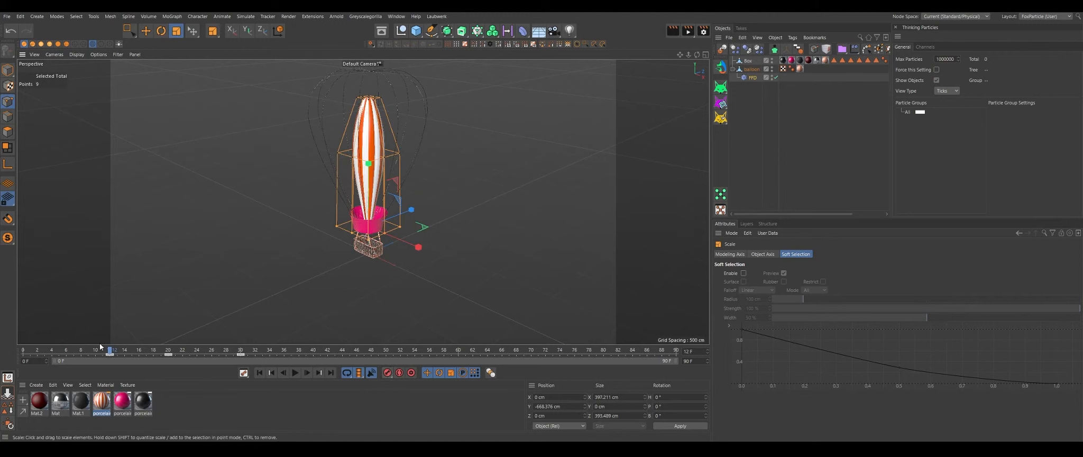
# At frame 0, select all FFD points and shift the modeling axis to -100% in Y.
pyautogui.moveTo(109, 350); pyautogui.dragTo(1, 352)
pyautogui.hotkey('ctrl', 'a')
pyautogui.moveTo(402, 110); pyautogui.dragTo(373, 123)
pyautogui.hotkey('ctrl', 'z')
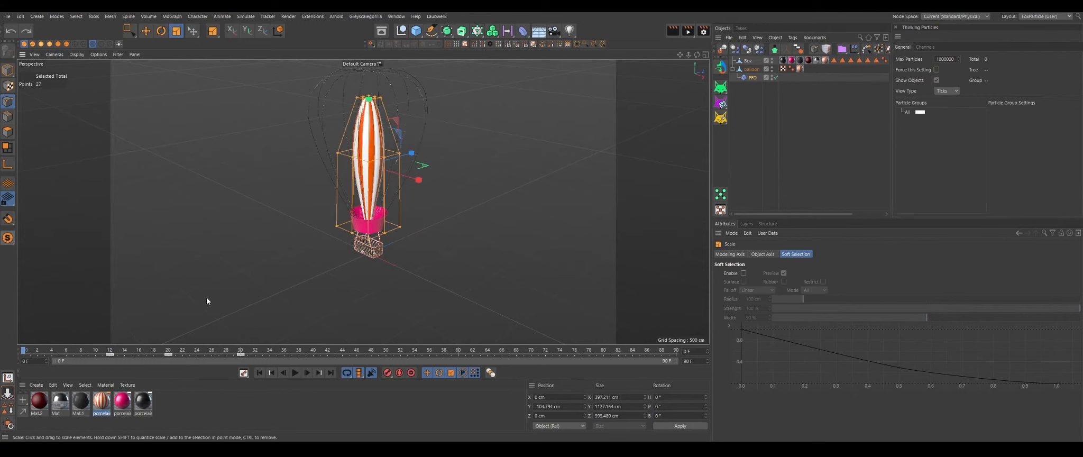
pyautogui.press('space')
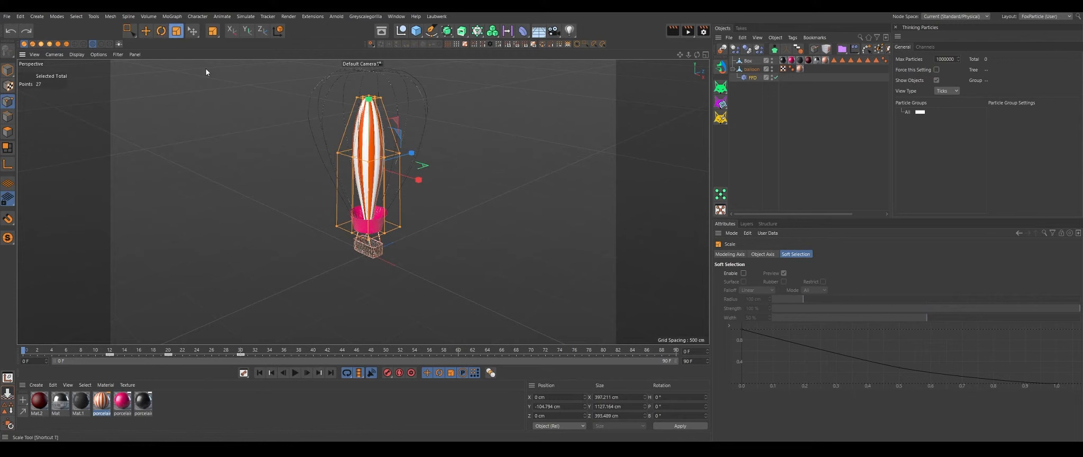
pyautogui.press('e')
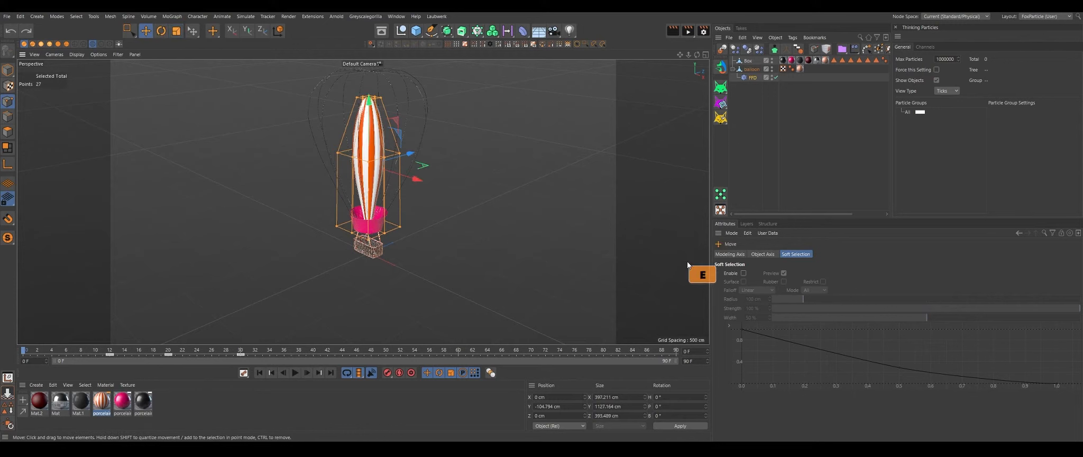
pyautogui.click(732, 255)
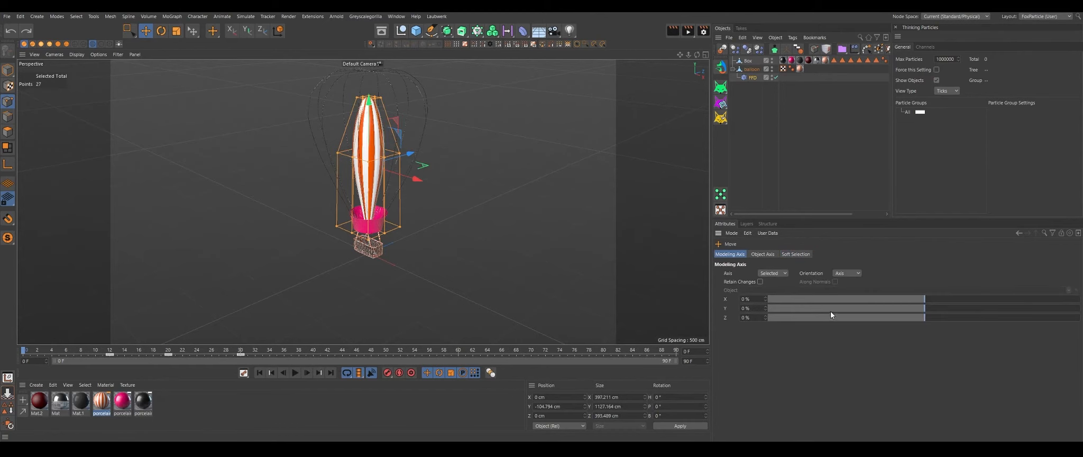
pyautogui.moveTo(833, 309); pyautogui.dragTo(746, 314)
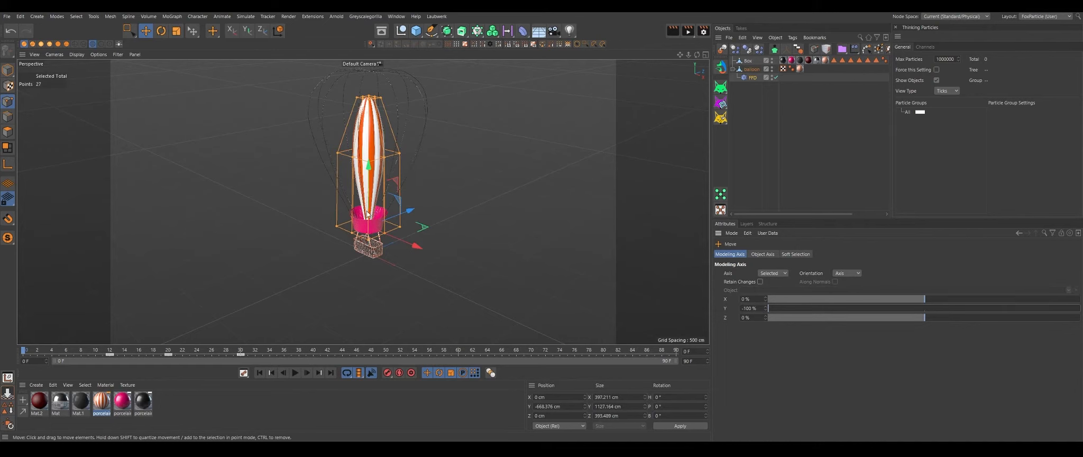
# Squash all FFD points to about 120 cm high, scale them to about 314 cm wide and record the pose at frame 0.
pyautogui.keyDown('alt'); pyautogui.moveTo(368, 214); pyautogui.dragTo(389, 230); pyautogui.keyUp('alt')
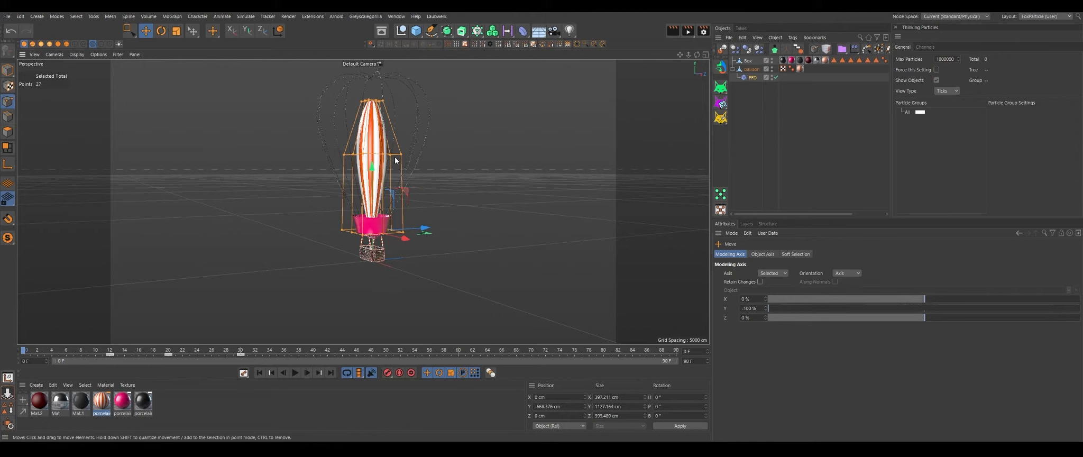
pyautogui.press('t')
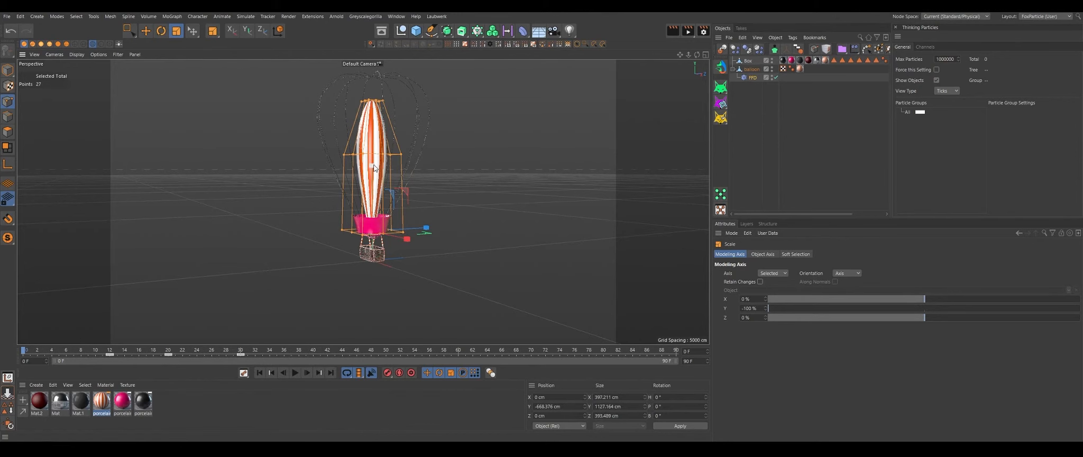
pyautogui.moveTo(374, 169); pyautogui.dragTo(374, 229)
pyautogui.keyDown('alt'); pyautogui.moveTo(360, 230); pyautogui.dragTo(360, 286); pyautogui.keyUp('alt')
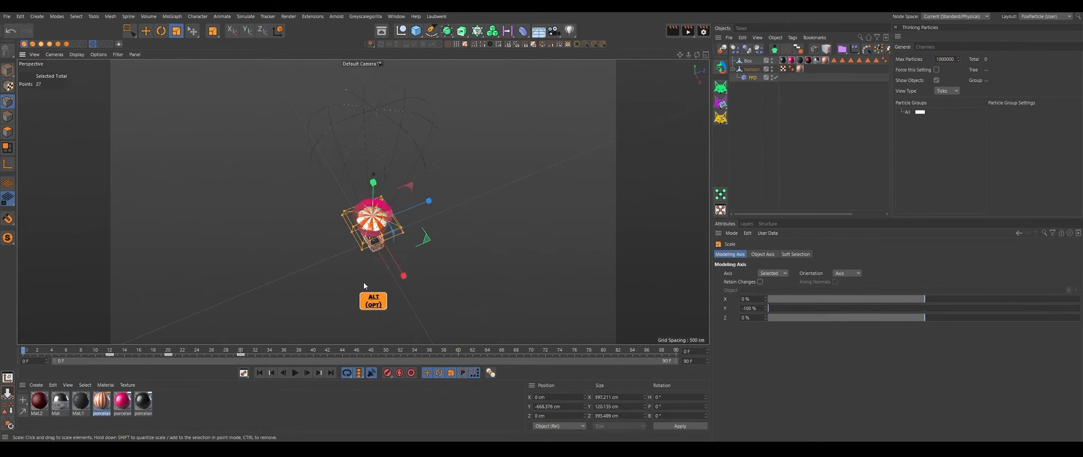
pyautogui.keyDown('alt'); pyautogui.moveTo(427, 233); pyautogui.dragTo(275, 201); pyautogui.keyUp('alt')
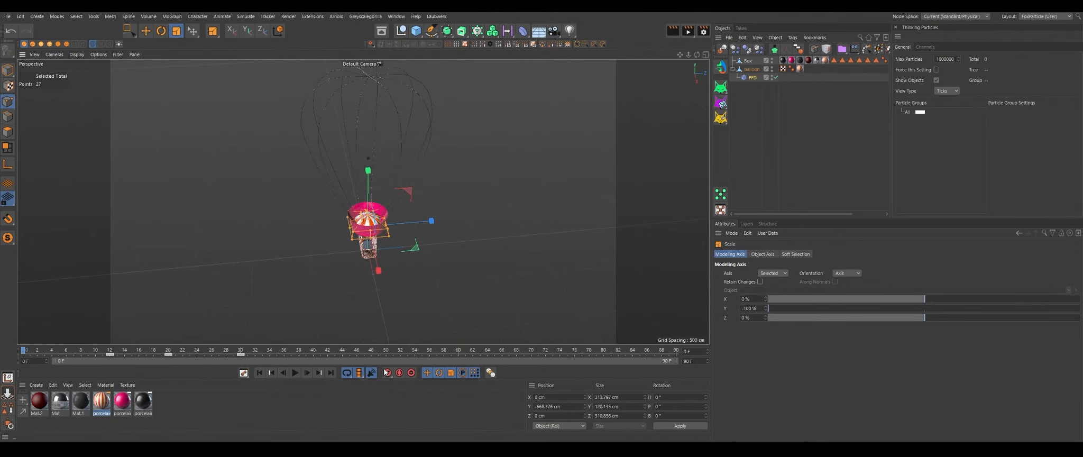
pyautogui.keyDown('alt'); pyautogui.moveTo(249, 240); pyautogui.dragTo(286, 236); pyautogui.keyUp('alt')
# Play back the balloon's inflation with the FFD cage hidden in the viewport, and return to frame 0.
pyautogui.click(295, 372)
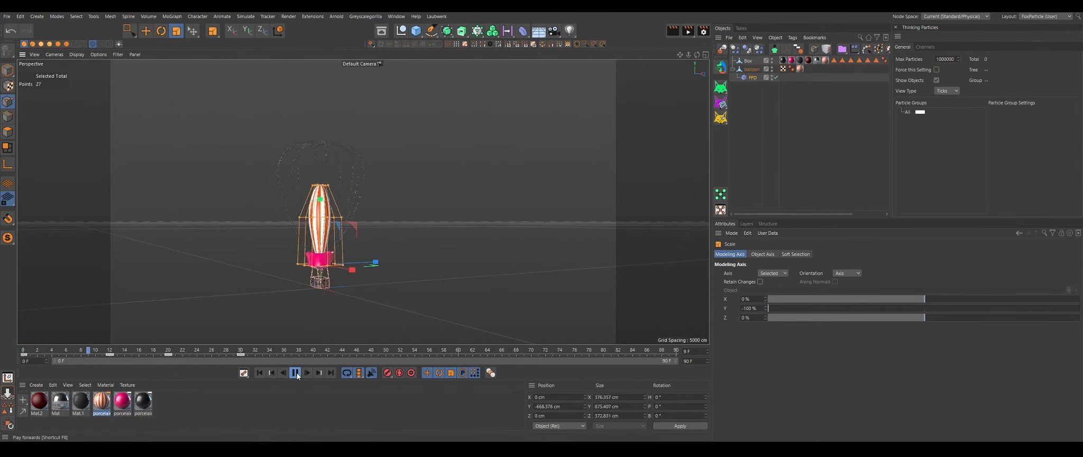
pyautogui.click(755, 121)
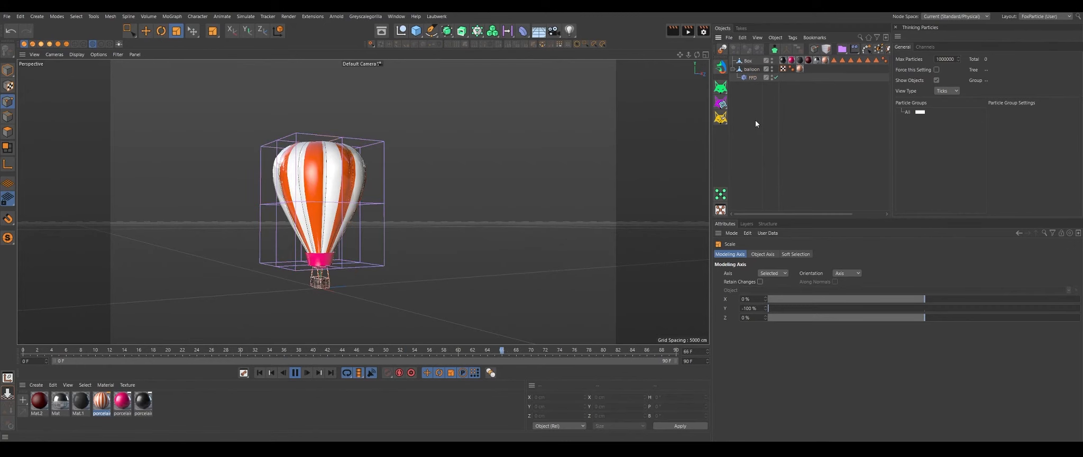
pyautogui.click(775, 78)
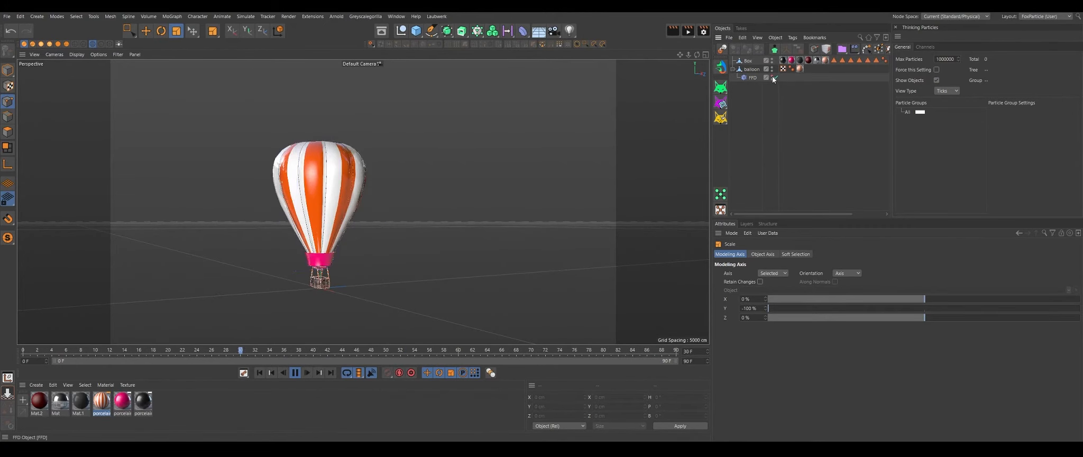
pyautogui.keyDown('alt'); pyautogui.moveTo(371, 190); pyautogui.dragTo(349, 243); pyautogui.keyUp('alt')
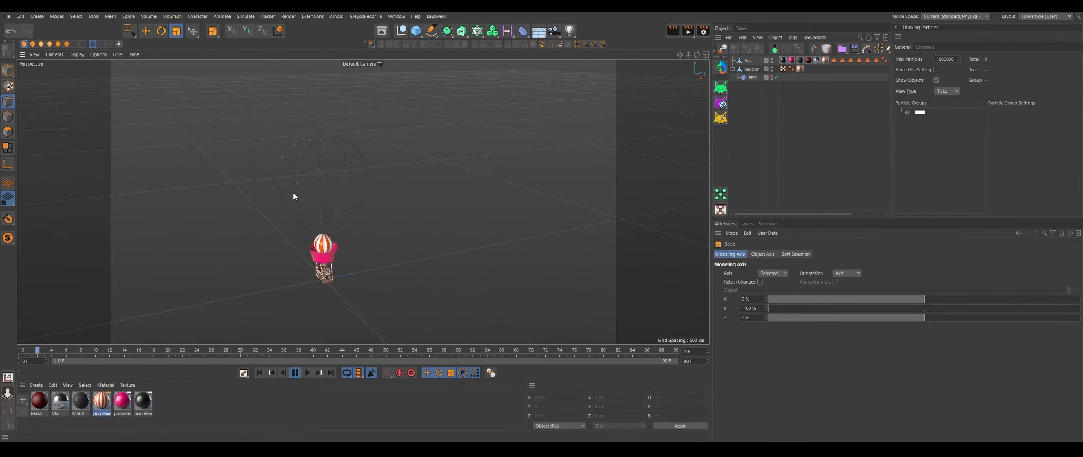
pyautogui.keyDown('alt'); pyautogui.moveTo(321, 170); pyautogui.dragTo(340, 165, button='right'); pyautogui.keyUp('alt')
pyautogui.moveTo(340, 165)
pyautogui.keyDown('alt'); pyautogui.mouseDown()
pyautogui.moveTo(310, 162)
pyautogui.moveTo(343, 163)
pyautogui.mouseUp(); pyautogui.keyUp('alt')
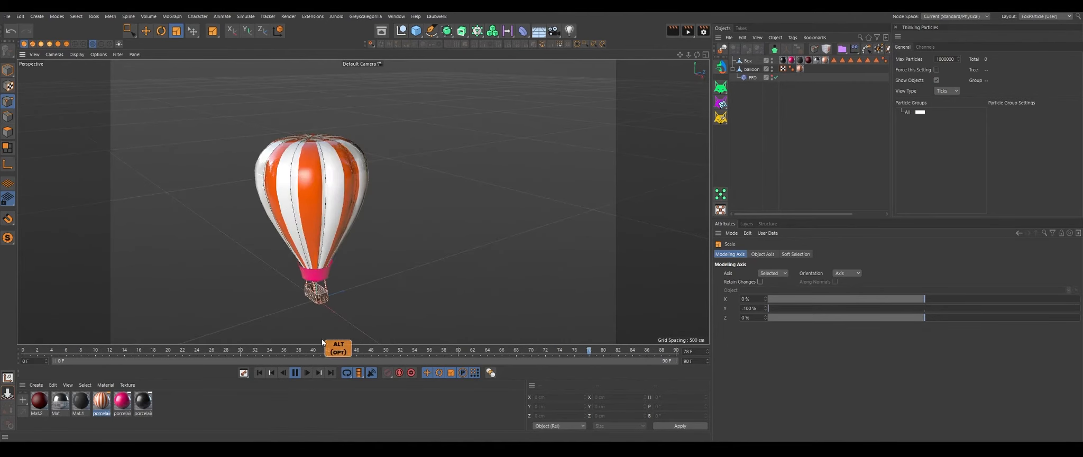
pyautogui.click(295, 372)
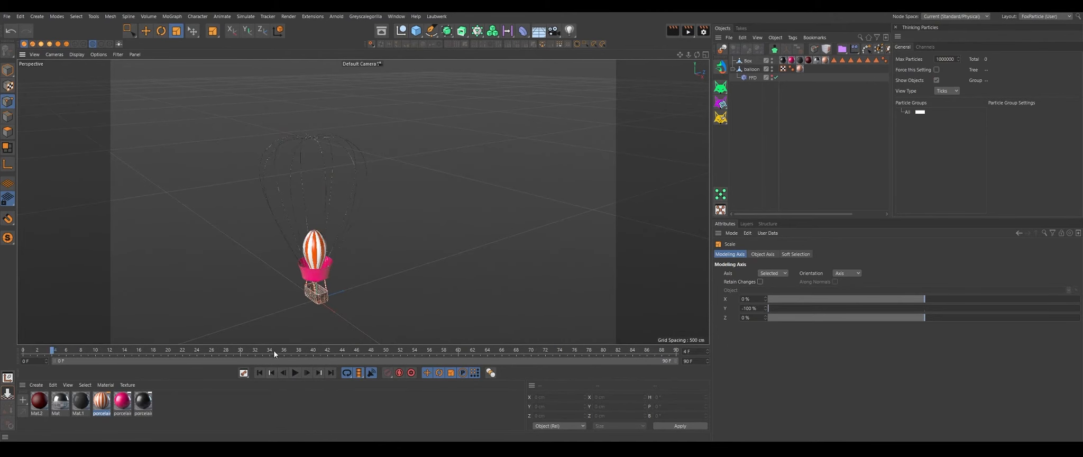
pyautogui.click(259, 373)
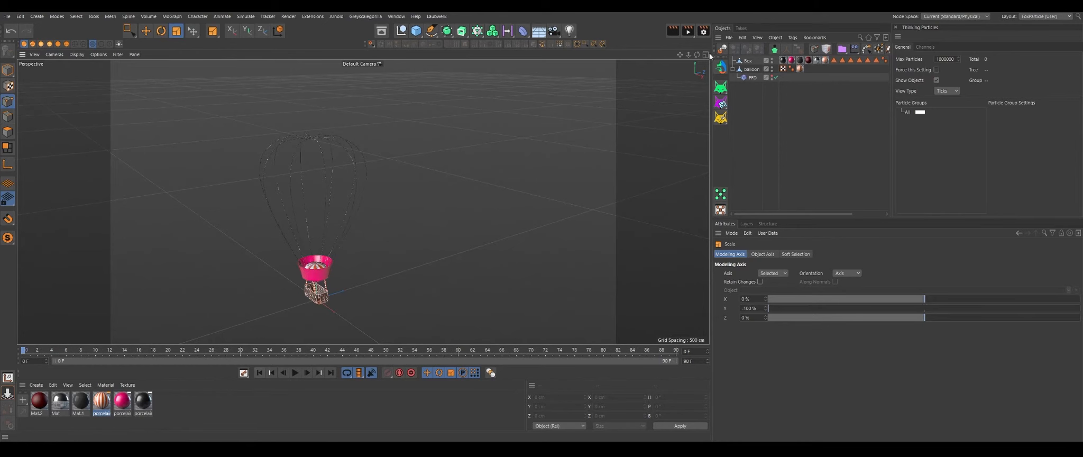
# Add a Jiggle deformer under balloon below the FFD, with Stiffness 65%, Structural 70% and Drag 65%.
pyautogui.moveTo(523, 31); pyautogui.dragTo(617, 84)
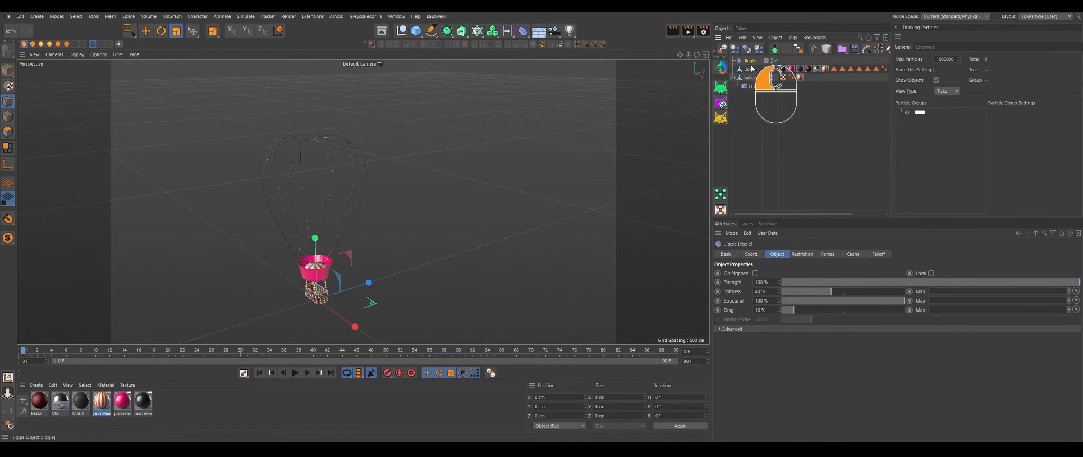
pyautogui.moveTo(751, 66); pyautogui.dragTo(751, 82)
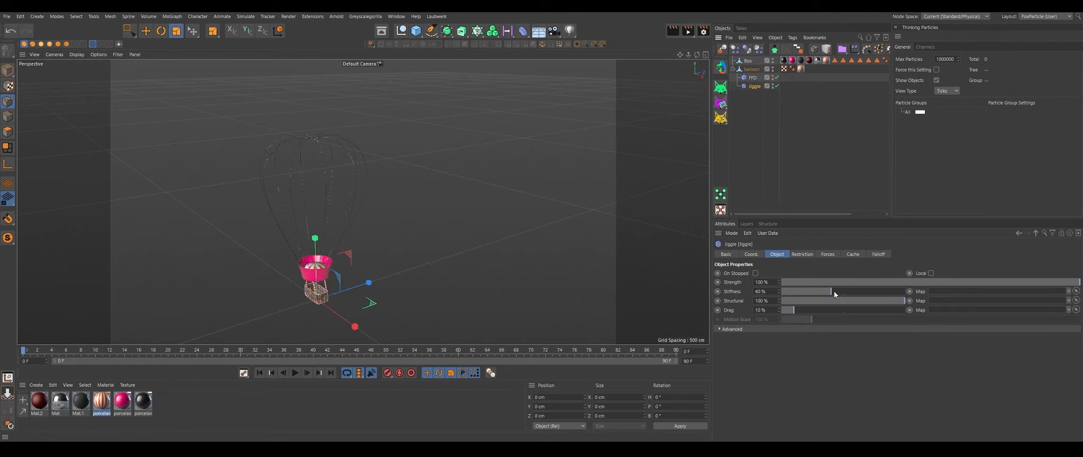
pyautogui.moveTo(839, 291); pyautogui.dragTo(862, 310)
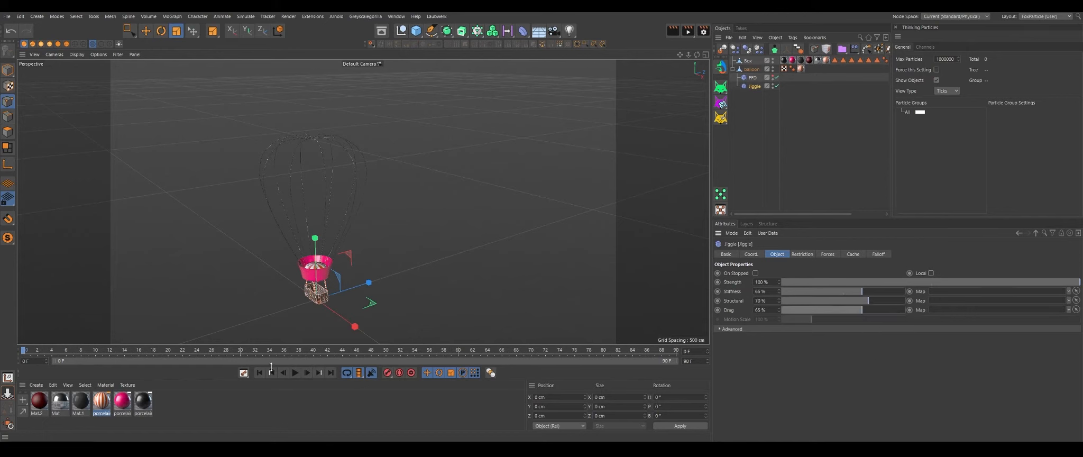
# Play back the jiggling inflation, set the Jiggle deformer's Drag to 42% and return to frame 0.
pyautogui.click(296, 373)
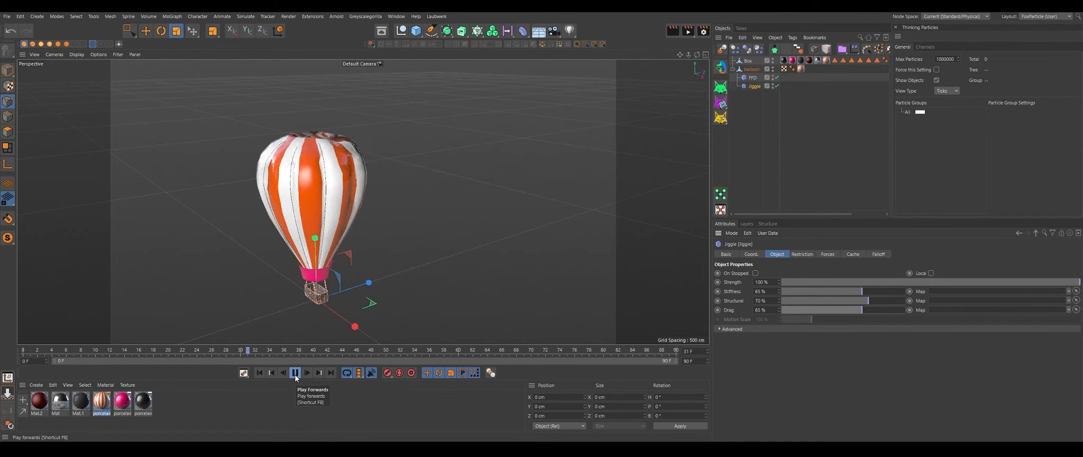
pyautogui.click(259, 373)
pyautogui.click(297, 373)
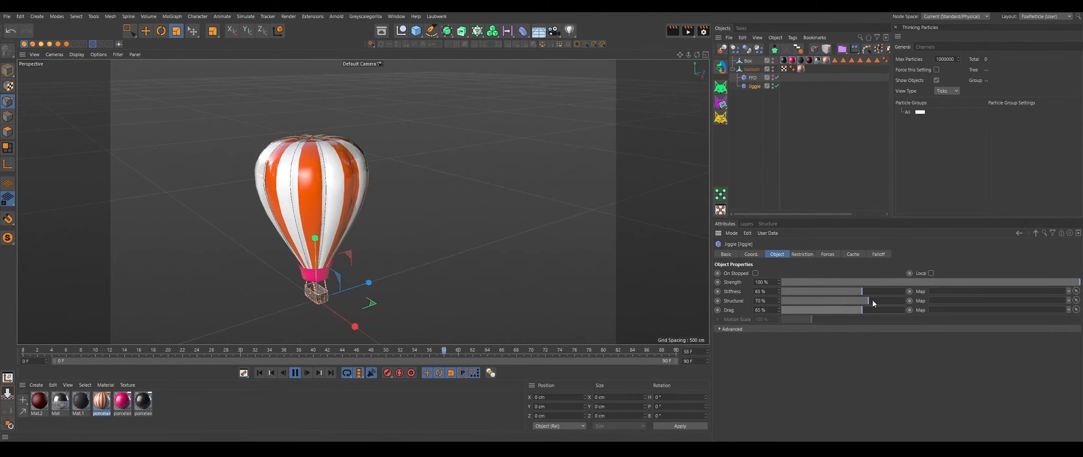
pyautogui.moveTo(844, 310); pyautogui.dragTo(834, 312)
pyautogui.keyDown('alt'); pyautogui.moveTo(313, 161); pyautogui.dragTo(258, 158); pyautogui.keyUp('alt')
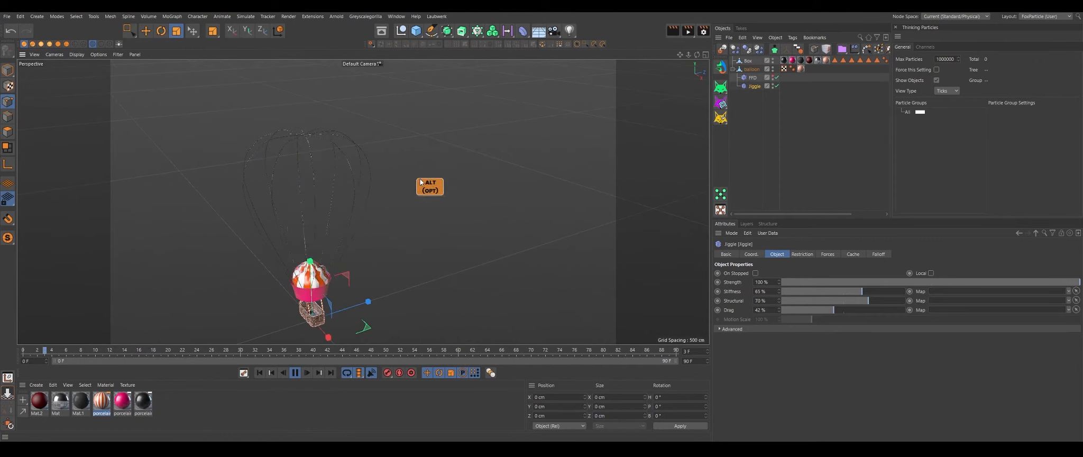
pyautogui.click(295, 372)
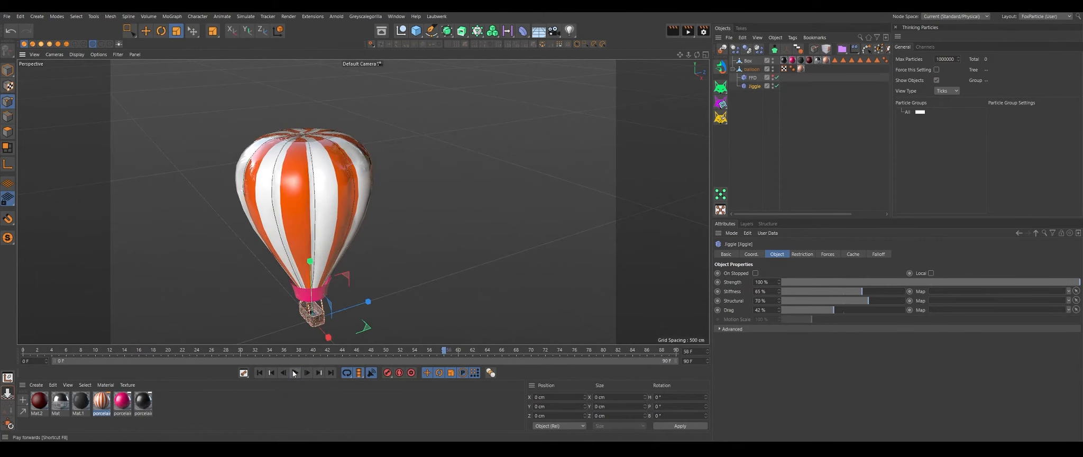
pyautogui.click(260, 373)
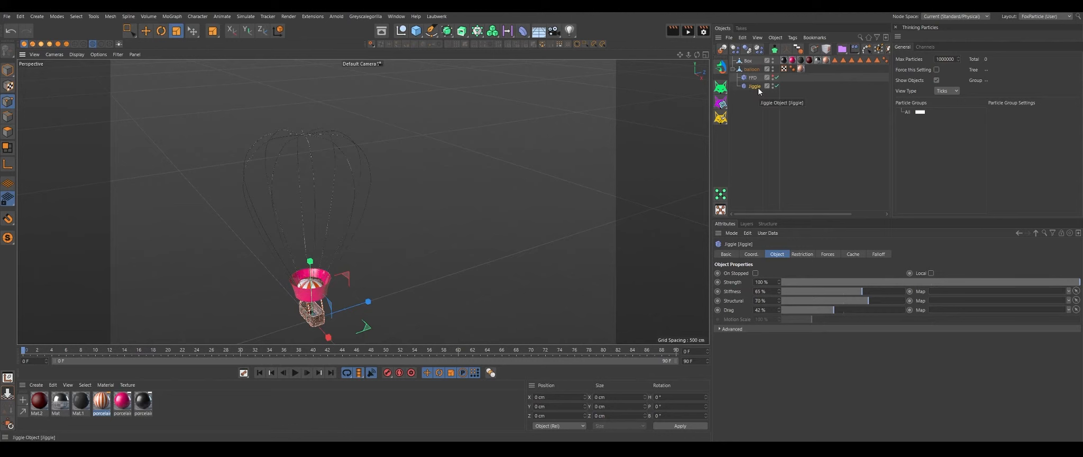
# Select the balloon object, switch to Model mode and activate Live Selection.
pyautogui.keyDown('alt'); pyautogui.moveTo(386, 185); pyautogui.dragTo(445, 221); pyautogui.keyUp('alt')
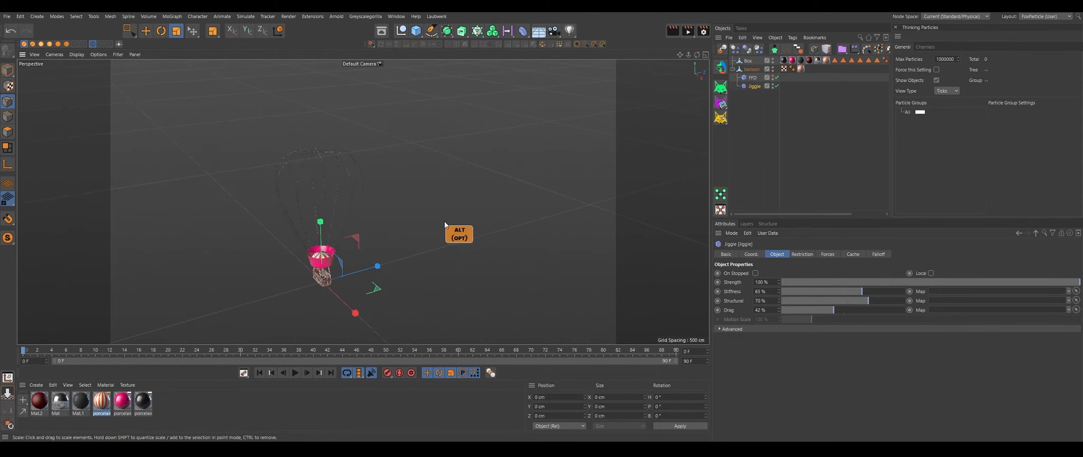
pyautogui.click(751, 69)
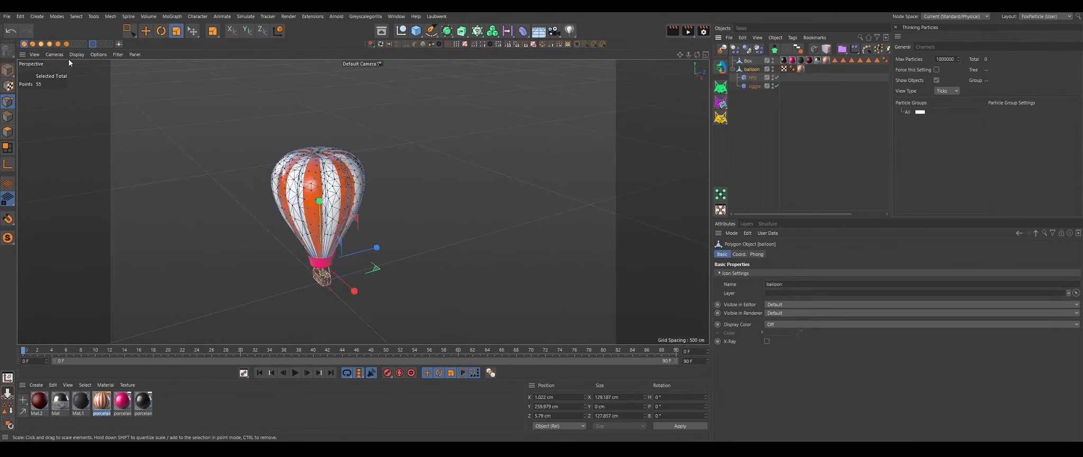
pyautogui.click(8, 70)
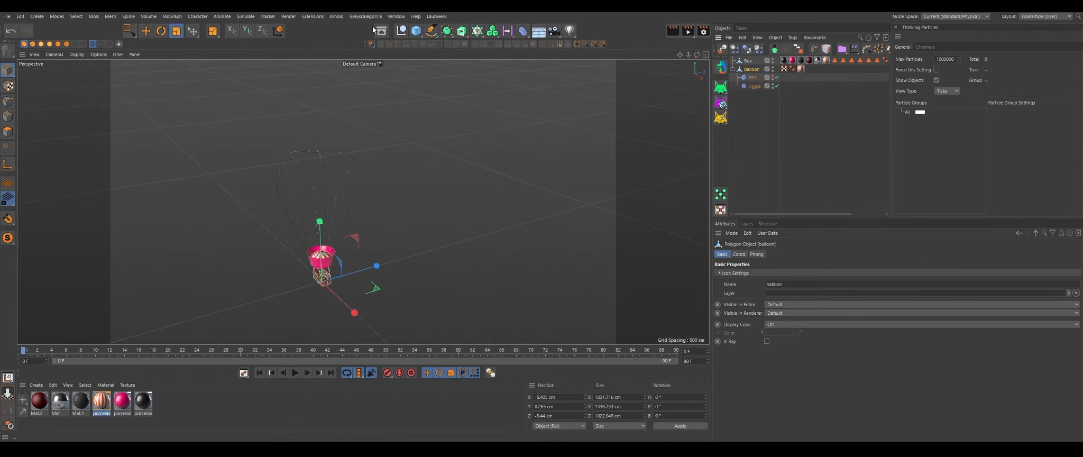
pyautogui.click(130, 30)
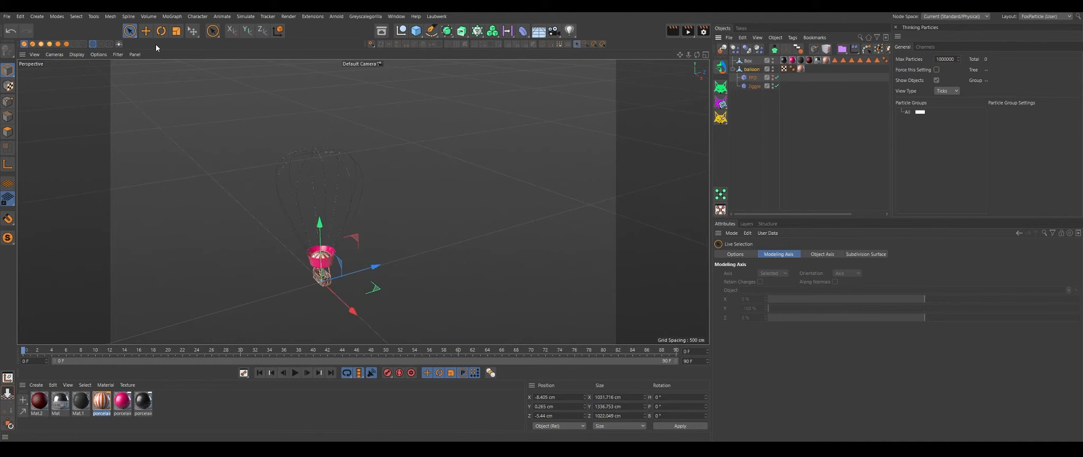
pyautogui.keyDown('alt'); pyautogui.moveTo(346, 283); pyautogui.dragTo(388, 229, button='right'); pyautogui.keyUp('alt')
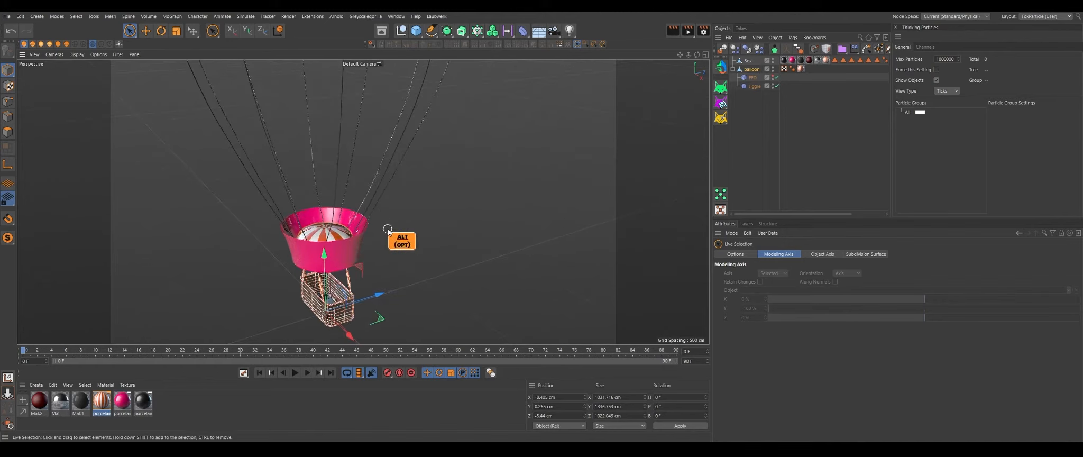
# Examine the basket and pink skirt up close, play the inflation, and inspect the inflated balloon from several angles.
pyautogui.keyDown('alt'); pyautogui.moveTo(388, 229); pyautogui.dragTo(360, 194); pyautogui.keyUp('alt')
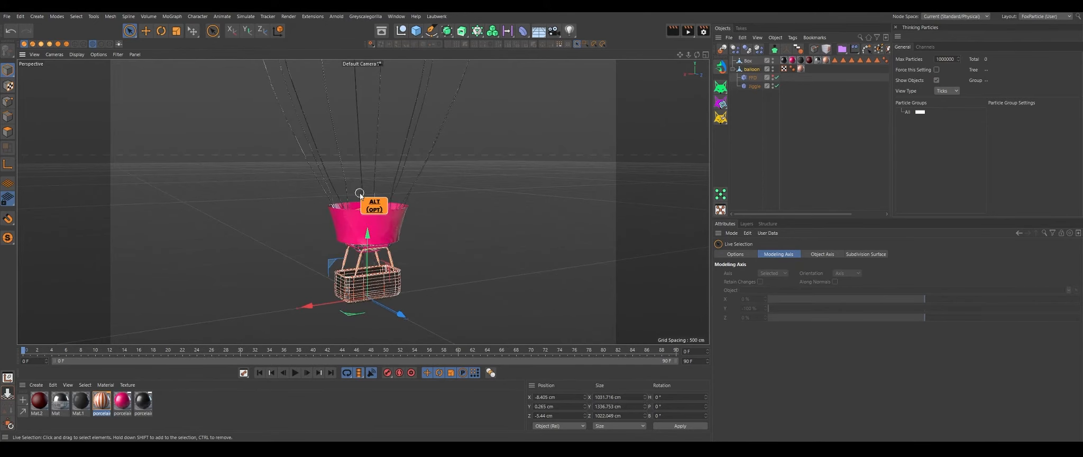
pyautogui.keyDown('alt'); pyautogui.moveTo(360, 193); pyautogui.dragTo(388, 270, button='right'); pyautogui.keyUp('alt')
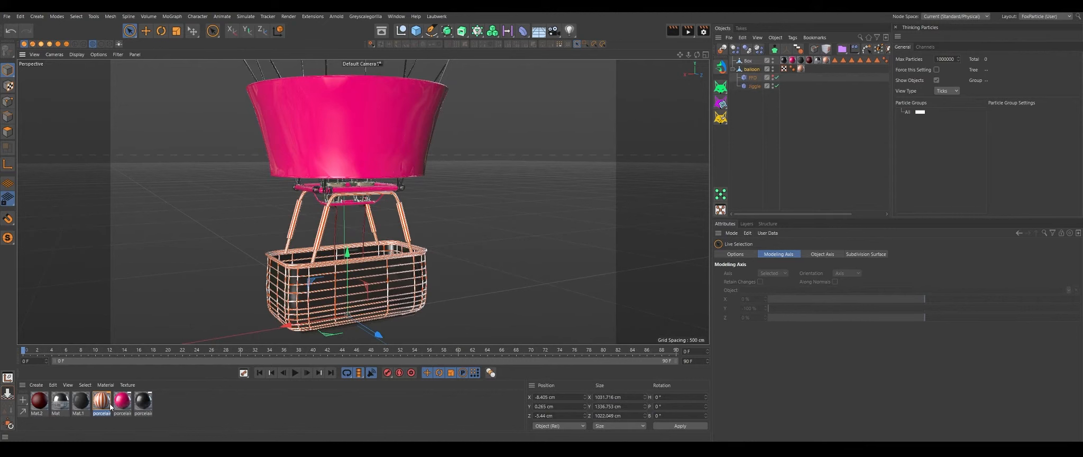
pyautogui.keyDown('alt'); pyautogui.moveTo(345, 186); pyautogui.dragTo(298, 271, button='right'); pyautogui.keyUp('alt')
pyautogui.keyDown('alt'); pyautogui.moveTo(314, 147); pyautogui.dragTo(309, 246, button='middle'); pyautogui.keyUp('alt')
pyautogui.keyDown('alt'); pyautogui.moveTo(321, 181); pyautogui.dragTo(302, 241, button='right'); pyautogui.keyUp('alt')
pyautogui.keyDown('alt'); pyautogui.moveTo(310, 155); pyautogui.dragTo(299, 286); pyautogui.keyUp('alt')
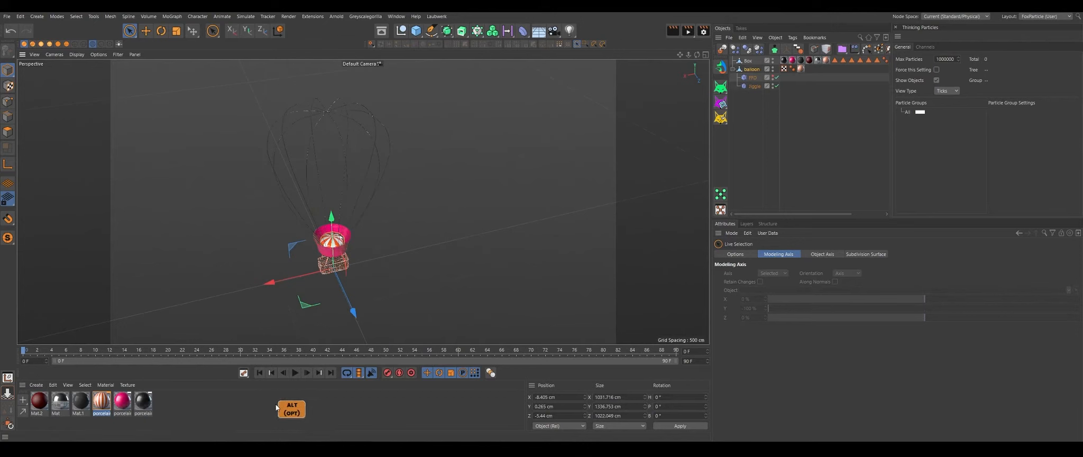
pyautogui.click(294, 373)
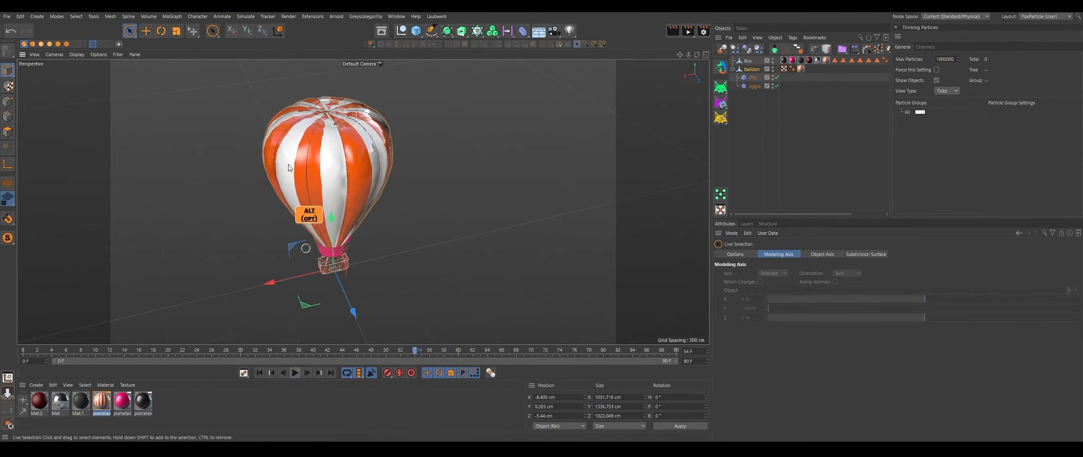
pyautogui.keyDown('alt'); pyautogui.moveTo(290, 168); pyautogui.dragTo(382, 141); pyautogui.keyUp('alt')
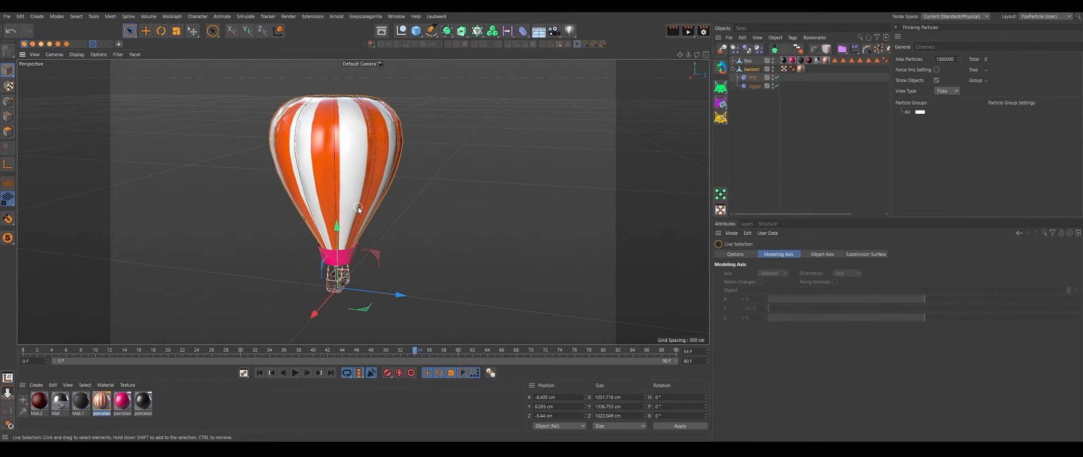
pyautogui.keyDown('alt'); pyautogui.moveTo(359, 233); pyautogui.dragTo(353, 257, button='right'); pyautogui.keyUp('alt')
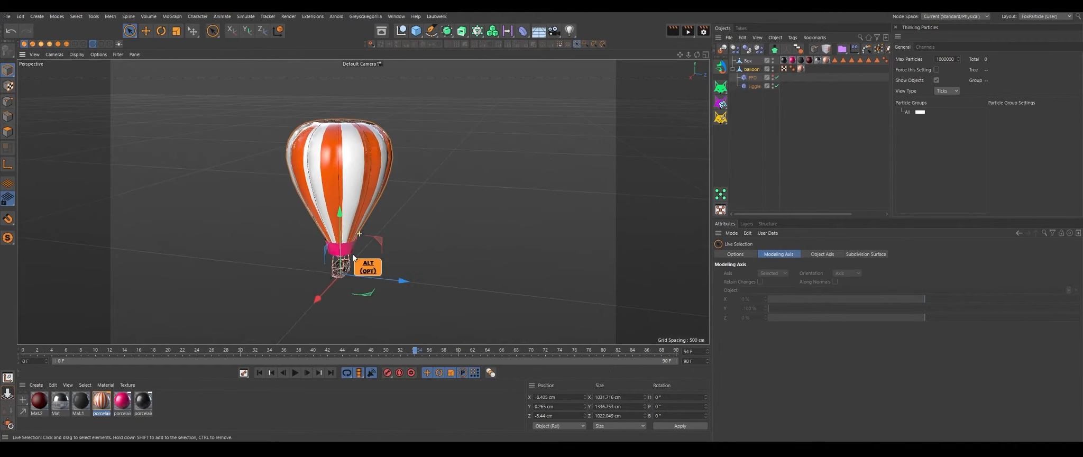
pyautogui.keyDown('alt'); pyautogui.moveTo(353, 258); pyautogui.dragTo(247, 239); pyautogui.keyUp('alt')
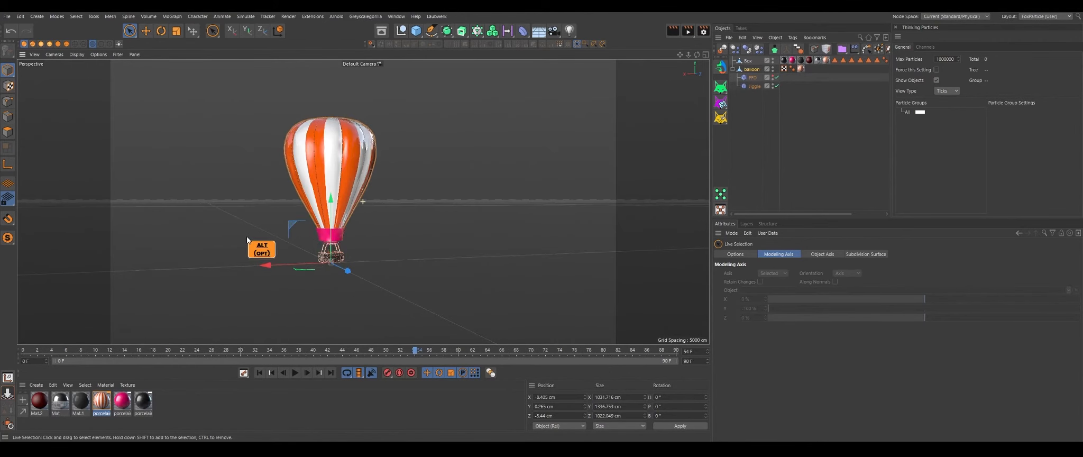
pyautogui.keyDown('alt'); pyautogui.moveTo(407, 209); pyautogui.dragTo(342, 242, button='middle'); pyautogui.keyUp('alt')
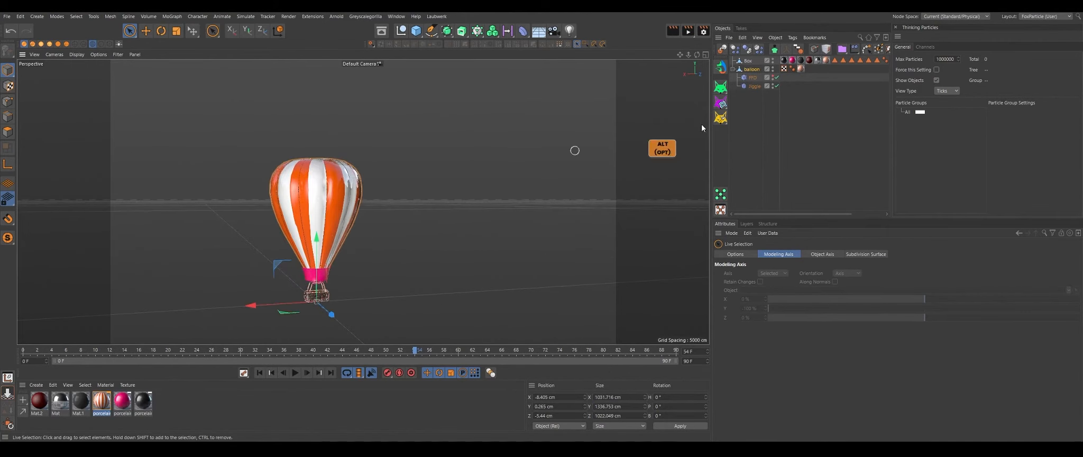
# Collapse the balloon's hierarchy, add a Fox Emitter and set its Emitter Type to Object.
pyautogui.click(734, 69)
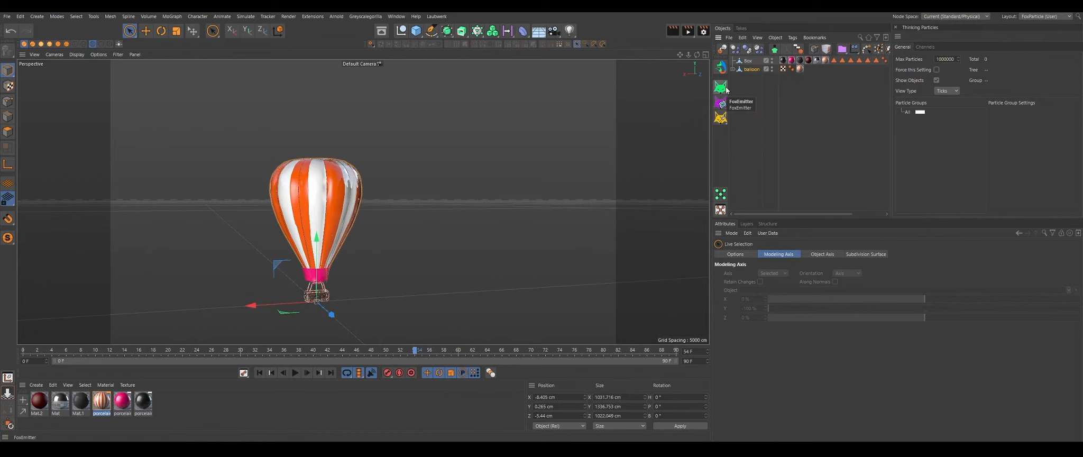
pyautogui.click(722, 90)
pyautogui.moveTo(760, 87); pyautogui.dragTo(829, 122)
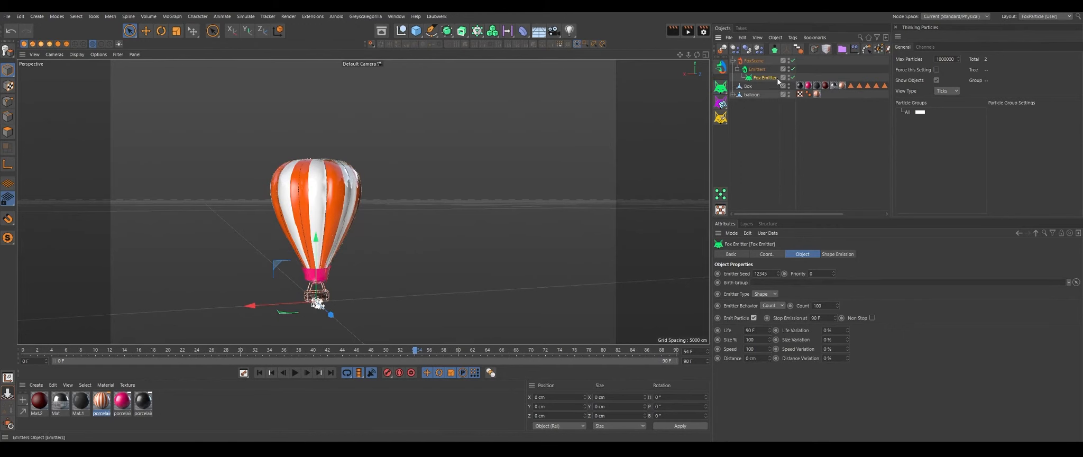
pyautogui.click(776, 294)
pyautogui.click(774, 300)
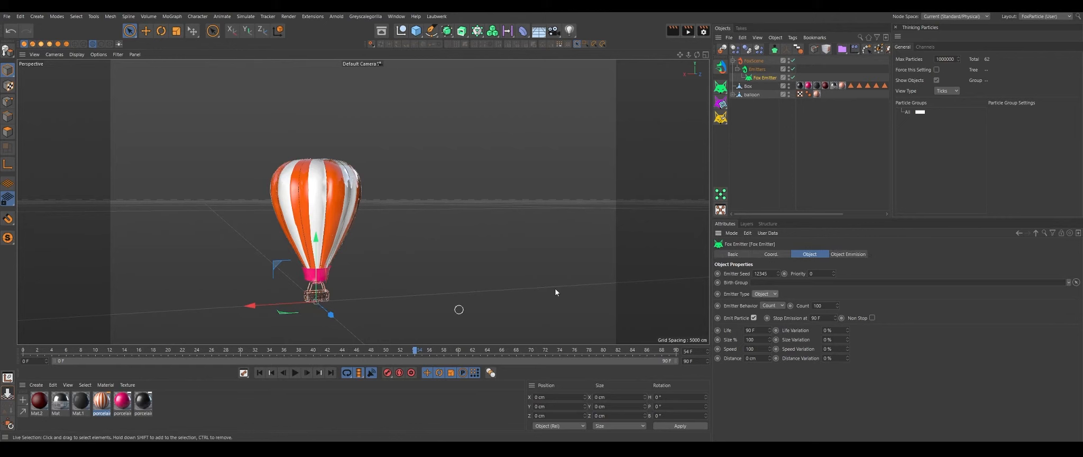
# Add a Landscape object and scale it uniformly to about 12464 cm in width and depth.
pyautogui.moveTo(416, 30); pyautogui.dragTo(588, 78)
pyautogui.keyDown('alt'); pyautogui.moveTo(324, 263); pyautogui.dragTo(315, 293); pyautogui.keyUp('alt')
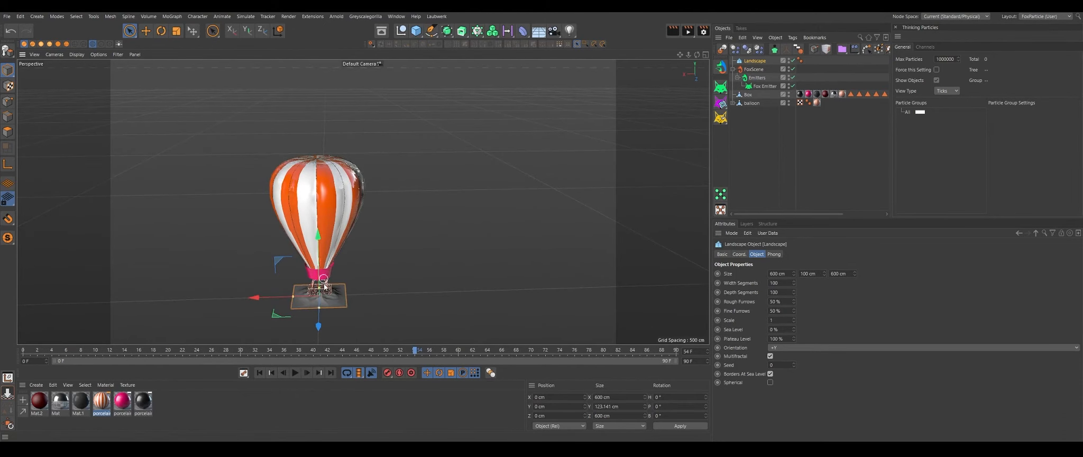
pyautogui.click(177, 30)
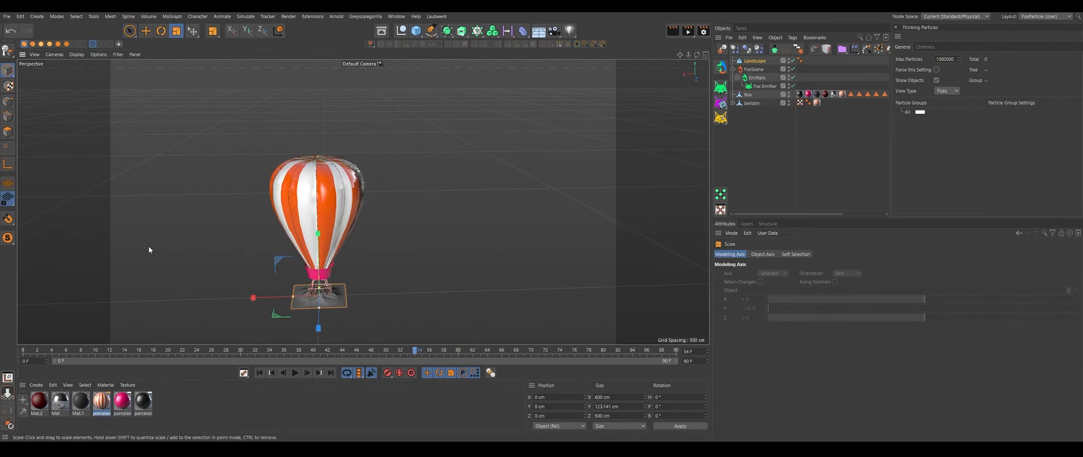
pyautogui.moveTo(150, 247); pyautogui.dragTo(377, 195)
pyautogui.keyDown('alt'); pyautogui.moveTo(377, 194); pyautogui.dragTo(153, 165, button='right'); pyautogui.keyUp('alt')
pyautogui.moveTo(153, 165); pyautogui.dragTo(455, 112)
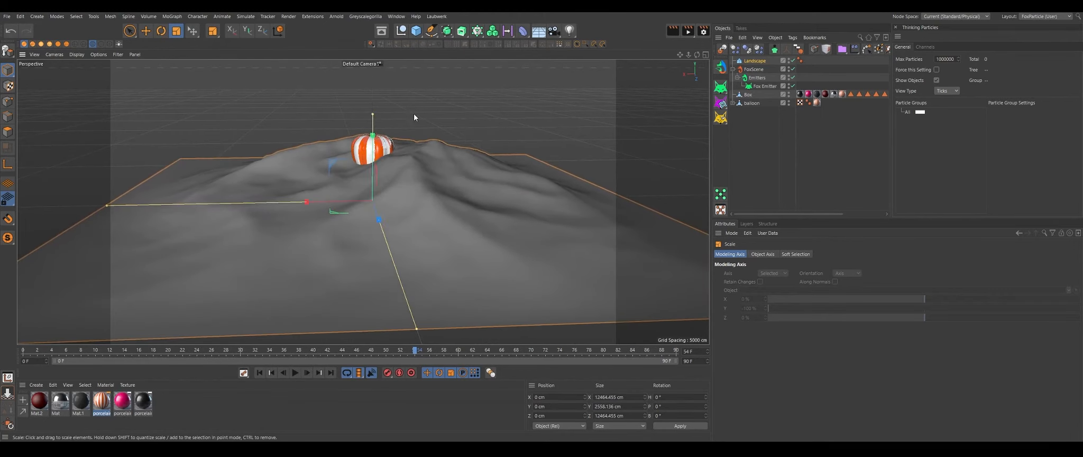
# Flatten the landscape to a height of about 748 cm and return to Live Selection.
pyautogui.moveTo(374, 110); pyautogui.dragTo(372, 163)
pyautogui.click(130, 31)
pyautogui.keyDown('alt'); pyautogui.moveTo(440, 144); pyautogui.dragTo(338, 212); pyautogui.keyUp('alt')
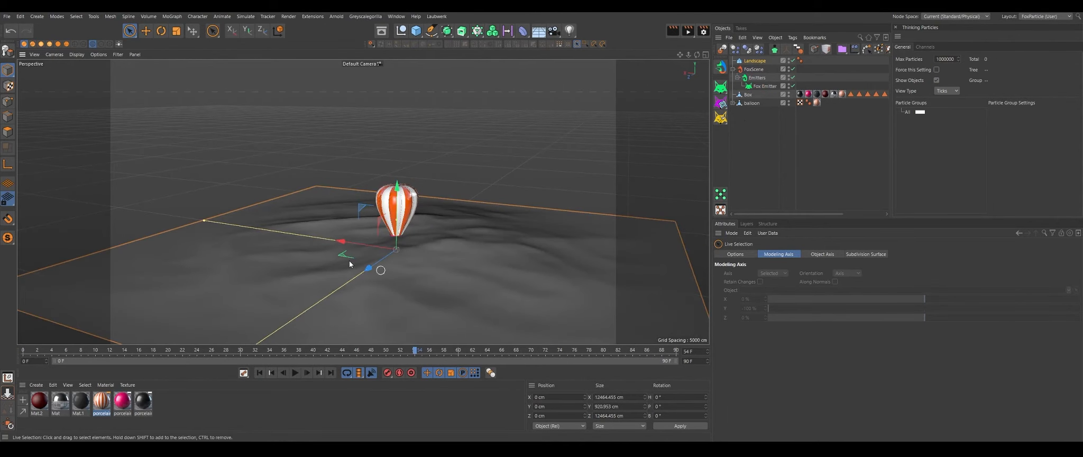
# Group the Box and balloon objects under a null and hide the group in the viewport and renderer.
pyautogui.click(740, 102)
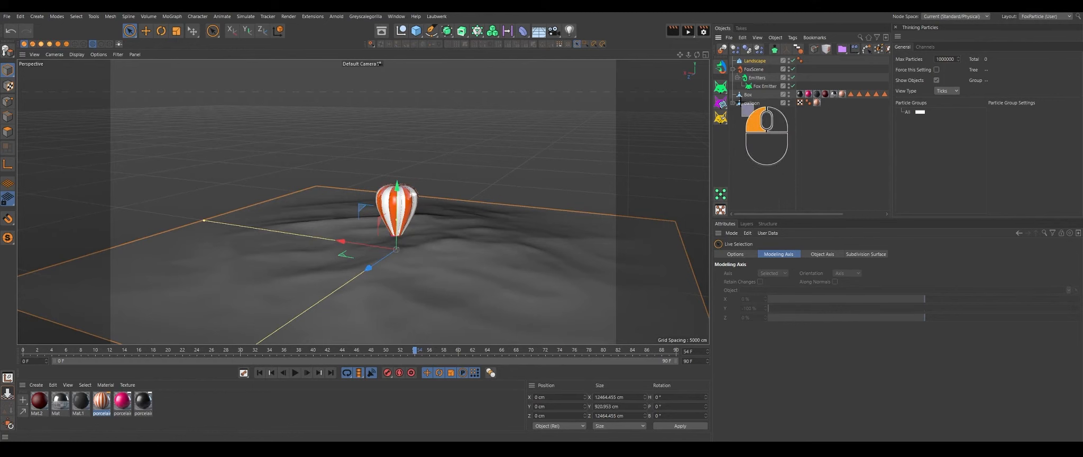
pyautogui.moveTo(741, 102); pyautogui.dragTo(739, 97)
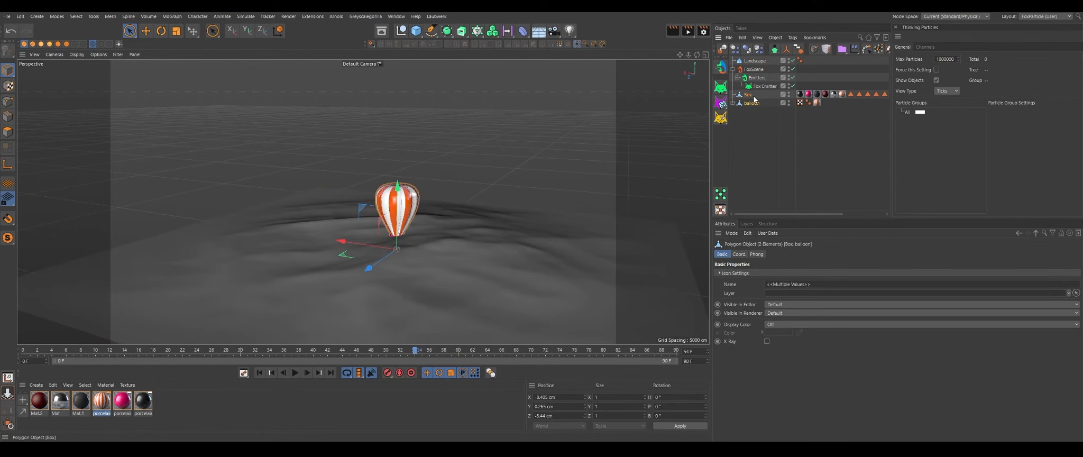
pyautogui.hotkey('alt', 'g')
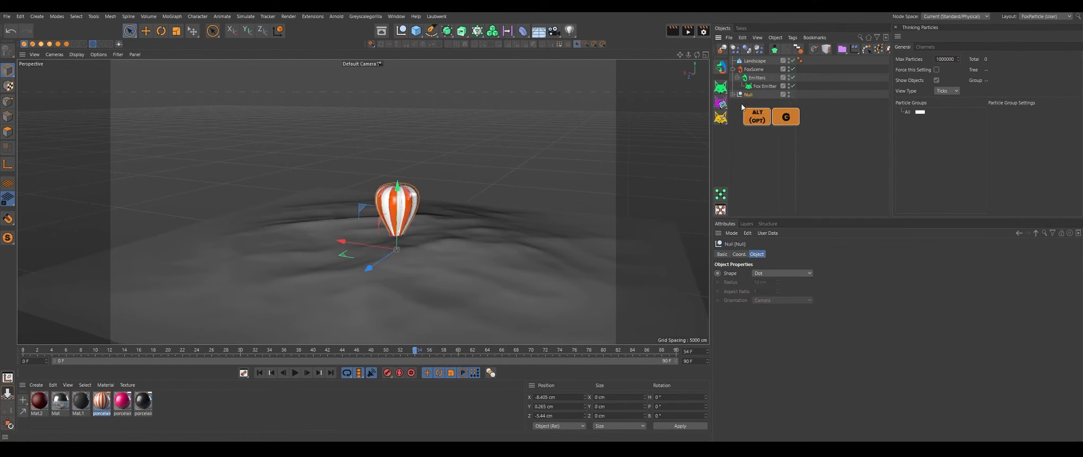
pyautogui.click(789, 94)
pyautogui.keyDown('alt'); pyautogui.moveTo(426, 213); pyautogui.dragTo(429, 232); pyautogui.keyUp('alt')
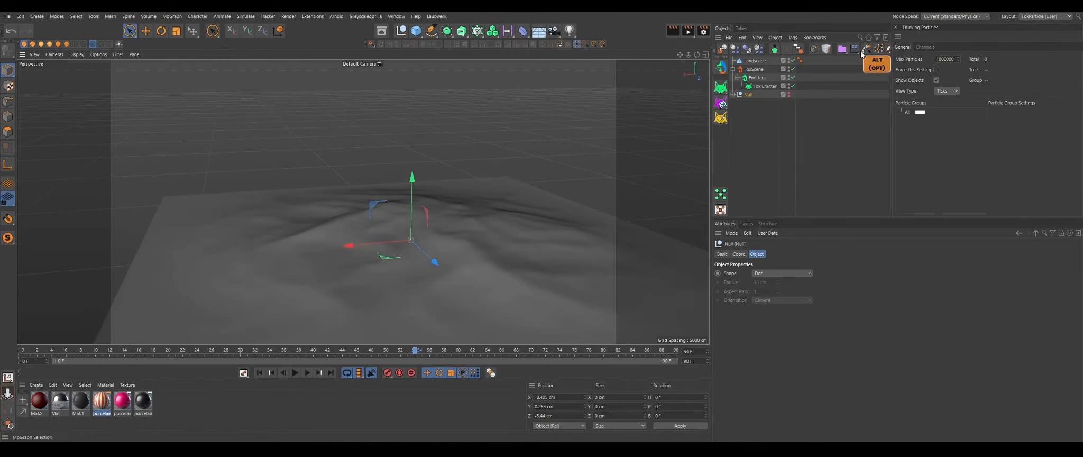
# Rename the null holding the balloon parts to Balloon.
pyautogui.doubleClick(749, 94)
pyautogui.write('Ball')
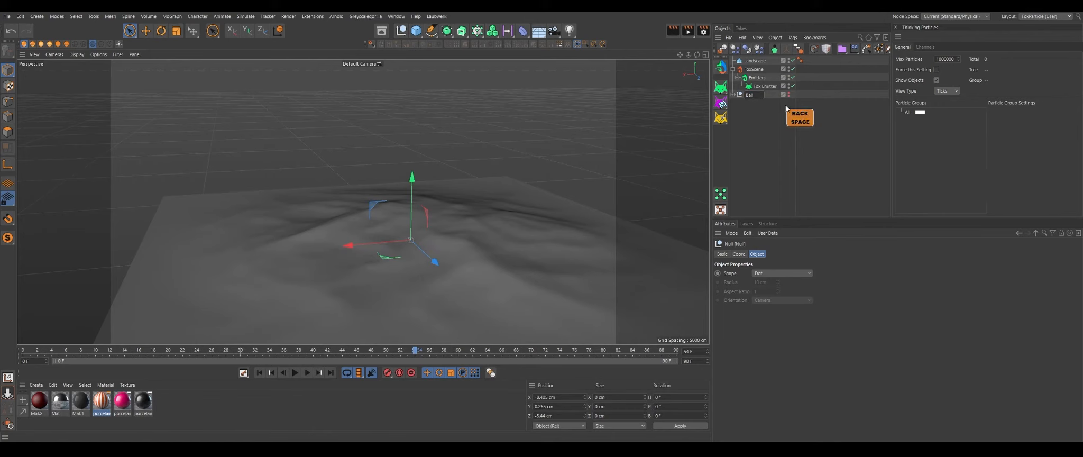
pyautogui.write('oon')
pyautogui.press('Return')
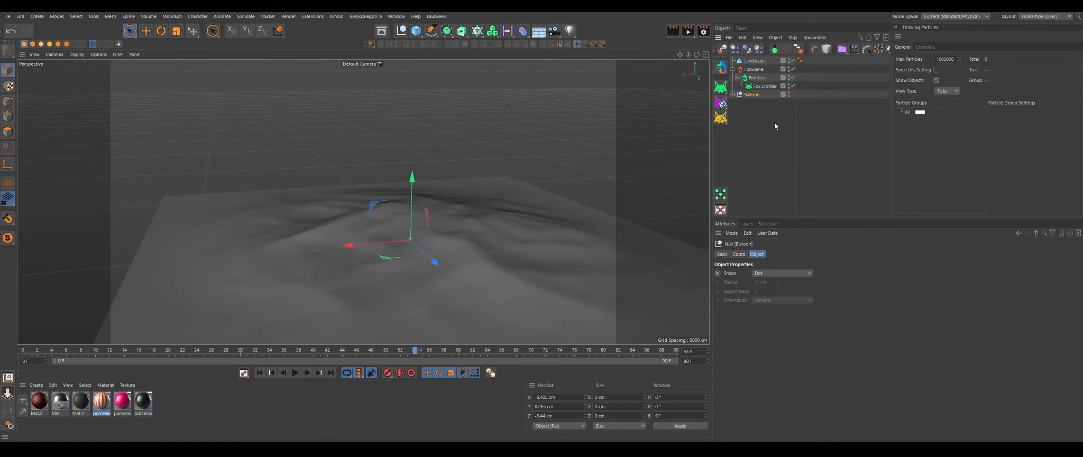
# Make the Landscape object editable and assign it to the Fox Emitter's object emission list.
pyautogui.click(755, 61)
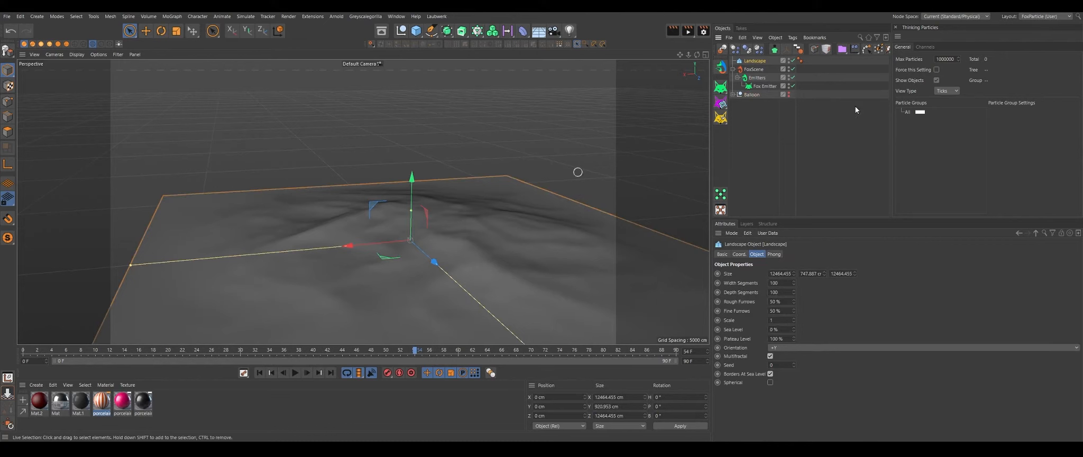
pyautogui.click(765, 86)
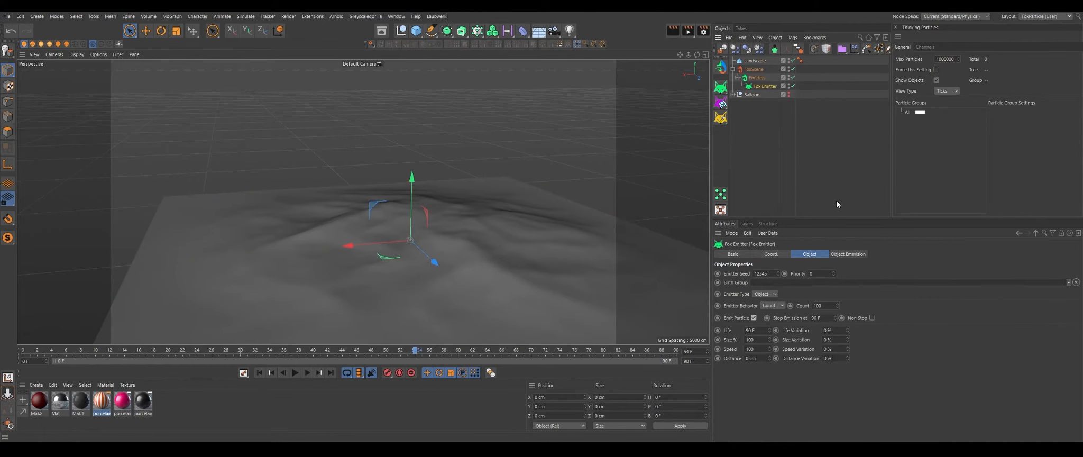
pyautogui.click(862, 254)
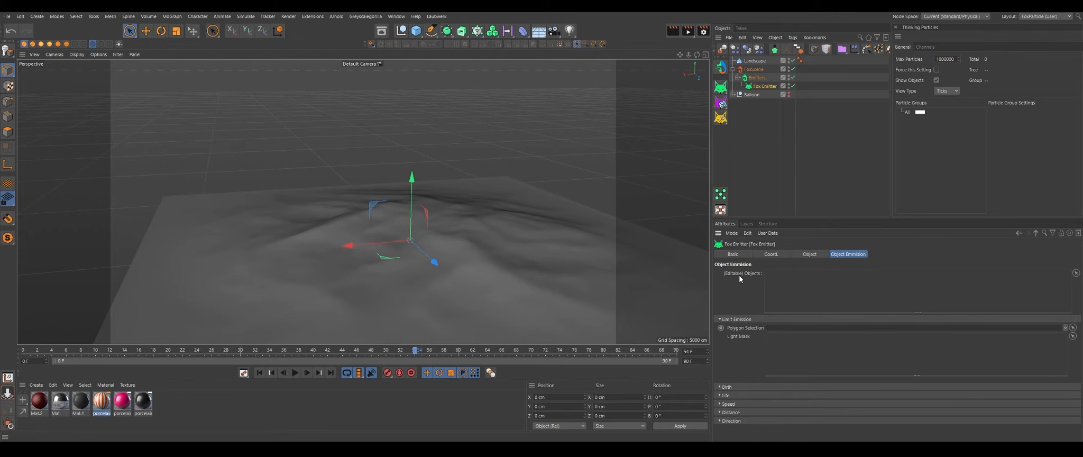
pyautogui.click(756, 62)
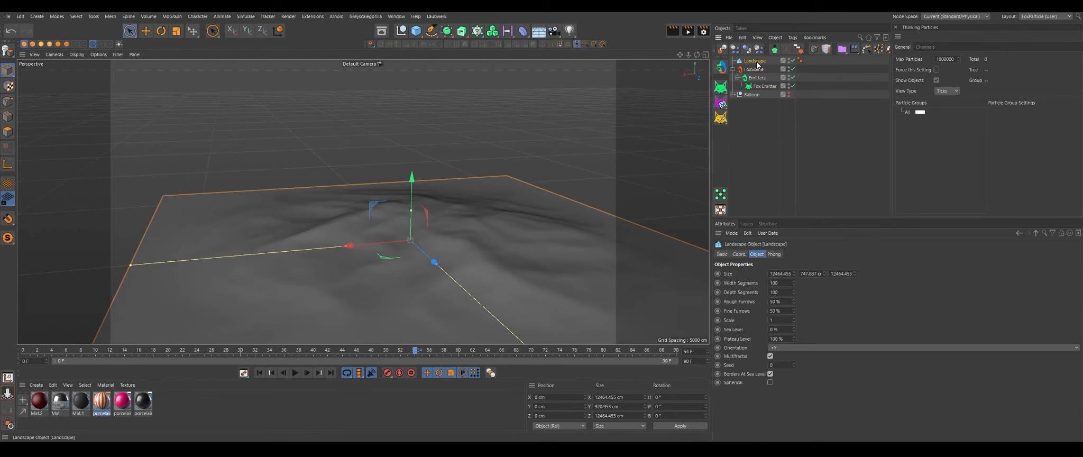
pyautogui.press('c')
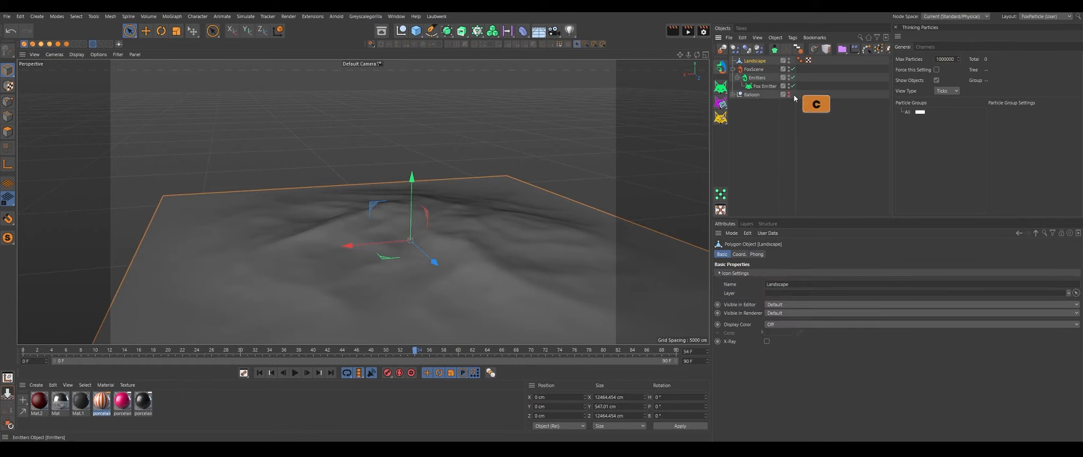
pyautogui.click(63, 80)
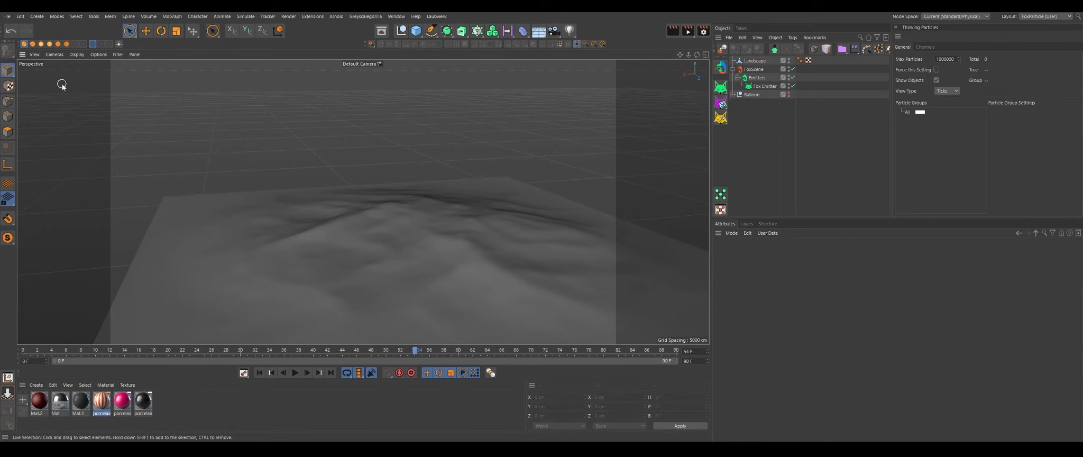
pyautogui.click(765, 86)
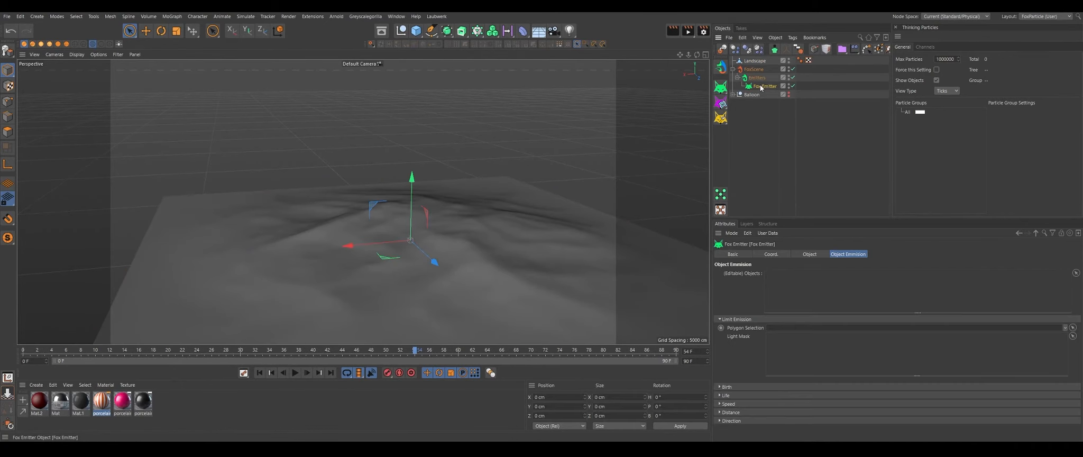
pyautogui.moveTo(754, 63); pyautogui.dragTo(814, 291)
# Play the particle emission from the start and extend the timeline to 500 frames.
pyautogui.click(260, 373)
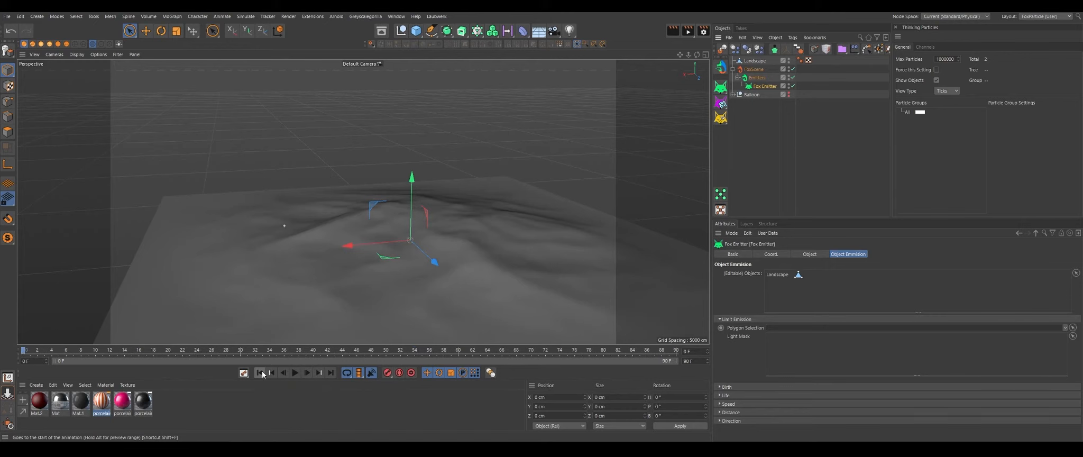
pyautogui.click(298, 373)
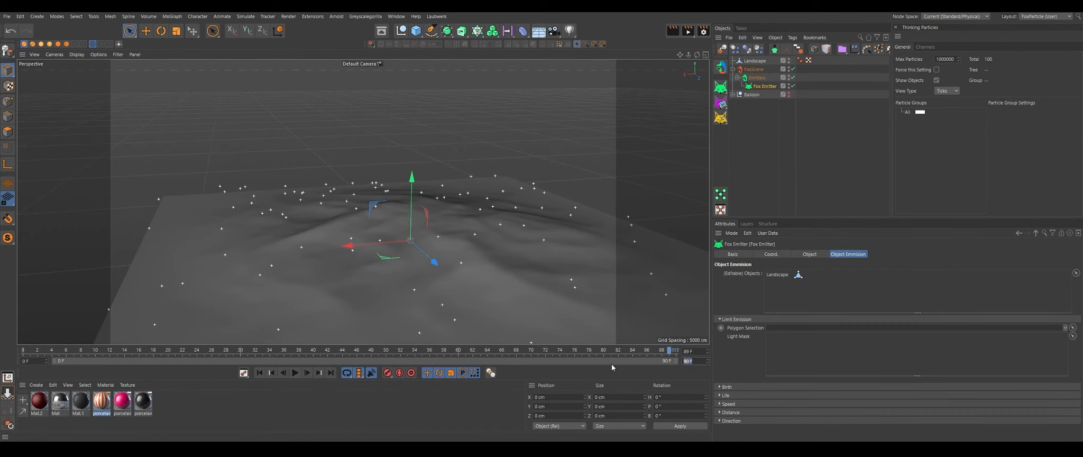
pyautogui.write('500')
pyautogui.press('Return')
# Set the Fox Emitter's Life to 500 F, enable Non Stop emission and return to frame 0.
pyautogui.click(810, 254)
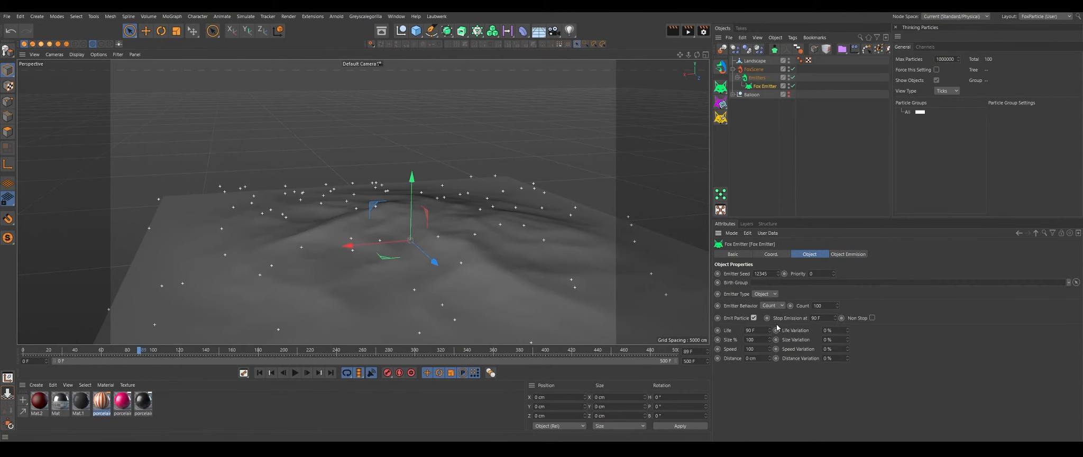
pyautogui.doubleClick(751, 330)
pyautogui.write('500')
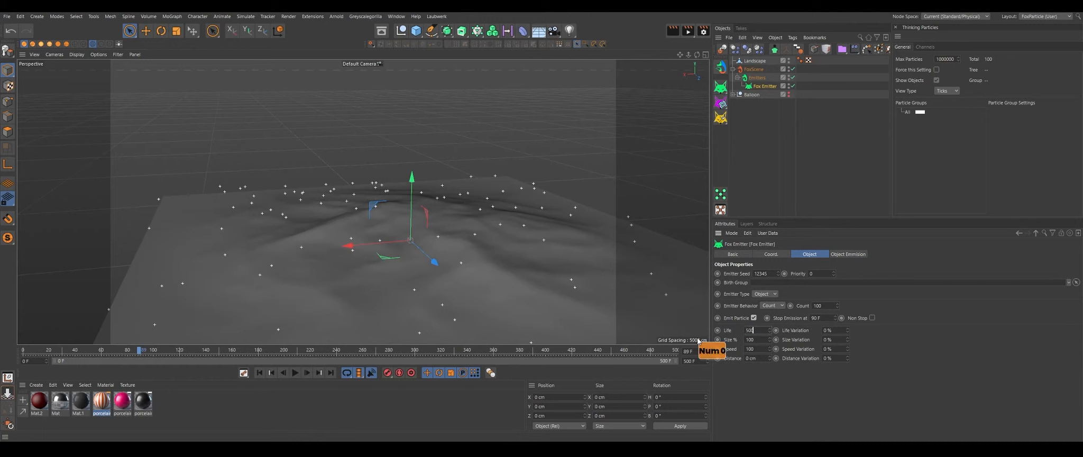
pyautogui.press('Return')
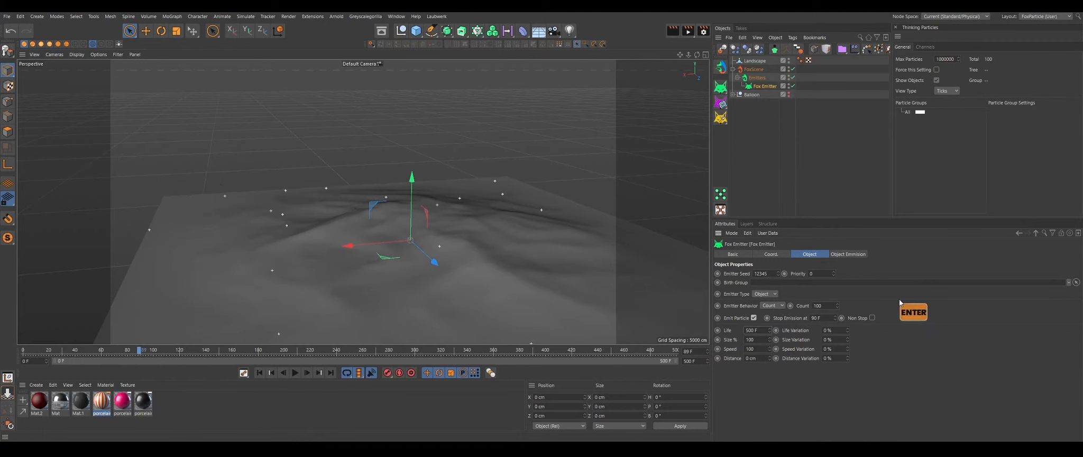
pyautogui.click(872, 318)
pyautogui.click(260, 373)
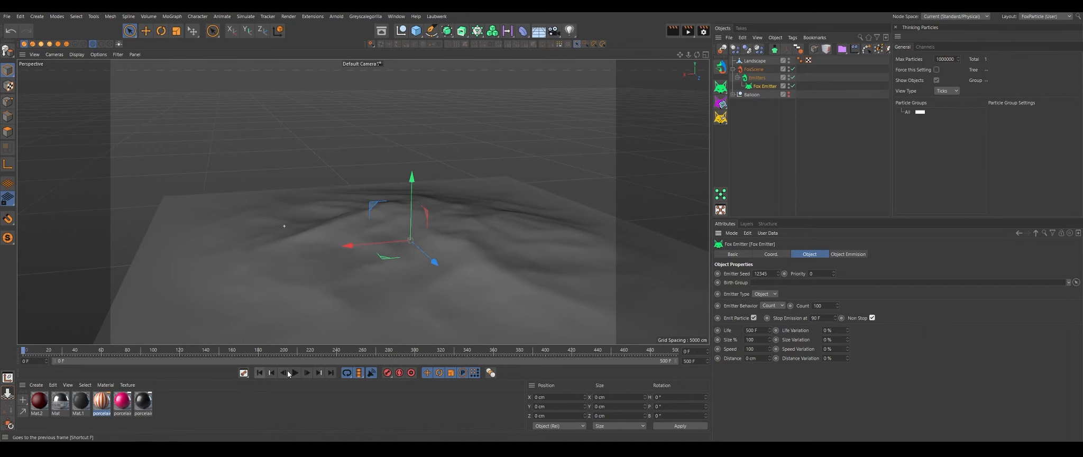
# Play the particle emission across the landscape, then replay it from the first frame and stop it.
pyautogui.click(296, 372)
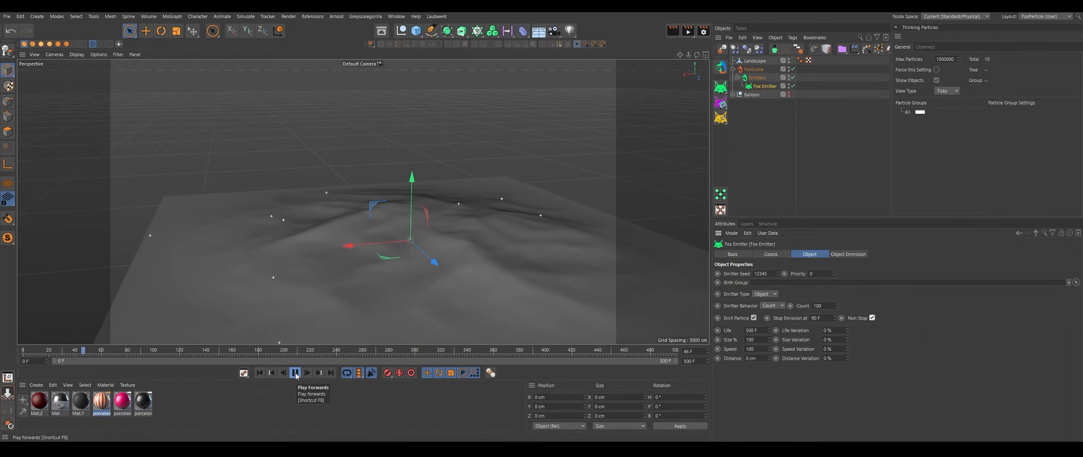
pyautogui.keyDown('alt'); pyautogui.moveTo(421, 206); pyautogui.dragTo(382, 272); pyautogui.keyUp('alt')
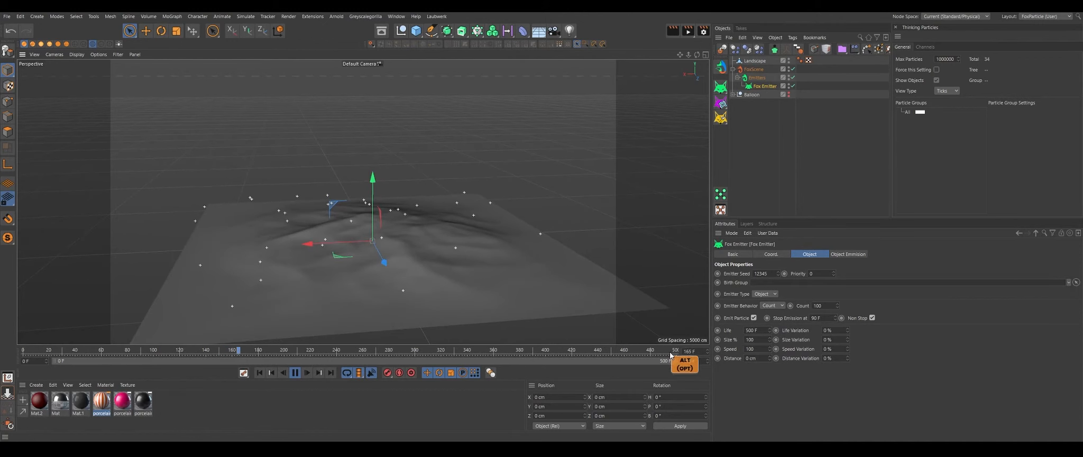
pyautogui.click(295, 372)
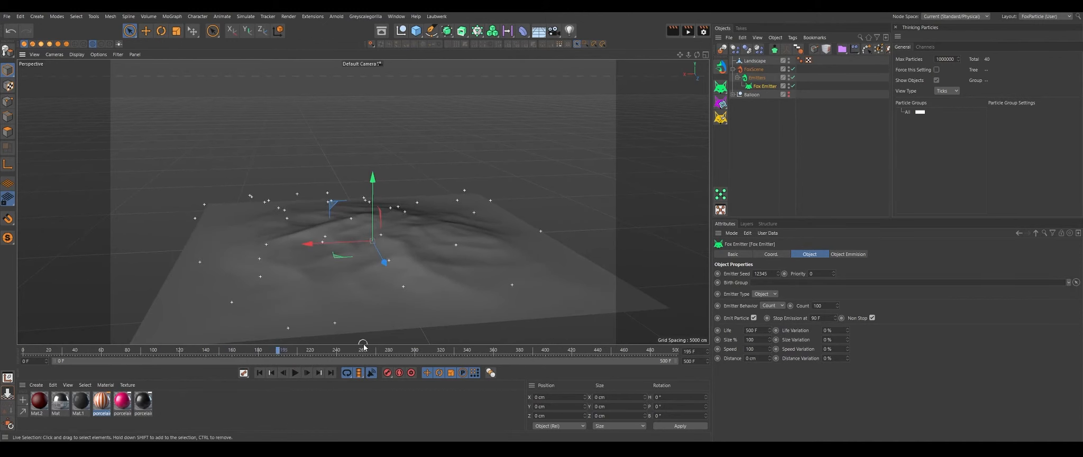
pyautogui.click(259, 373)
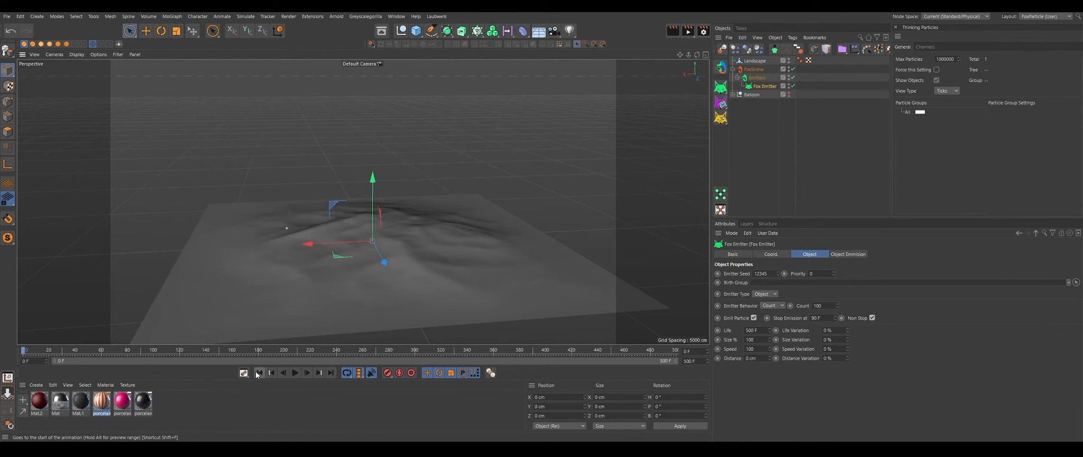
pyautogui.keyDown('alt'); pyautogui.moveTo(363, 242); pyautogui.dragTo(373, 188); pyautogui.keyUp('alt')
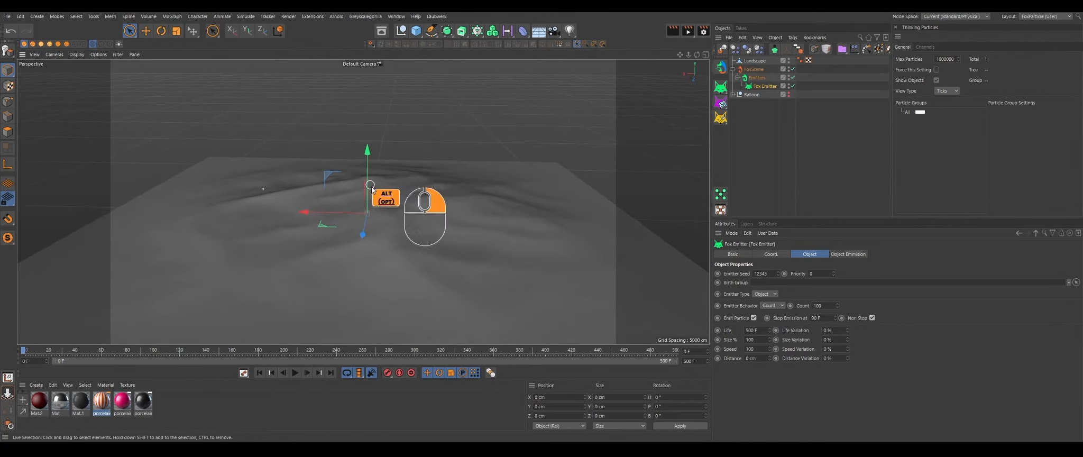
pyautogui.click(296, 373)
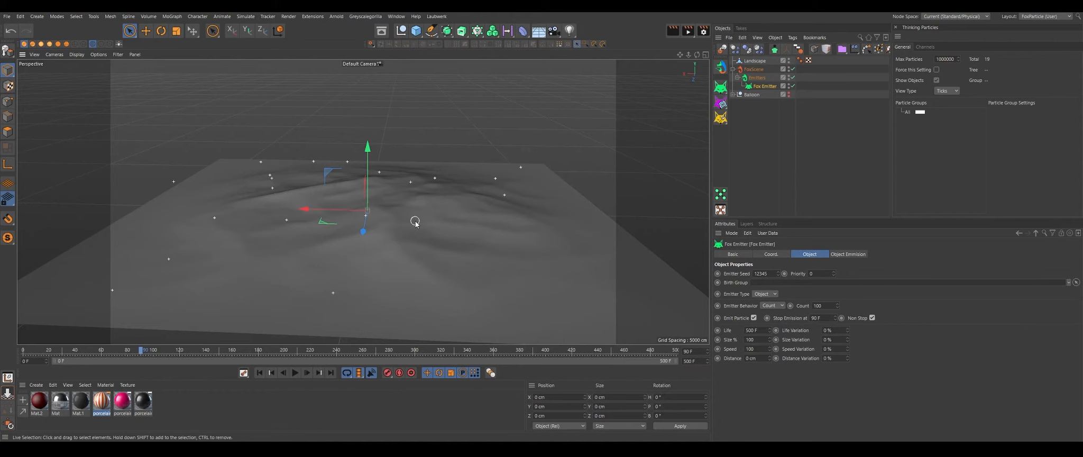
# Set the Fox Emitter's Speed to 0 and play the emission from the first frame.
pyautogui.click(762, 349)
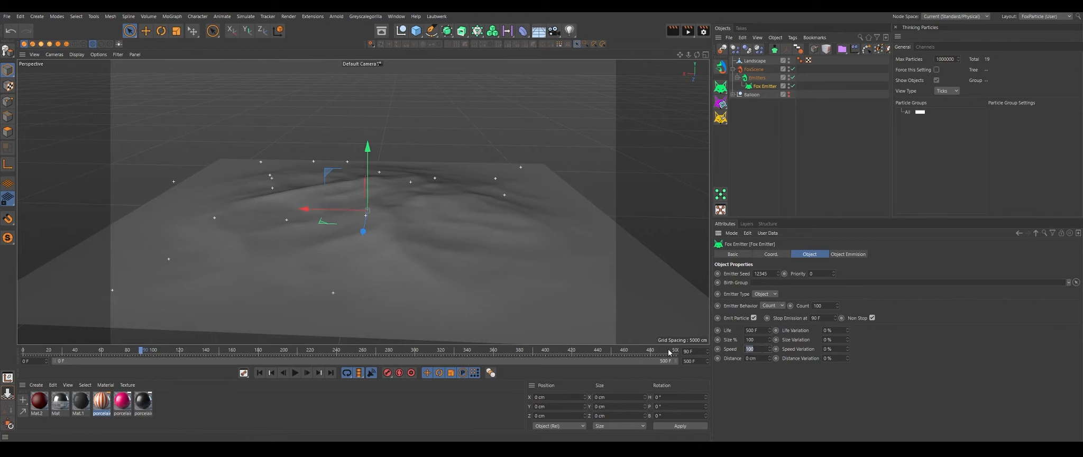
pyautogui.write('0')
pyautogui.press('Return')
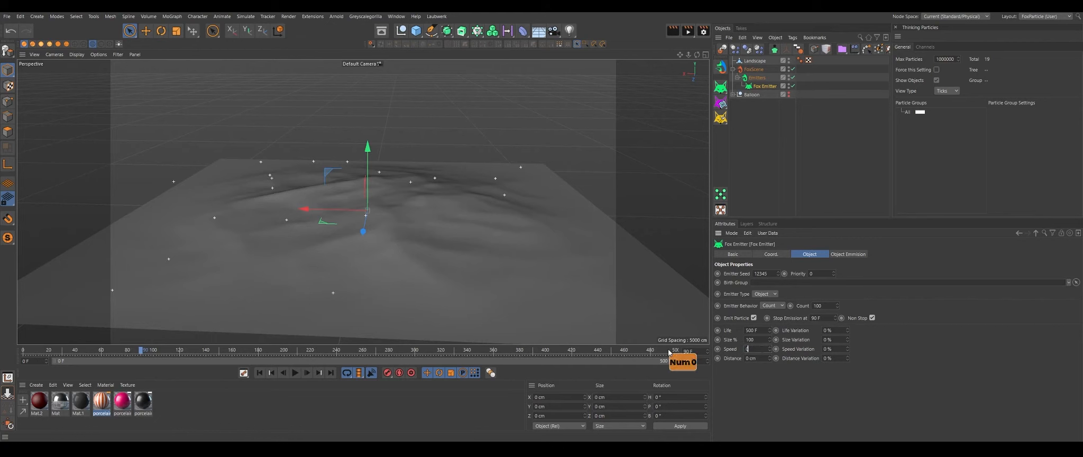
pyautogui.click(260, 372)
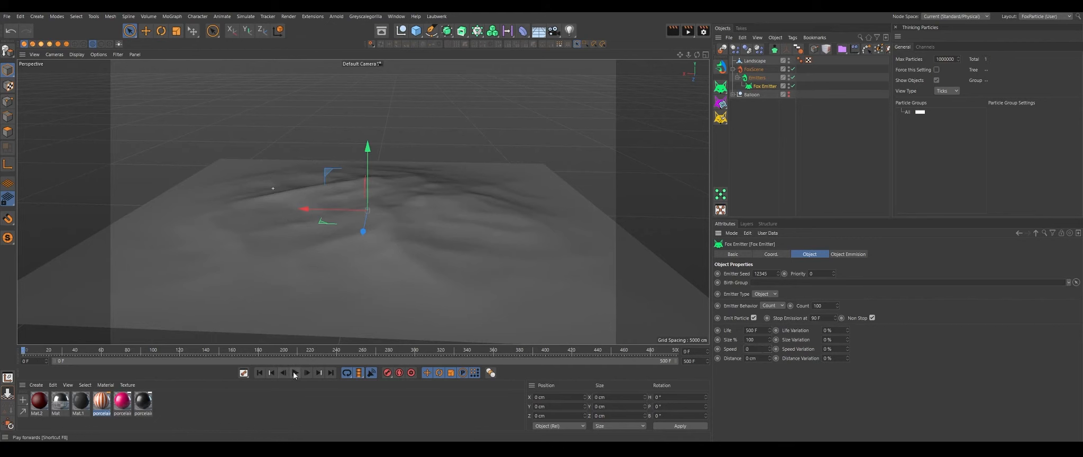
pyautogui.click(295, 372)
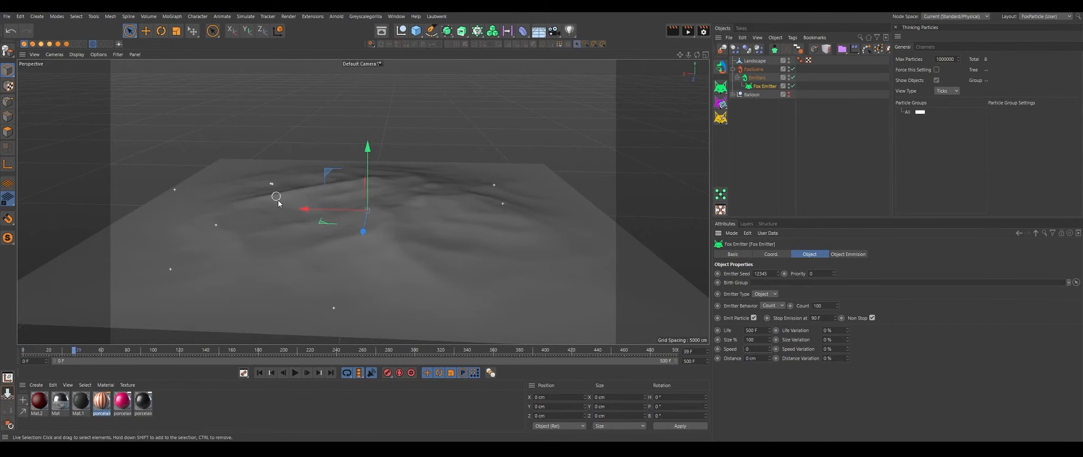
# Set the timeline's start frame to -1 and return to the first frame.
pyautogui.keyDown('alt'); pyautogui.moveTo(257, 295); pyautogui.dragTo(274, 208); pyautogui.keyUp('alt')
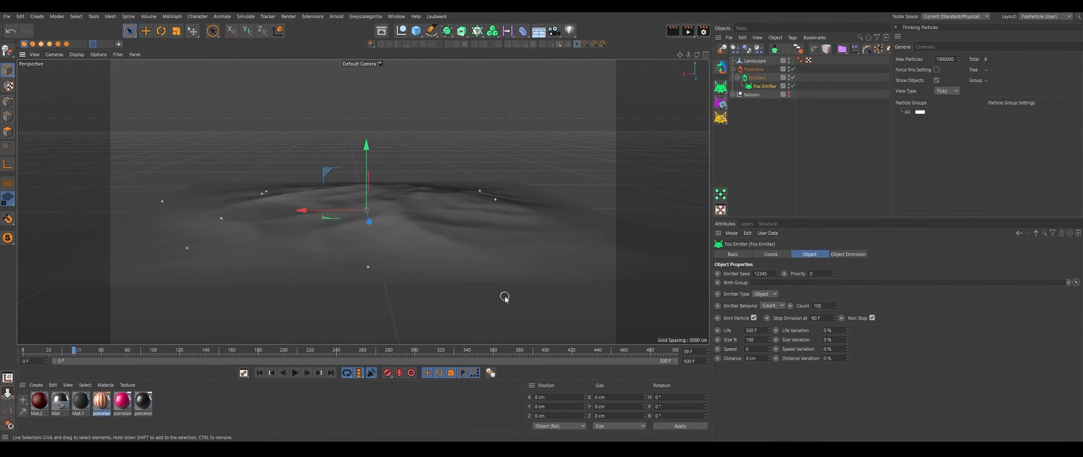
pyautogui.click(42, 360)
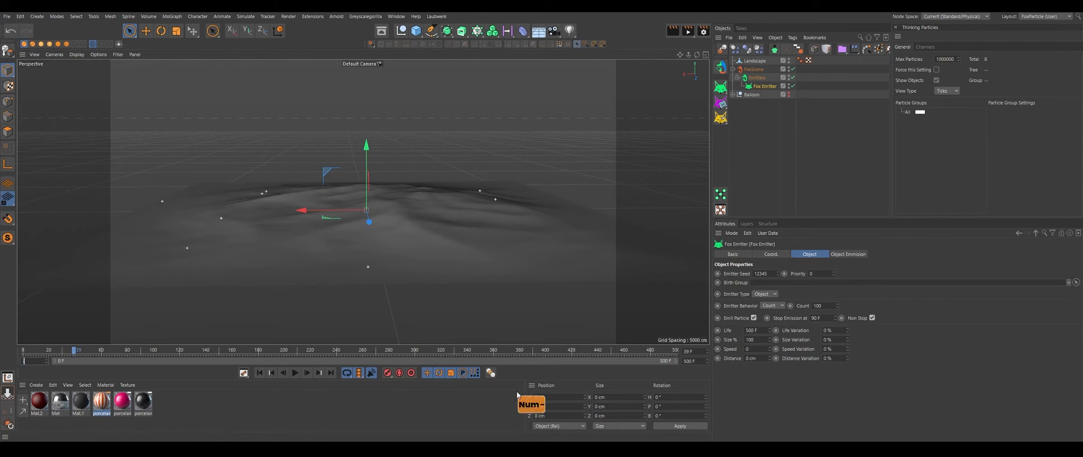
pyautogui.press('Return')
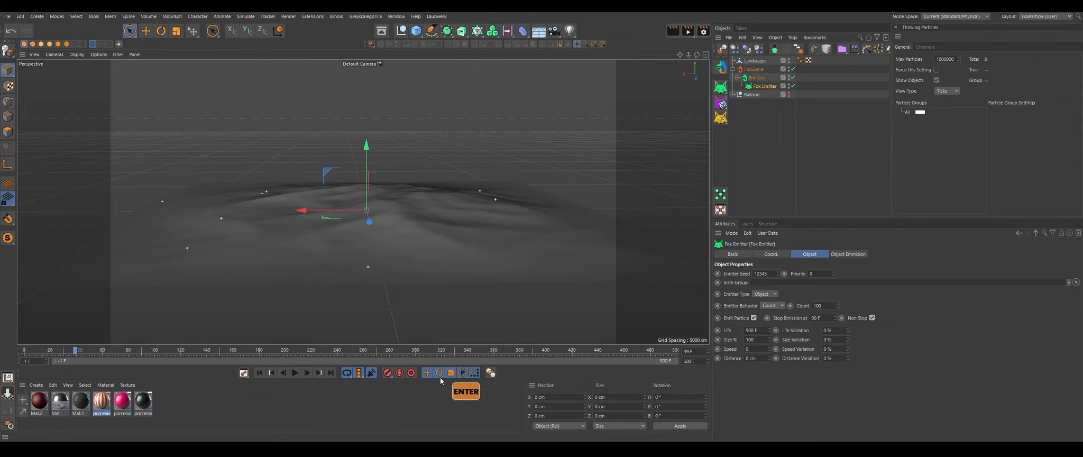
pyautogui.click(260, 372)
pyautogui.keyDown('alt'); pyautogui.moveTo(326, 241); pyautogui.dragTo(297, 241); pyautogui.keyUp('alt')
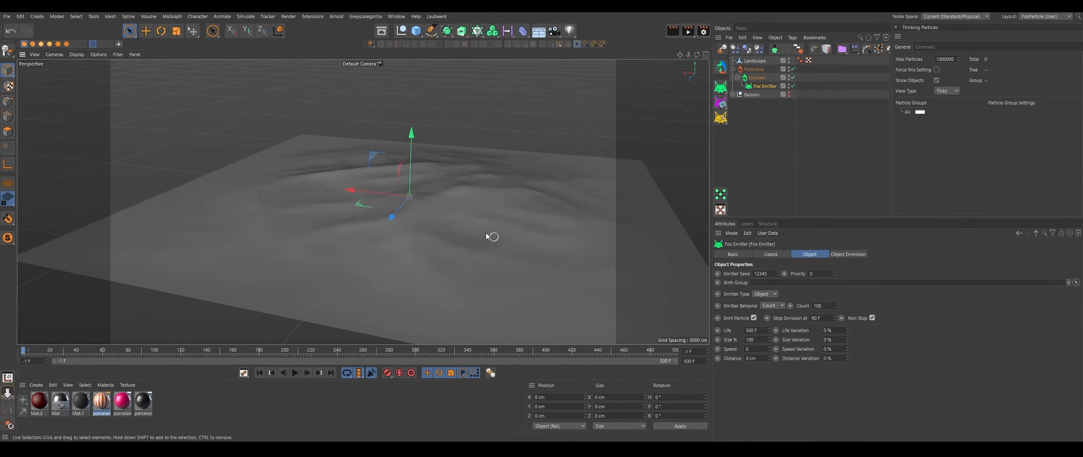
pyautogui.keyDown('alt'); pyautogui.moveTo(520, 229); pyautogui.dragTo(431, 265); pyautogui.keyUp('alt')
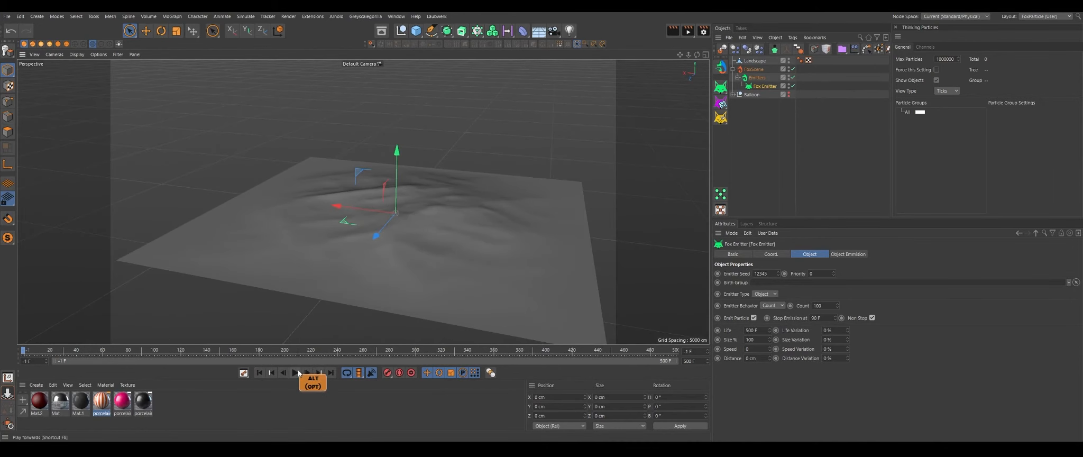
# Play the emission twice from frame -1 and examine how the particles sit on the landscape from several angles.
pyautogui.click(298, 372)
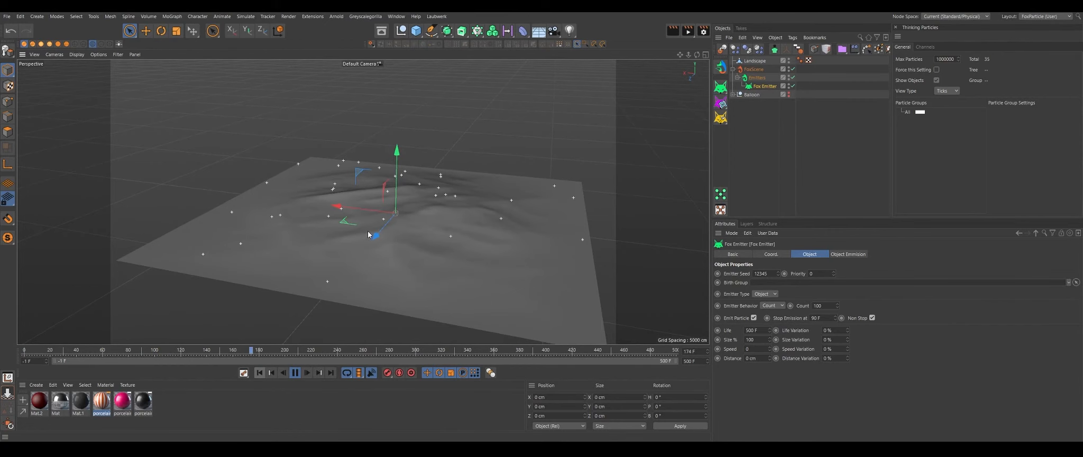
pyautogui.keyDown('alt'); pyautogui.moveTo(356, 236); pyautogui.dragTo(357, 268); pyautogui.keyUp('alt')
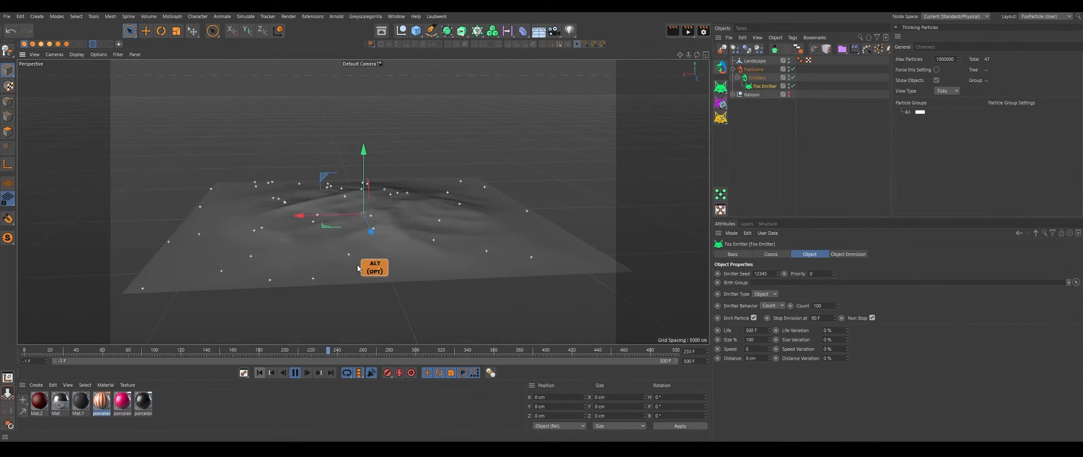
pyautogui.click(295, 372)
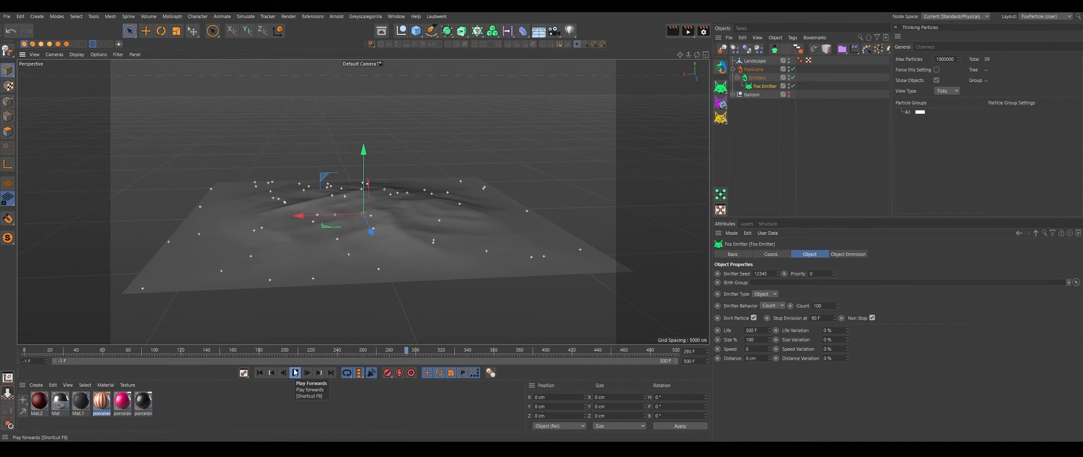
pyautogui.click(295, 373)
pyautogui.click(260, 372)
pyautogui.keyDown('alt'); pyautogui.moveTo(378, 222); pyautogui.dragTo(398, 247, button='middle'); pyautogui.keyUp('alt')
pyautogui.keyDown('alt'); pyautogui.moveTo(393, 247); pyautogui.dragTo(419, 225); pyautogui.keyUp('alt')
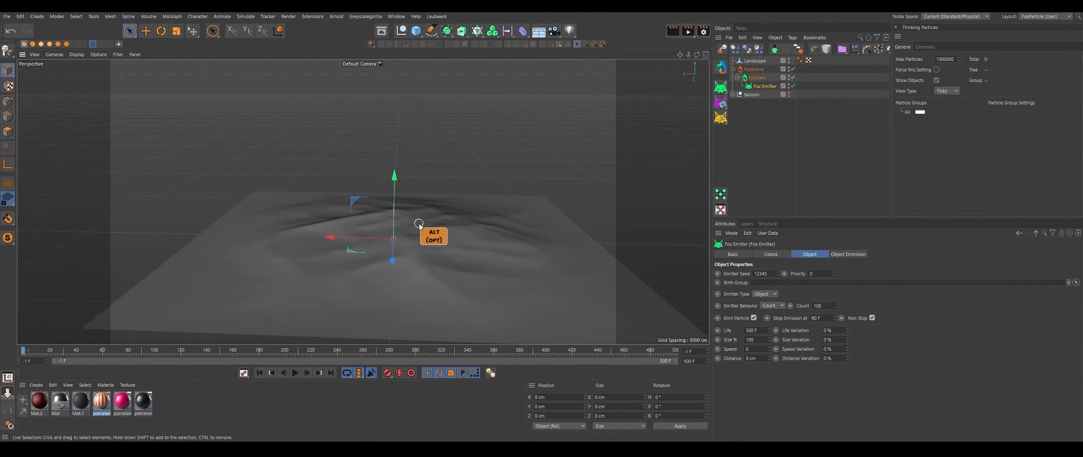
pyautogui.keyDown('alt'); pyautogui.moveTo(419, 224); pyautogui.dragTo(387, 196, button='middle'); pyautogui.keyUp('alt')
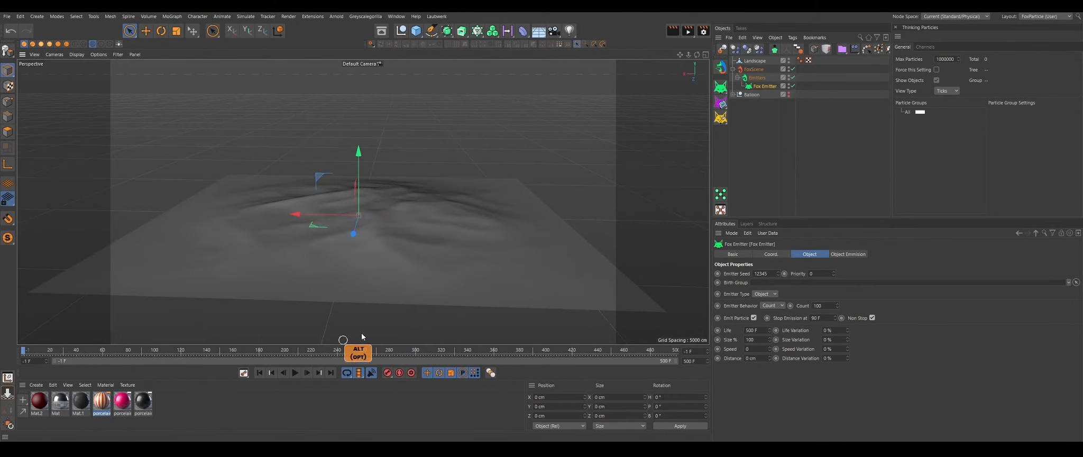
pyautogui.click(295, 373)
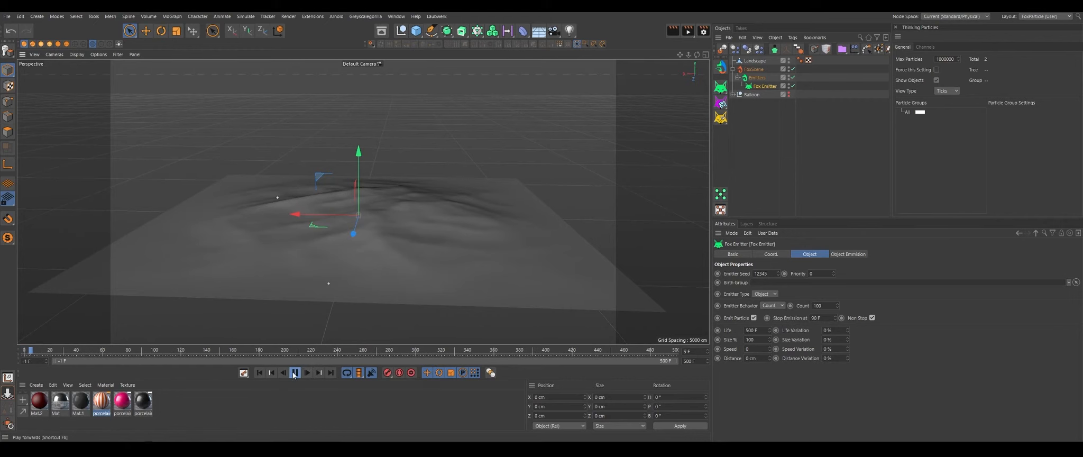
pyautogui.keyDown('alt'); pyautogui.moveTo(316, 224); pyautogui.dragTo(310, 252); pyautogui.keyUp('alt')
pyautogui.keyDown('alt'); pyautogui.moveTo(341, 206); pyautogui.dragTo(423, 196); pyautogui.keyUp('alt')
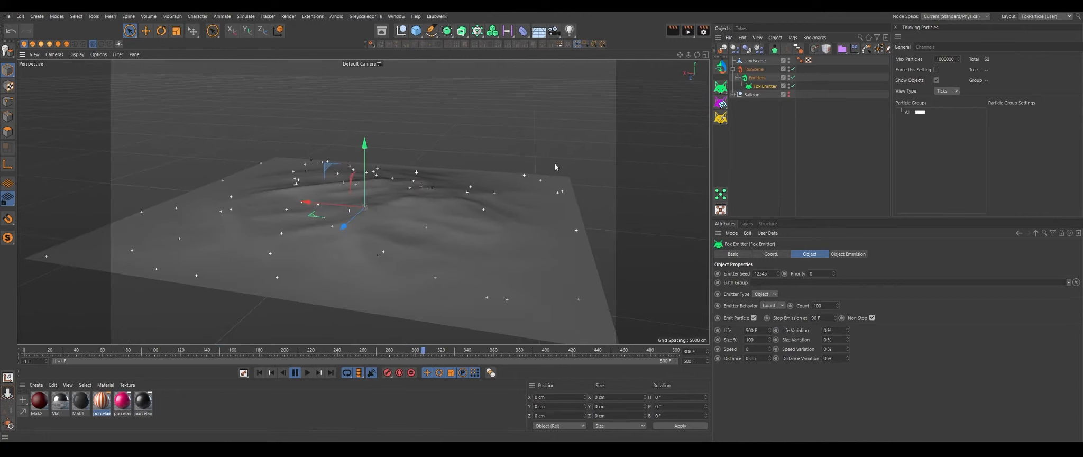
pyautogui.click(294, 373)
# Create a new project, add a Fox Emitter and briefly play its emission.
pyautogui.click(721, 102)
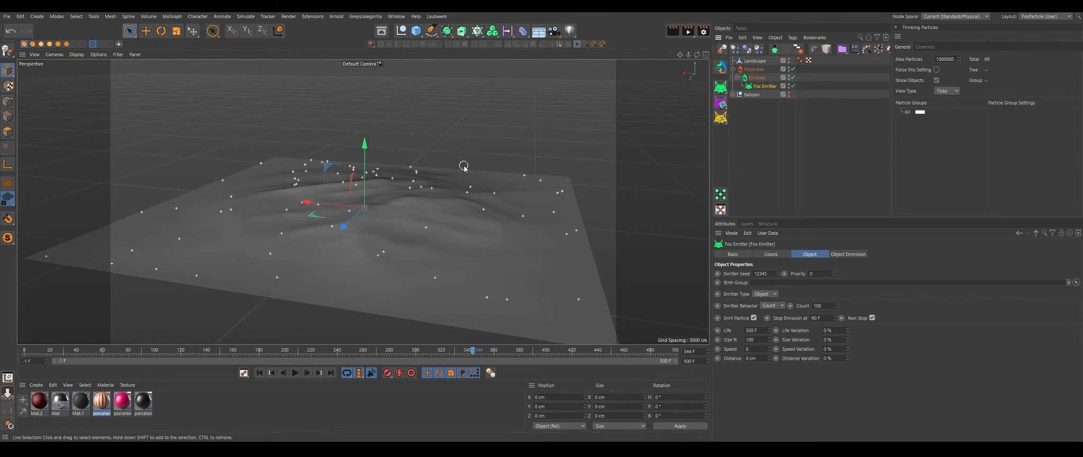
pyautogui.press('ctrl')
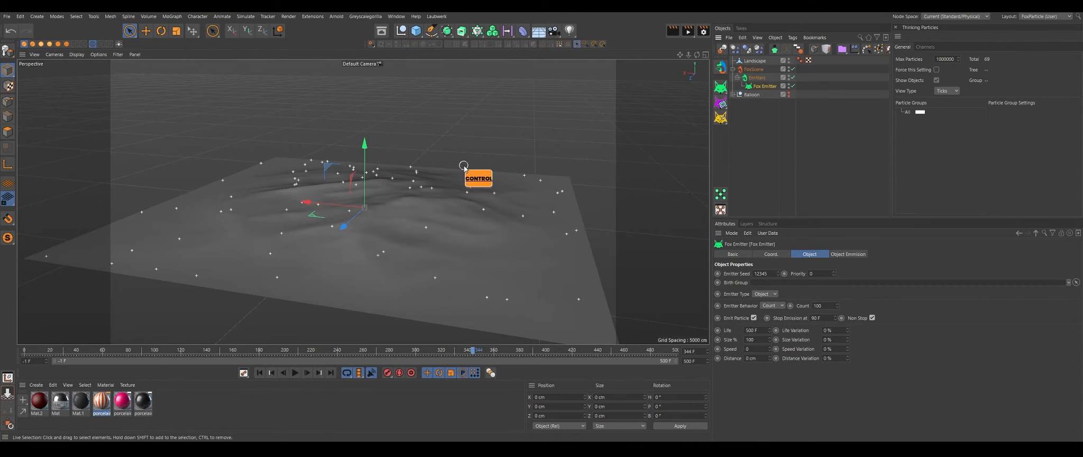
pyautogui.hotkey('ctrl', 'n')
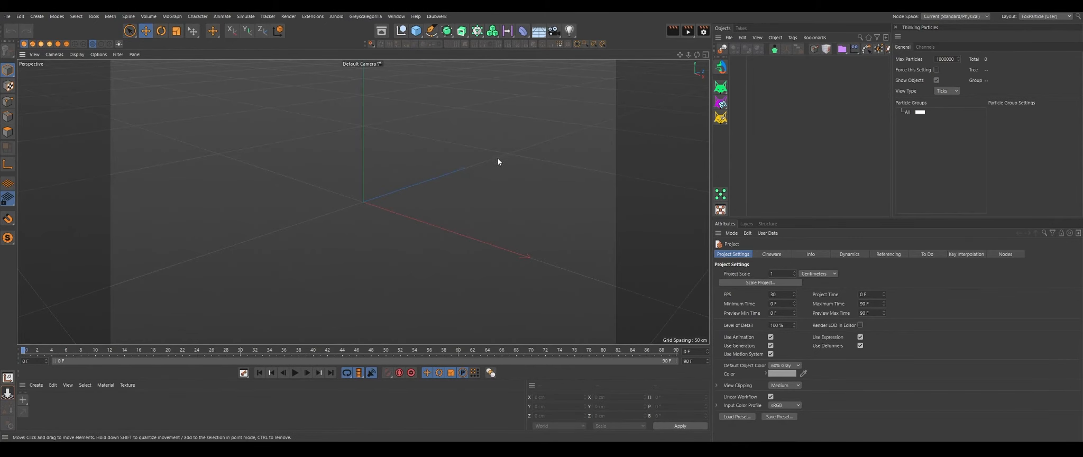
pyautogui.keyDown('alt'); pyautogui.moveTo(498, 160); pyautogui.dragTo(553, 171); pyautogui.keyUp('alt')
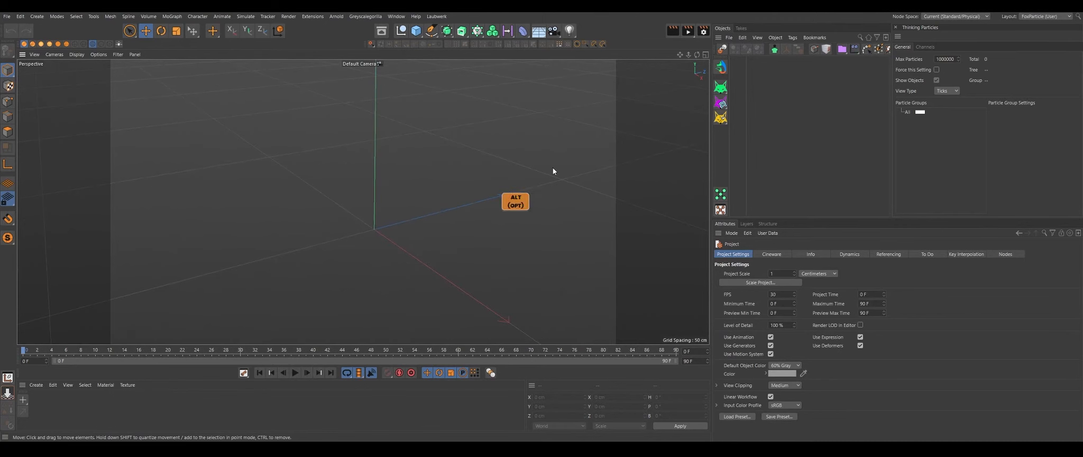
pyautogui.click(720, 91)
pyautogui.keyDown('alt'); pyautogui.moveTo(471, 188); pyautogui.dragTo(413, 203); pyautogui.keyUp('alt')
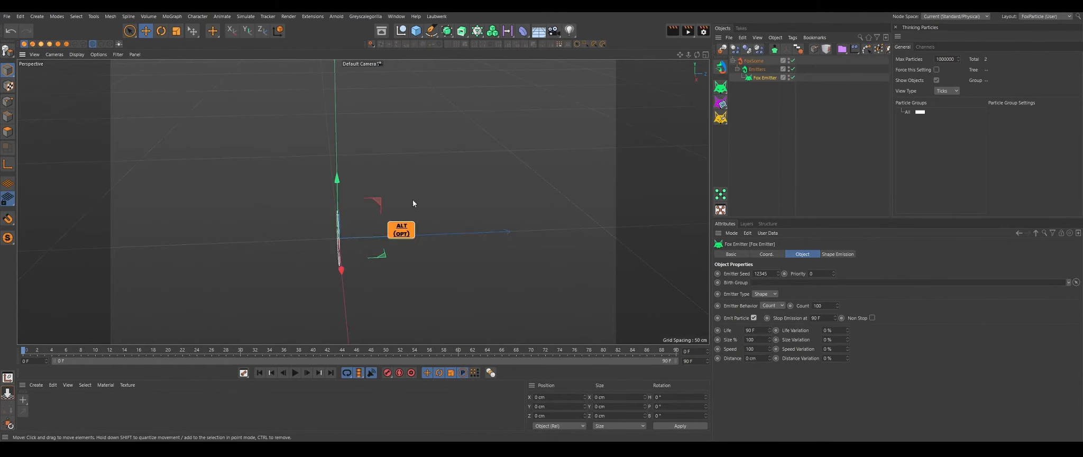
pyautogui.click(294, 372)
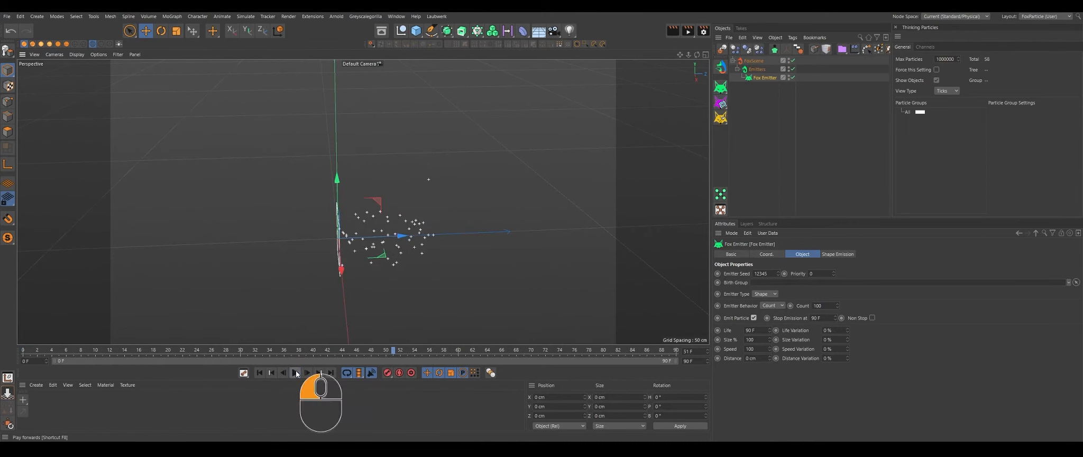
pyautogui.click(295, 373)
# Add a yellow particle group under All and assign it as the Fox Emitter's Birth Group.
pyautogui.rightClick(911, 113)
pyautogui.click(919, 118)
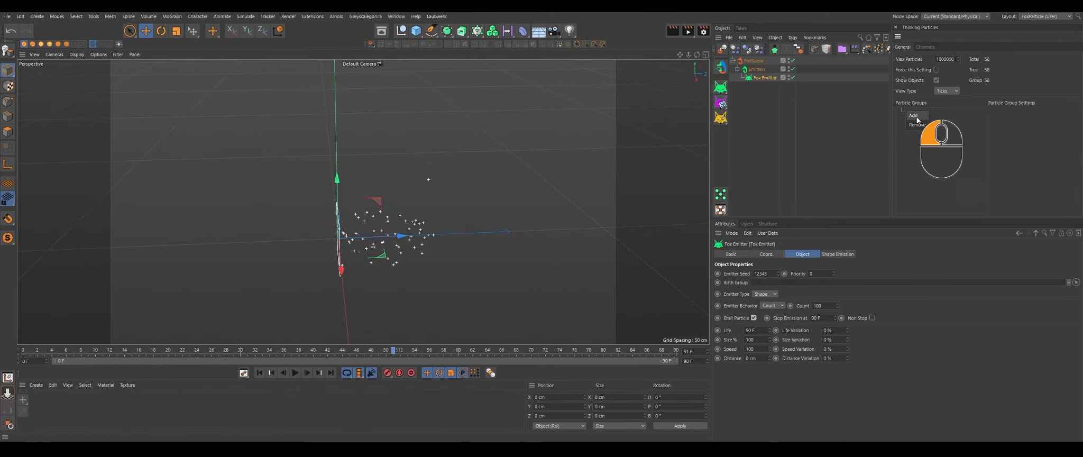
pyautogui.doubleClick(939, 121)
pyautogui.click(1016, 129)
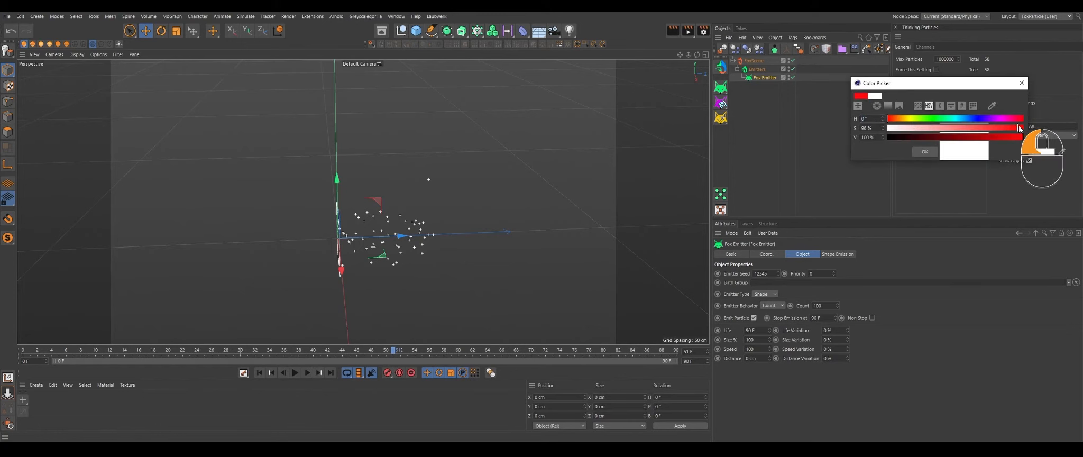
pyautogui.moveTo(914, 119); pyautogui.dragTo(783, 283)
pyautogui.click(926, 151)
pyautogui.doubleClick(942, 122)
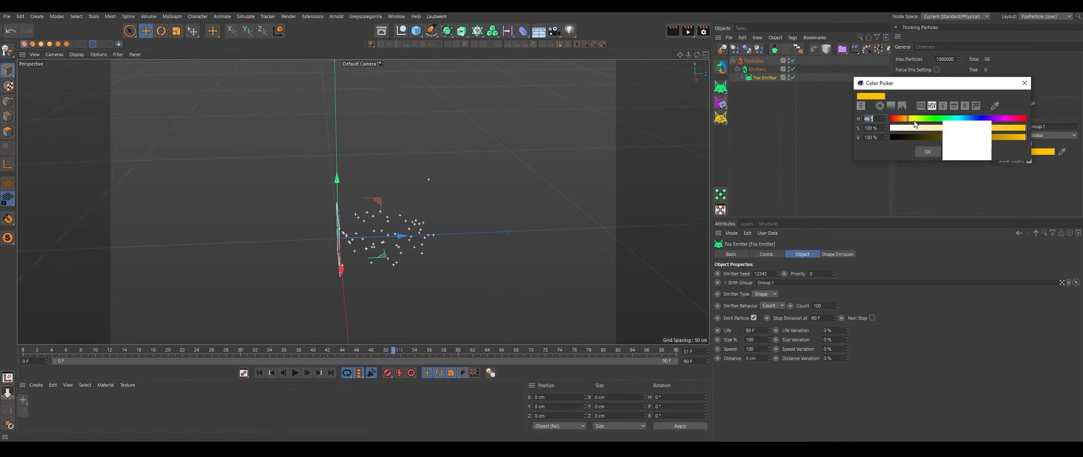
pyautogui.click(927, 152)
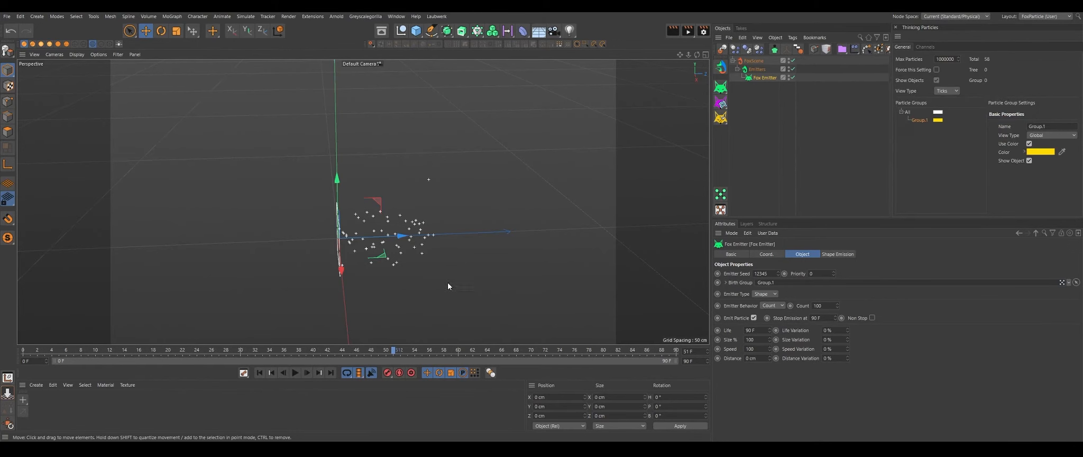
# Play the emission from the start to check the particles' group color.
pyautogui.click(271, 372)
pyautogui.click(295, 372)
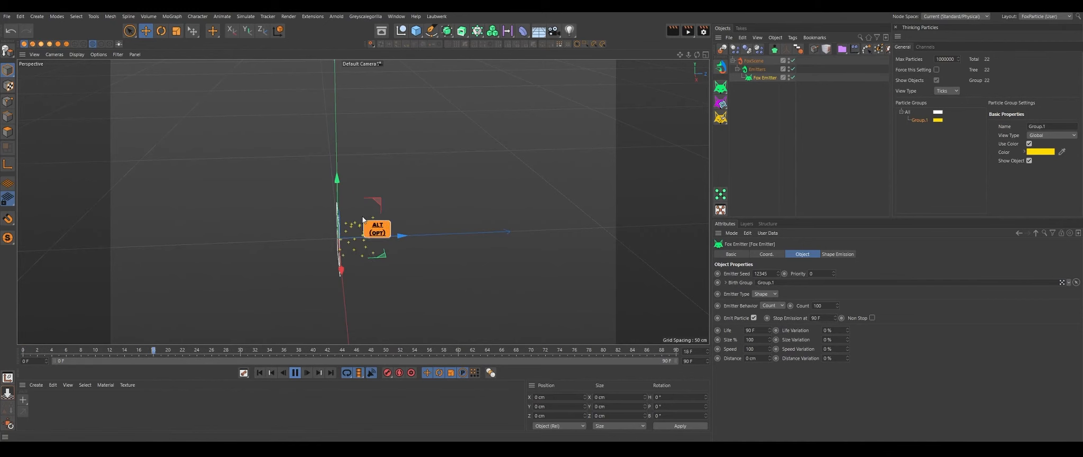
pyautogui.keyDown('alt'); pyautogui.moveTo(363, 217); pyautogui.dragTo(311, 157); pyautogui.keyUp('alt')
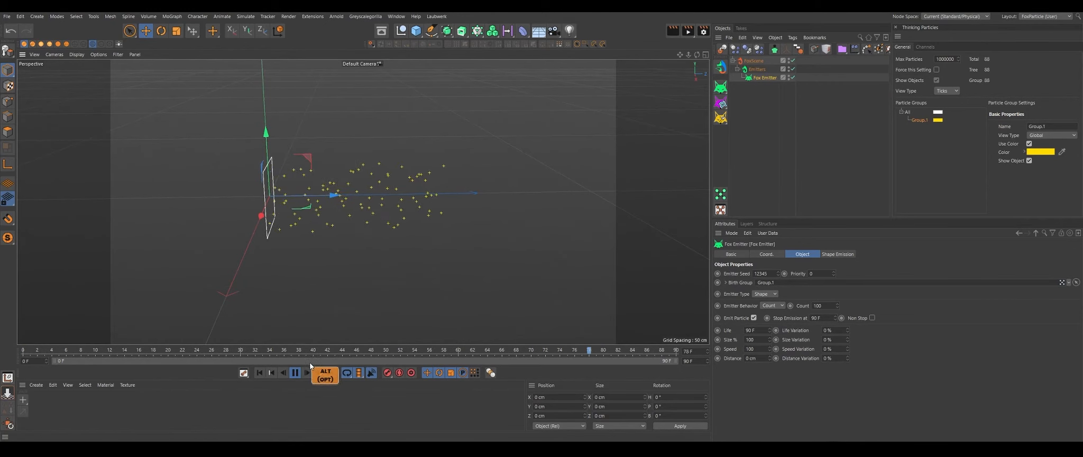
pyautogui.click(295, 372)
pyautogui.keyDown('alt'); pyautogui.moveTo(339, 186); pyautogui.dragTo(513, 166); pyautogui.keyUp('alt')
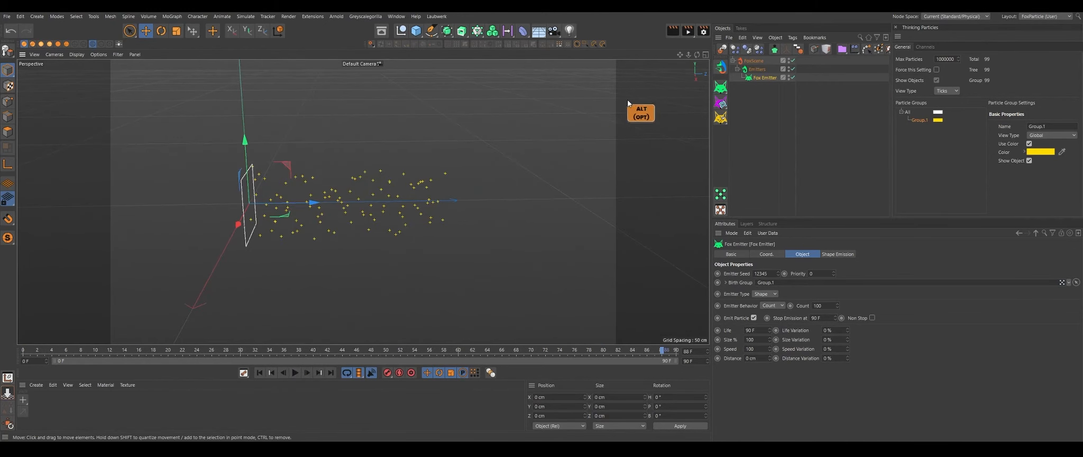
# Add a second particle group under All and color it magenta at 100% saturation.
pyautogui.rightClick(908, 111)
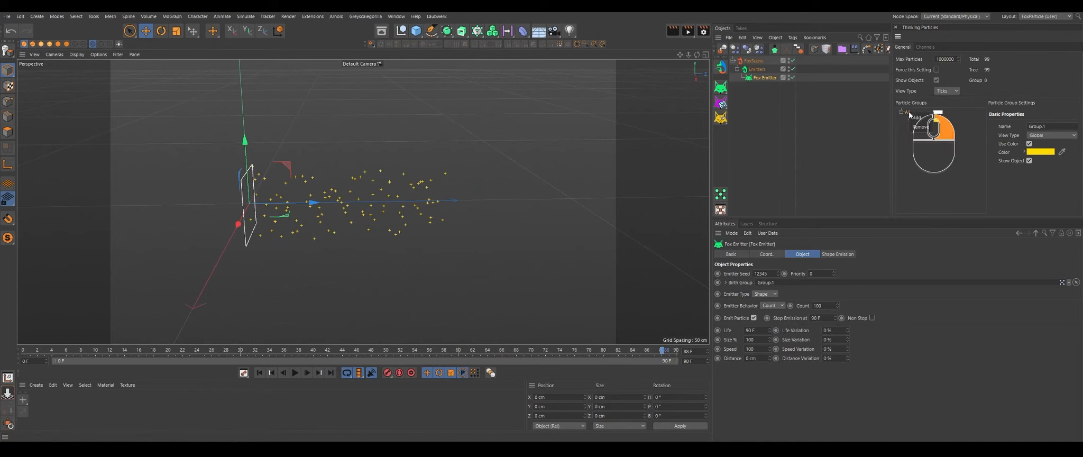
pyautogui.click(918, 119)
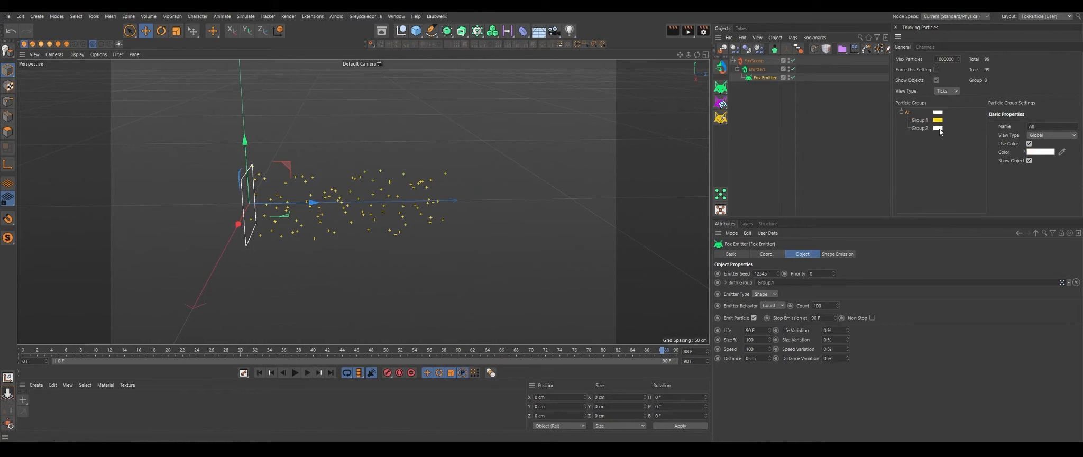
pyautogui.click(938, 128)
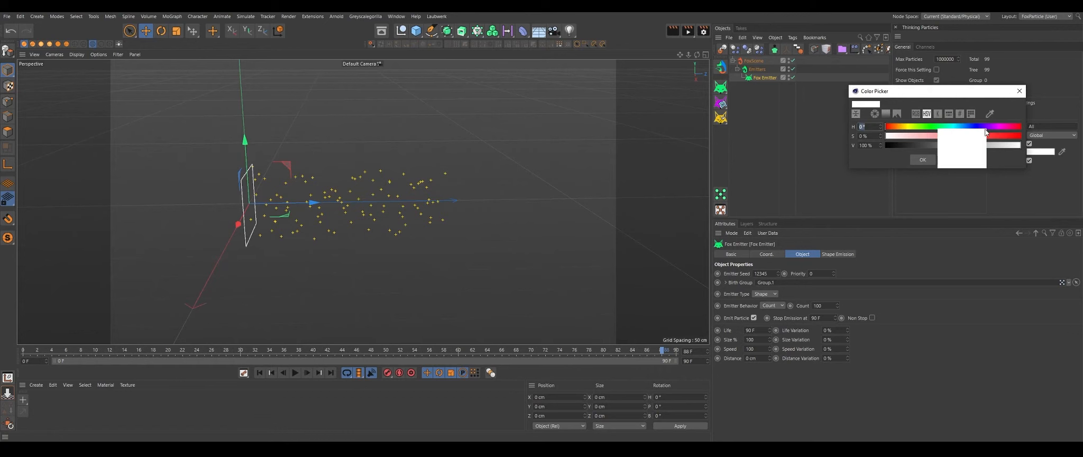
pyautogui.click(1003, 127)
pyautogui.moveTo(1002, 136); pyautogui.dragTo(1029, 135)
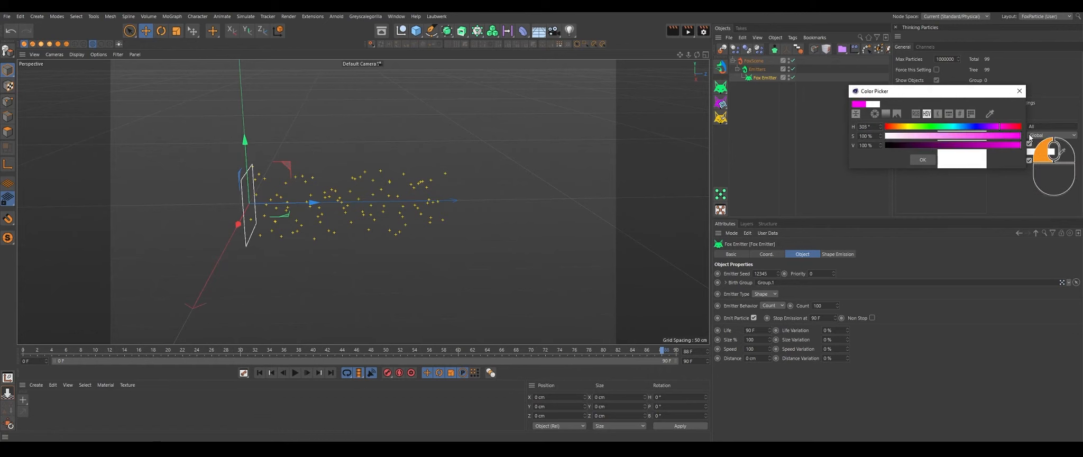
pyautogui.click(926, 161)
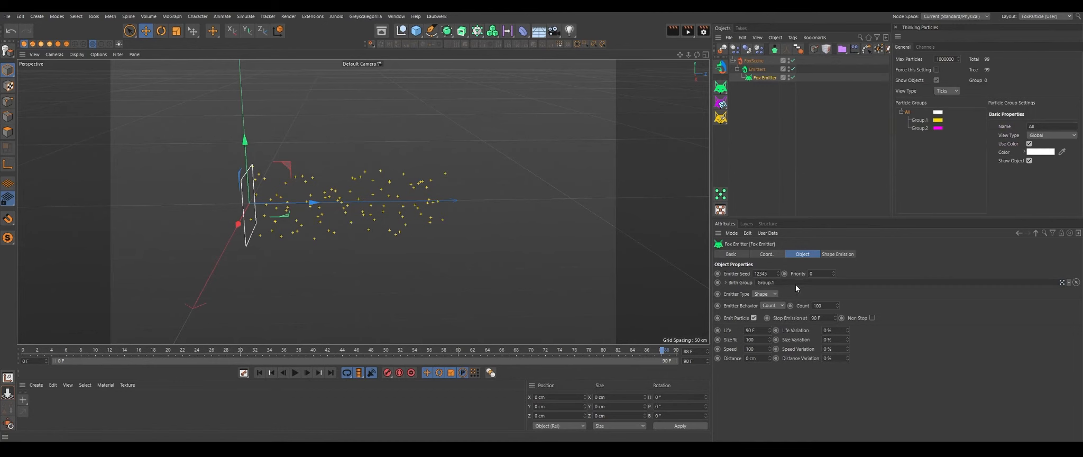
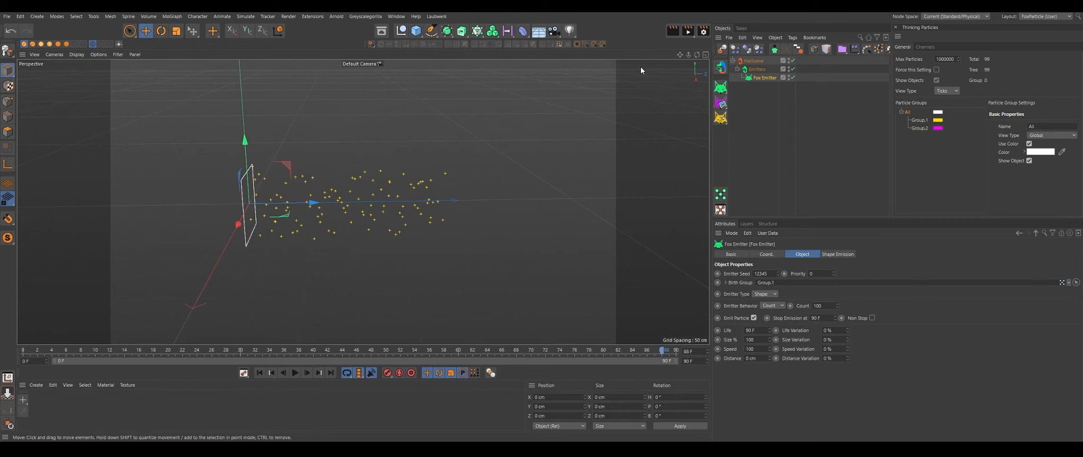
# Add a Group Field object to the scene and attach a FoxField tag to it.
pyautogui.click(842, 49)
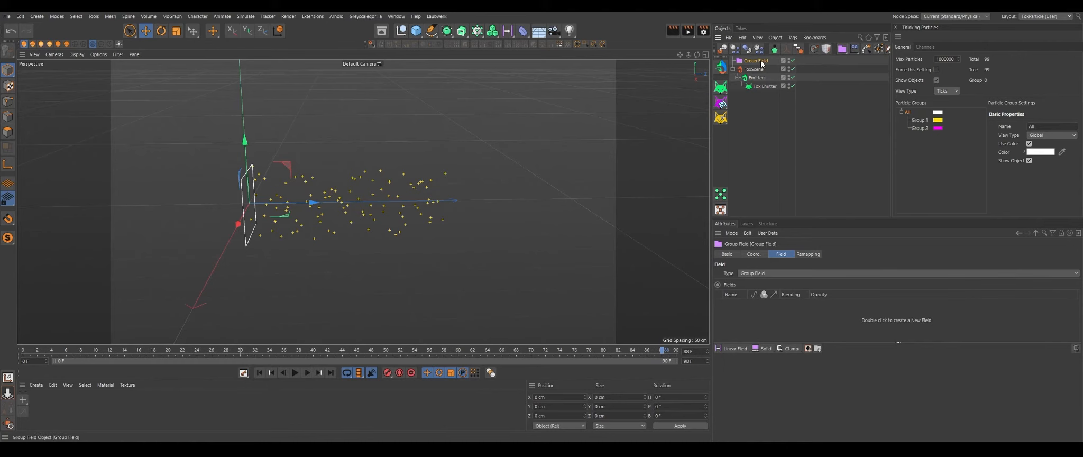
pyautogui.press('Delete')
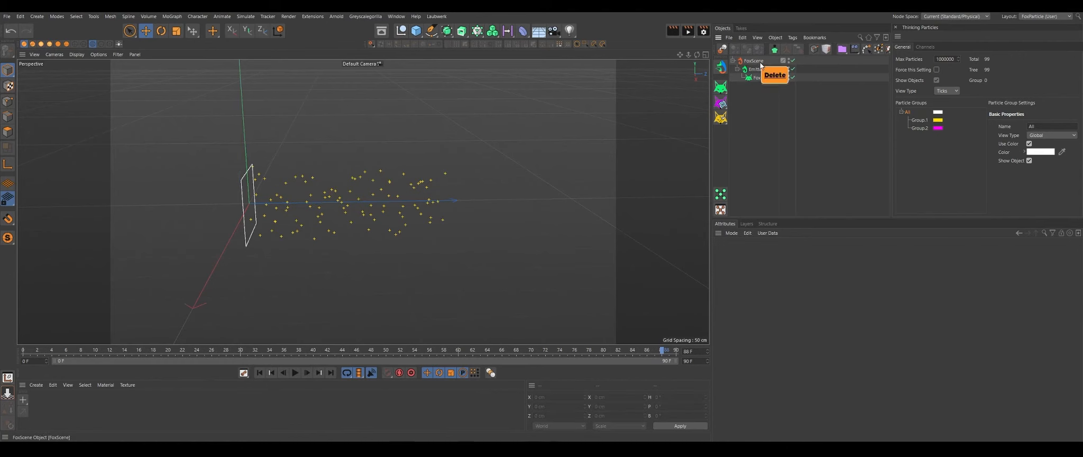
pyautogui.click(506, 31)
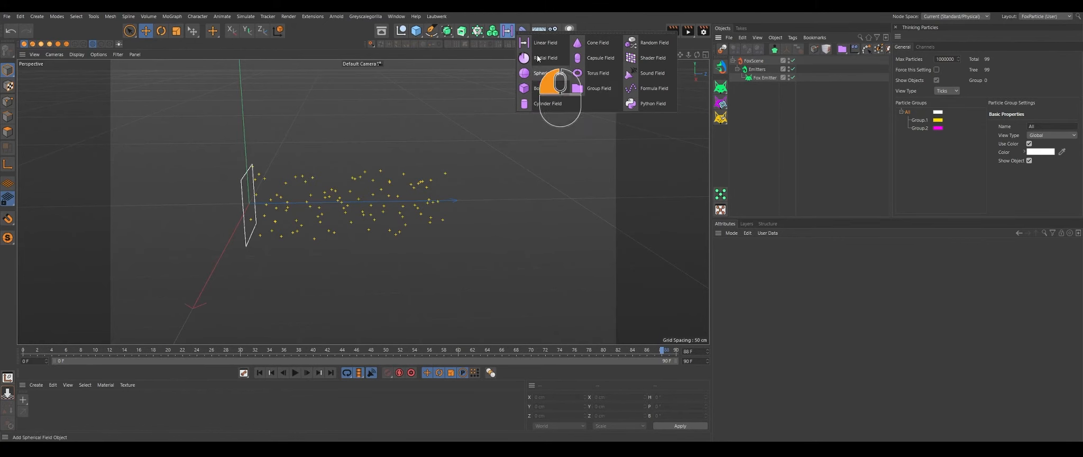
pyautogui.moveTo(629, 68); pyautogui.dragTo(591, 90)
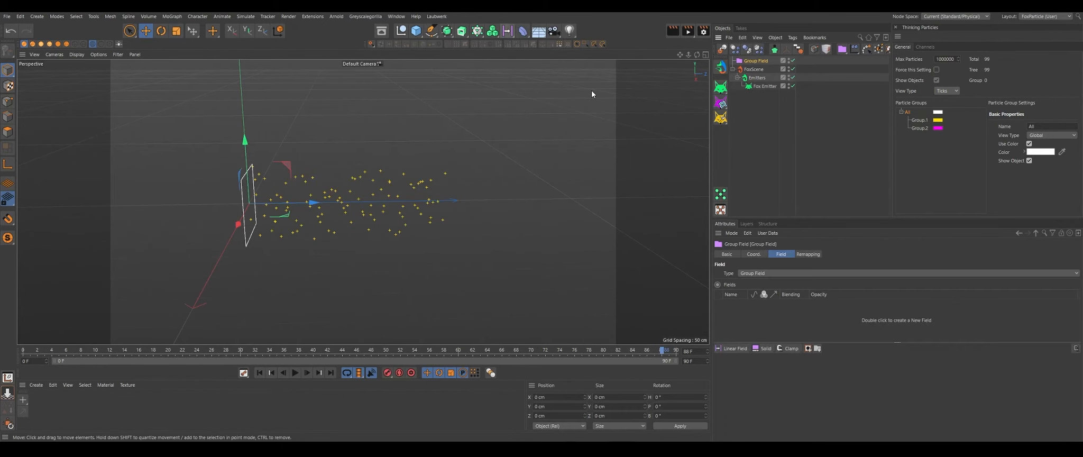
pyautogui.rightClick(757, 61)
pyautogui.moveTo(812, 50)
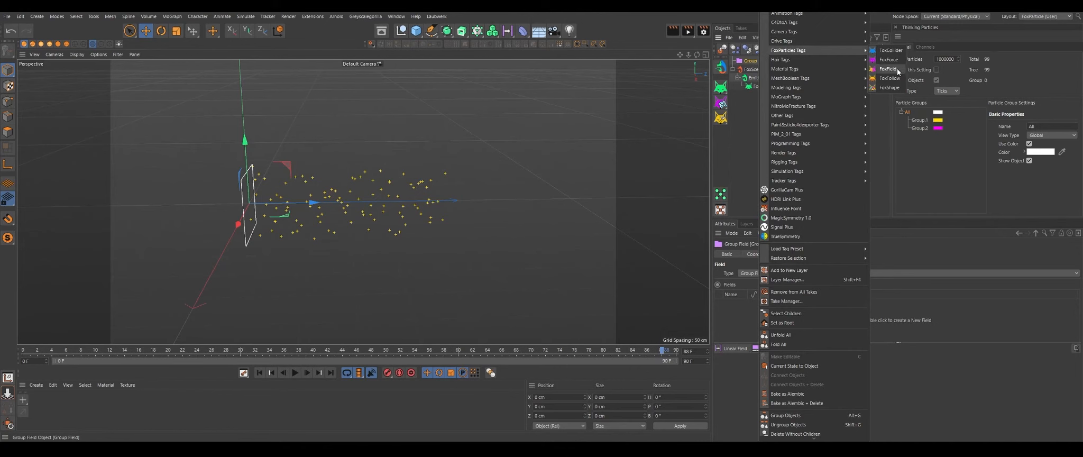
pyautogui.click(897, 69)
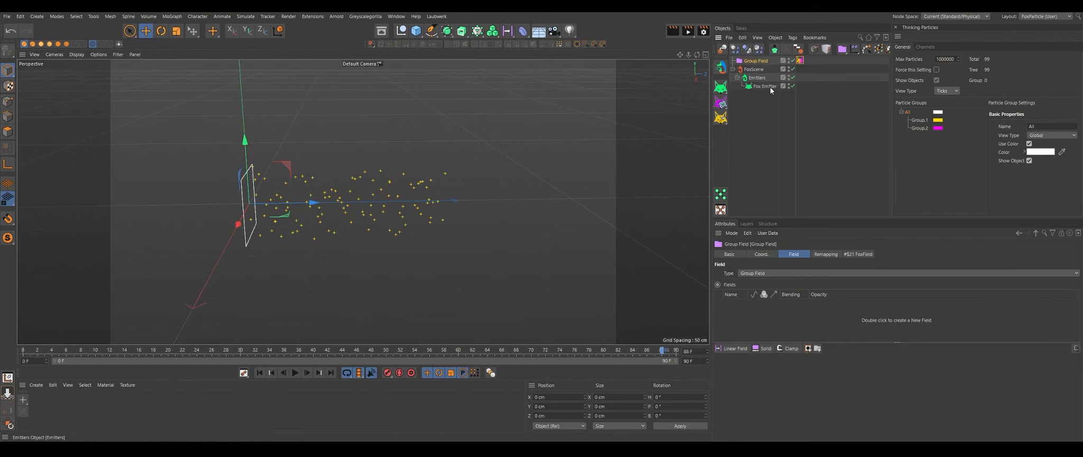
# Assign Group.1 as the FoxField tag's Group and Group.2 as its Result Group.
pyautogui.click(801, 61)
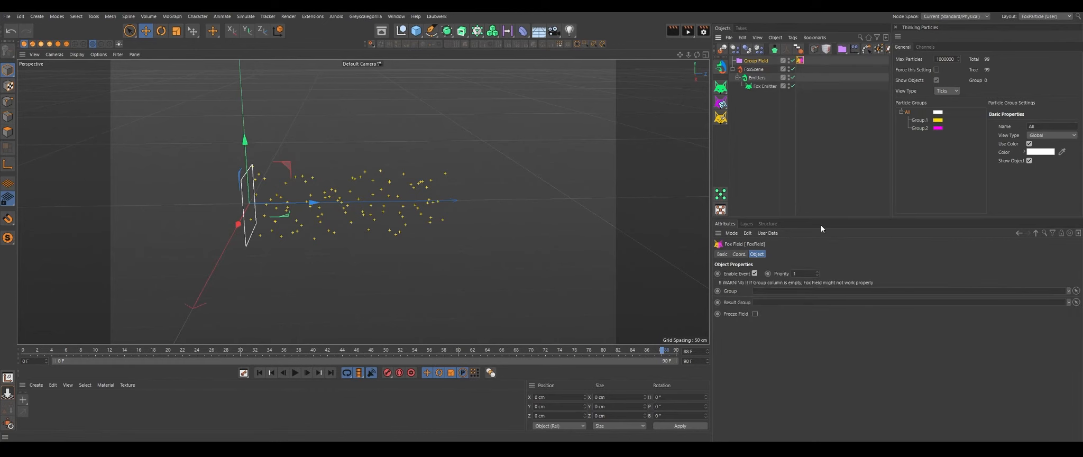
pyautogui.moveTo(921, 120); pyautogui.dragTo(761, 291)
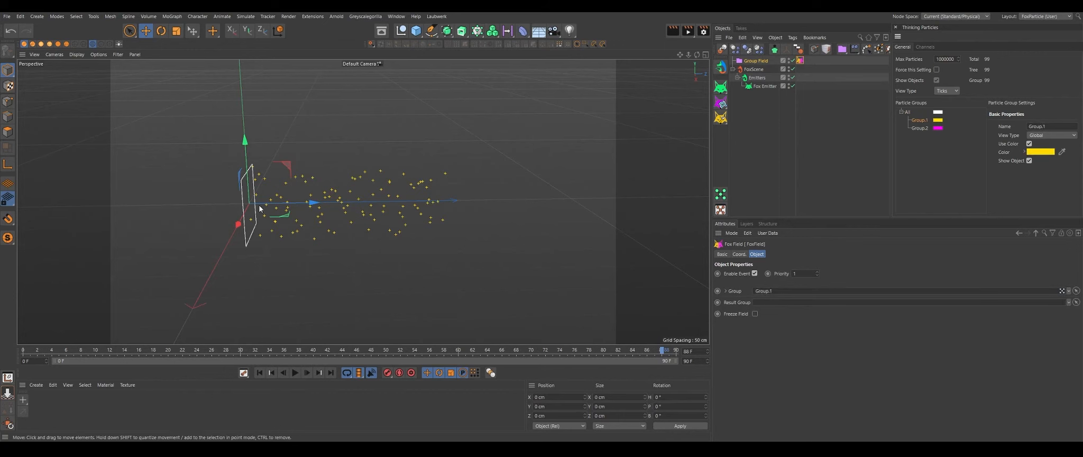
pyautogui.moveTo(920, 128); pyautogui.dragTo(773, 305)
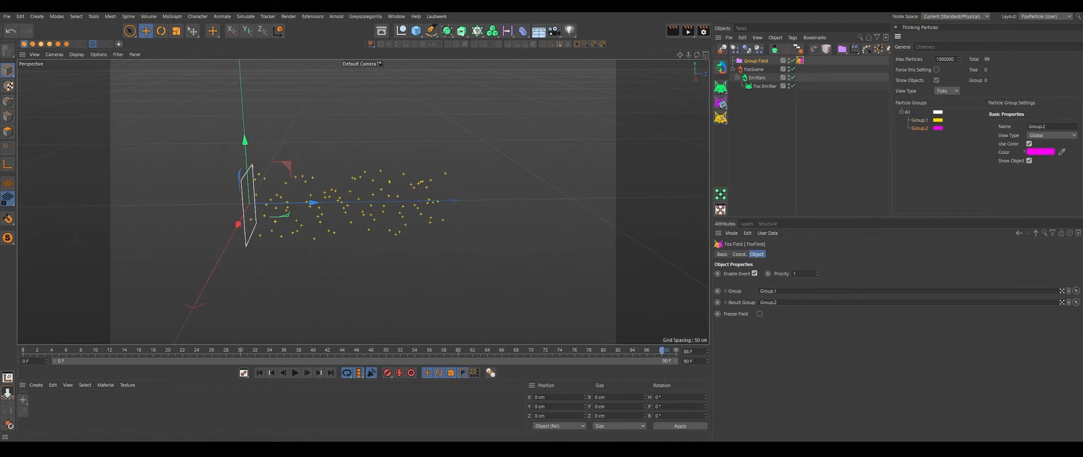
# Add a Box Field to the Group Field, place it about 132 cm along Z and narrow it to about 37 cm deep.
pyautogui.click(756, 61)
pyautogui.click(761, 349)
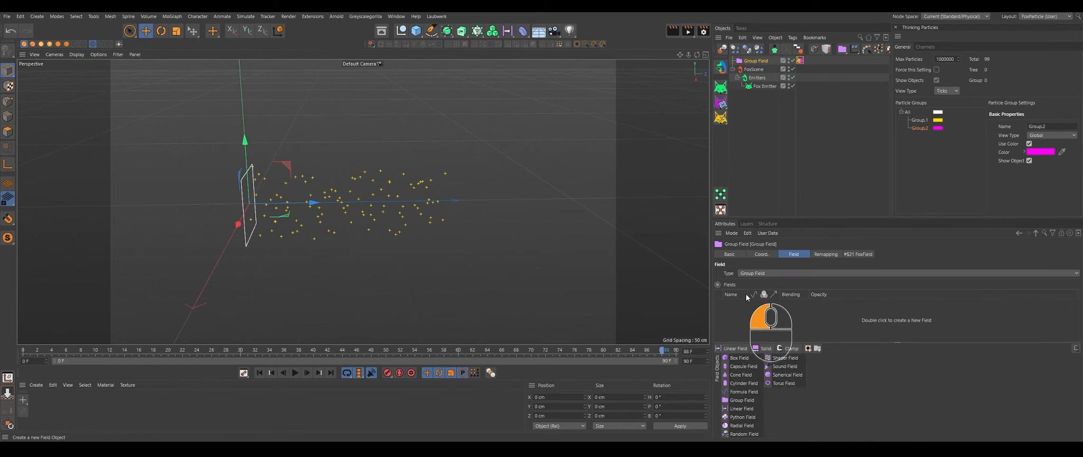
pyautogui.click(740, 358)
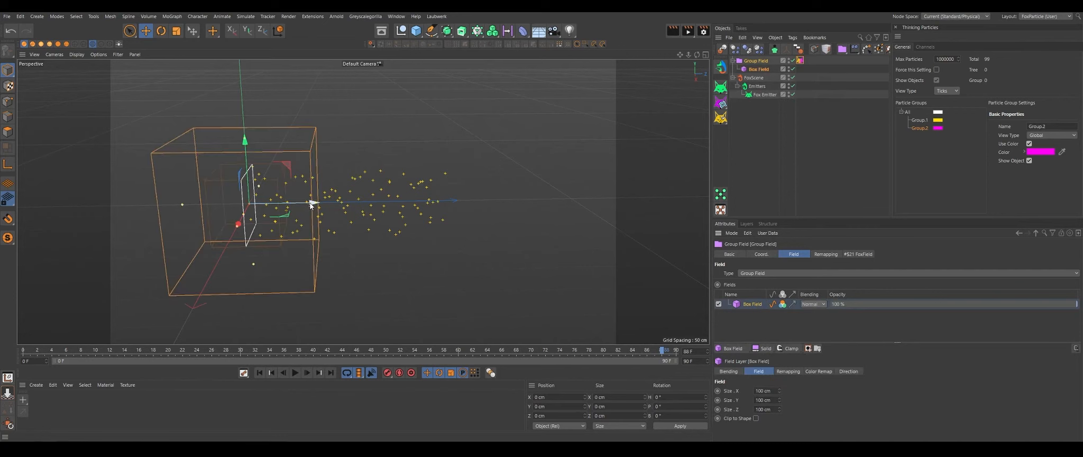
pyautogui.moveTo(311, 204); pyautogui.dragTo(395, 207)
pyautogui.click(439, 202)
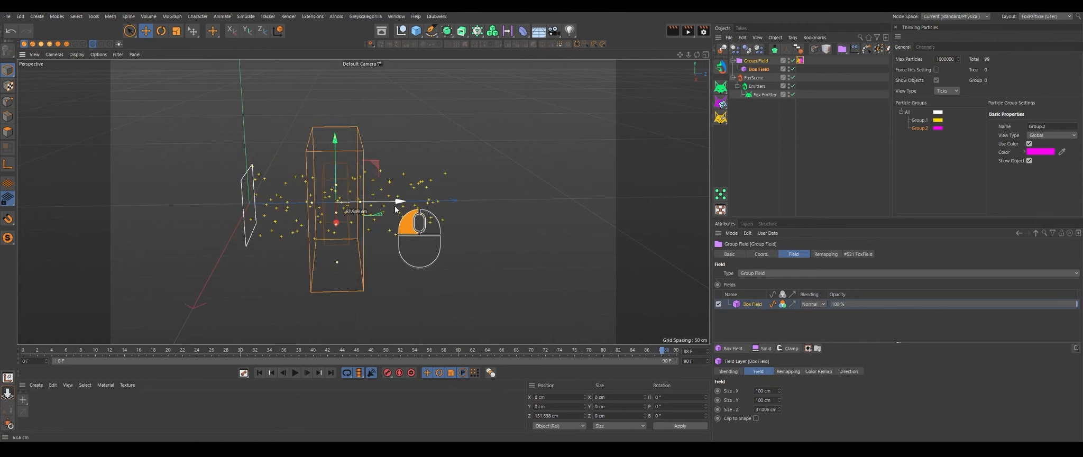
# Play the emission from the start and inspect the particles passing through the box field.
pyautogui.click(259, 373)
pyautogui.click(295, 372)
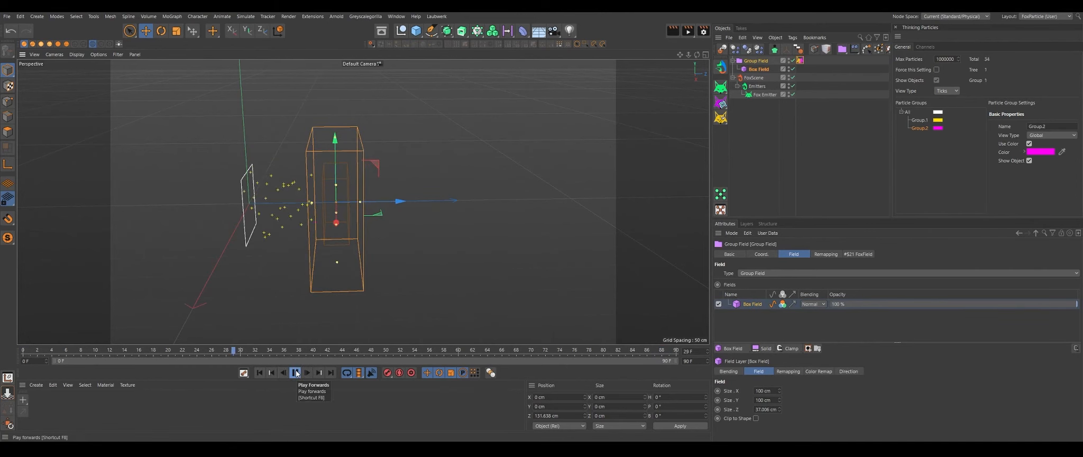
pyautogui.click(296, 373)
pyautogui.keyDown('alt'); pyautogui.moveTo(301, 243); pyautogui.dragTo(332, 180); pyautogui.keyUp('alt')
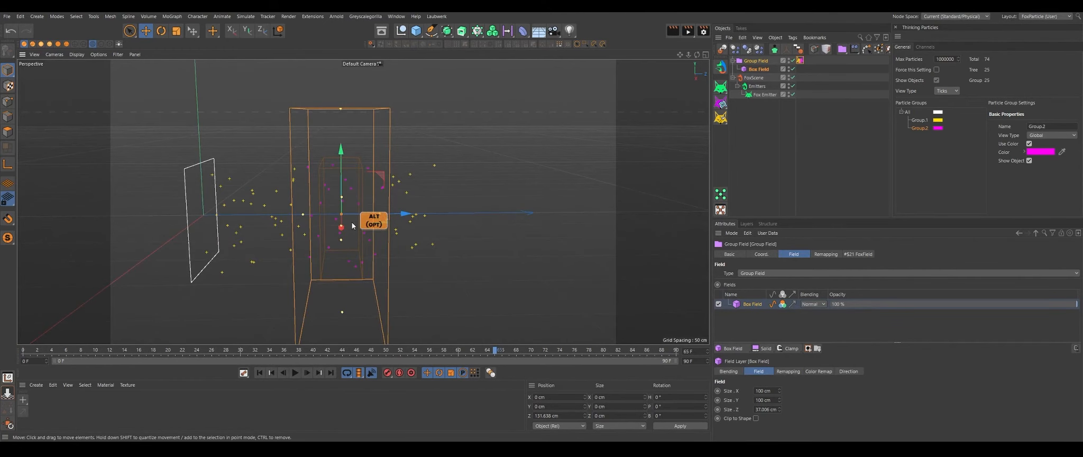
pyautogui.keyDown('alt'); pyautogui.moveTo(379, 215); pyautogui.dragTo(394, 210); pyautogui.keyUp('alt')
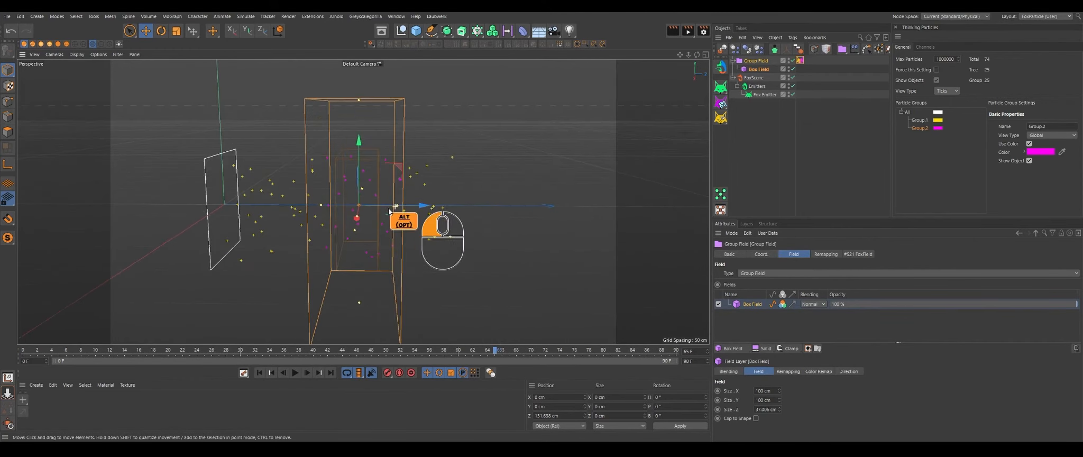
# Recolor the Group.2 particle group turquoise with a hue of 170°, leaving no object selected.
pyautogui.keyDown('alt'); pyautogui.click(939, 128); pyautogui.keyUp('alt')
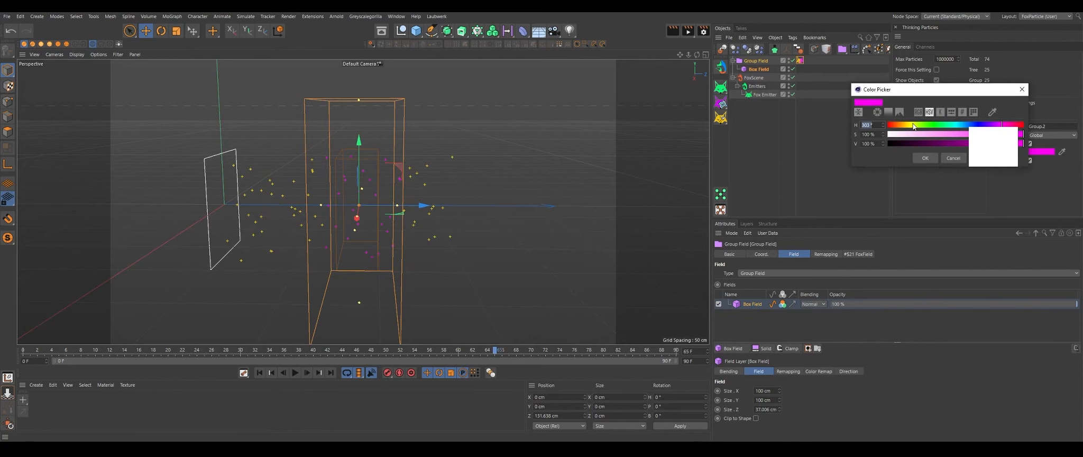
pyautogui.moveTo(913, 126); pyautogui.dragTo(953, 126)
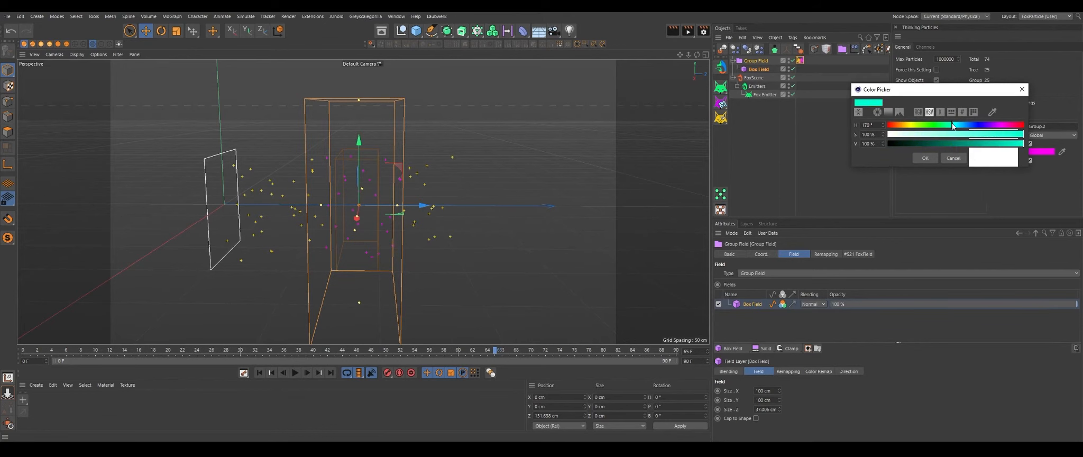
pyautogui.click(926, 158)
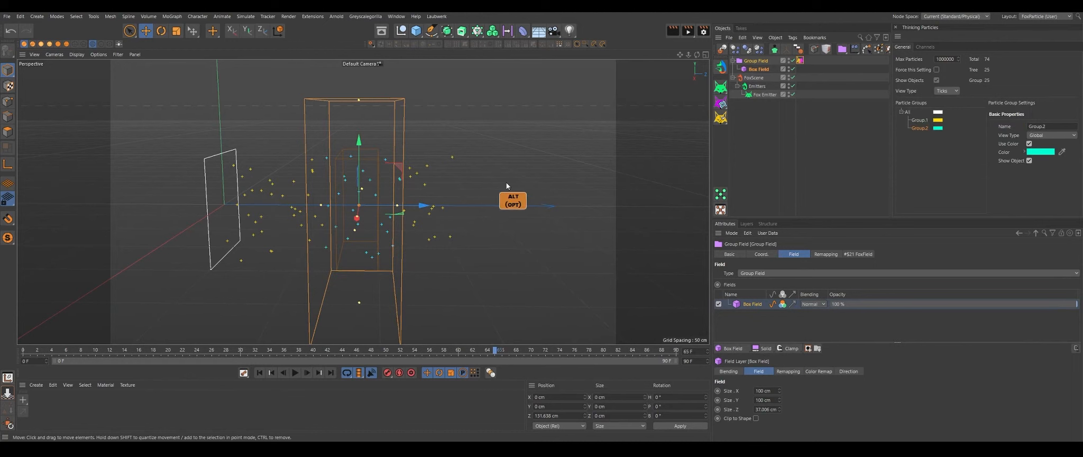
pyautogui.click(547, 154)
pyautogui.keyDown('alt'); pyautogui.moveTo(443, 212); pyautogui.dragTo(418, 236); pyautogui.keyUp('alt')
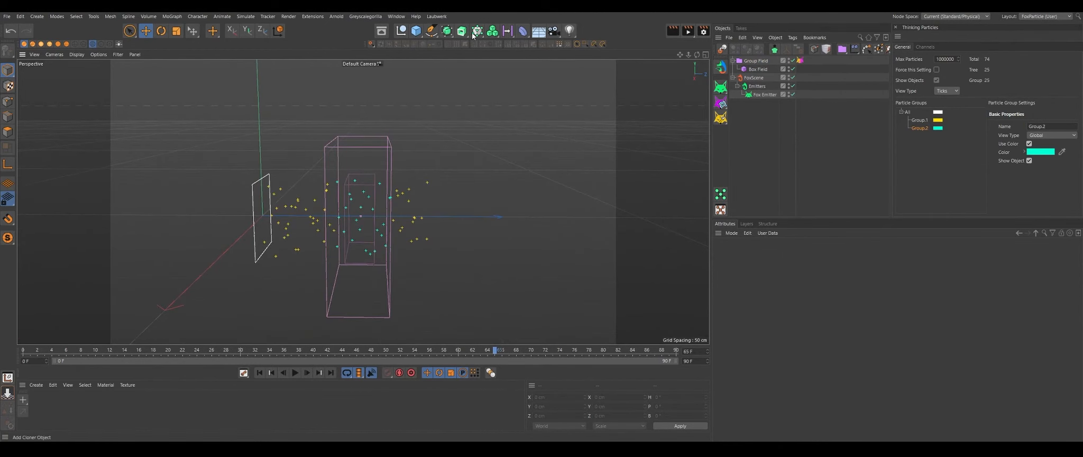
# Add a Tracer linked to the All particle group and play the emission from the start.
pyautogui.moveTo(461, 32); pyautogui.dragTo(571, 98)
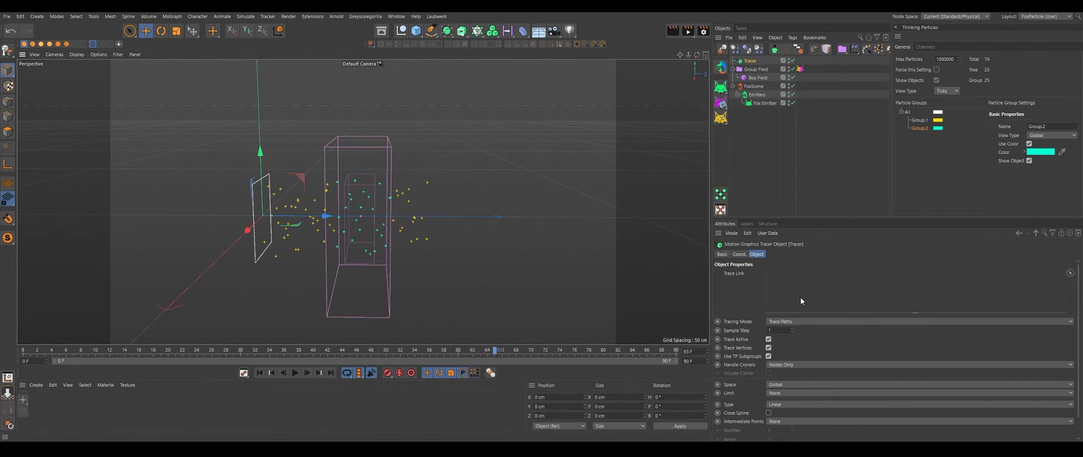
pyautogui.moveTo(907, 112); pyautogui.dragTo(783, 276)
pyautogui.click(259, 373)
pyautogui.click(295, 373)
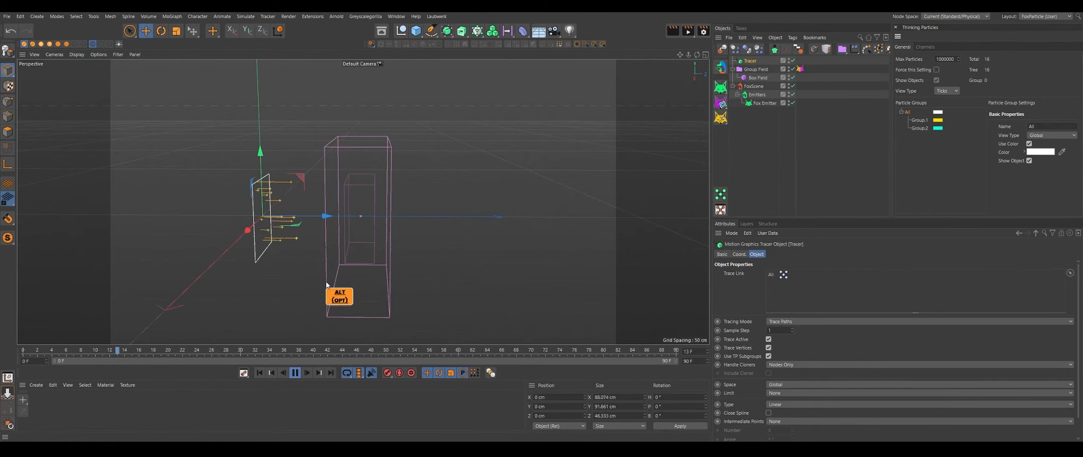
pyautogui.moveTo(324, 280)
pyautogui.keyDown('alt'); pyautogui.mouseDown()
pyautogui.moveTo(354, 241)
pyautogui.moveTo(373, 237)
pyautogui.mouseUp(); pyautogui.keyUp('alt')
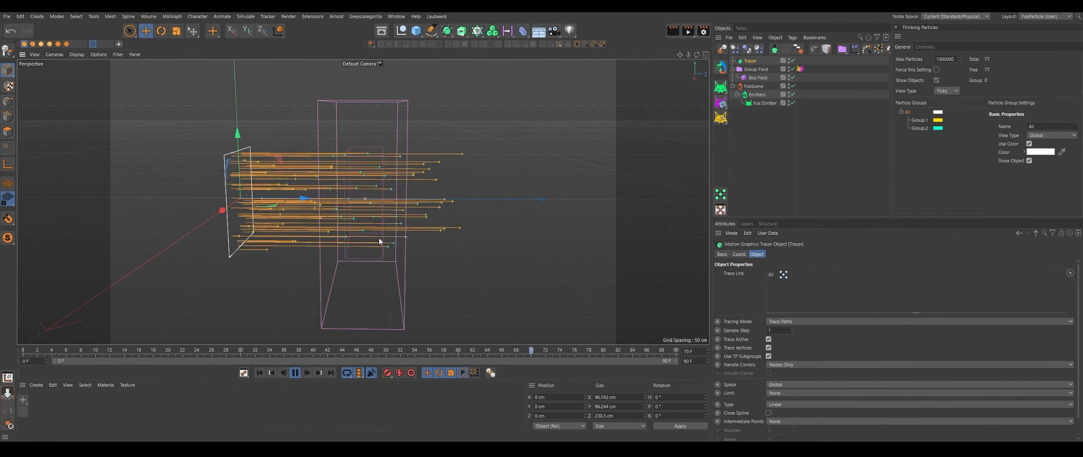
pyautogui.click(296, 373)
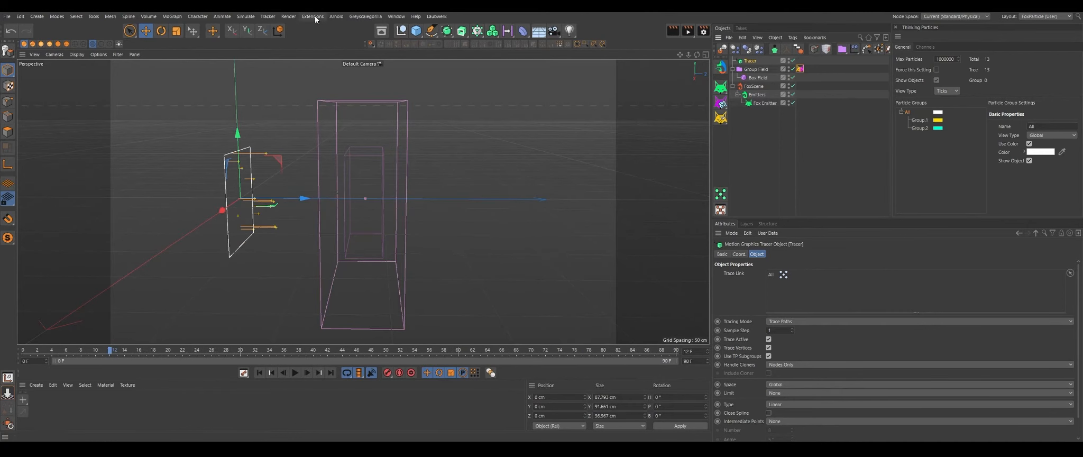
# Add a Turbulence force with 10.42% scale and 15 cm strength, and play the simulation briefly.
pyautogui.click(248, 17)
pyautogui.moveTo(251, 77)
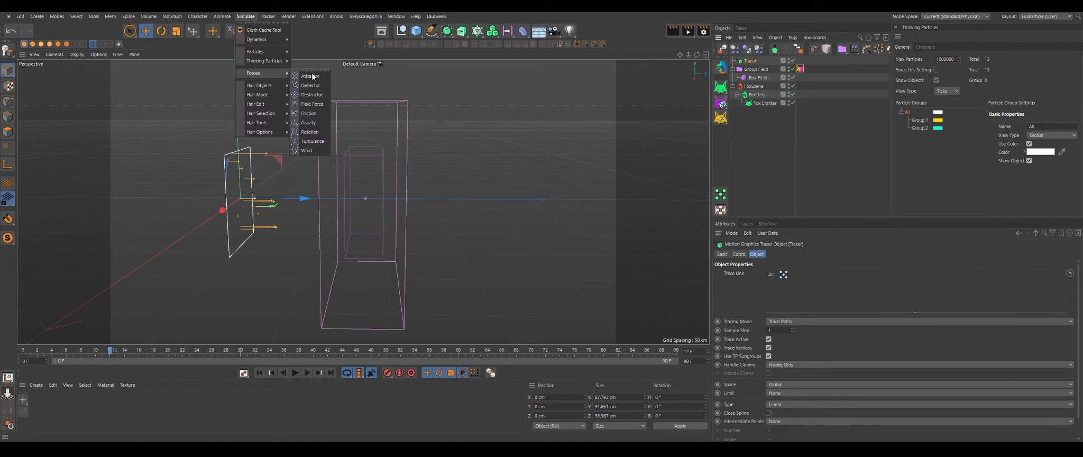
pyautogui.click(312, 141)
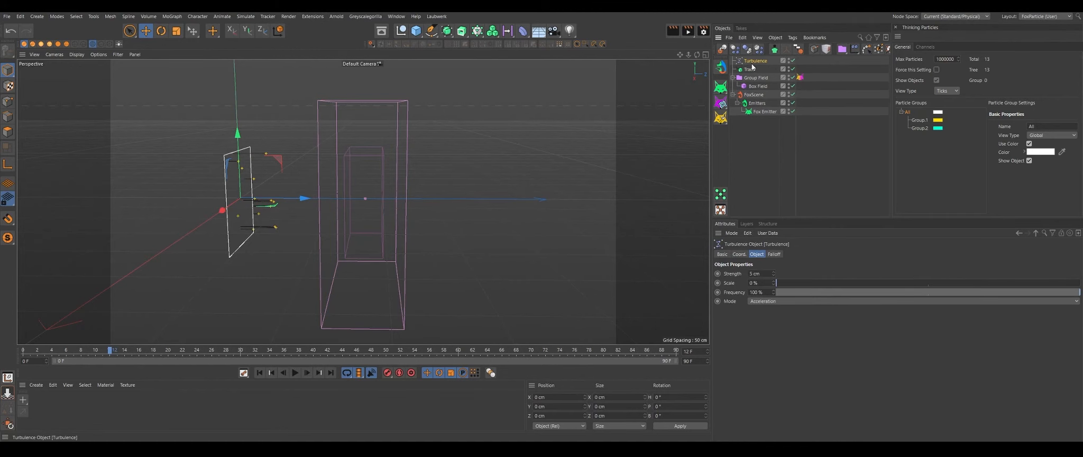
pyautogui.moveTo(782, 282); pyautogui.dragTo(656, 264)
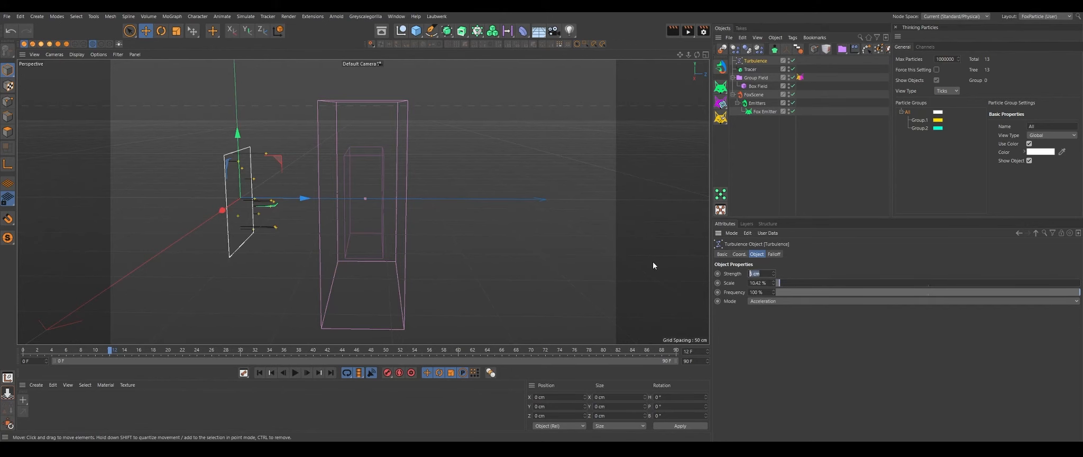
pyautogui.write('15')
pyautogui.press('Return')
pyautogui.click(297, 370)
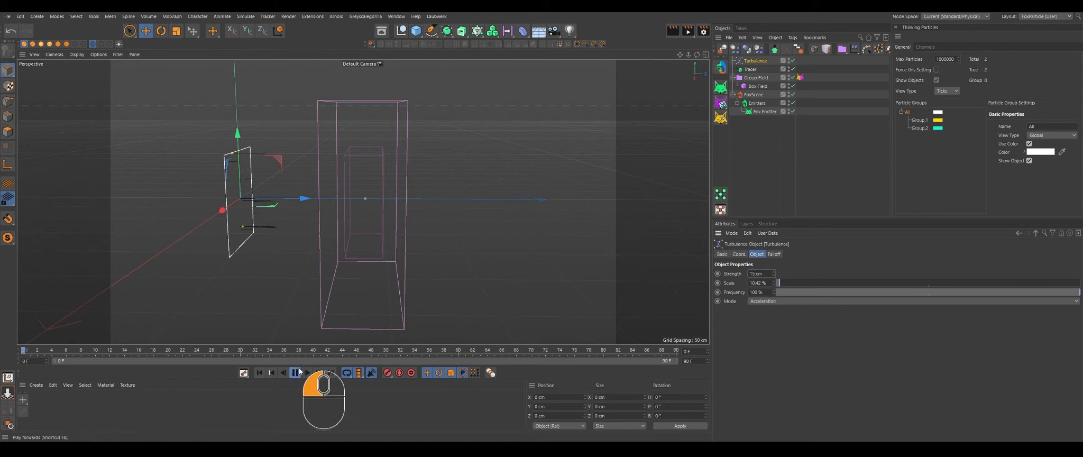
# Attach a FoxForce tag to the Turbulence object.
pyautogui.rightClick(757, 63)
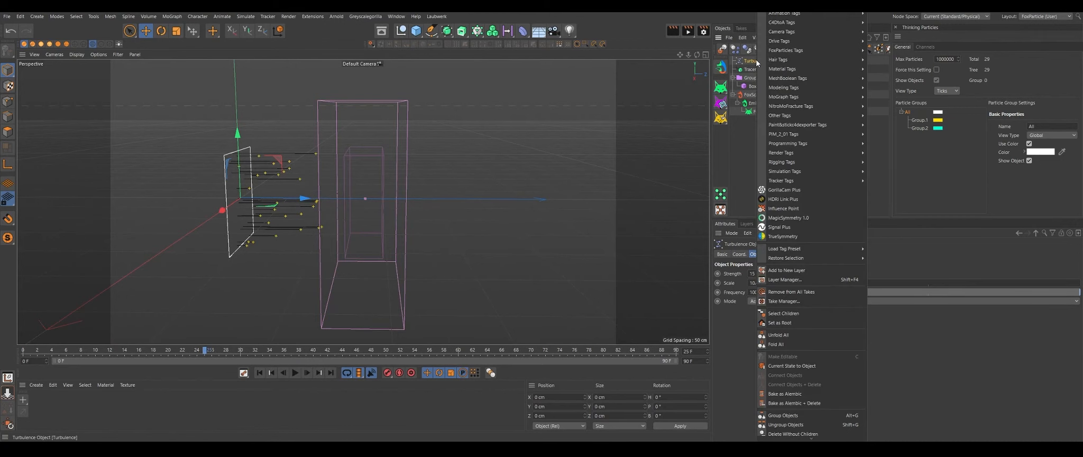
pyautogui.moveTo(808, 52)
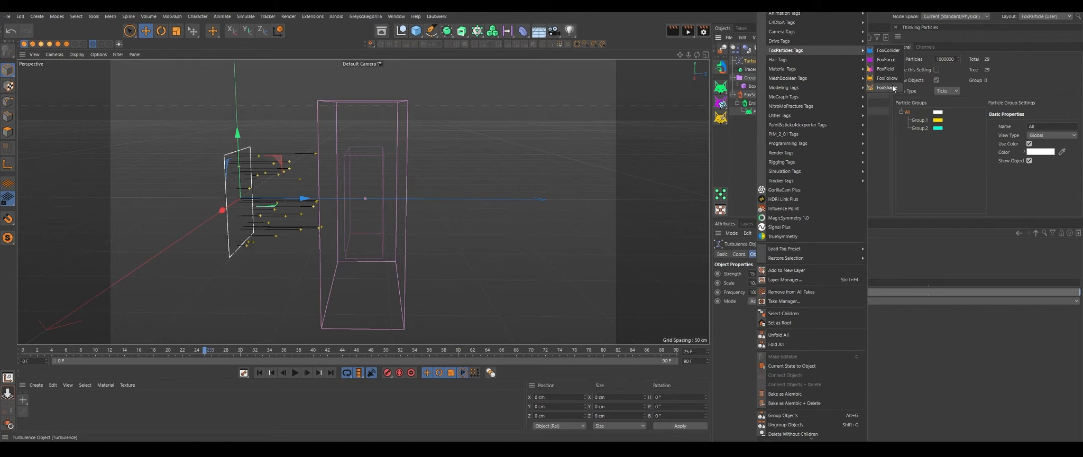
pyautogui.click(890, 61)
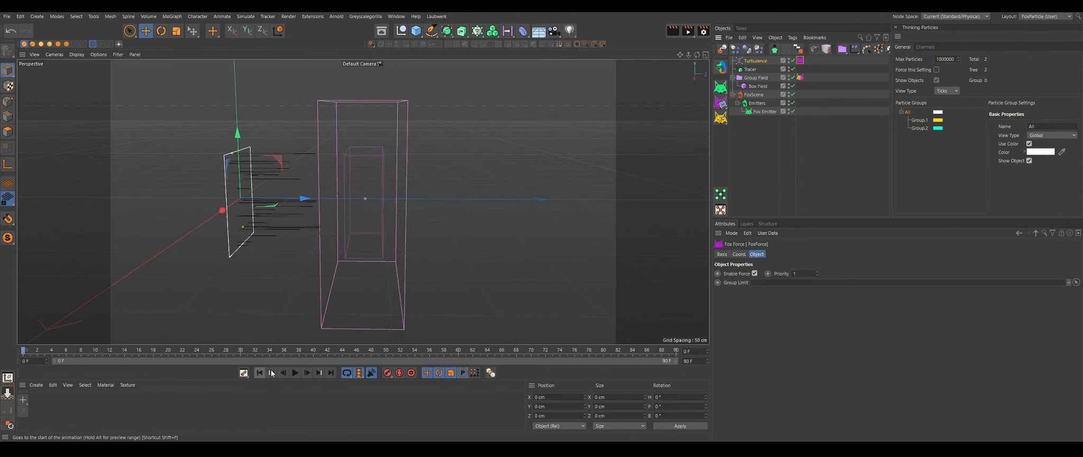
# Play the emission to check the turbulence on the traced particle paths, and return to the first frame.
pyautogui.click(296, 373)
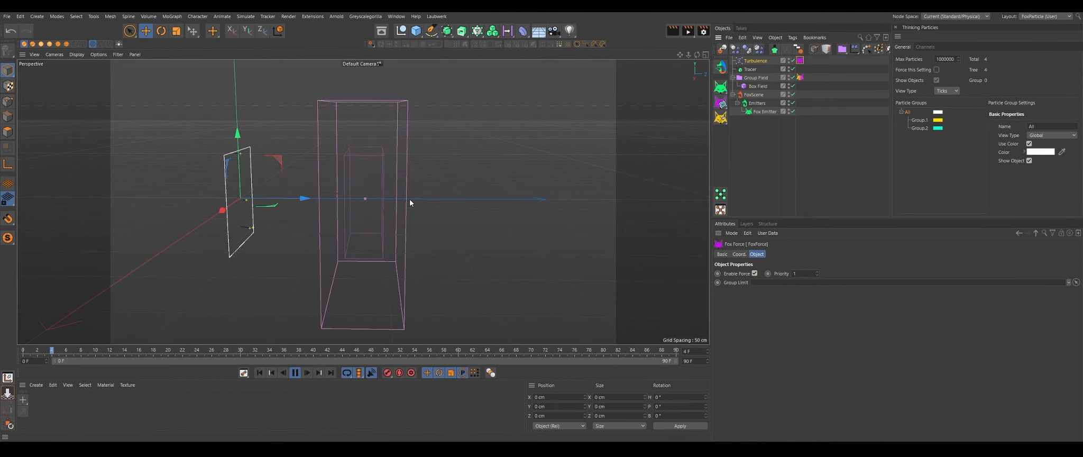
pyautogui.click(756, 147)
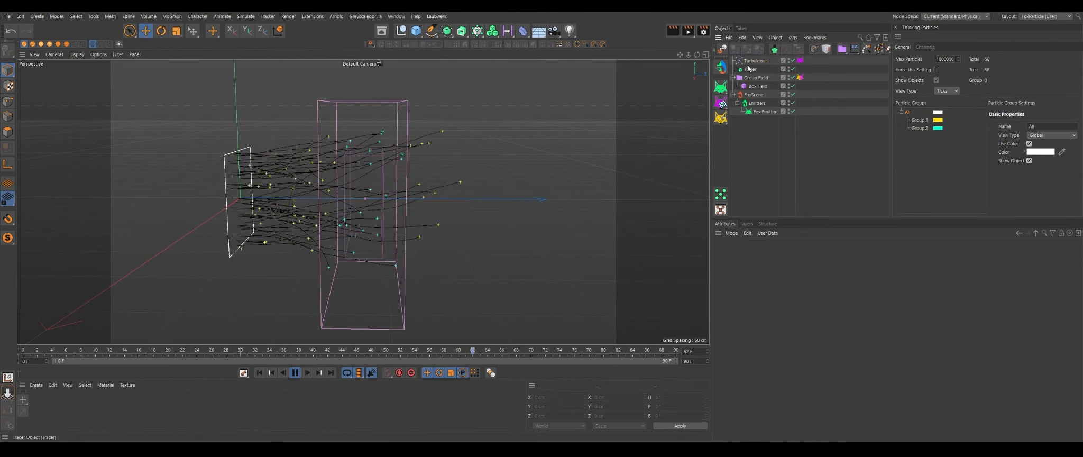
pyautogui.click(750, 69)
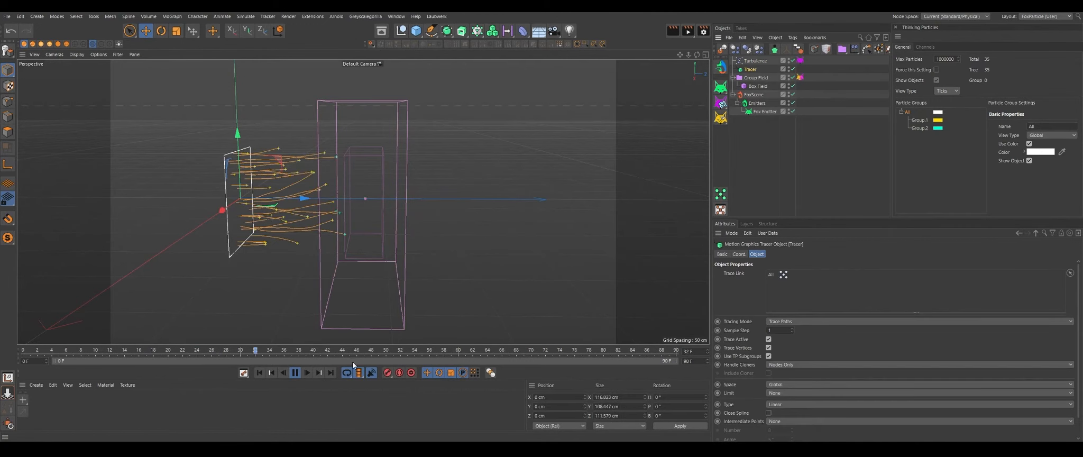
pyautogui.click(259, 373)
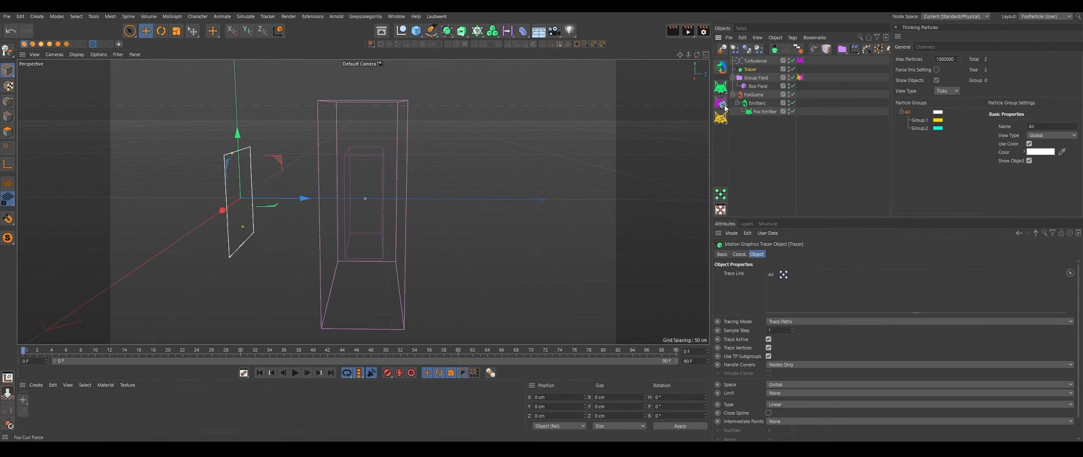
# Add a Fox Velocity Force to the FoxScene.
pyautogui.click(723, 103)
pyautogui.click(787, 132)
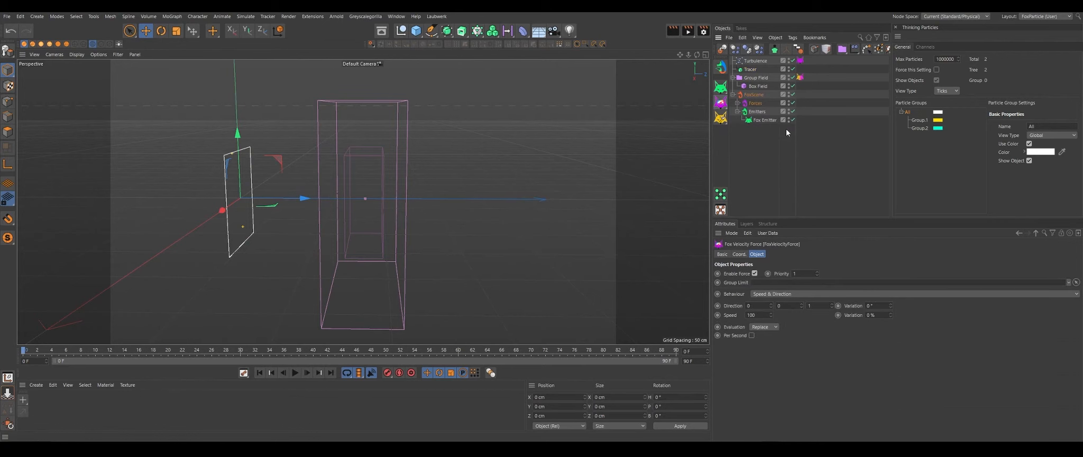
# Play the emission with the velocity force active, and limit the Fox Velocity Force to Group.2.
pyautogui.click(738, 103)
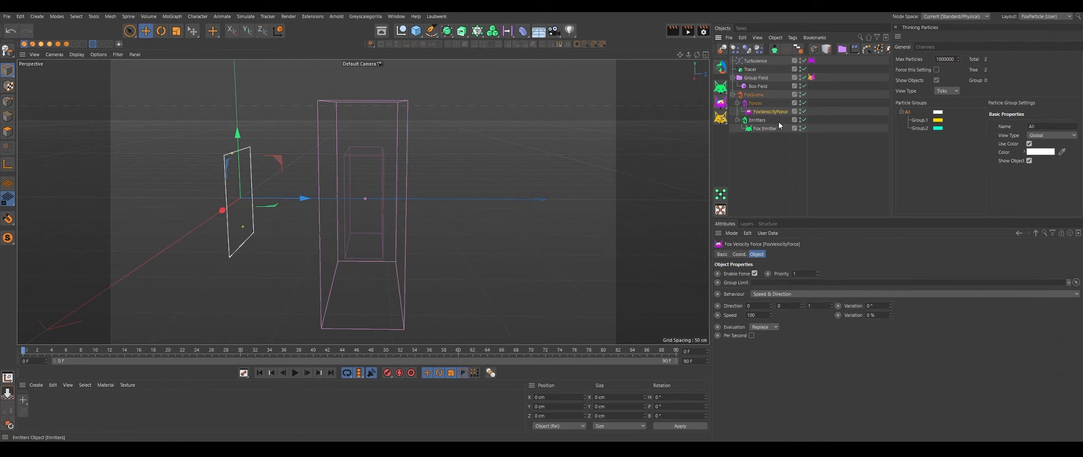
pyautogui.click(296, 372)
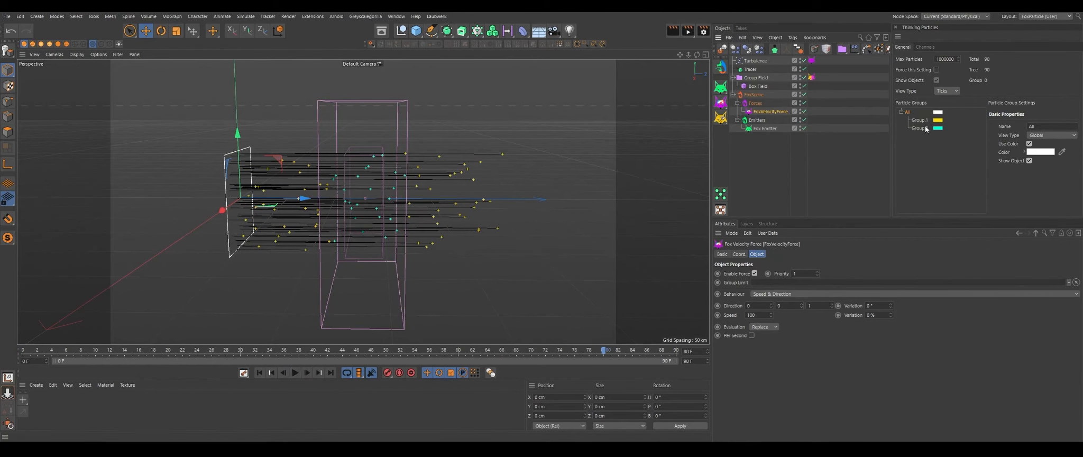
pyautogui.moveTo(926, 129); pyautogui.dragTo(779, 282)
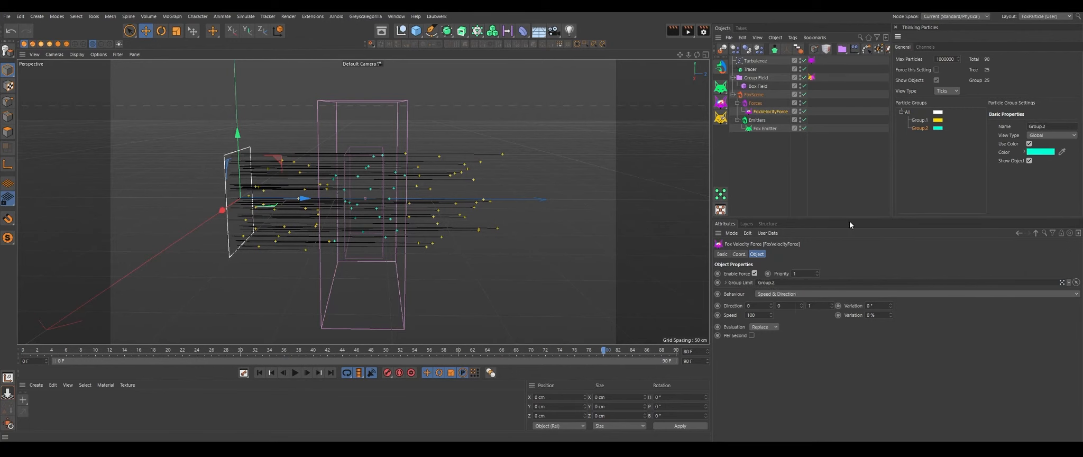
# Play the emission with the limited velocity force and examine the highlighted Tracer paths through the box field from another angle.
pyautogui.click(295, 373)
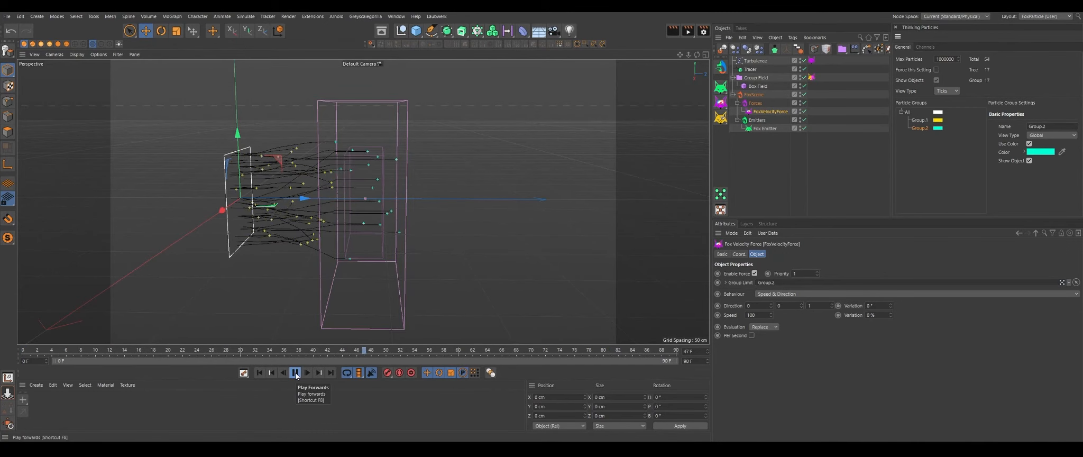
pyautogui.click(296, 374)
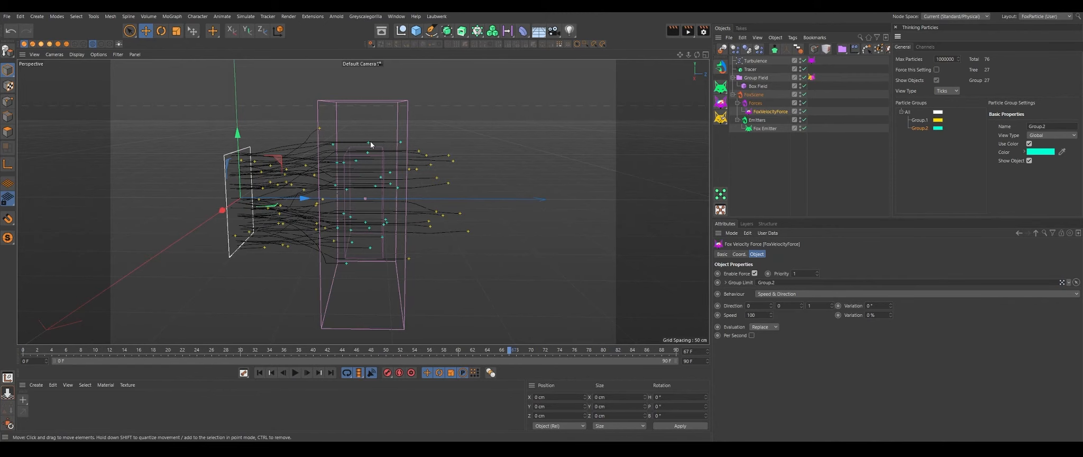
pyautogui.click(758, 69)
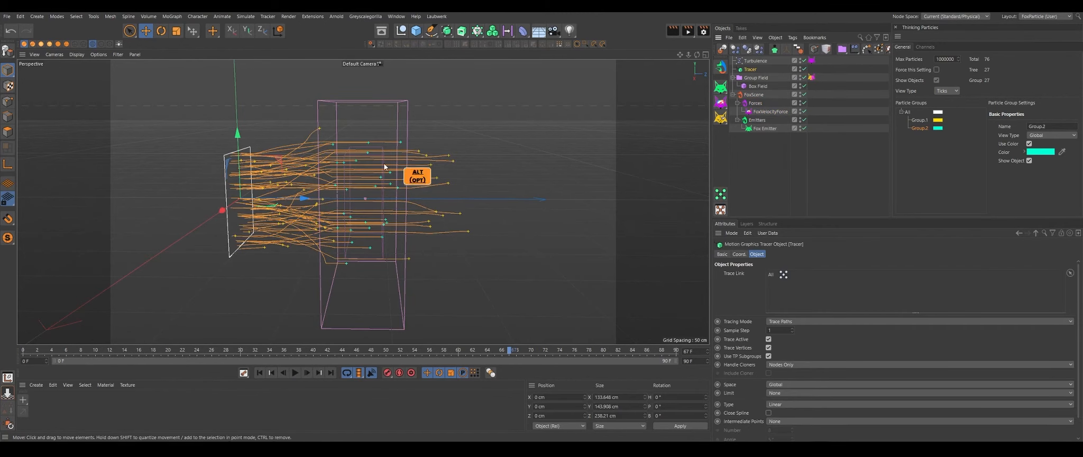
pyautogui.keyDown('alt'); pyautogui.moveTo(384, 166); pyautogui.dragTo(306, 165); pyautogui.keyUp('alt')
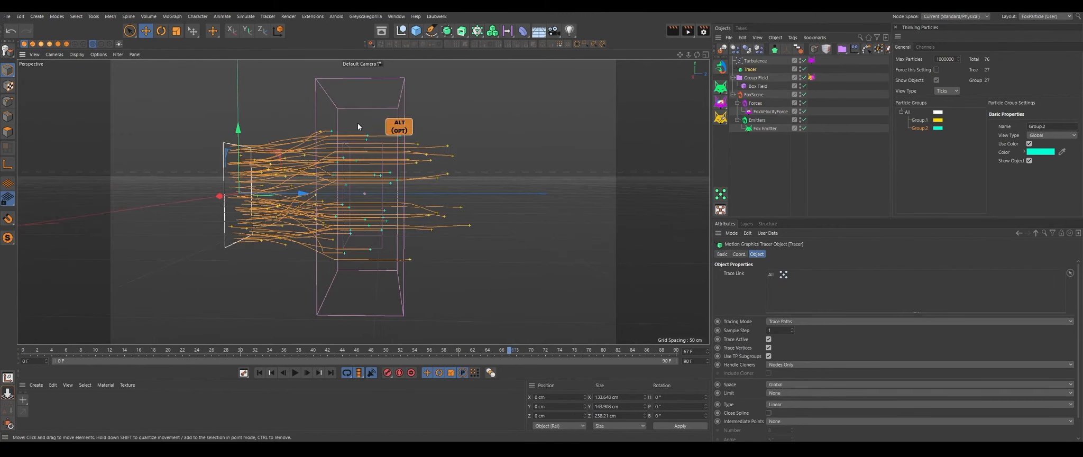
pyautogui.click(297, 372)
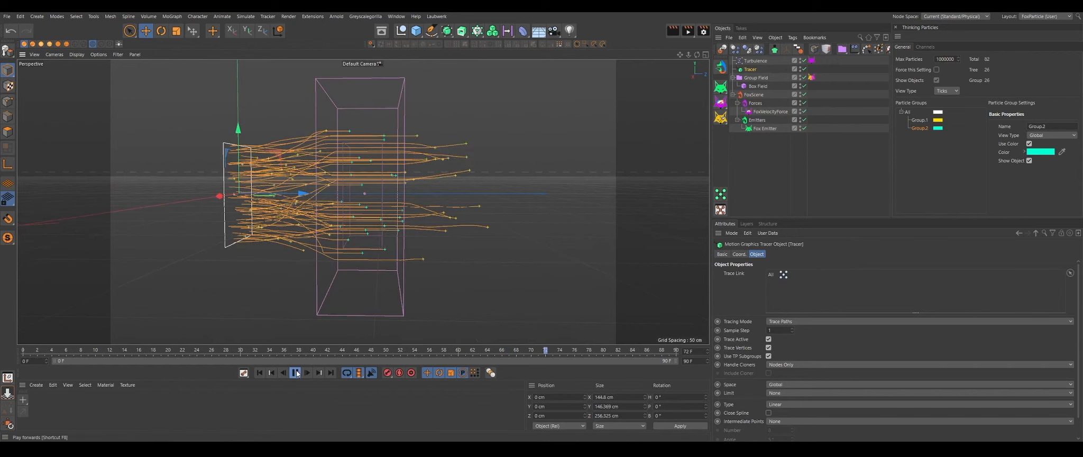
pyautogui.click(297, 373)
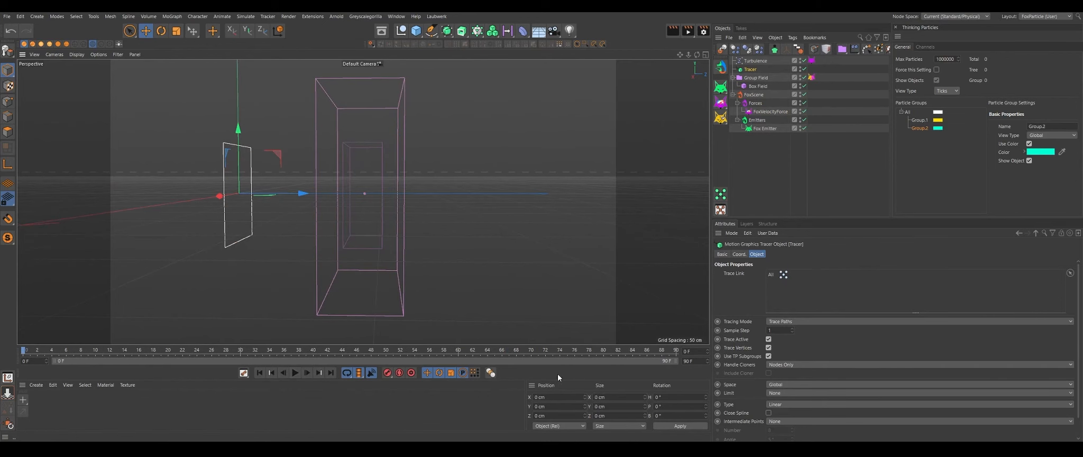
# Extend the timeline to 300 F, and set the Fox Emitter to a 300 F life with Non Stop emission.
pyautogui.write('300')
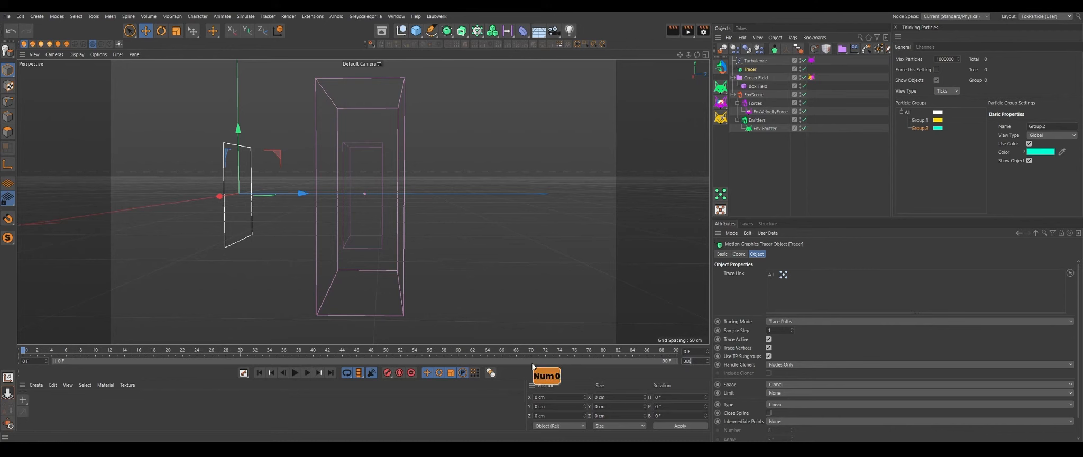
pyautogui.press('Return')
pyautogui.click(766, 128)
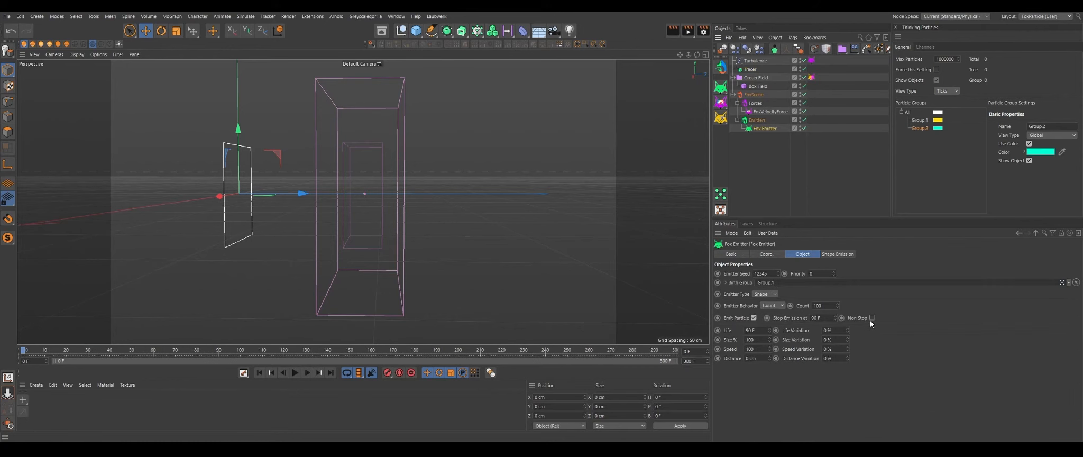
pyautogui.doubleClick(758, 330)
pyautogui.write('300')
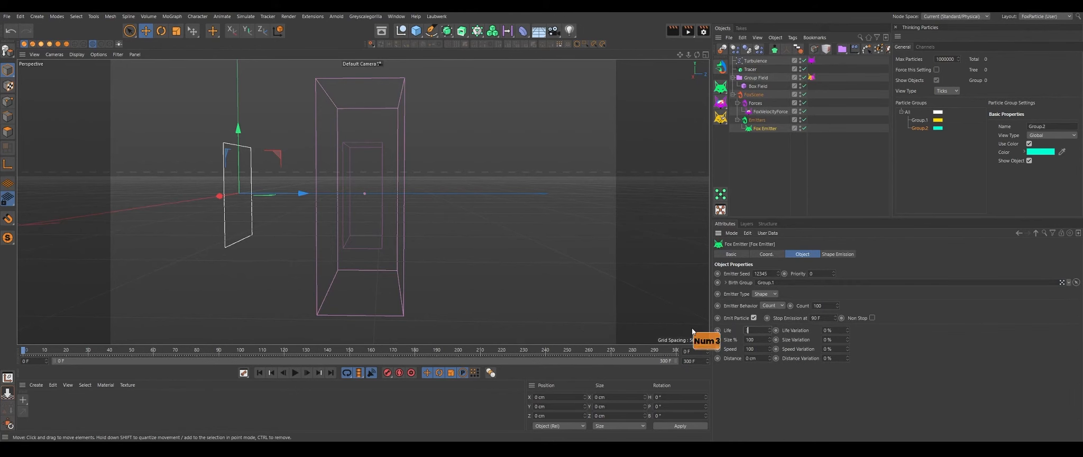
pyautogui.click(872, 318)
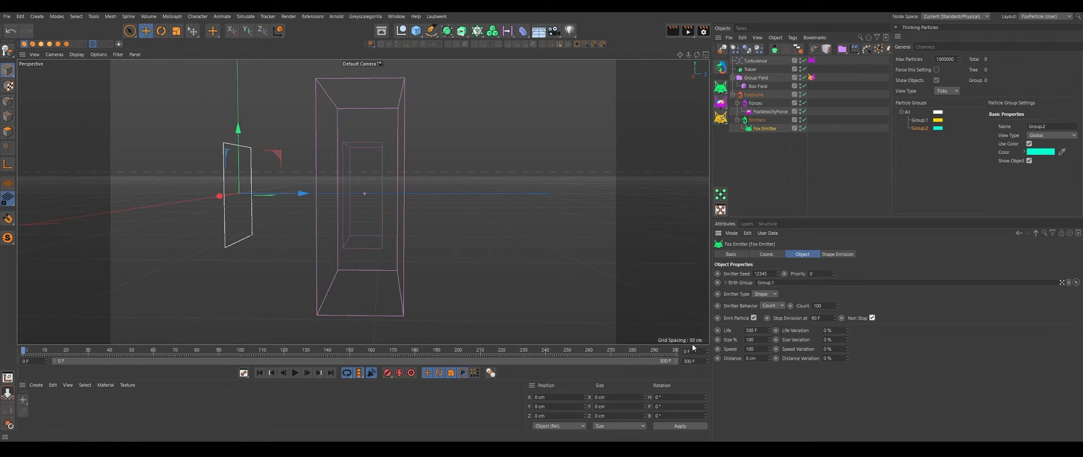
# Examine the non-stop emission's traced paths from several angles, and review the Turbulence, Tracer and Fox Velocity Force objects.
pyautogui.click(296, 372)
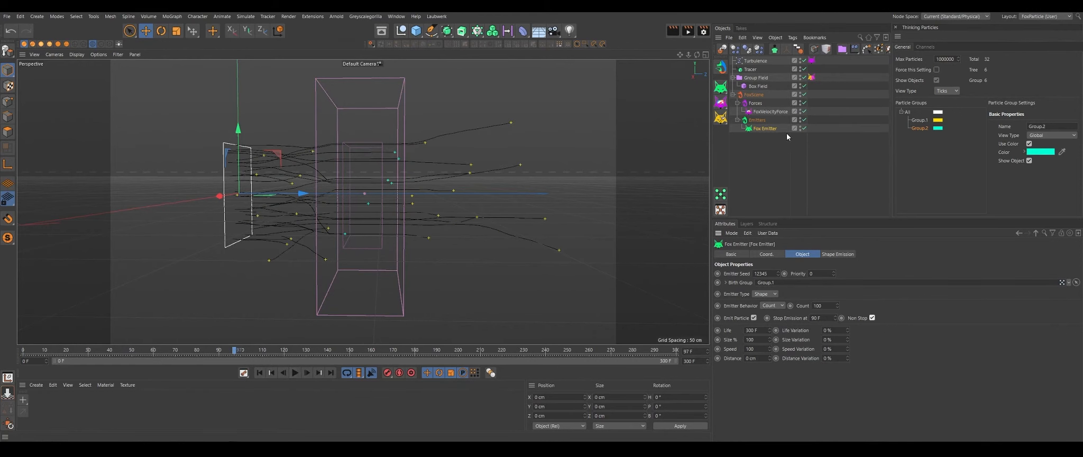
pyautogui.click(762, 62)
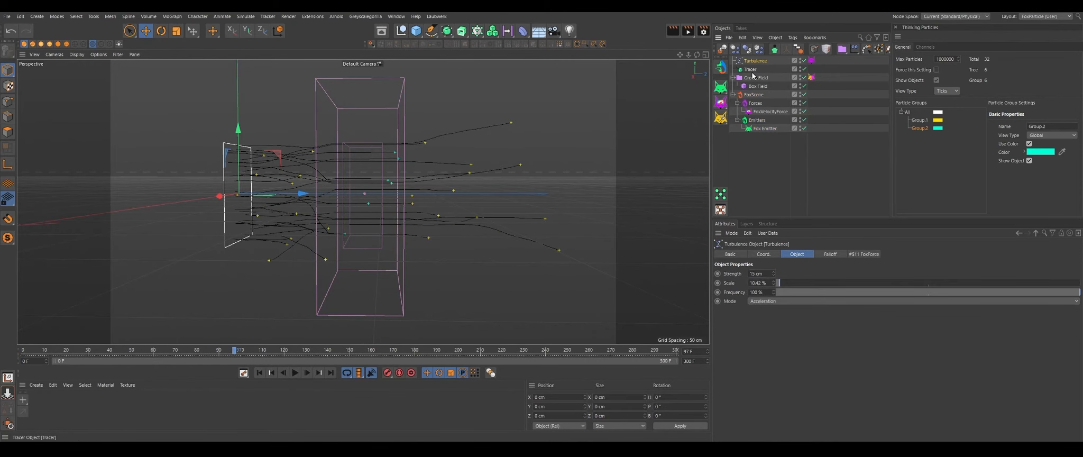
pyautogui.click(751, 71)
pyautogui.keyDown('alt'); pyautogui.moveTo(336, 160); pyautogui.dragTo(336, 173); pyautogui.keyUp('alt')
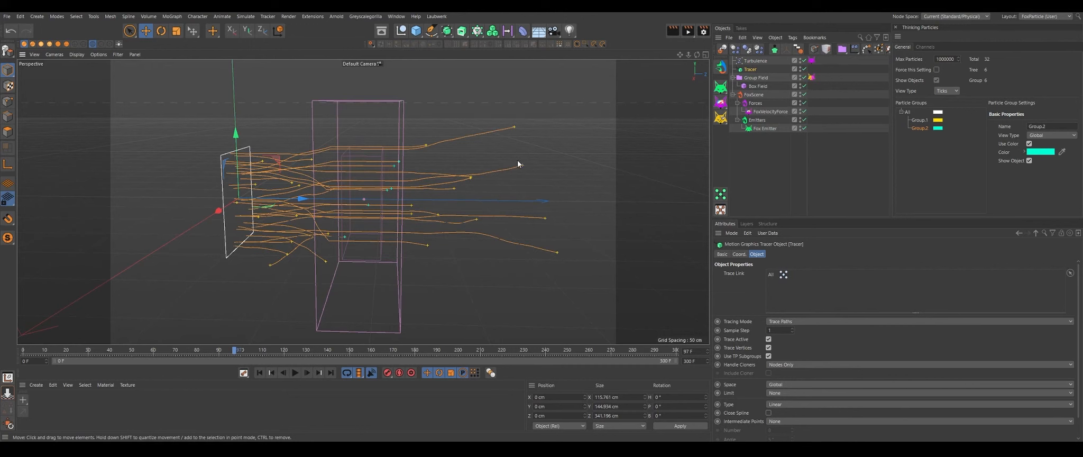
pyautogui.click(771, 112)
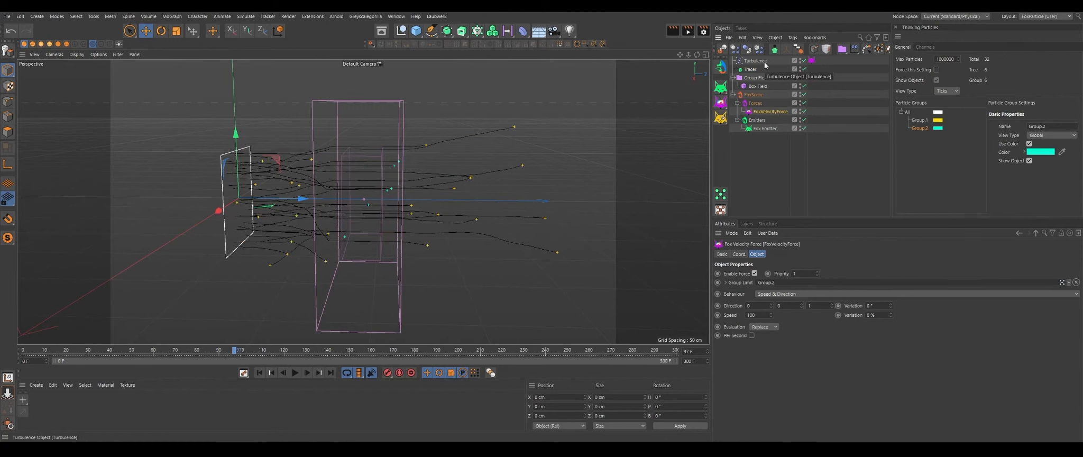
pyautogui.keyDown('alt'); pyautogui.moveTo(376, 172); pyautogui.dragTo(347, 192); pyautogui.keyUp('alt')
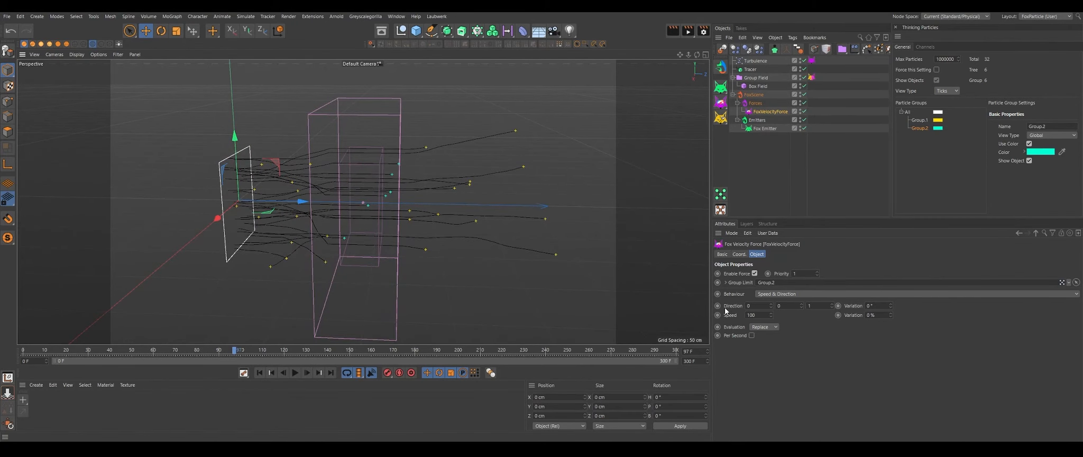
# Set the Fox Velocity Force direction to 0, 1, 0 and play the emission from the first frame.
pyautogui.doubleClick(820, 306)
pyautogui.write('0')
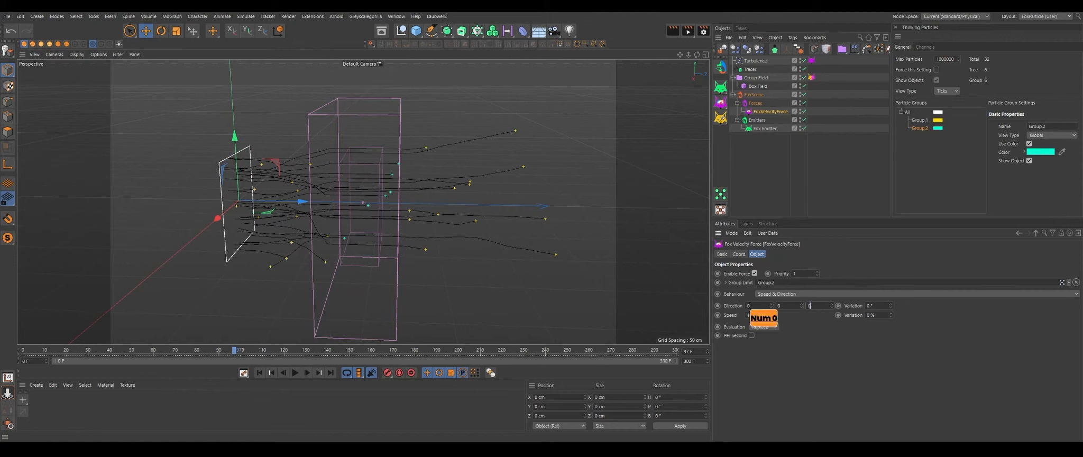
pyautogui.moveTo(789, 306); pyautogui.dragTo(759, 307)
pyautogui.write('1')
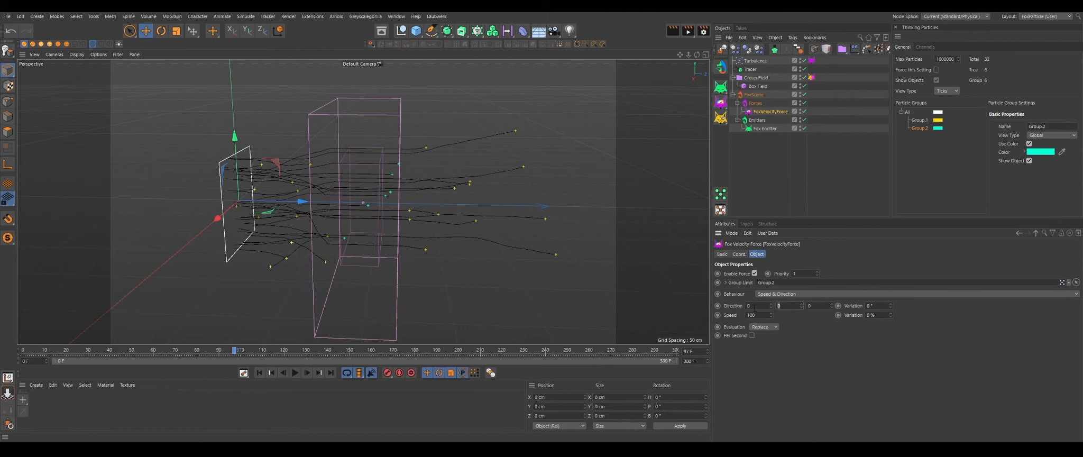
pyautogui.press('Return')
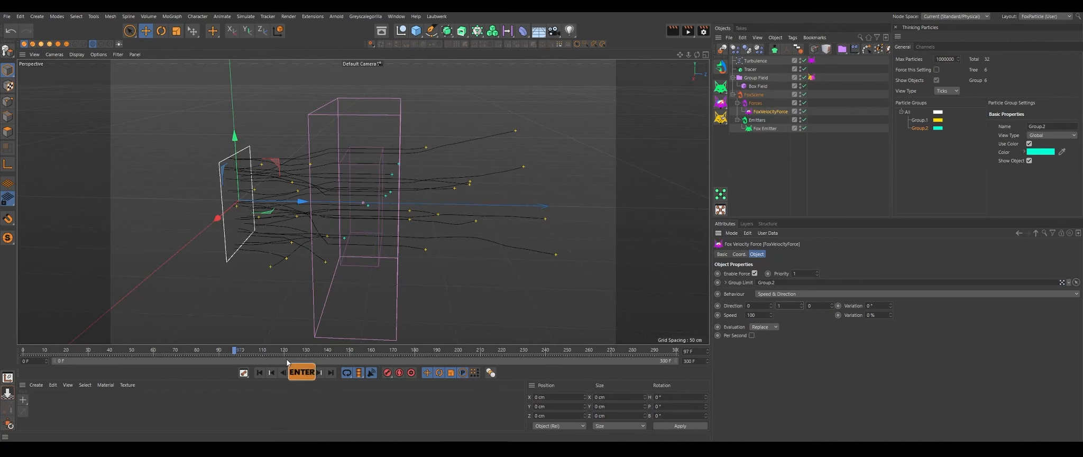
pyautogui.click(260, 373)
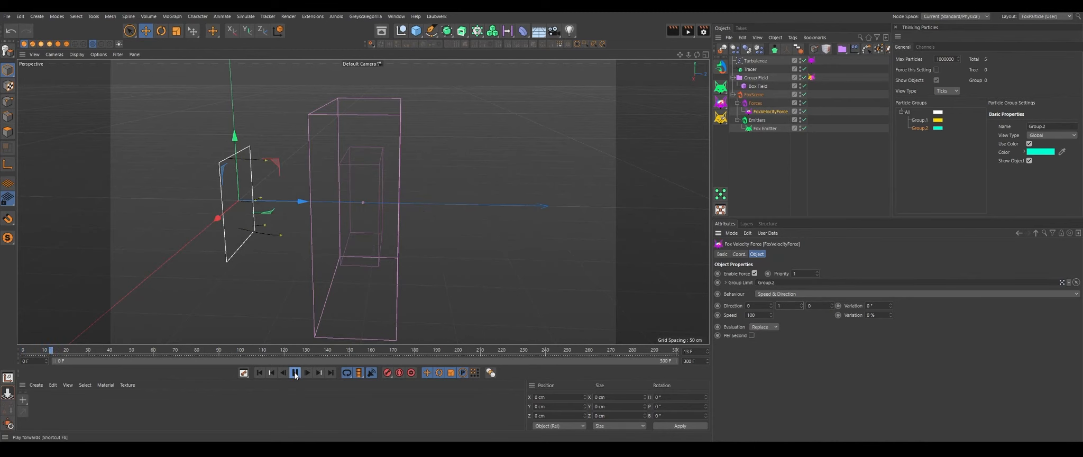
pyautogui.click(295, 374)
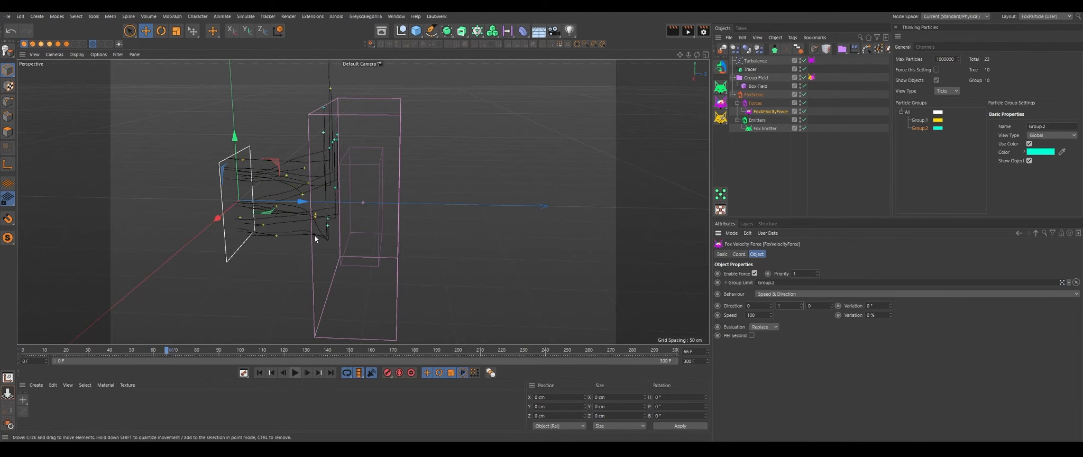
pyautogui.keyDown('alt'); pyautogui.moveTo(317, 234); pyautogui.dragTo(317, 254); pyautogui.keyUp('alt')
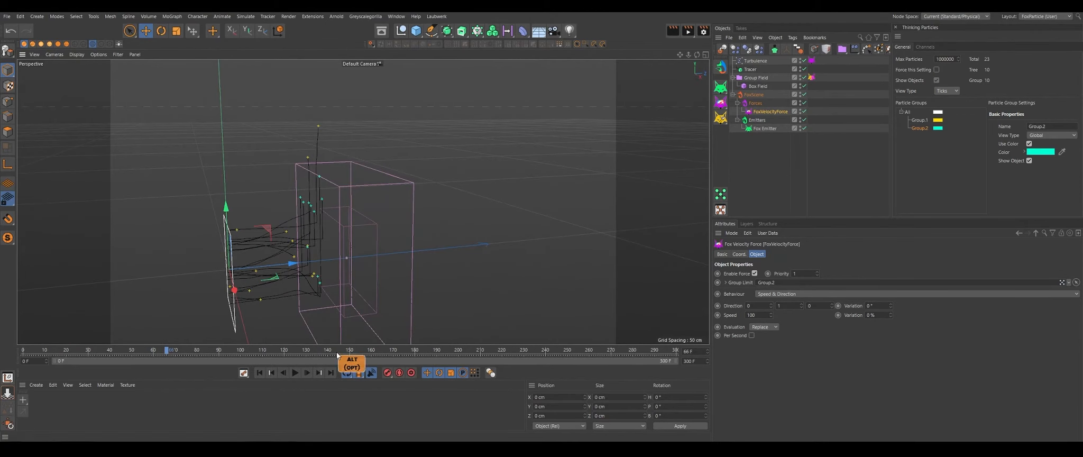
# Set the velocity force's Z direction to 1 and play the emission while viewing it from another angle.
pyautogui.click(827, 305)
pyautogui.write('1')
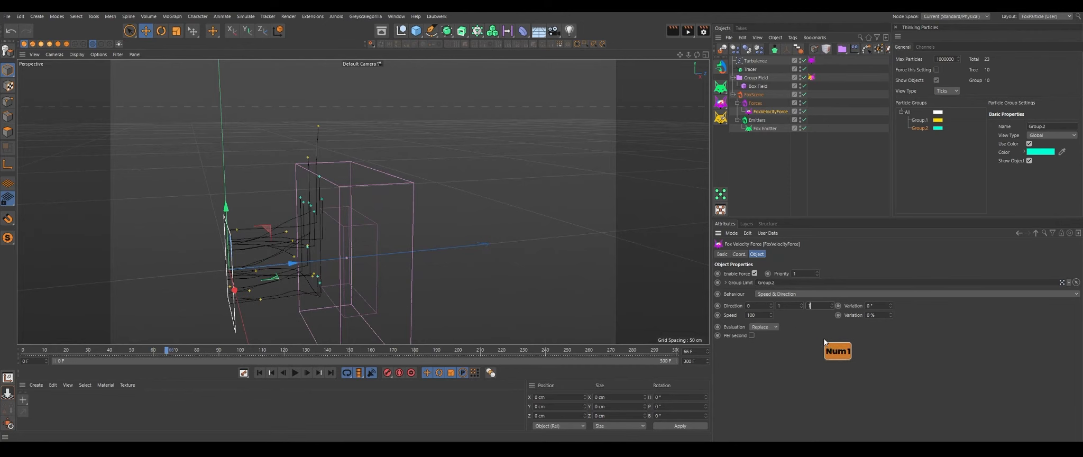
pyautogui.click(295, 372)
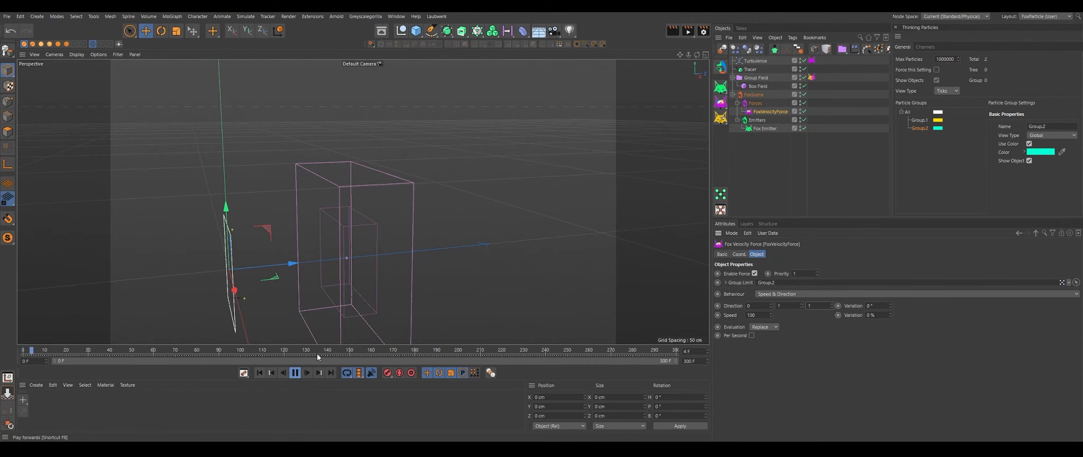
pyautogui.keyDown('alt'); pyautogui.moveTo(328, 302); pyautogui.dragTo(321, 247); pyautogui.keyUp('alt')
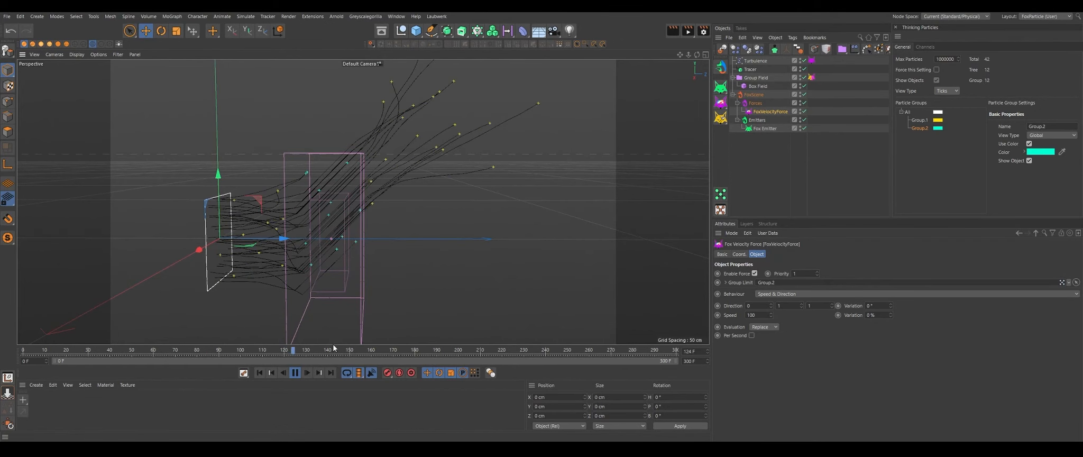
pyautogui.click(295, 372)
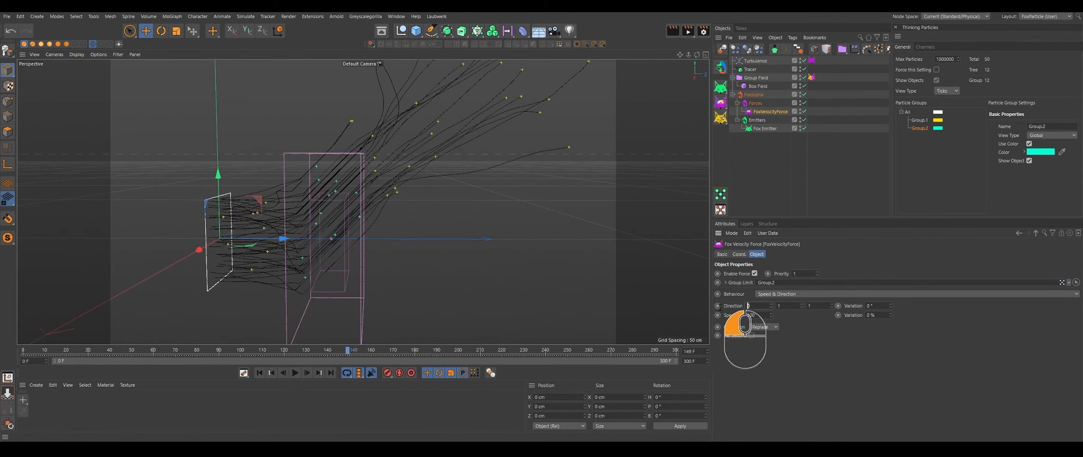
# Set the velocity force's X direction to 1, replay the emission, and inspect the deflected paths from behind the emitter.
pyautogui.write('1')
pyautogui.press('Return')
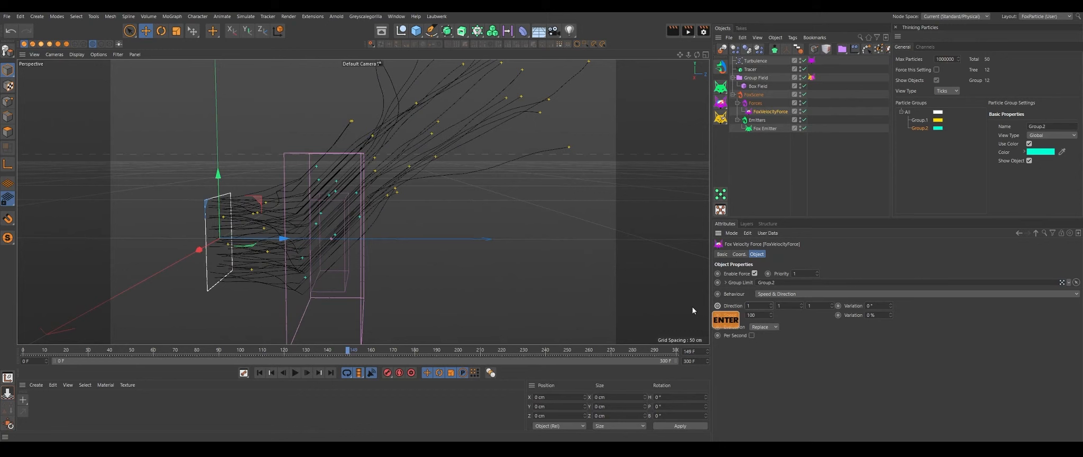
pyautogui.click(263, 375)
pyautogui.click(295, 373)
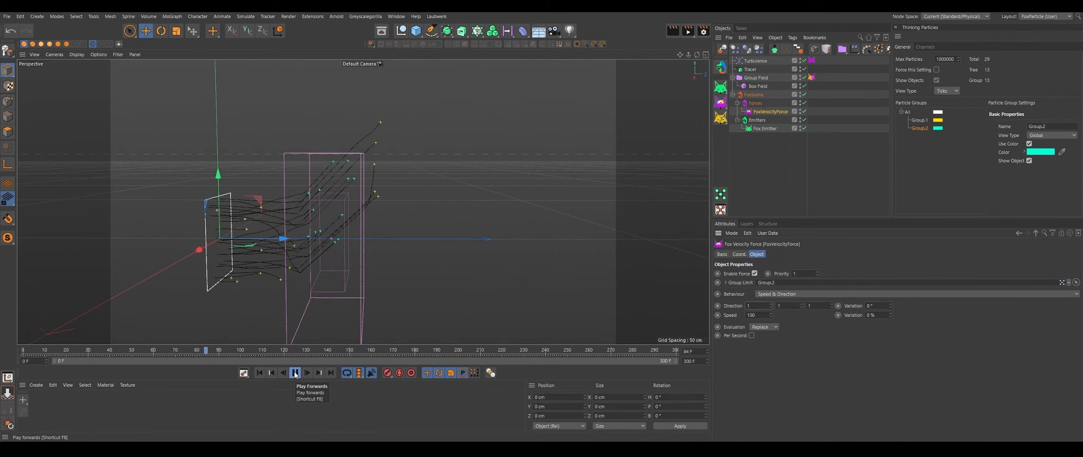
pyautogui.click(295, 374)
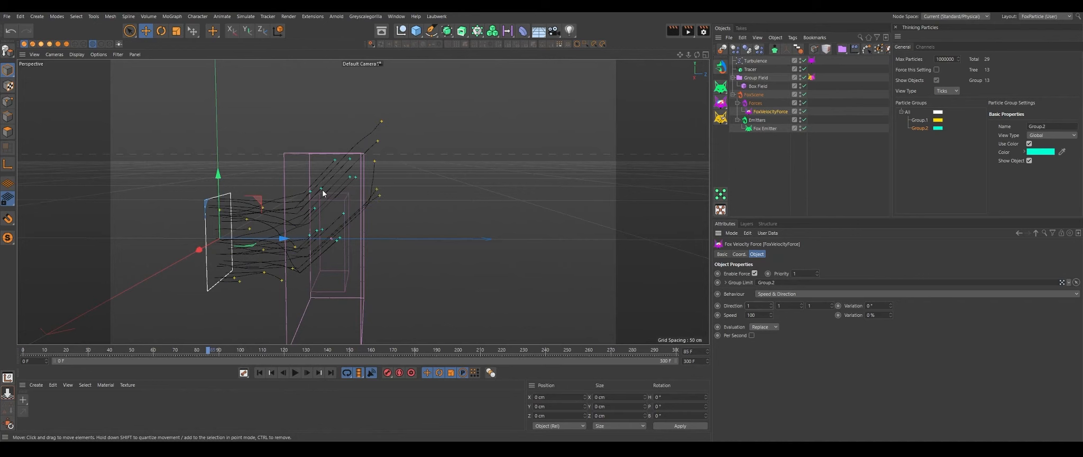
pyautogui.keyDown('alt'); pyautogui.moveTo(356, 170); pyautogui.dragTo(479, 230); pyautogui.keyUp('alt')
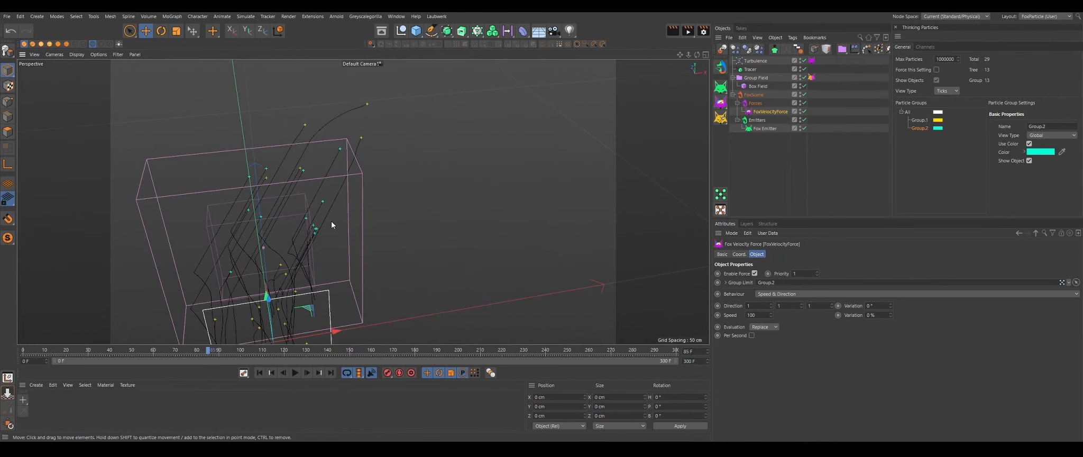
pyautogui.middleClick(388, 258)
pyautogui.middleClick(289, 146)
# Change the velocity force's X direction to -1 and replay the emission from the first frame.
pyautogui.write('-1')
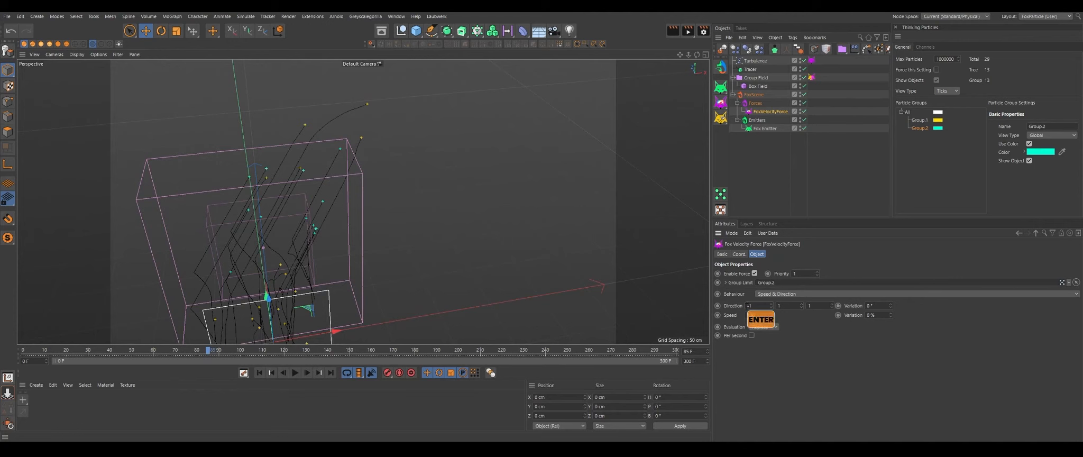
pyautogui.press('Return')
pyautogui.click(259, 372)
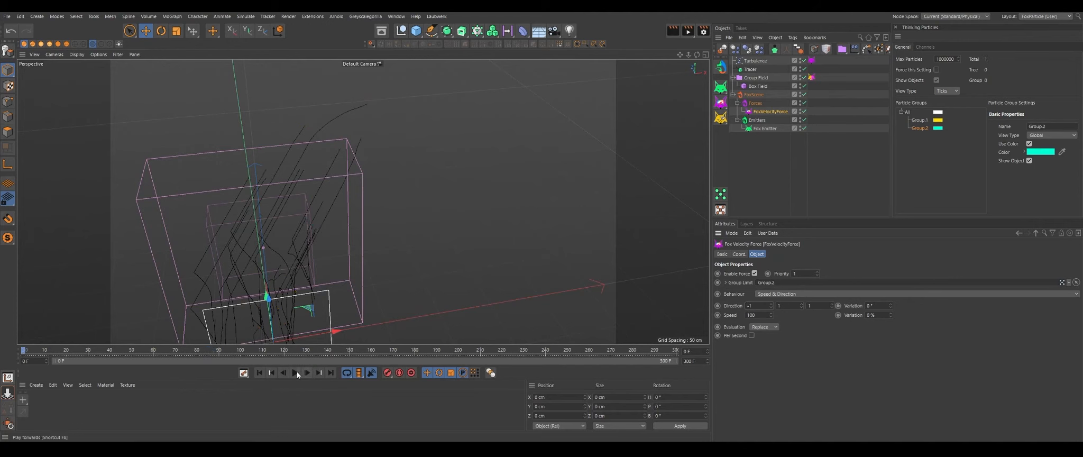
pyautogui.click(295, 373)
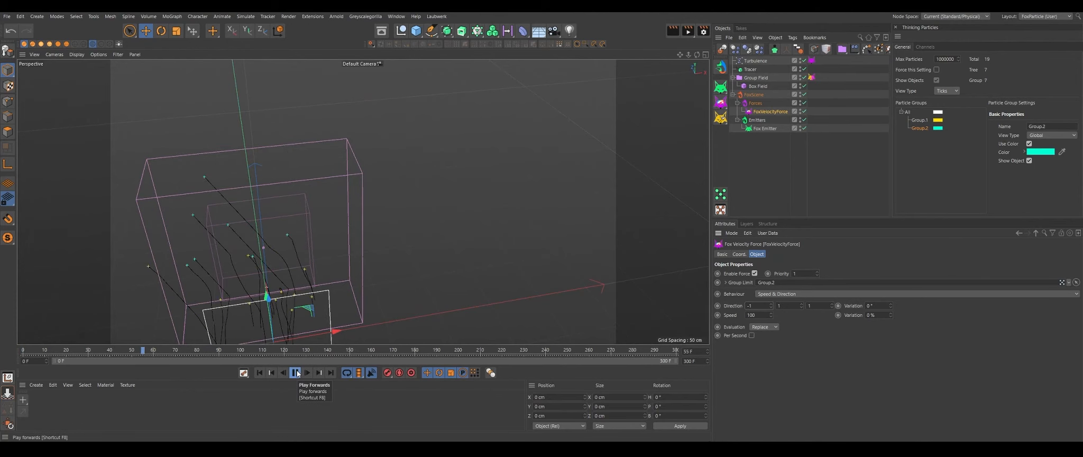
pyautogui.click(295, 372)
pyautogui.keyDown('alt'); pyautogui.moveTo(386, 227); pyautogui.dragTo(323, 191); pyautogui.keyUp('alt')
# Set the Fox Velocity Force's X and Y direction to 0, leaving the direction at 0, 0, 1.
pyautogui.doubleClick(756, 306)
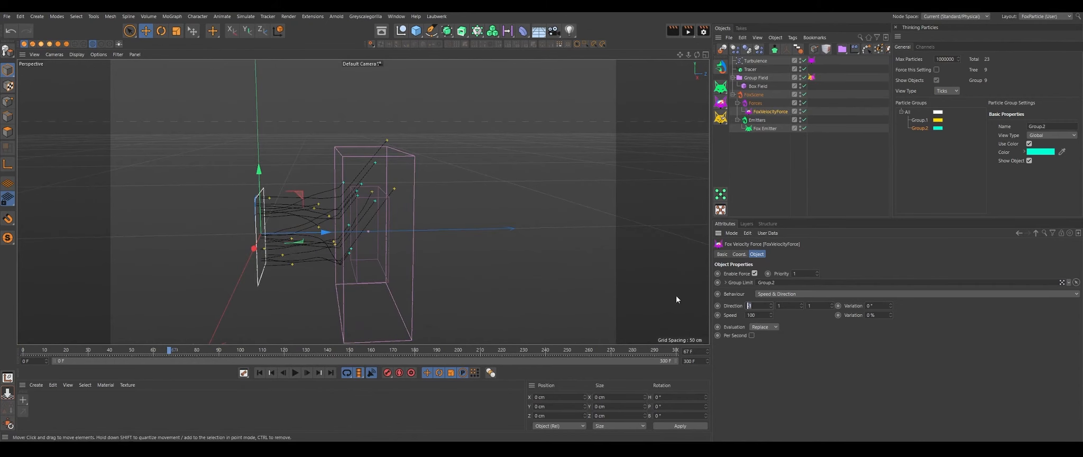
pyautogui.moveTo(787, 308); pyautogui.dragTo(744, 303)
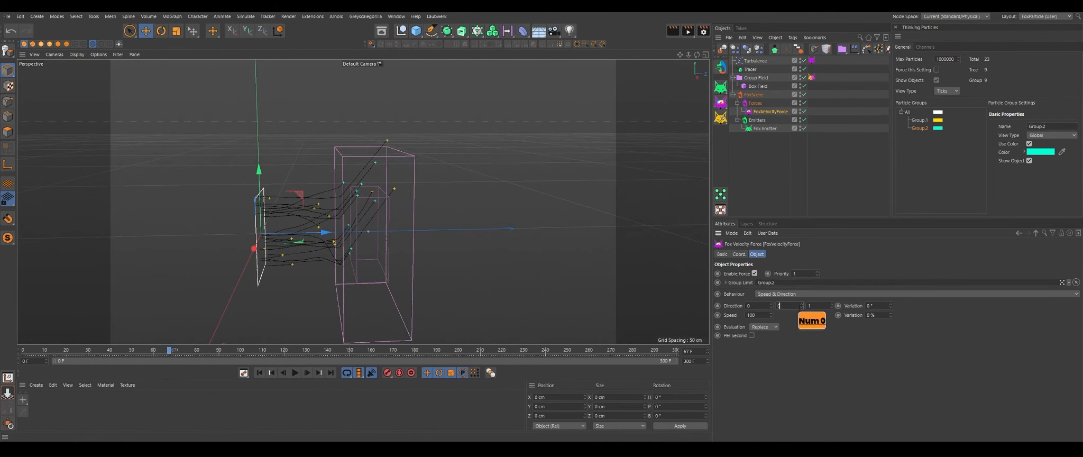
pyautogui.write('0')
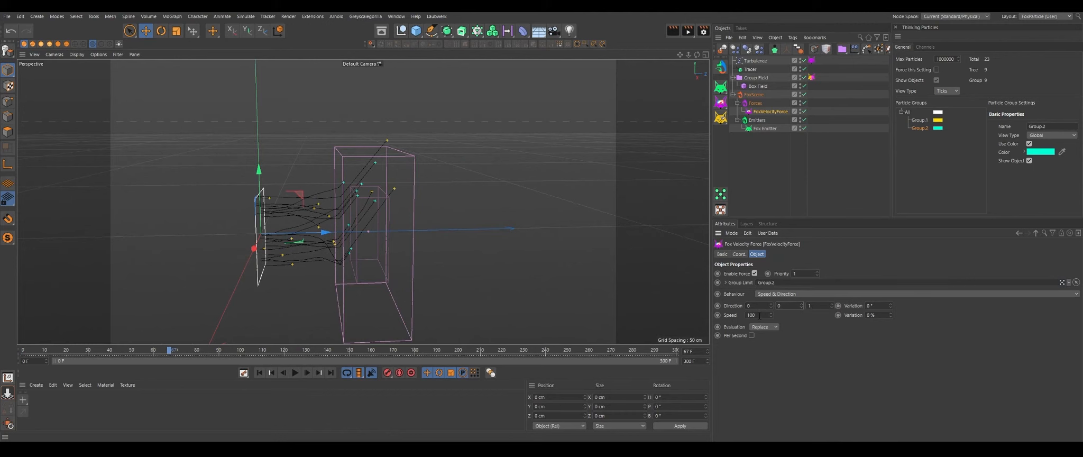
# Set the velocity force's speed to 10, replay the emission from the first frame, and inspect the slowed particles from several angles.
pyautogui.moveTo(762, 315); pyautogui.dragTo(706, 316)
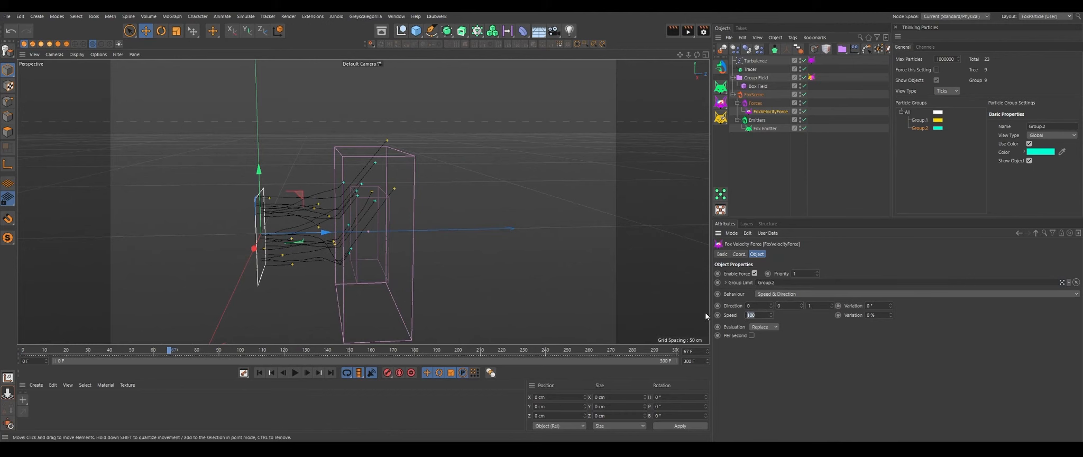
pyautogui.write('10')
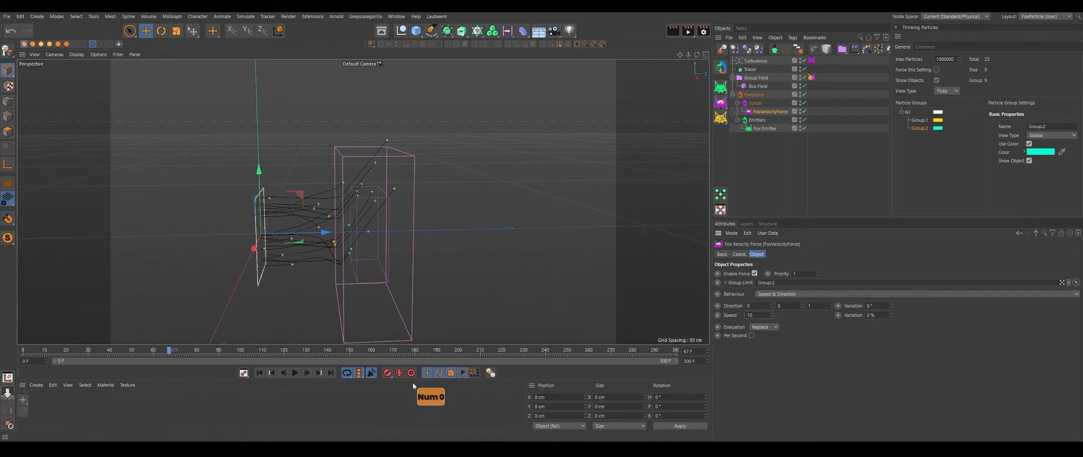
pyautogui.click(260, 372)
pyautogui.click(295, 373)
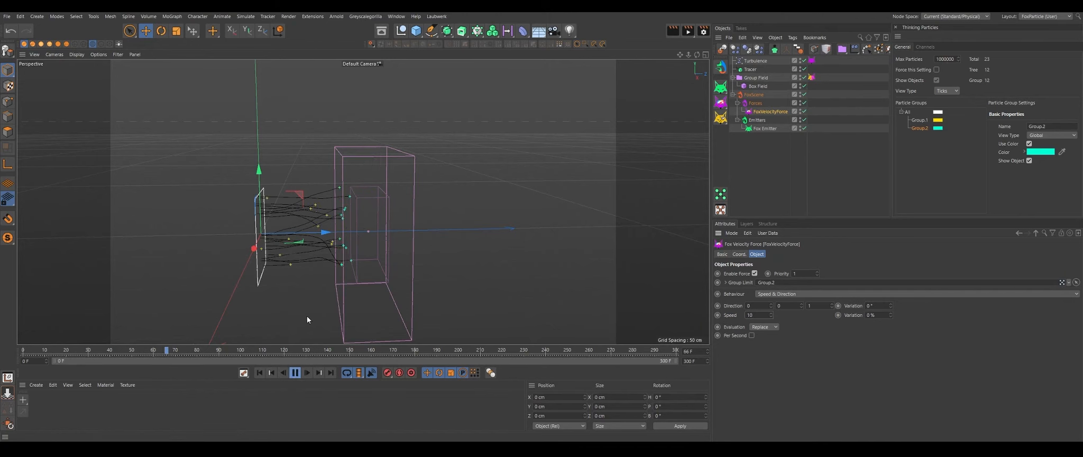
pyautogui.keyDown('alt'); pyautogui.moveTo(326, 232); pyautogui.dragTo(341, 207); pyautogui.keyUp('alt')
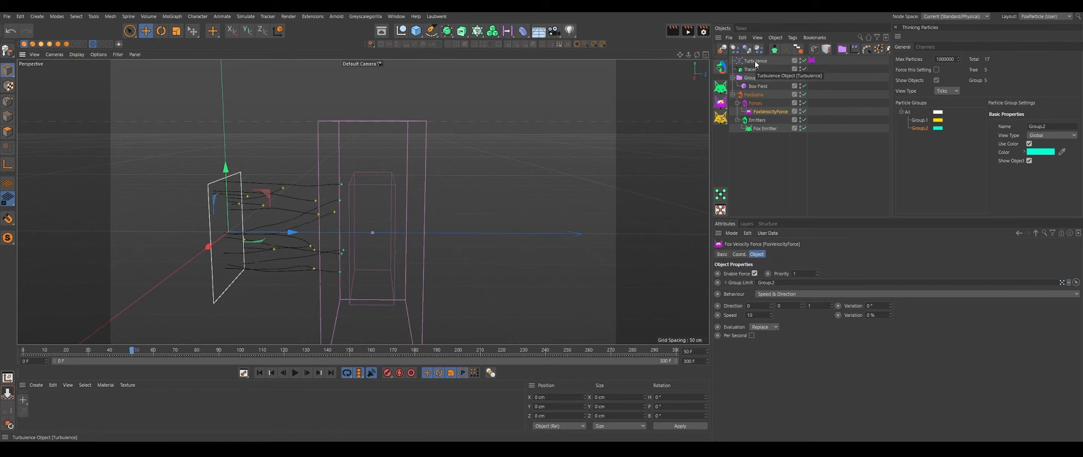
pyautogui.keyDown('alt'); pyautogui.moveTo(347, 226); pyautogui.dragTo(447, 261); pyautogui.keyUp('alt')
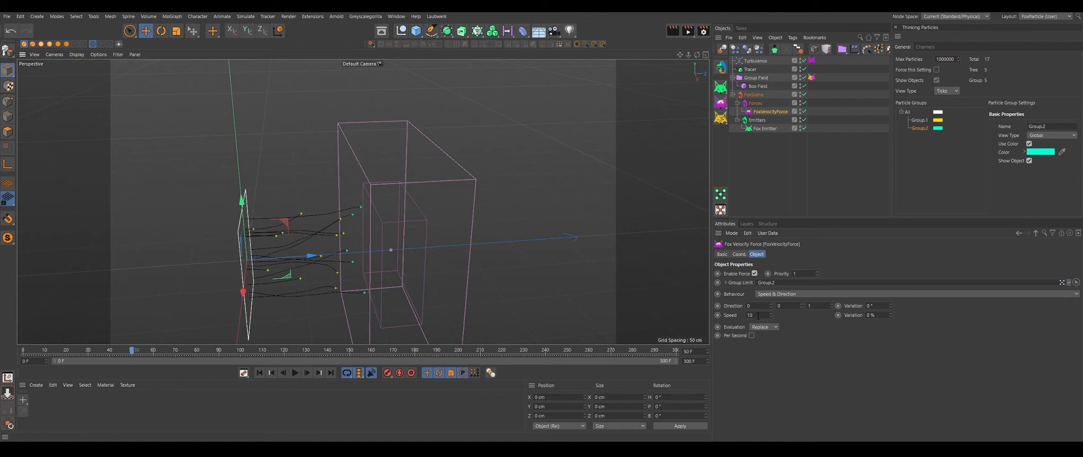
pyautogui.keyDown('alt'); pyautogui.moveTo(391, 188); pyautogui.dragTo(407, 207); pyautogui.keyUp('alt')
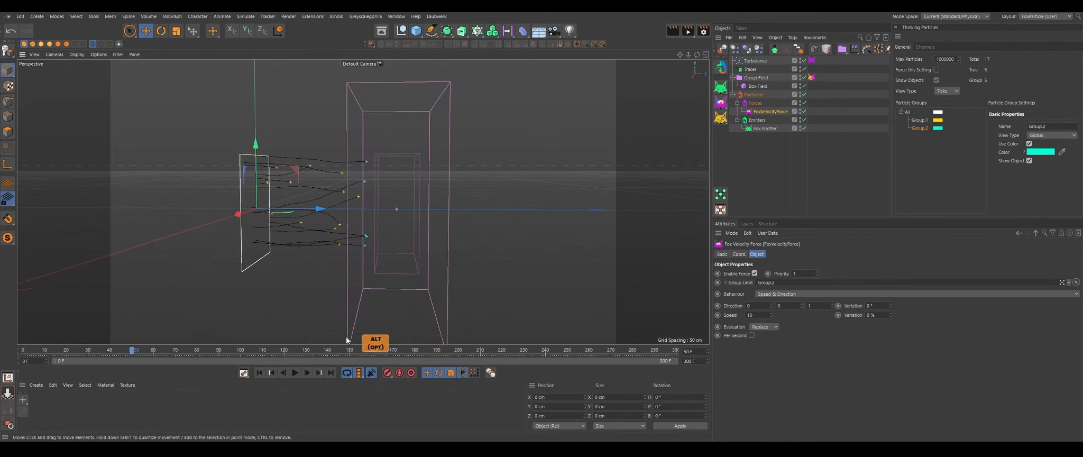
# Change the velocity force's behaviour to Speed and replay the emission from the first frame.
pyautogui.click(778, 295)
pyautogui.click(792, 313)
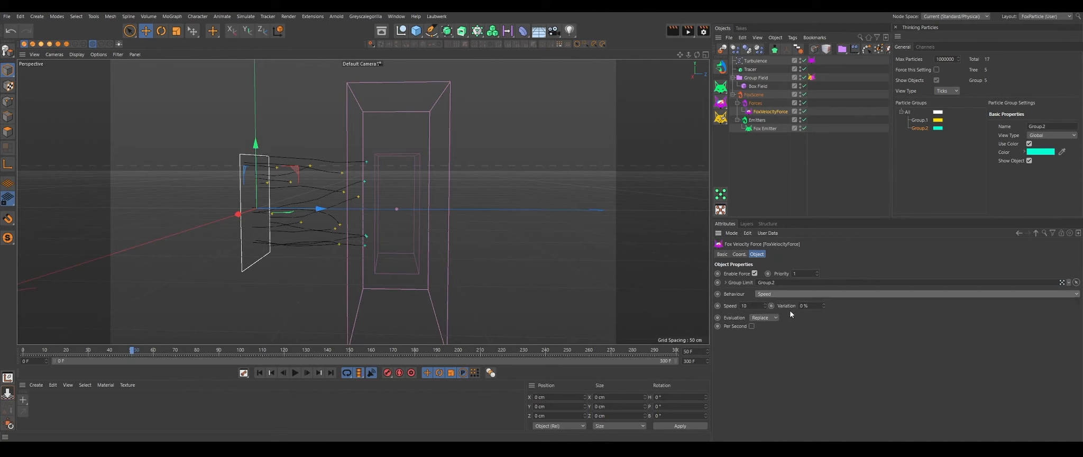
pyautogui.click(259, 373)
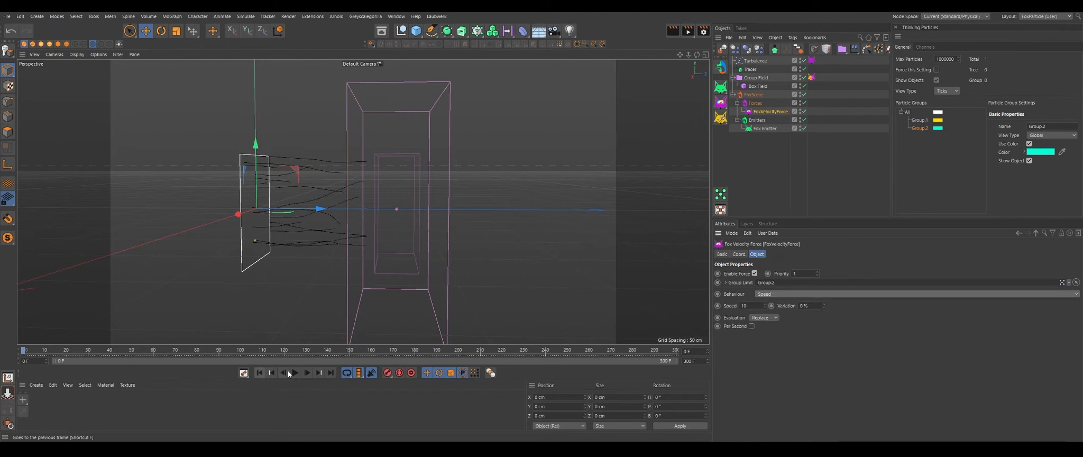
pyautogui.click(295, 373)
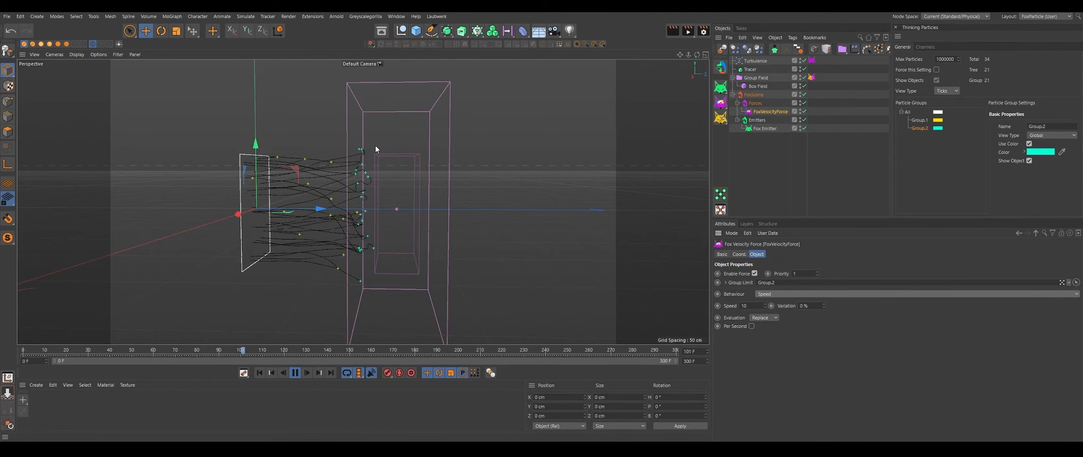
# Set the velocity force's speed to 120 and restart the emission from the first frame.
pyautogui.click(751, 305)
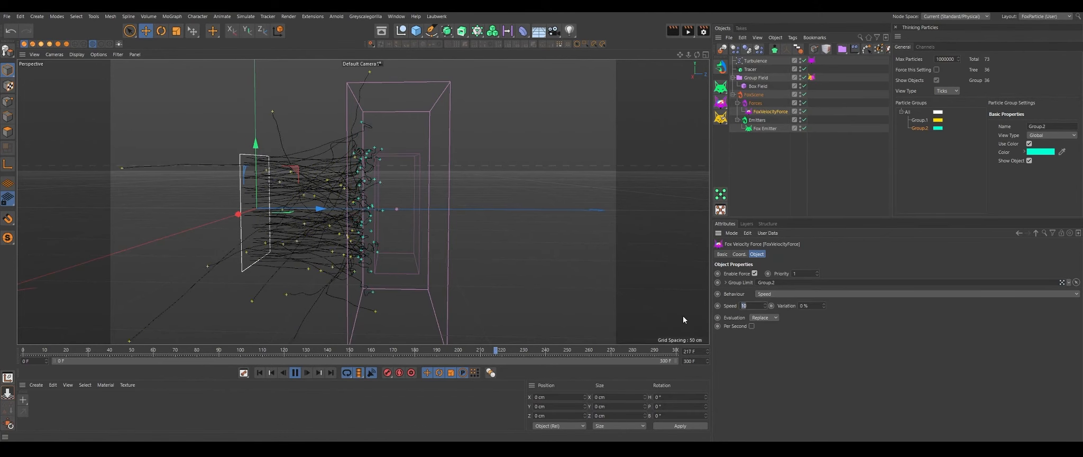
pyautogui.write('120')
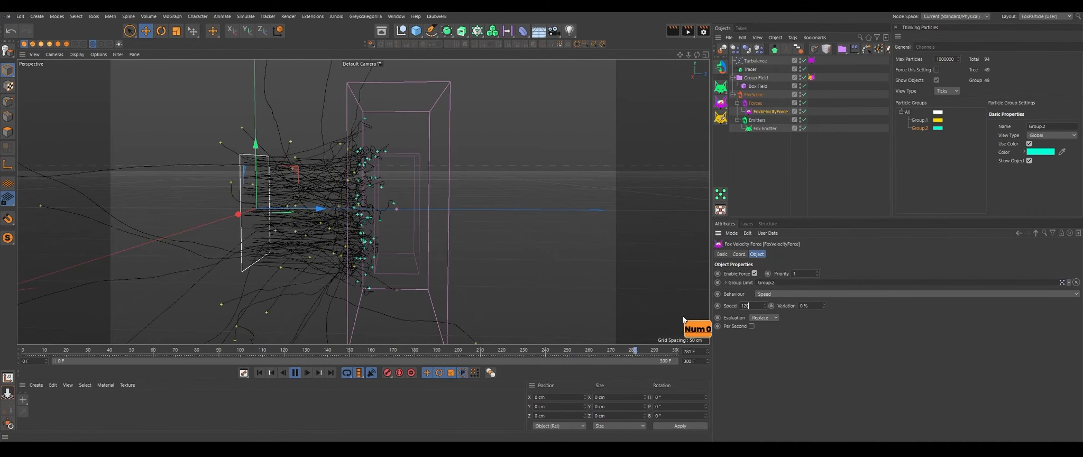
pyautogui.press('Return')
pyautogui.click(259, 372)
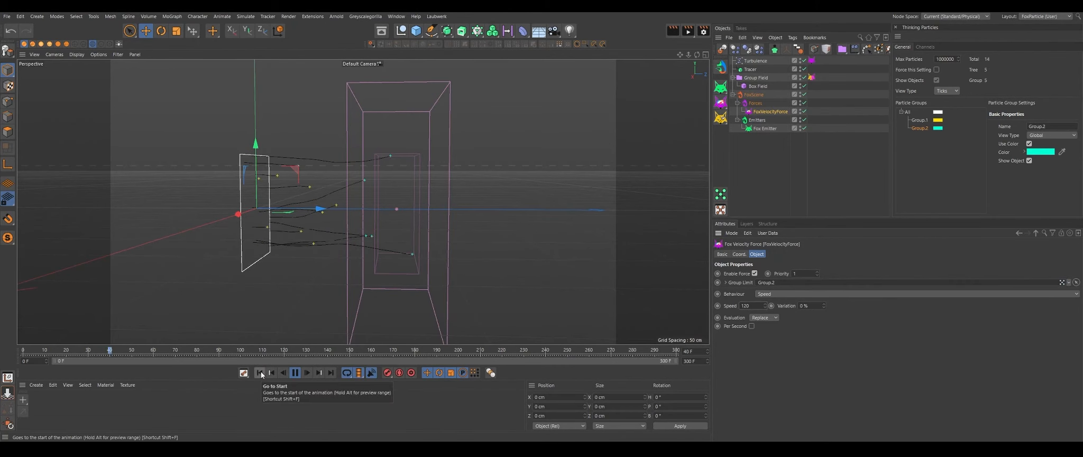
# Set the velocity force's speed to 300, watch the accelerated particles from farther away, and stop the playback.
pyautogui.doubleClick(754, 306)
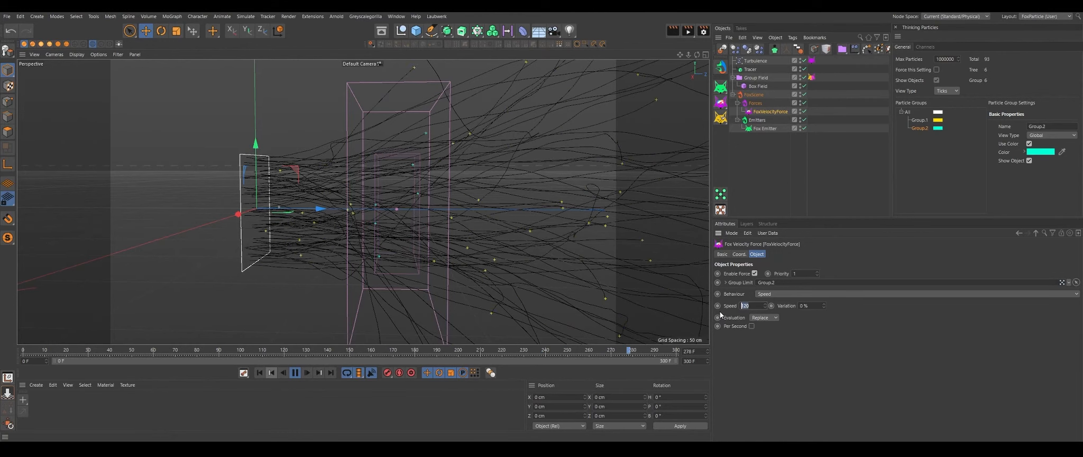
pyautogui.write('300')
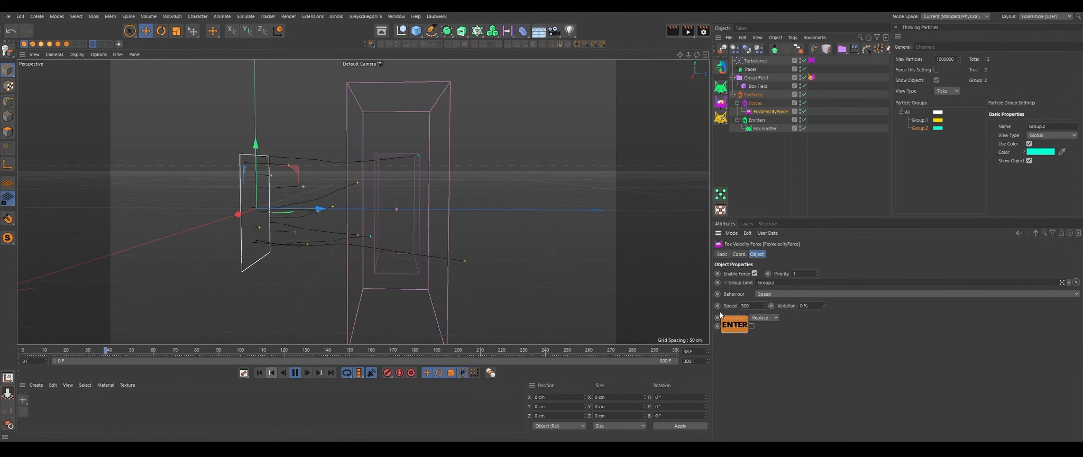
pyautogui.keyDown('alt'); pyautogui.moveTo(417, 170); pyautogui.dragTo(374, 215); pyautogui.keyUp('alt')
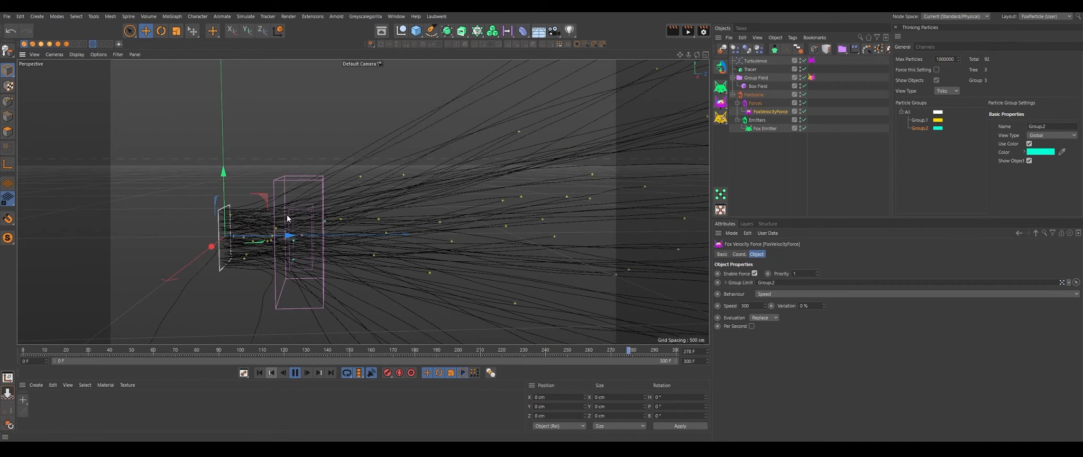
pyautogui.click(294, 373)
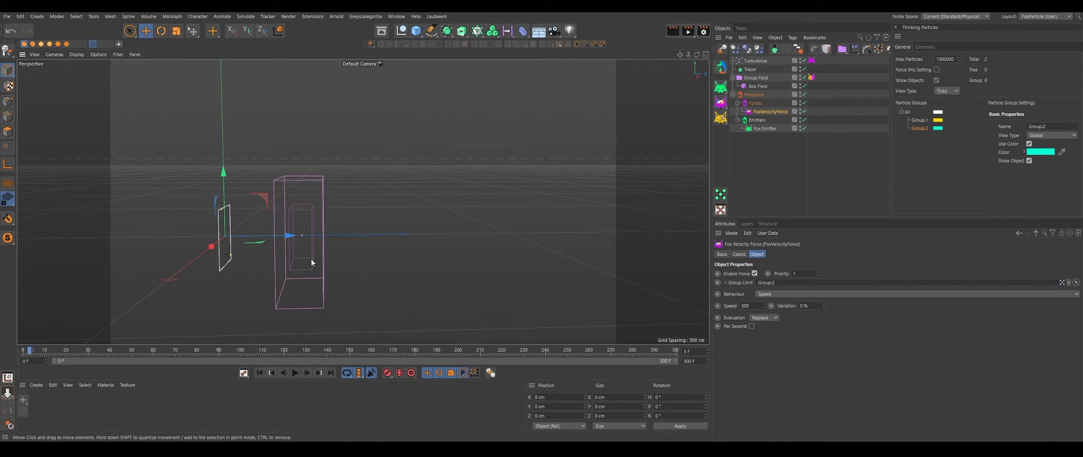
# Switch the velocity force's behaviour to Direction, play the emission, and return to the first frame.
pyautogui.click(780, 294)
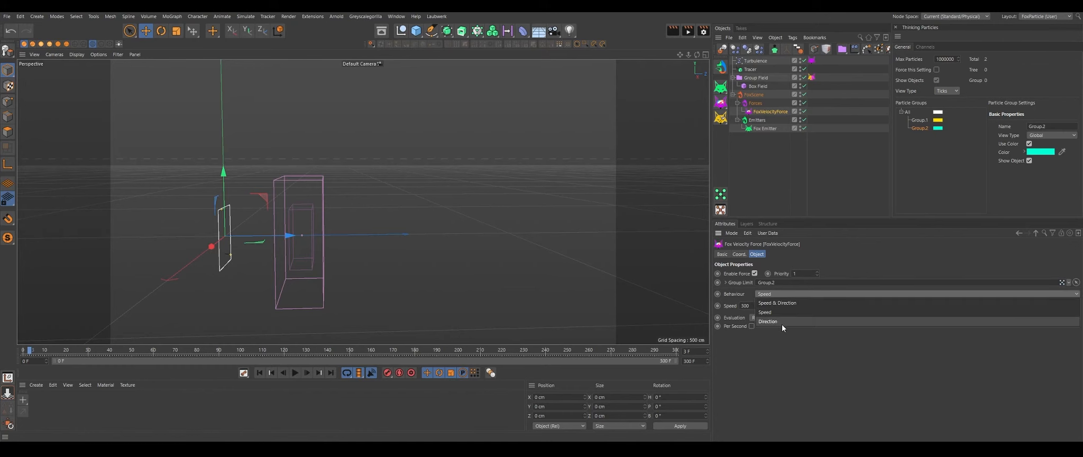
pyautogui.click(772, 344)
pyautogui.click(776, 294)
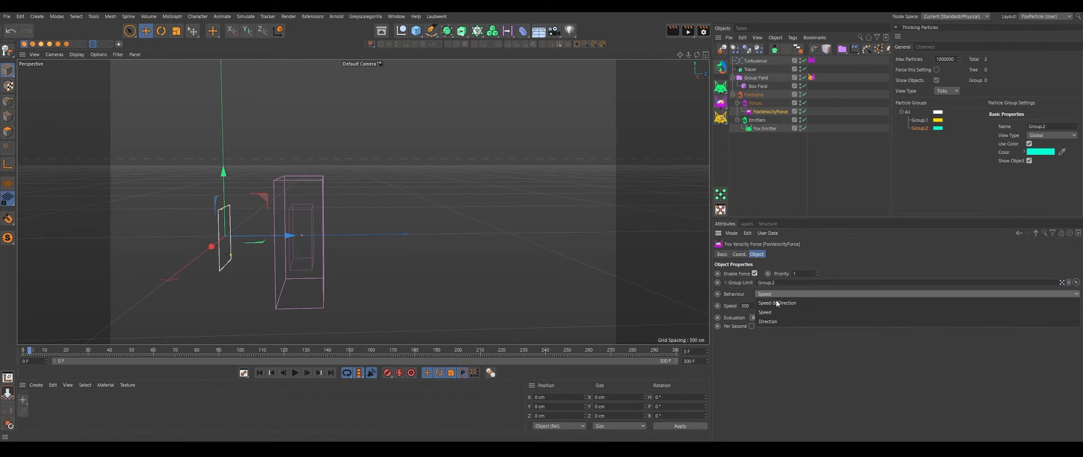
pyautogui.click(777, 322)
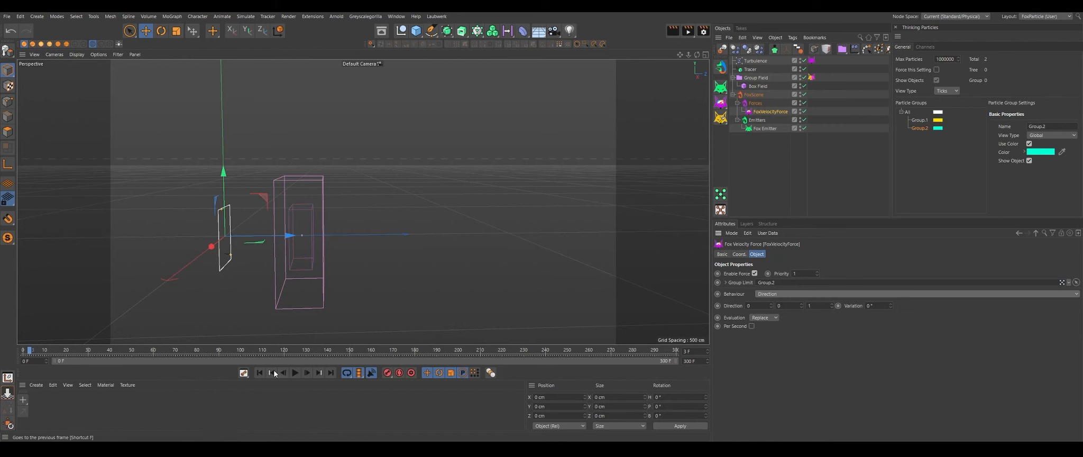
pyautogui.click(295, 372)
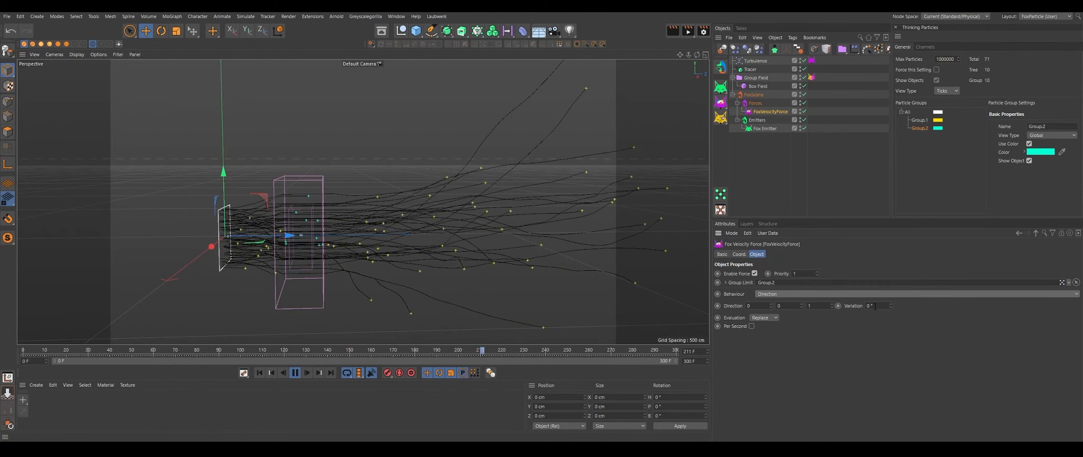
pyautogui.click(801, 294)
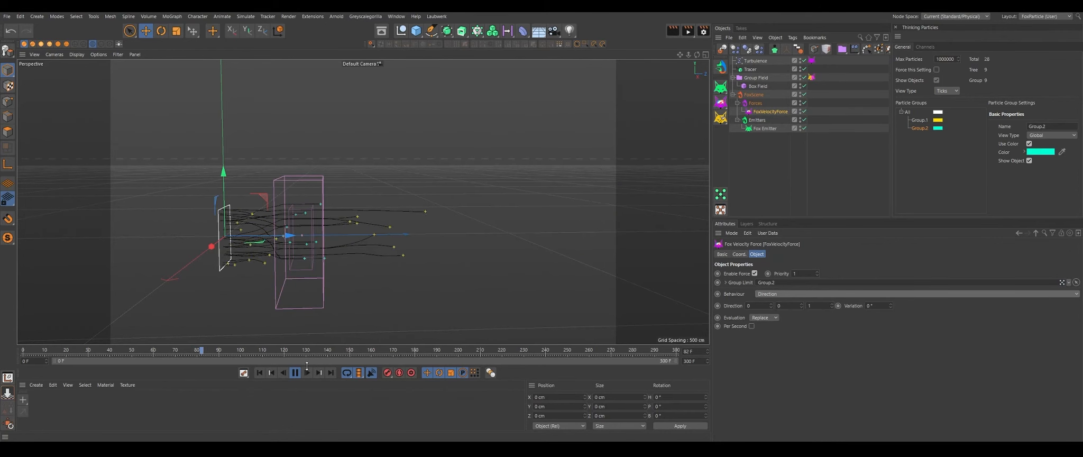
pyautogui.click(296, 373)
pyautogui.click(259, 373)
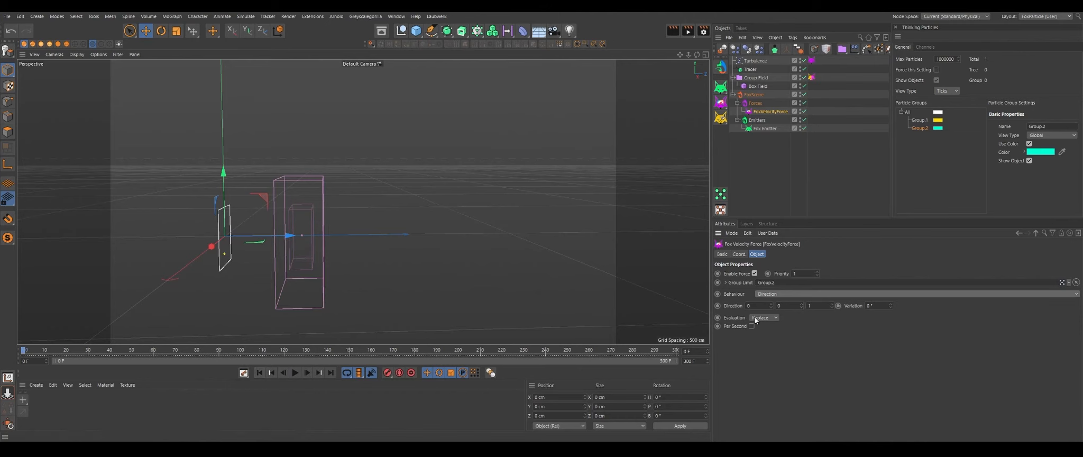
# Switch the velocity force's behaviour back to Speed, set its speed to 10, and play the emission in a closer view.
pyautogui.click(772, 294)
pyautogui.click(769, 312)
pyautogui.doubleClick(746, 306)
pyautogui.write('41')
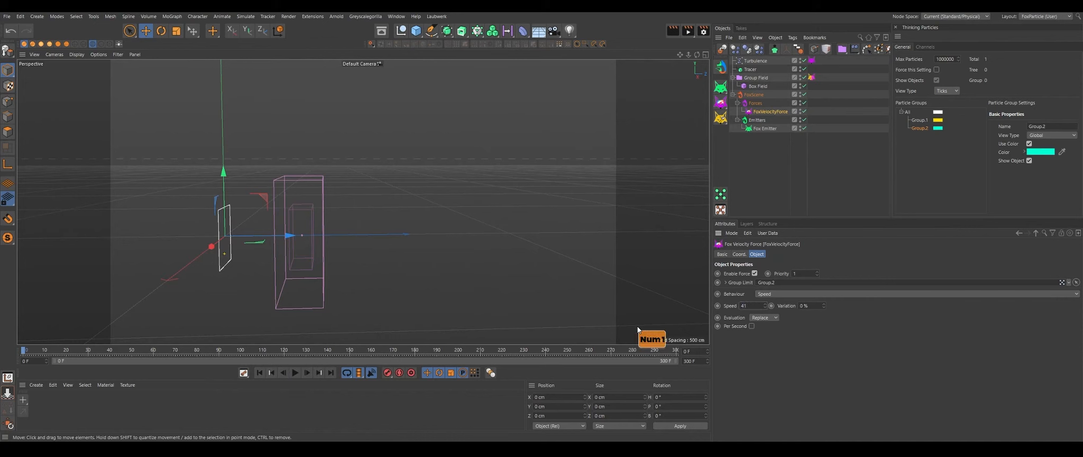
pyautogui.press('BackSpace')
pyautogui.press('BackSpace')
pyautogui.write('10')
pyautogui.click(844, 357)
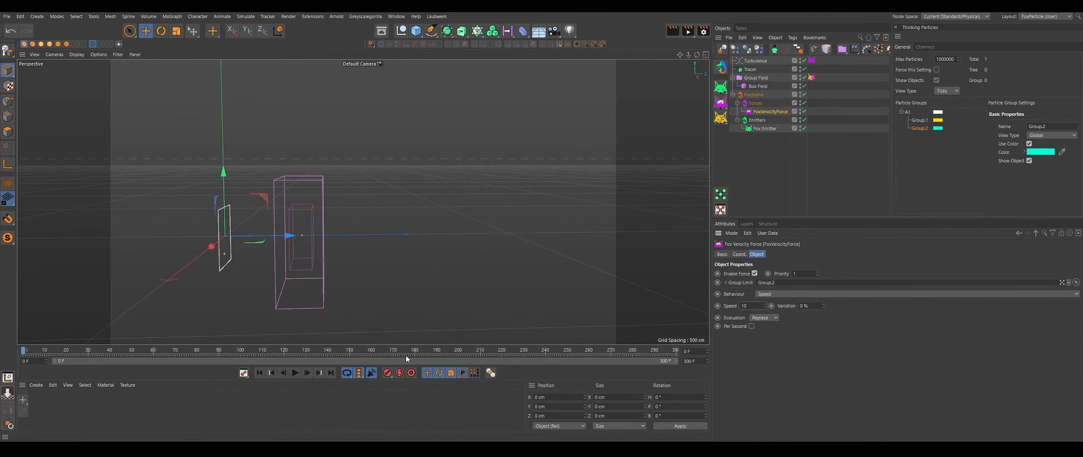
pyautogui.press('F8')
pyautogui.keyDown('alt'); pyautogui.moveTo(272, 260); pyautogui.dragTo(302, 234); pyautogui.keyUp('alt')
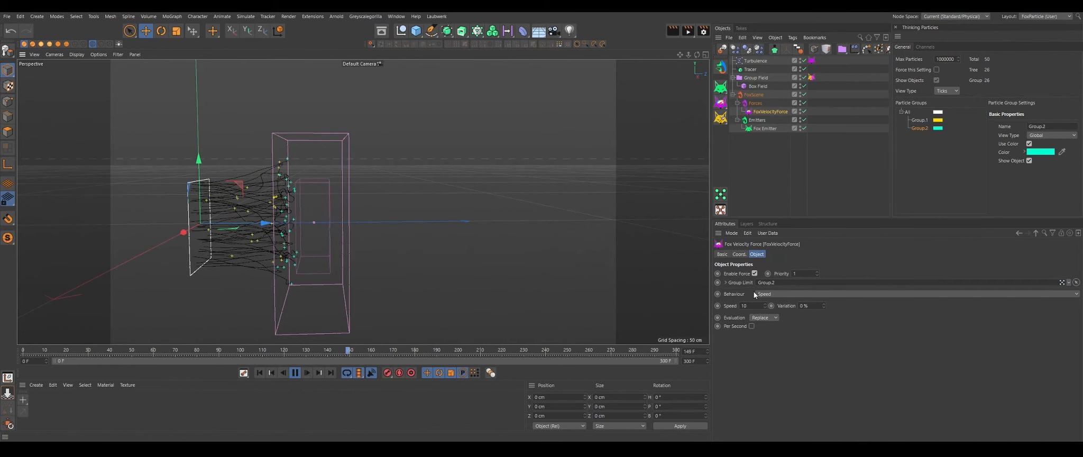
# Set the velocity force's evaluation to Add, replay the emission from the first frame, and stop it.
pyautogui.click(763, 317)
pyautogui.click(757, 345)
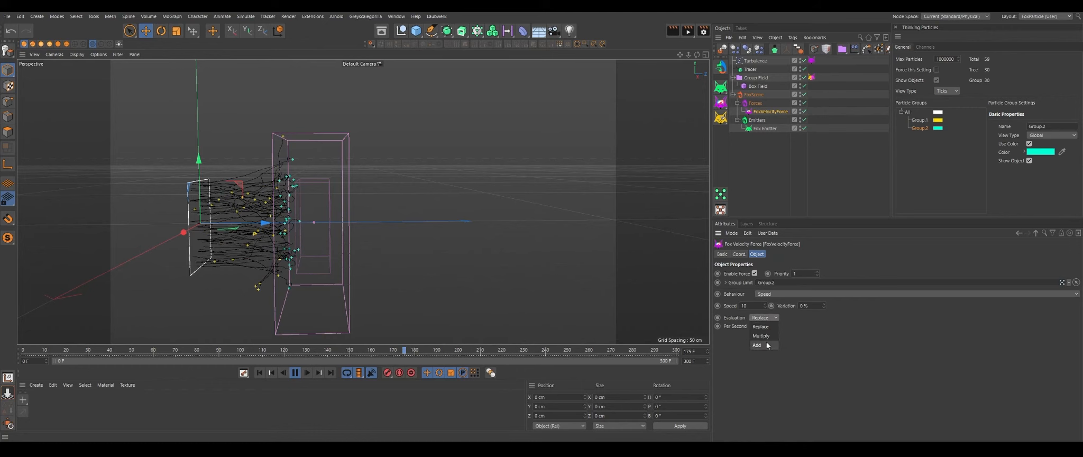
pyautogui.click(260, 373)
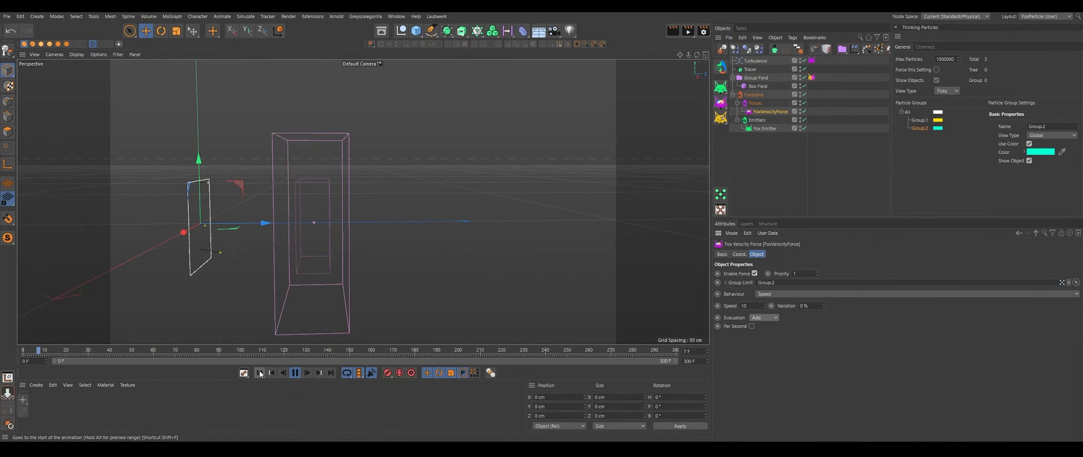
pyautogui.click(295, 372)
# Check the Fox Emitter's settings, return to the first frame, and set the velocity force's speed to 1.
pyautogui.click(765, 129)
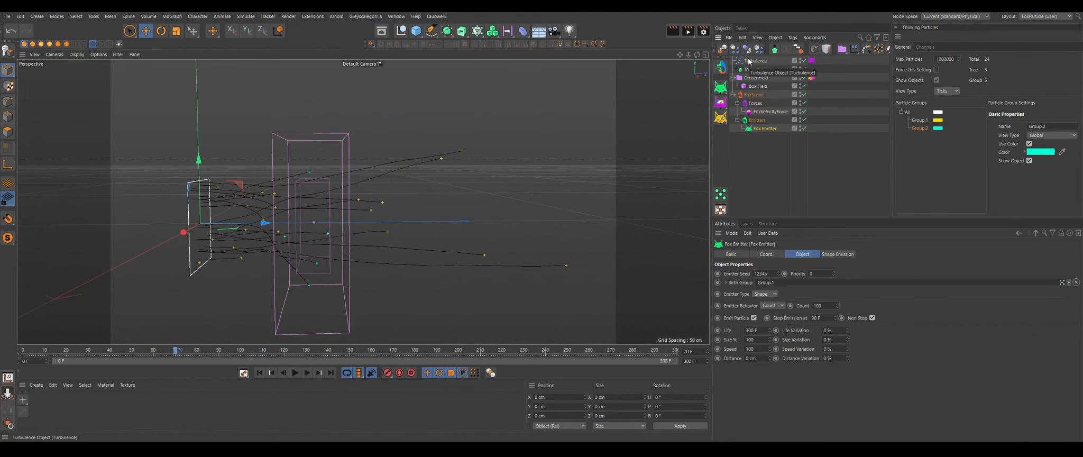
pyautogui.click(770, 111)
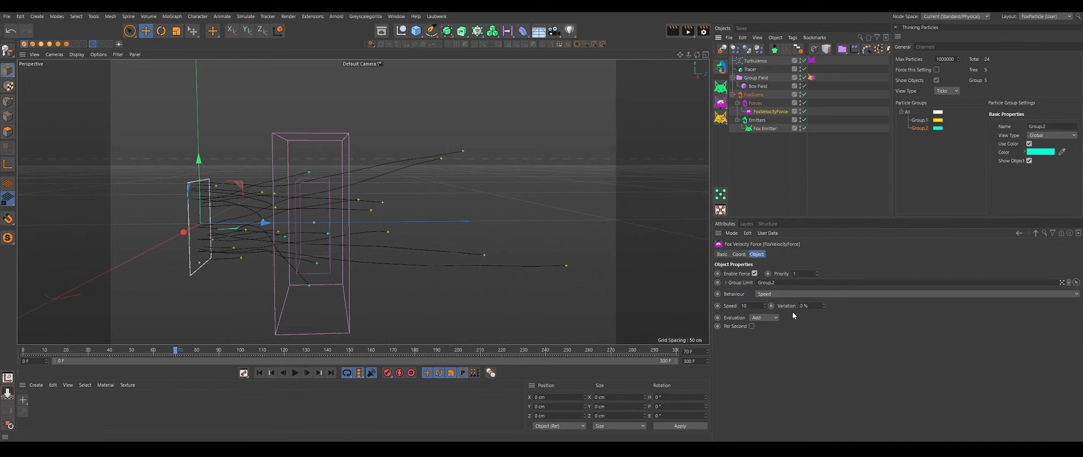
pyautogui.click(750, 308)
pyautogui.click(259, 373)
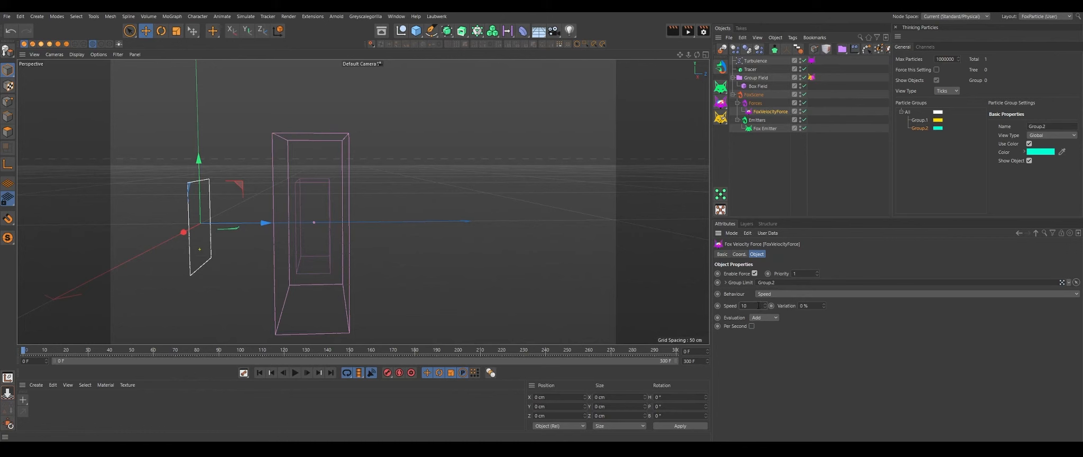
pyautogui.moveTo(759, 305); pyautogui.dragTo(709, 318)
pyautogui.write('1')
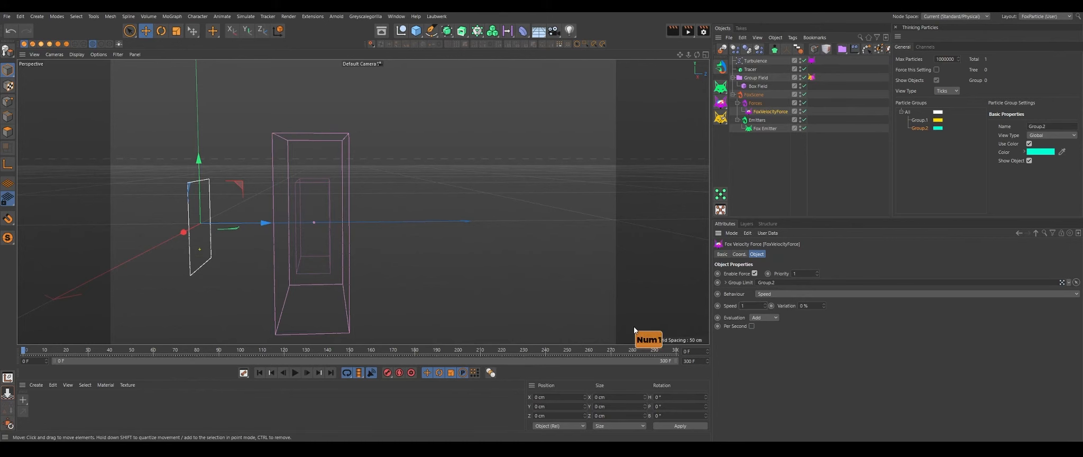
pyautogui.press('Return')
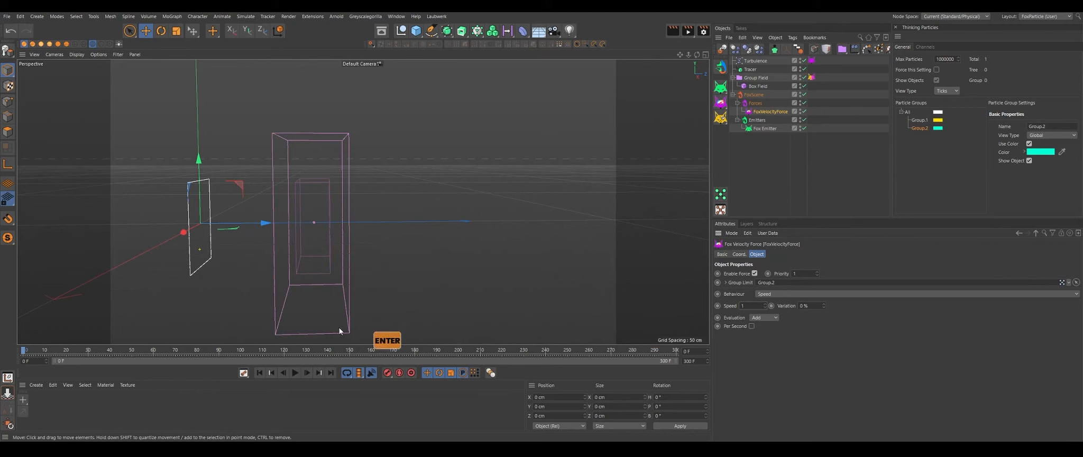
# Play the emission while raising the velocity force's speed to 2 and 3, and restart it from the first frame.
pyautogui.click(296, 372)
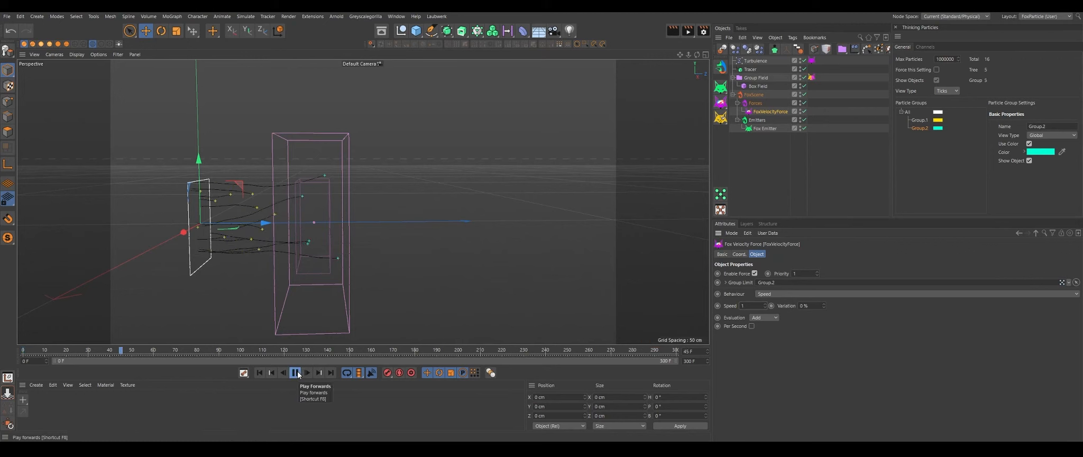
pyautogui.click(765, 304)
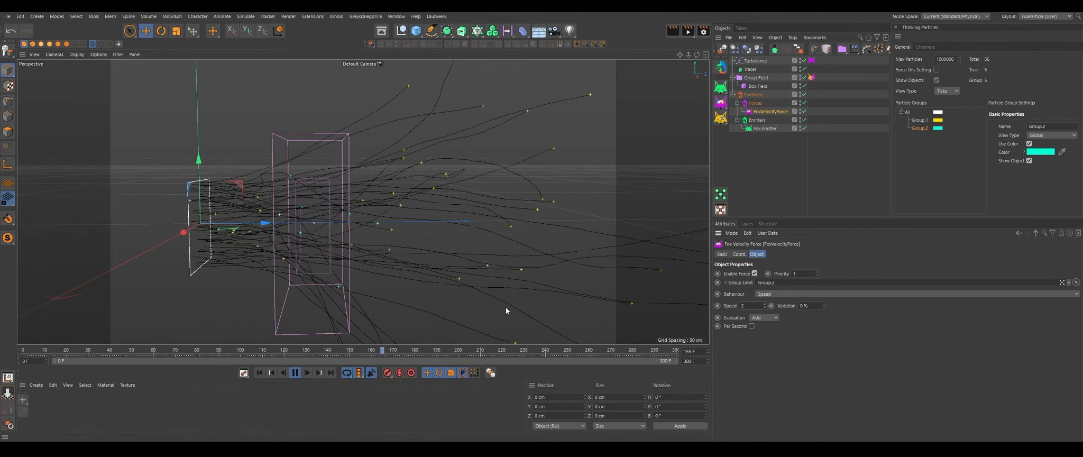
pyautogui.click(765, 304)
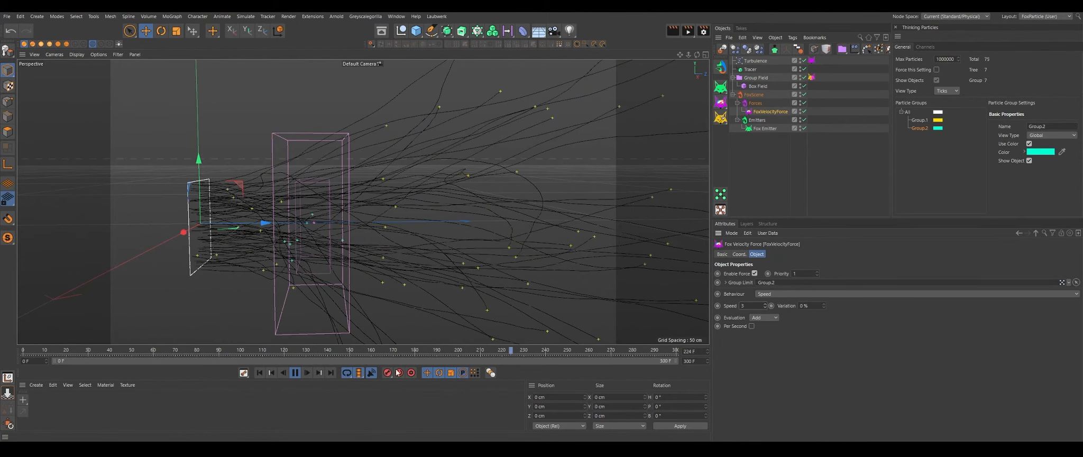
pyautogui.click(261, 373)
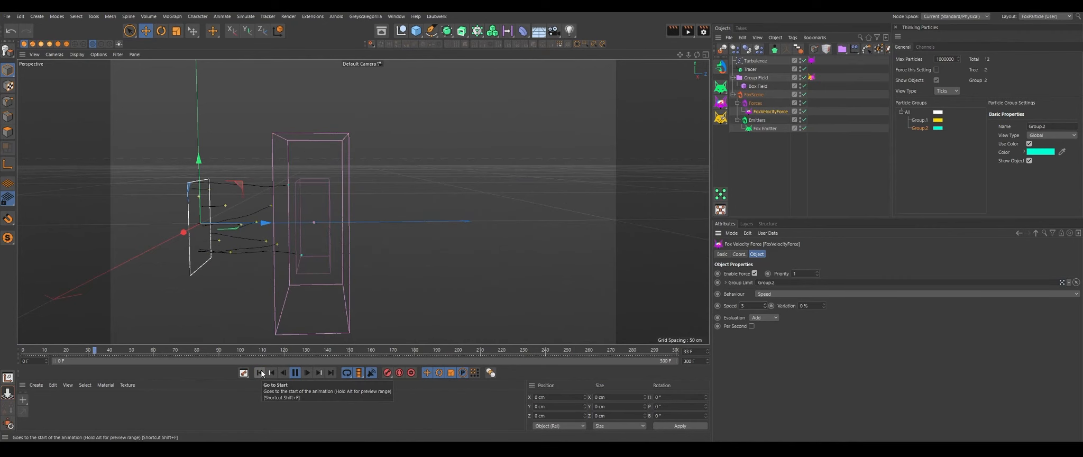
# Set the velocity force's speed to 10, watch the emission, stop it, and return to the first frame.
pyautogui.moveTo(747, 307); pyautogui.dragTo(693, 315)
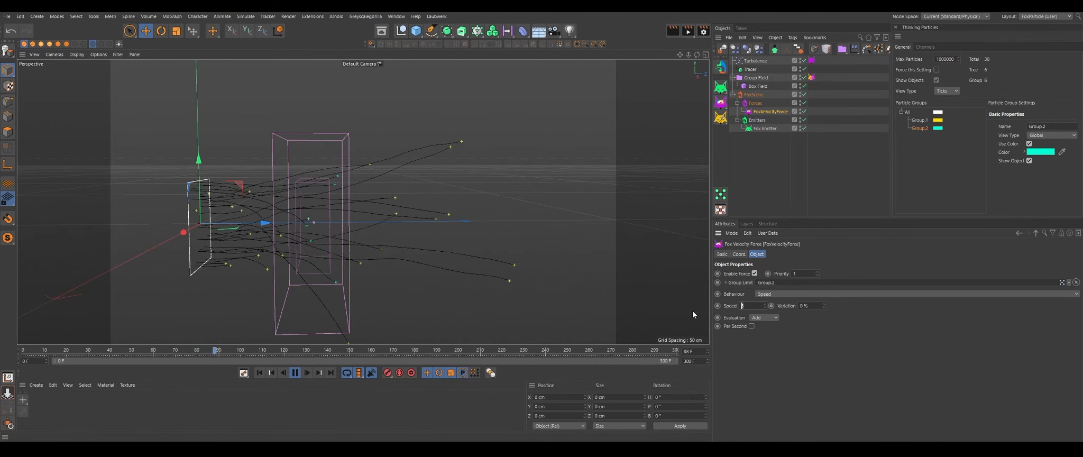
pyautogui.write('10')
pyautogui.press('Return')
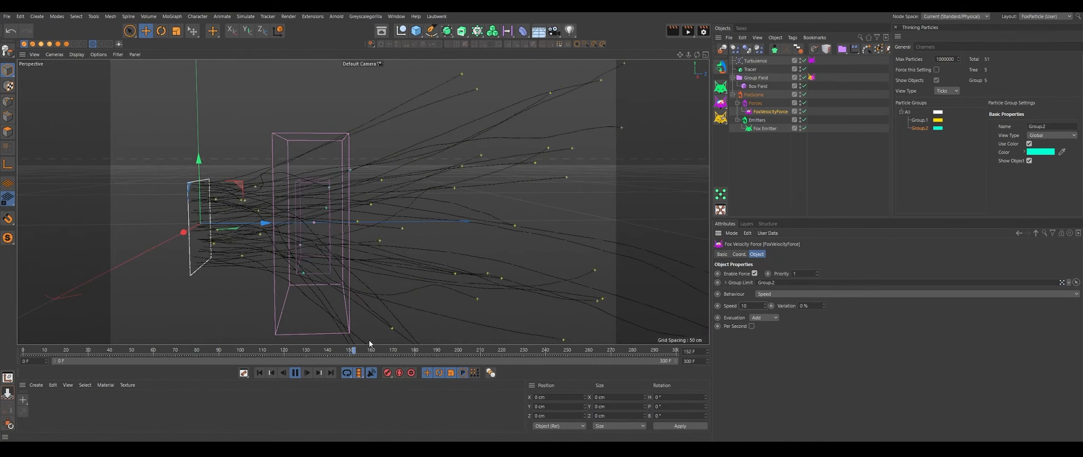
pyautogui.click(295, 373)
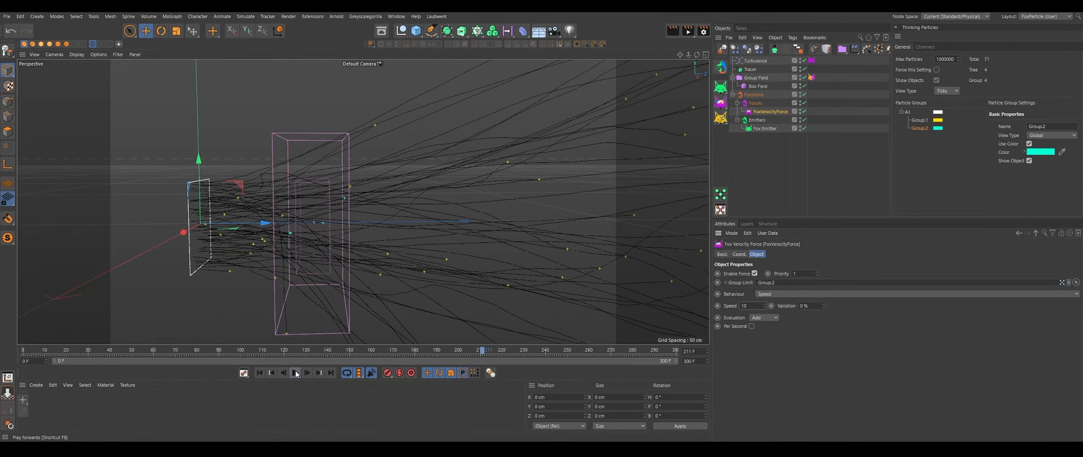
pyautogui.click(260, 373)
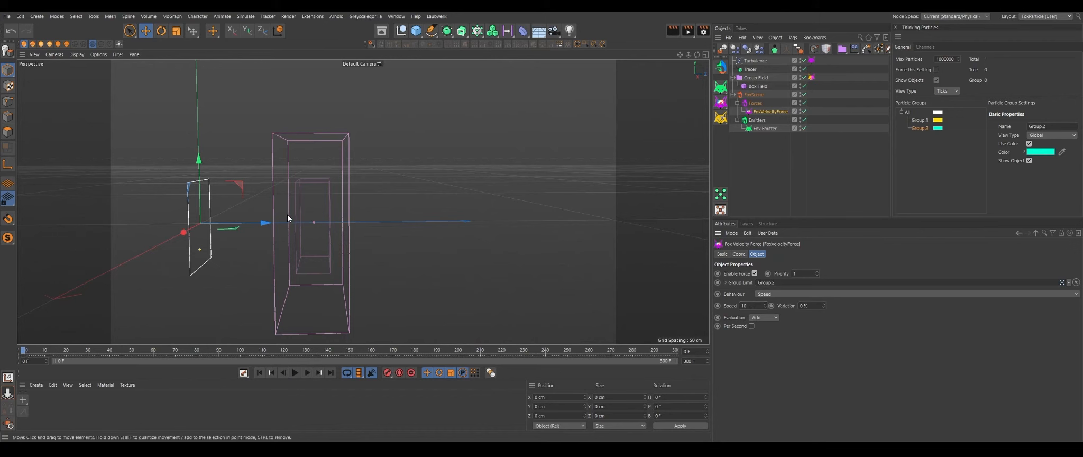
pyautogui.moveTo(290, 213)
pyautogui.keyDown('alt'); pyautogui.mouseDown()
pyautogui.moveTo(304, 214)
pyautogui.moveTo(289, 212)
pyautogui.mouseUp(); pyautogui.keyUp('alt')
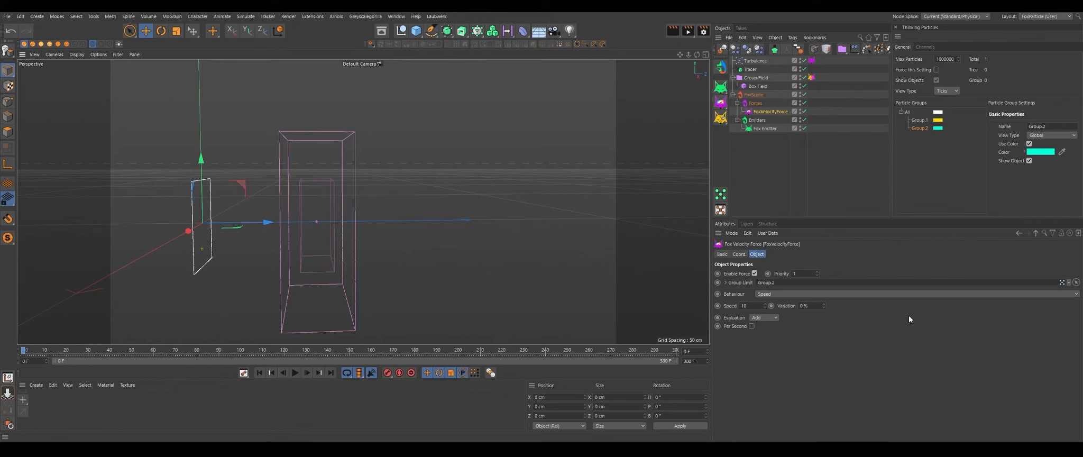
# Set the velocity force's evaluation to Multiply, play the emission, and stop it.
pyautogui.click(761, 318)
pyautogui.click(776, 334)
pyautogui.click(295, 373)
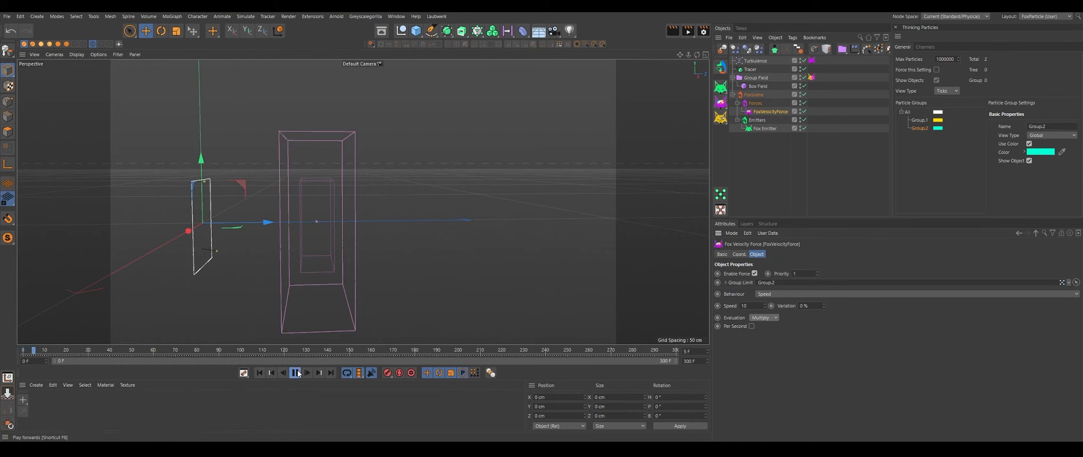
pyautogui.click(295, 373)
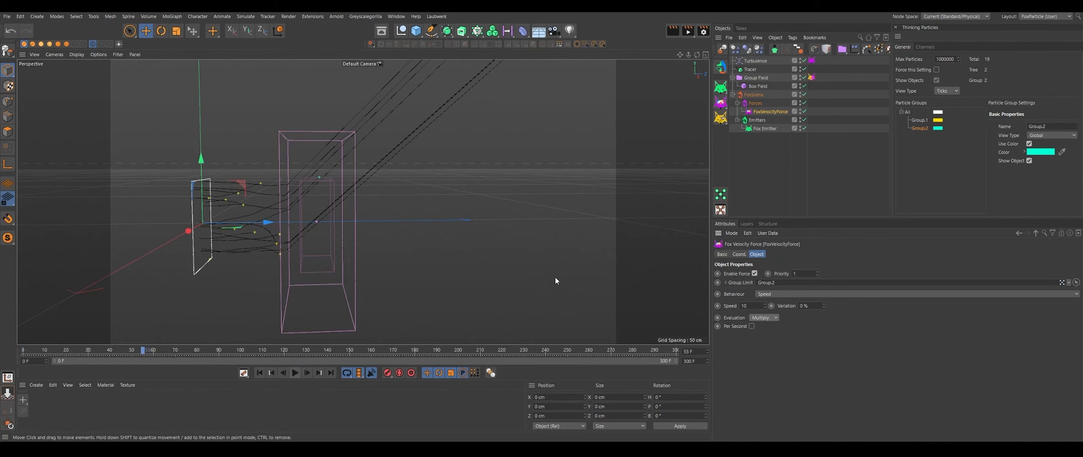
# Set the velocity force's speed to 2, replay the emission from the first frame, and stop it.
pyautogui.click(751, 306)
pyautogui.write('2')
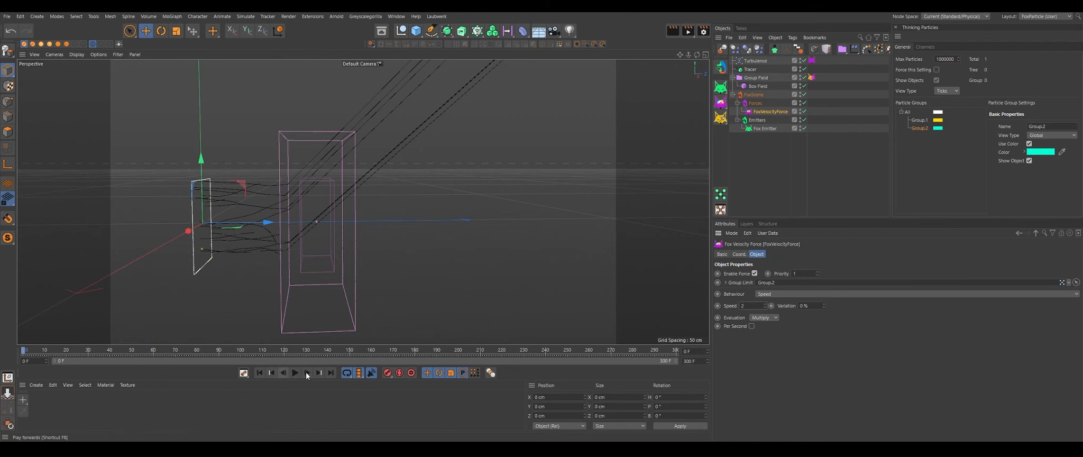
pyautogui.click(259, 373)
pyautogui.click(295, 373)
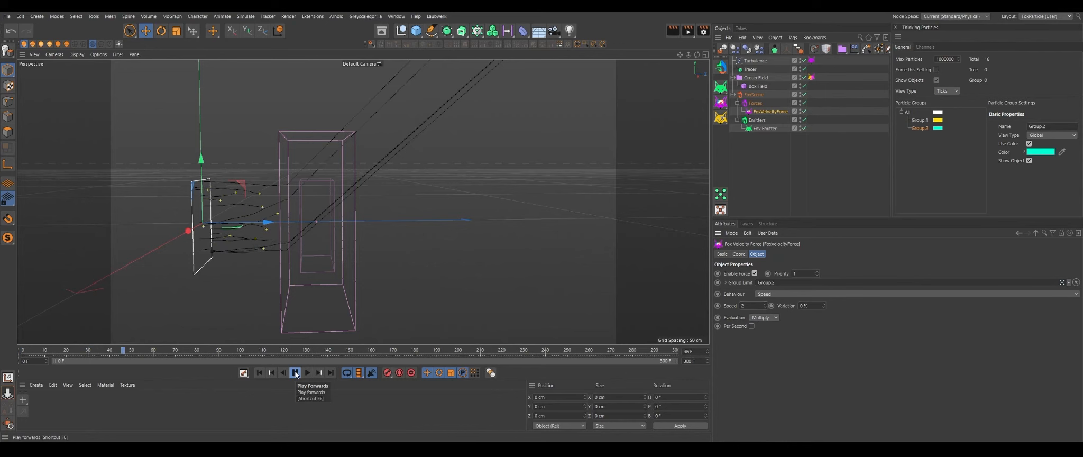
pyautogui.click(295, 373)
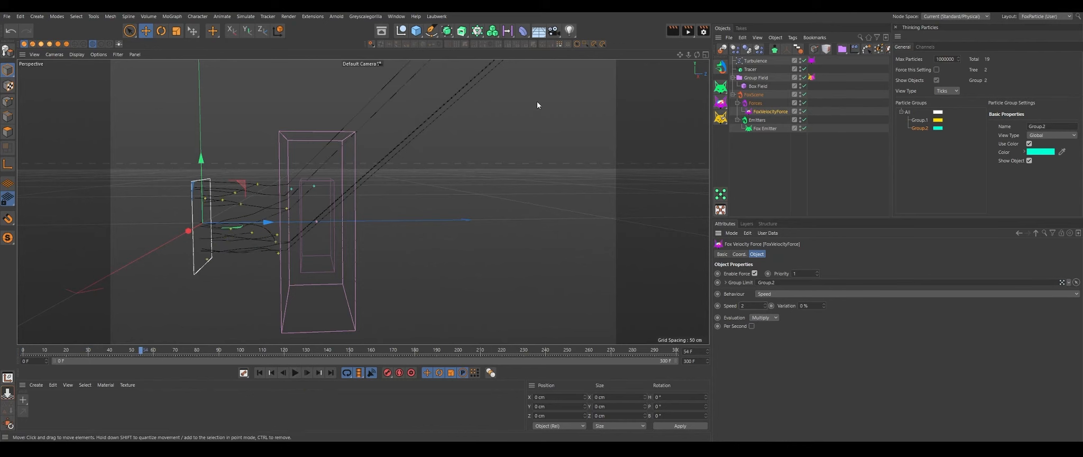
# Examine the particle trails leaving the box field from farther away and from different angles.
pyautogui.keyDown('alt'); pyautogui.moveTo(529, 108); pyautogui.dragTo(323, 270); pyautogui.keyUp('alt')
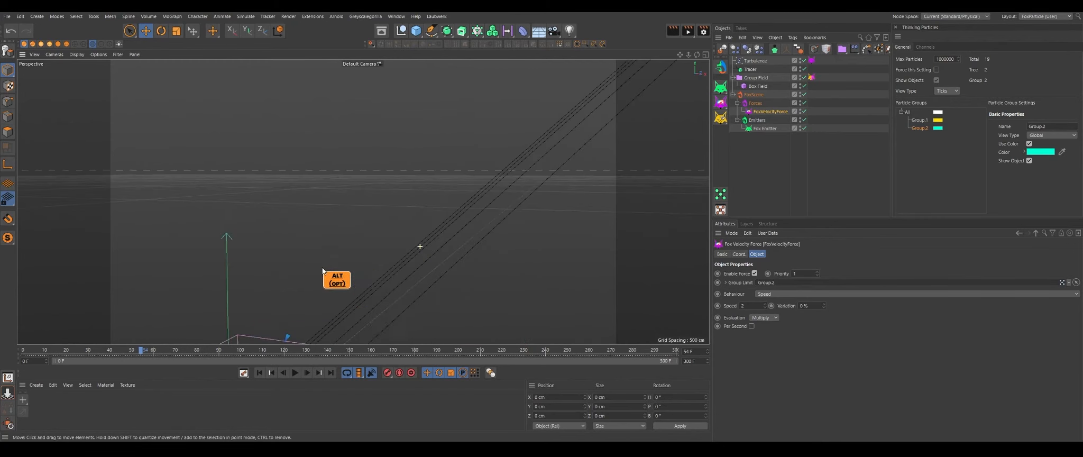
pyautogui.keyDown('alt'); pyautogui.moveTo(326, 269); pyautogui.dragTo(318, 221, button='middle'); pyautogui.keyUp('alt')
pyautogui.keyDown('alt'); pyautogui.moveTo(337, 268); pyautogui.dragTo(324, 294, button='right'); pyautogui.keyUp('alt')
pyautogui.keyDown('alt'); pyautogui.moveTo(360, 244); pyautogui.dragTo(328, 258, button='middle'); pyautogui.keyUp('alt')
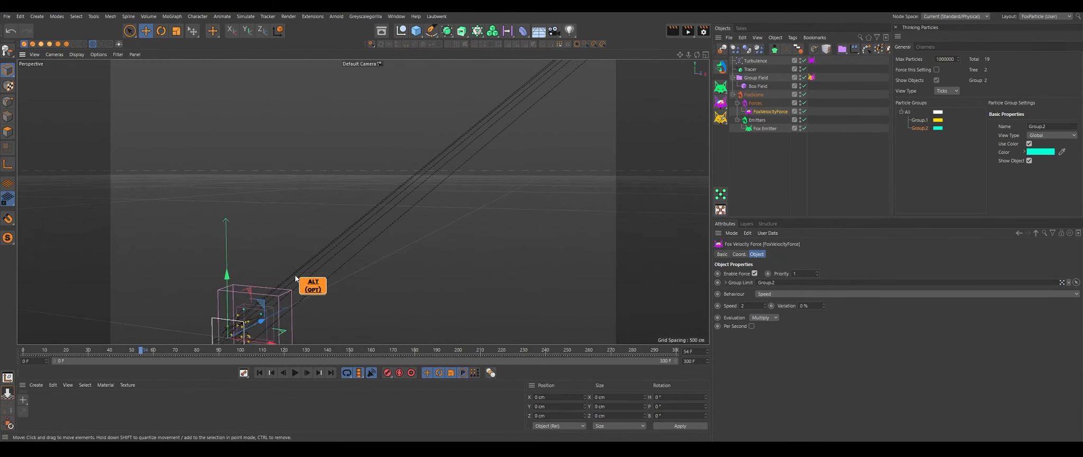
pyautogui.keyDown('alt'); pyautogui.moveTo(301, 272); pyautogui.dragTo(343, 246); pyautogui.keyUp('alt')
pyautogui.moveTo(378, 220)
pyautogui.keyDown('alt'); pyautogui.mouseDown()
pyautogui.moveTo(359, 227)
pyautogui.moveTo(370, 209)
pyautogui.mouseUp(); pyautogui.keyUp('alt')
pyautogui.keyDown('alt'); pyautogui.moveTo(387, 261); pyautogui.dragTo(302, 299); pyautogui.keyUp('alt')
pyautogui.keyDown('alt'); pyautogui.moveTo(274, 306); pyautogui.dragTo(284, 268, button='middle'); pyautogui.keyUp('alt')
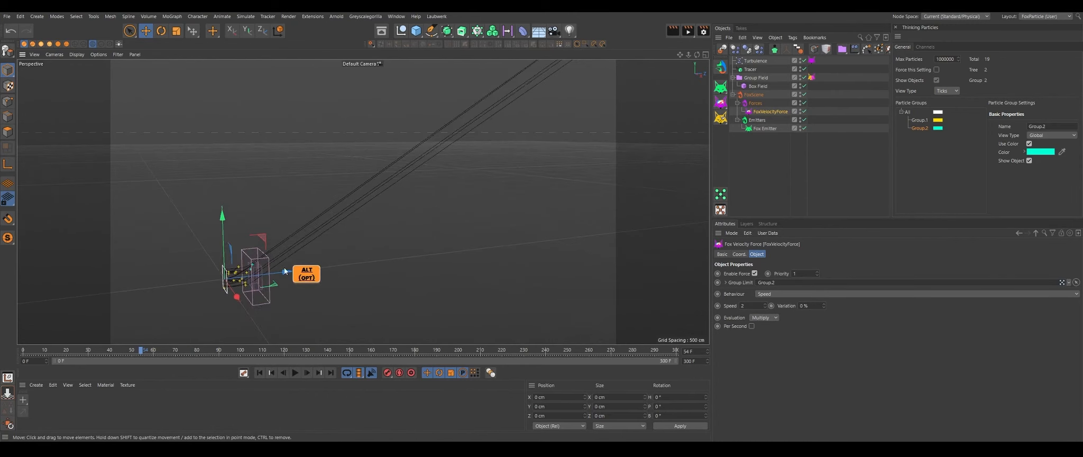
pyautogui.keyDown('alt'); pyautogui.moveTo(250, 262); pyautogui.dragTo(266, 235, button='right'); pyautogui.keyUp('alt')
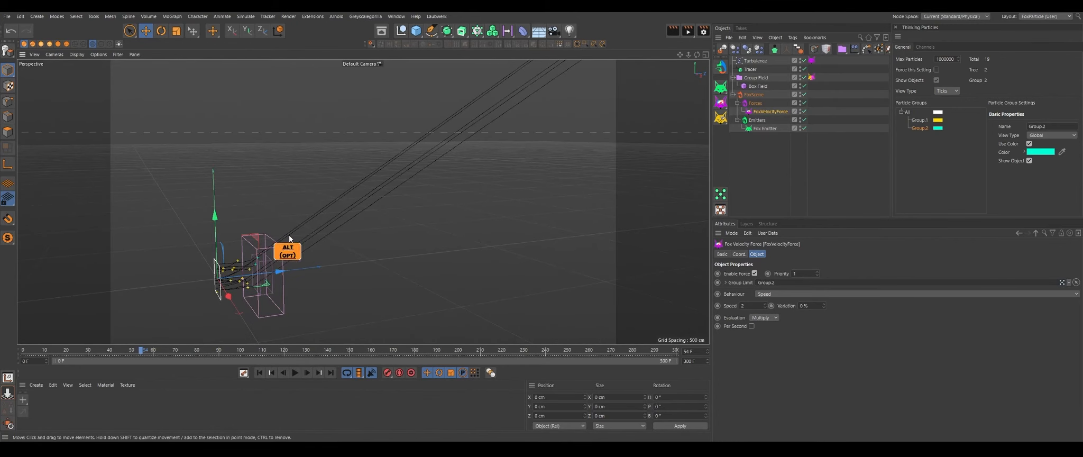
# Enable Per Second on the velocity force, replay the emission, stop it, and return to the first frame.
pyautogui.click(752, 326)
pyautogui.click(259, 372)
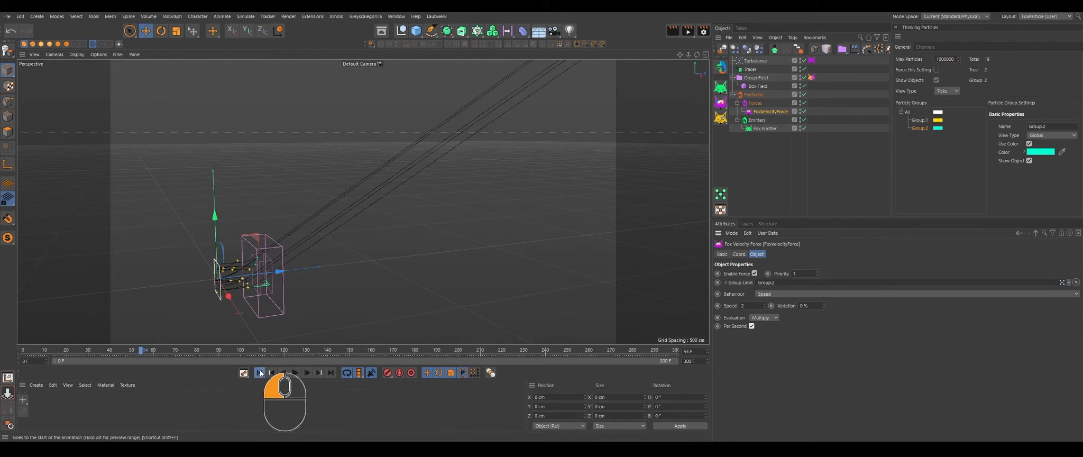
pyautogui.keyDown('alt'); pyautogui.moveTo(269, 258); pyautogui.dragTo(240, 261); pyautogui.keyUp('alt')
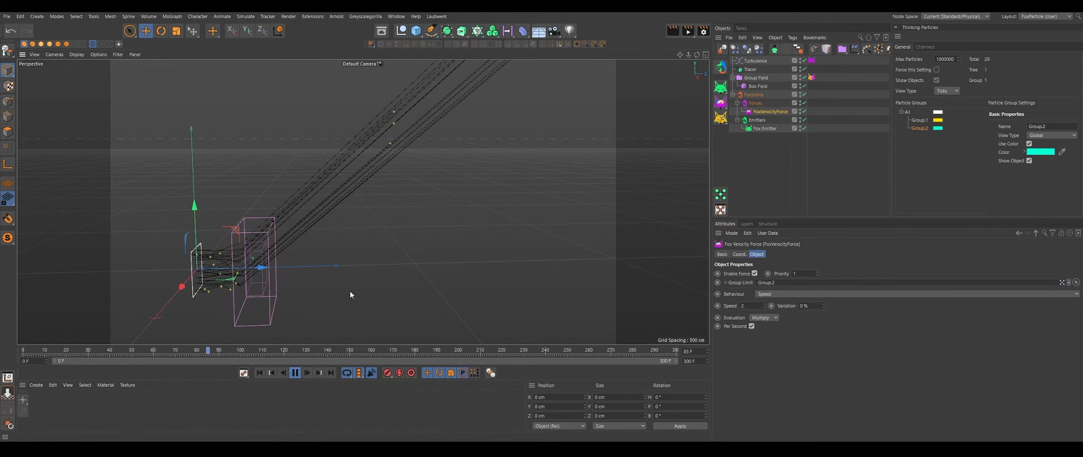
pyautogui.click(296, 374)
pyautogui.click(260, 373)
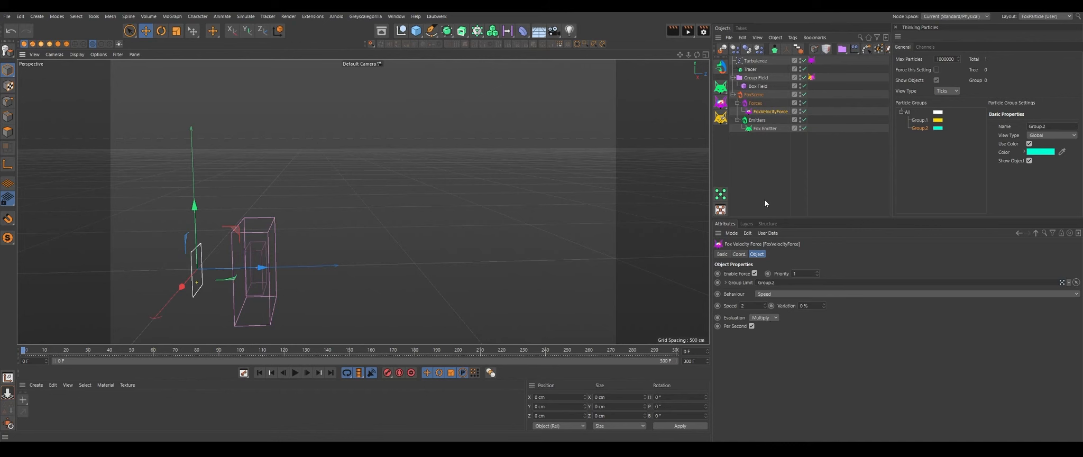
# Switch to the Shape Tag.c4d project and return its animation to the first frame.
pyautogui.press('v')
pyautogui.moveTo(443, 207)
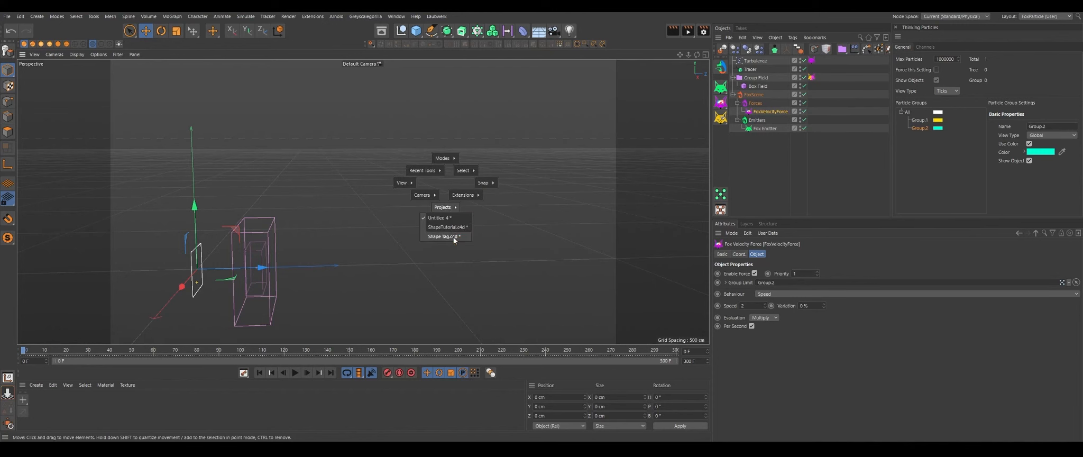
pyautogui.click(454, 236)
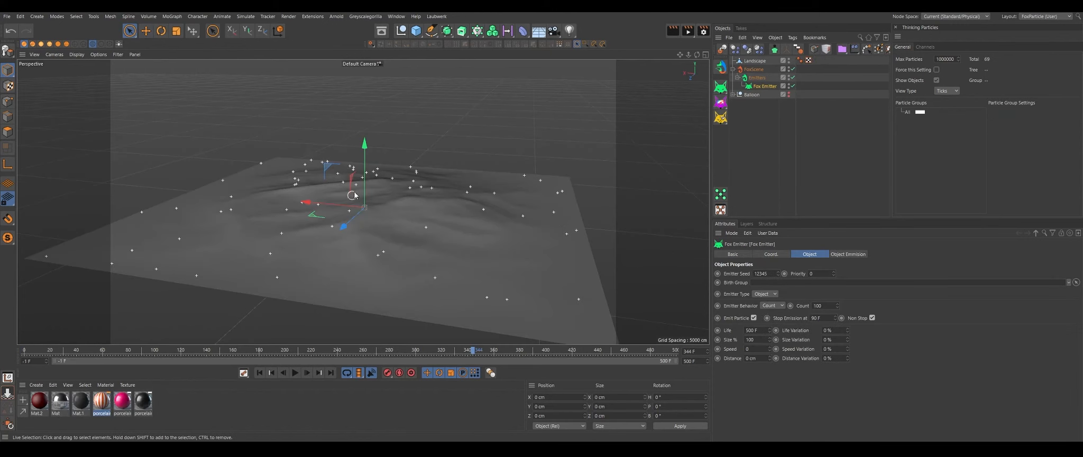
pyautogui.click(260, 372)
pyautogui.keyDown('alt'); pyautogui.moveTo(339, 245); pyautogui.dragTo(386, 240); pyautogui.keyUp('alt')
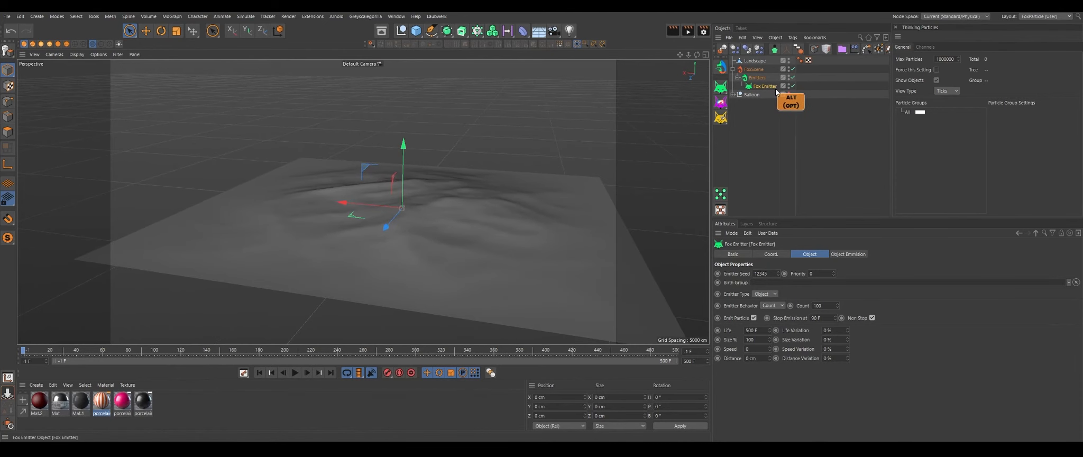
# Add a Fox Velocity Force to the landscape scene and play the emission.
pyautogui.click(720, 102)
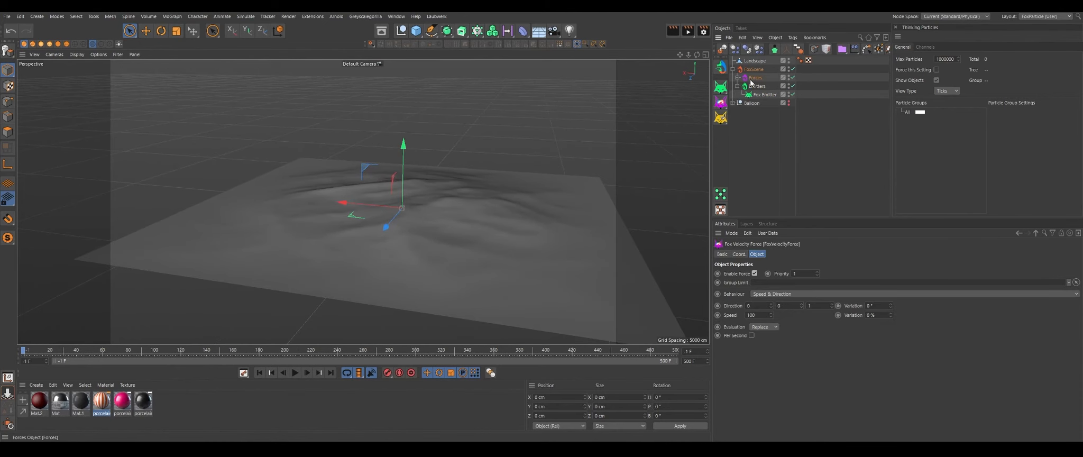
pyautogui.click(738, 78)
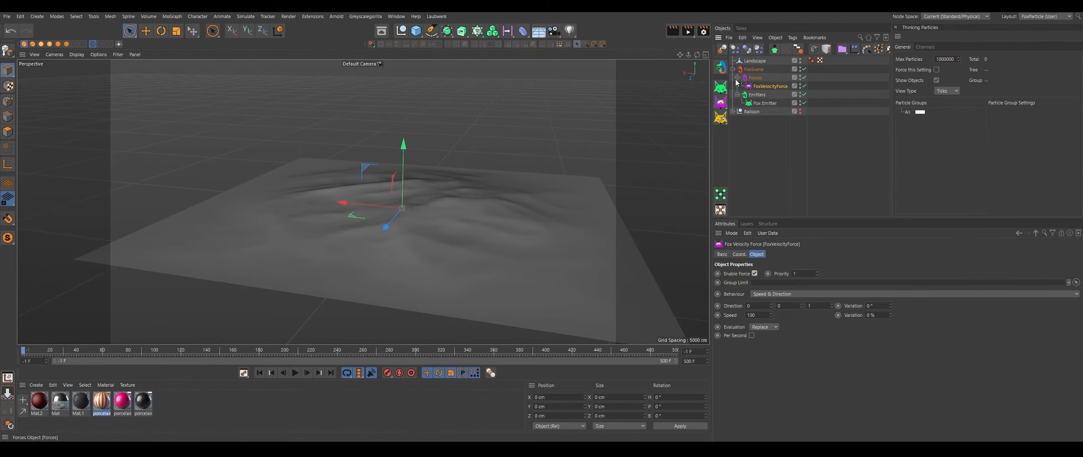
pyautogui.click(294, 373)
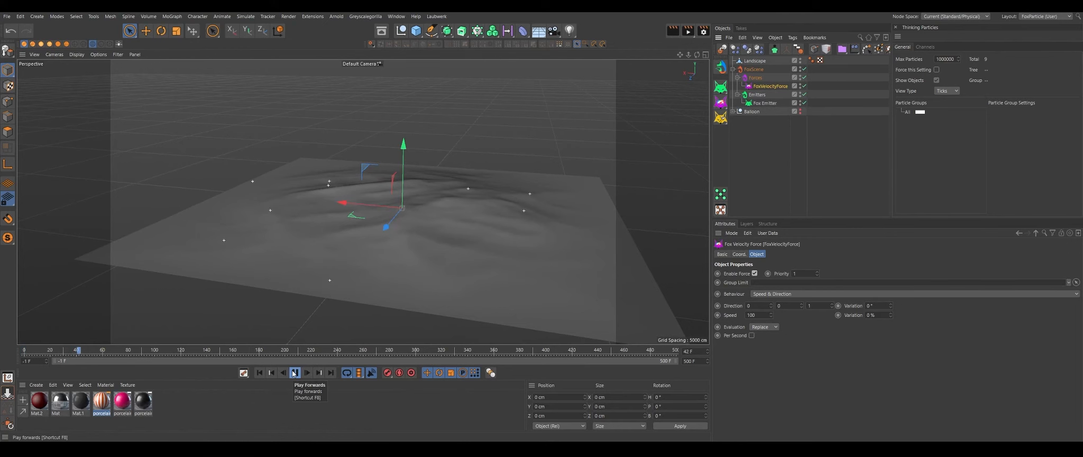
pyautogui.keyDown('alt'); pyautogui.moveTo(454, 246); pyautogui.dragTo(384, 225); pyautogui.keyUp('alt')
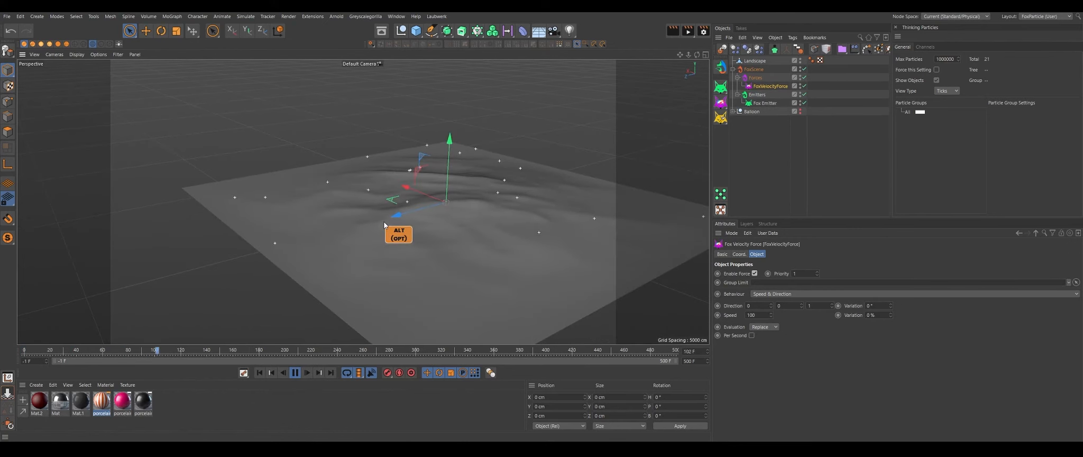
# Set the velocity force's direction to 0, 1, 0 and replay the emission from the first frame.
pyautogui.click(818, 305)
pyautogui.write('0')
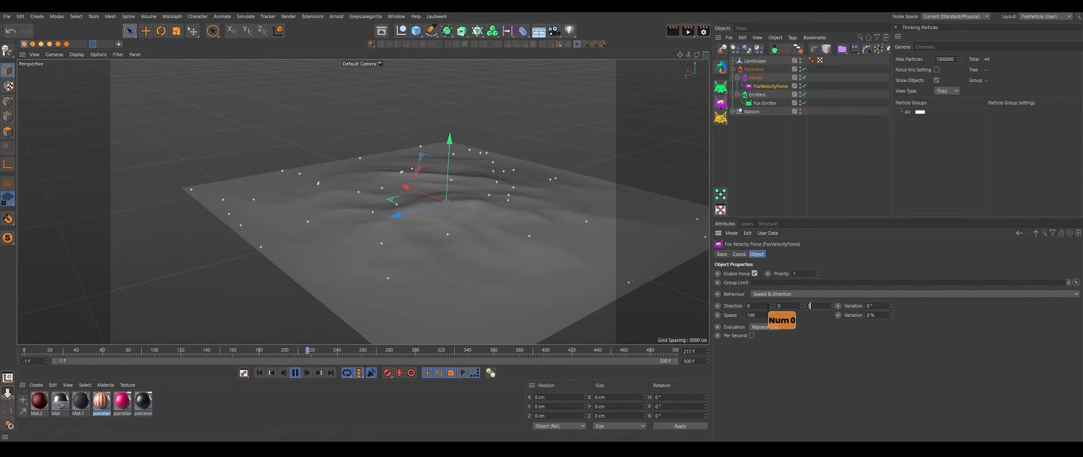
pyautogui.moveTo(793, 307); pyautogui.dragTo(733, 317)
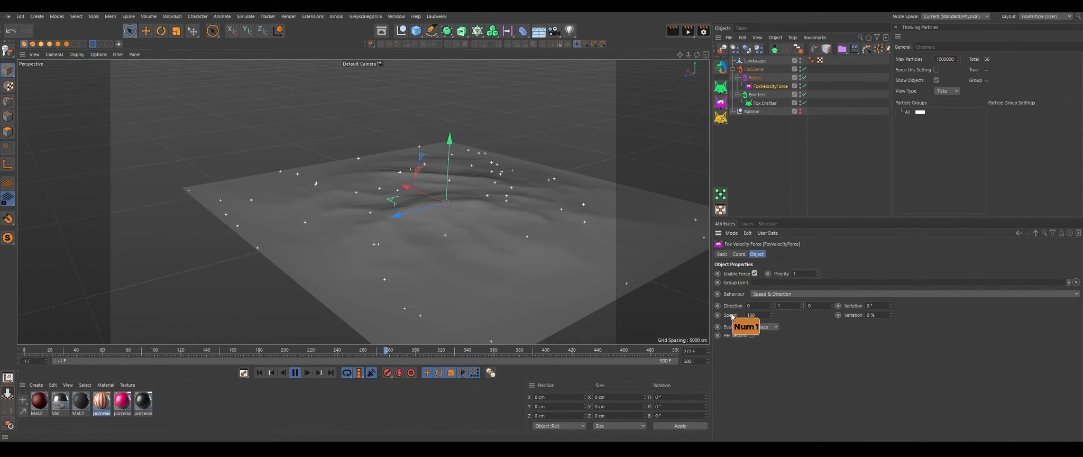
pyautogui.write('1')
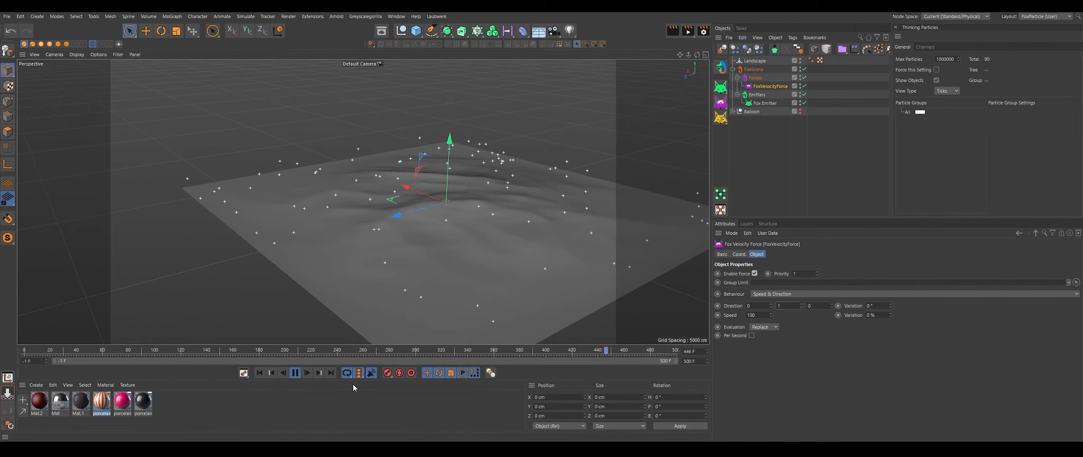
pyautogui.click(262, 373)
pyautogui.keyDown('alt'); pyautogui.moveTo(468, 196); pyautogui.dragTo(537, 191); pyautogui.keyUp('alt')
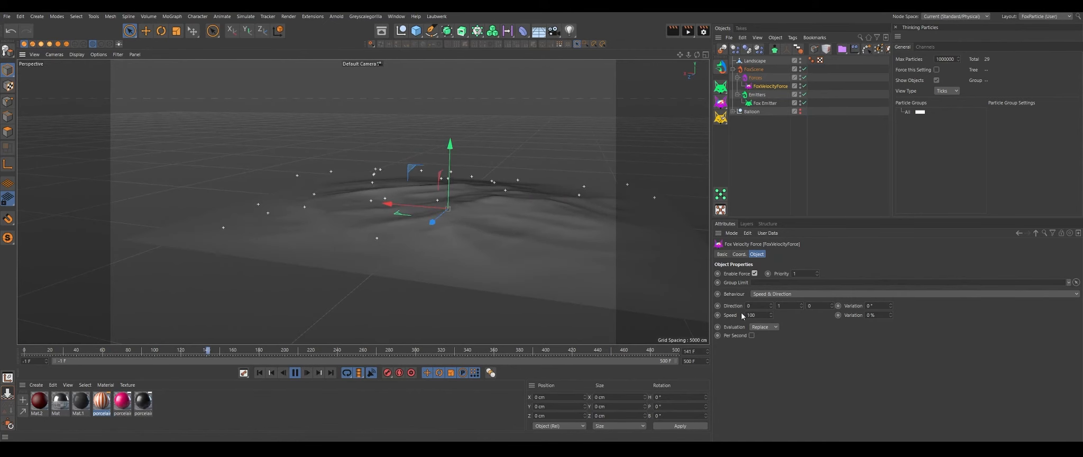
# Set the velocity force's evaluation to Add, replay the emission from the first frame, and enable Per Second.
pyautogui.click(765, 327)
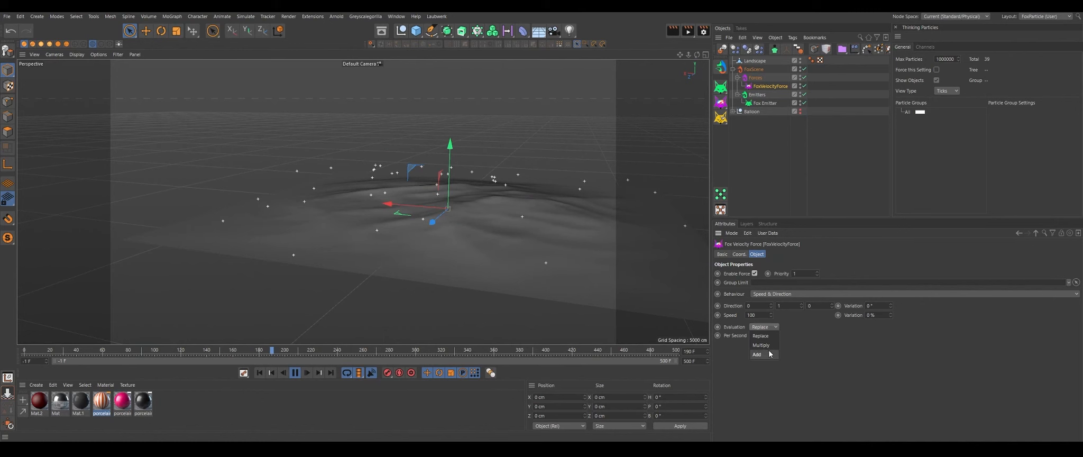
pyautogui.click(770, 354)
pyautogui.click(295, 372)
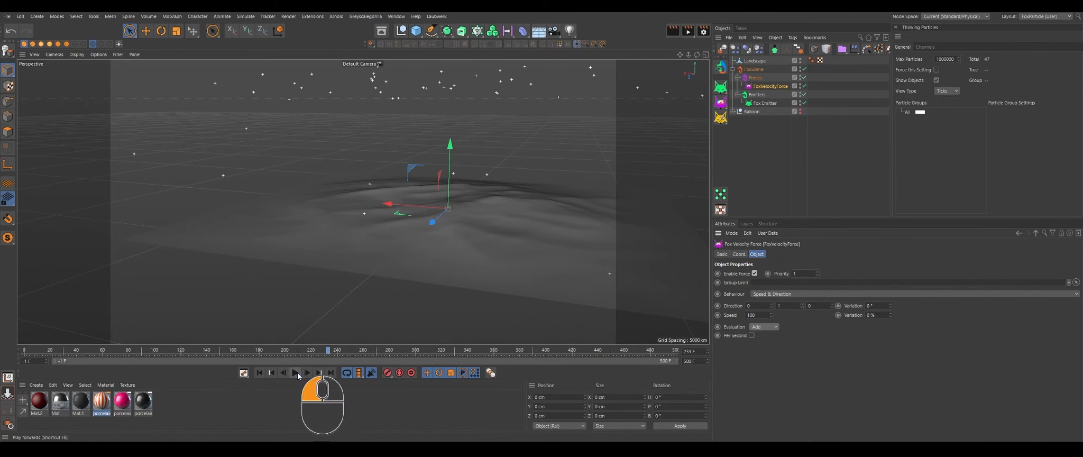
pyautogui.click(260, 372)
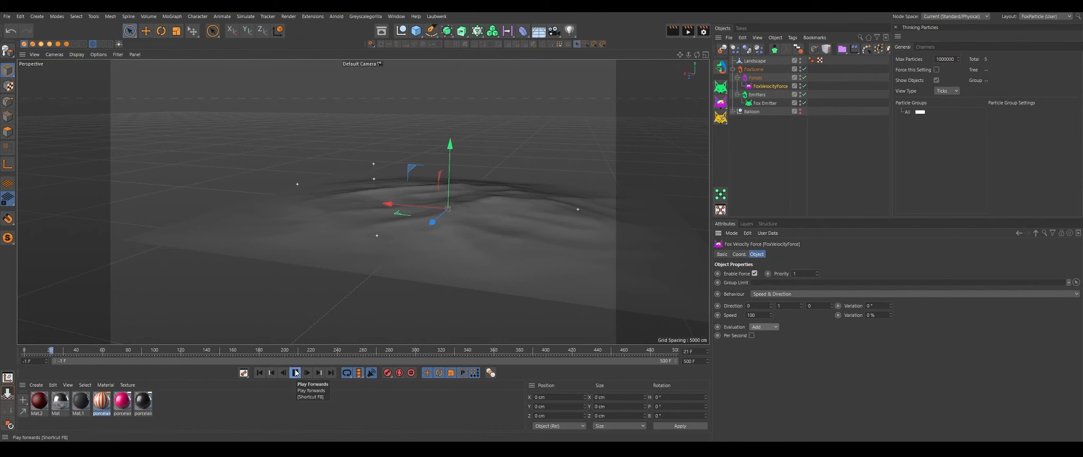
pyautogui.click(764, 316)
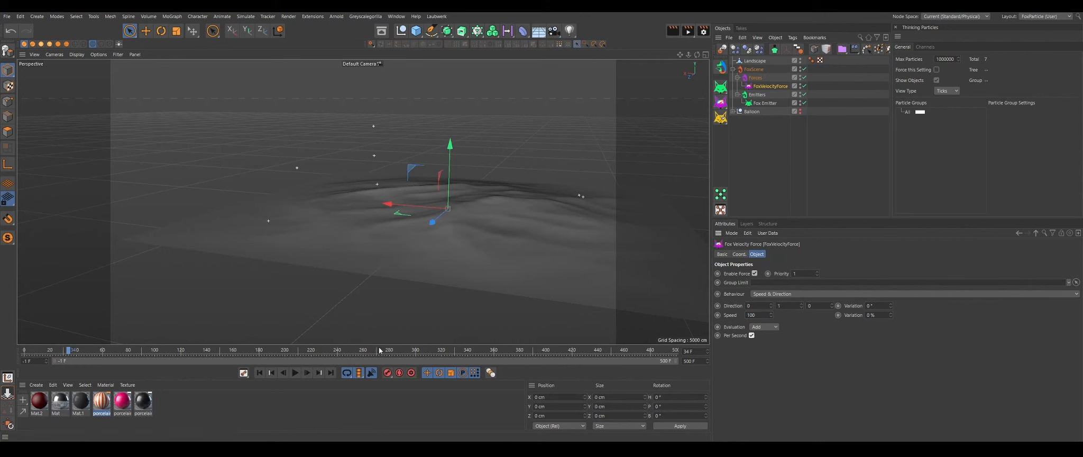
# Replay the emission from the first frame with Per Second enabled and inspect how the particles leave the landscape.
pyautogui.click(260, 373)
pyautogui.click(295, 373)
pyautogui.click(295, 373)
pyautogui.keyDown('alt'); pyautogui.moveTo(377, 209); pyautogui.dragTo(372, 225, button='right'); pyautogui.keyUp('alt')
pyautogui.keyDown('alt'); pyautogui.moveTo(372, 224); pyautogui.dragTo(443, 234); pyautogui.keyUp('alt')
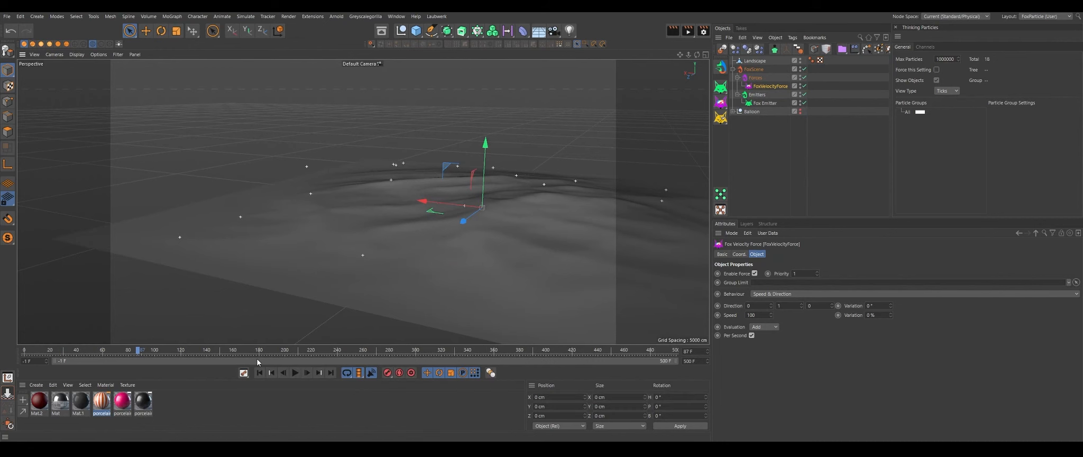
pyautogui.keyDown('alt'); pyautogui.moveTo(373, 234); pyautogui.dragTo(361, 251, button='right'); pyautogui.keyUp('alt')
pyautogui.keyDown('alt'); pyautogui.moveTo(361, 251); pyautogui.dragTo(338, 317, button='middle'); pyautogui.keyUp('alt')
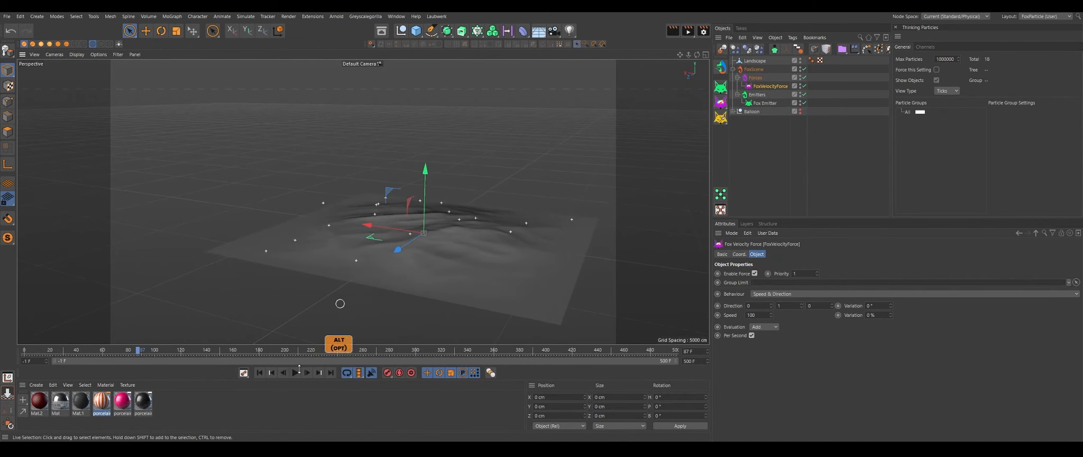
# Watch the particles rise as the emission plays on, return to the first frame and save the project.
pyautogui.click(295, 372)
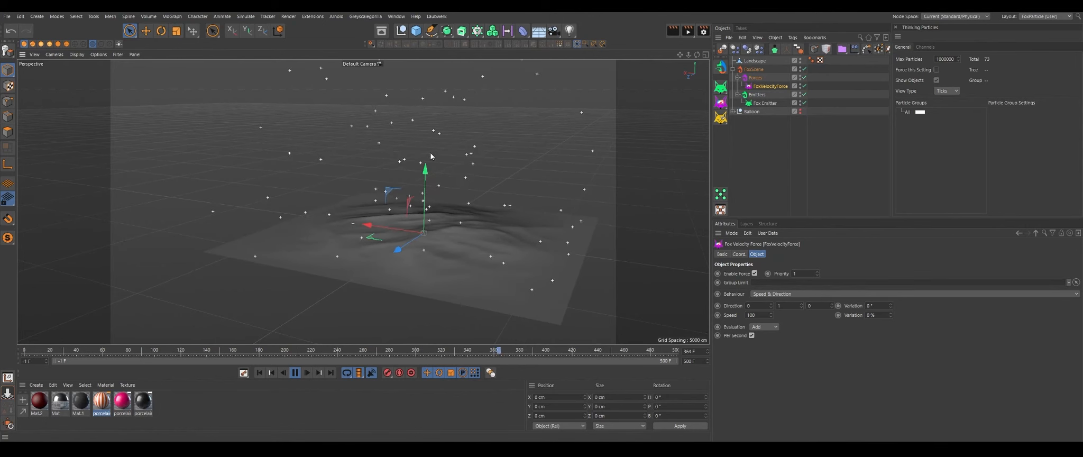
pyautogui.keyDown('alt'); pyautogui.moveTo(386, 169); pyautogui.dragTo(398, 239, button='right'); pyautogui.keyUp('alt')
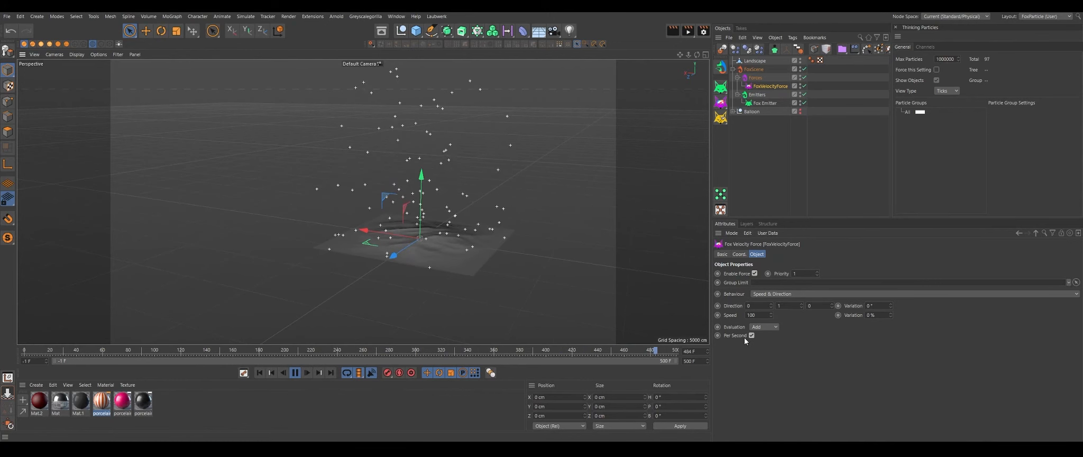
pyautogui.keyDown('alt'); pyautogui.moveTo(410, 240); pyautogui.dragTo(356, 227); pyautogui.keyUp('alt')
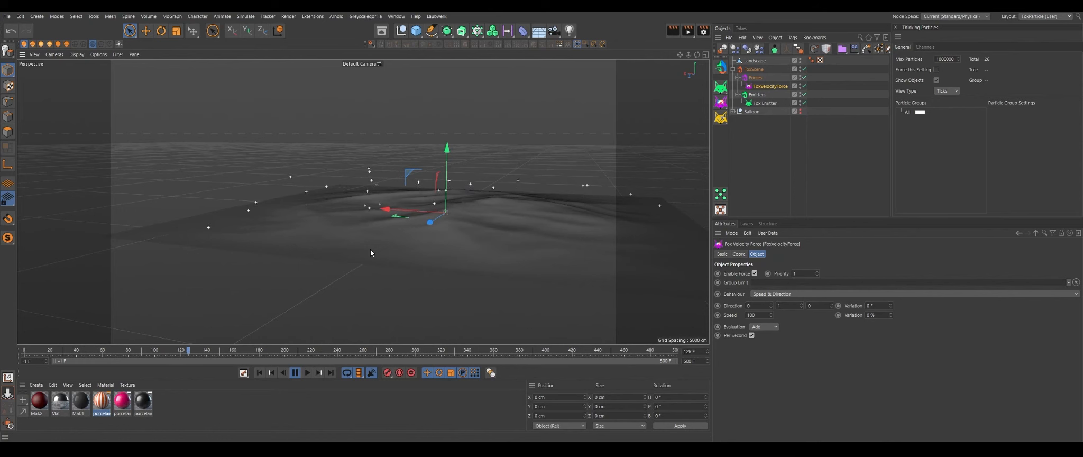
pyautogui.click(295, 372)
pyautogui.click(259, 373)
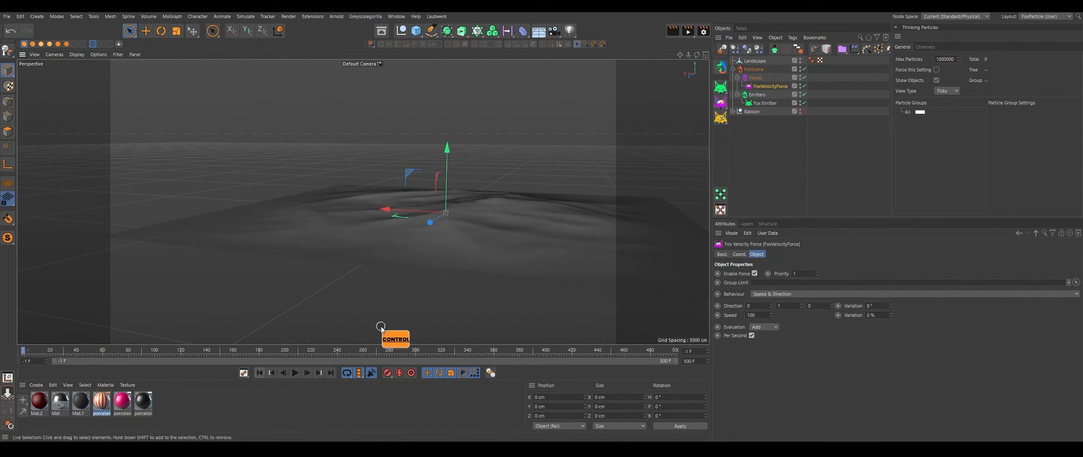
pyautogui.hotkey('ctrl', 's')
# Place the Balloon group inside a new Cloner and set the Cloner's instance mode to Multi-Instance.
pyautogui.click(734, 112)
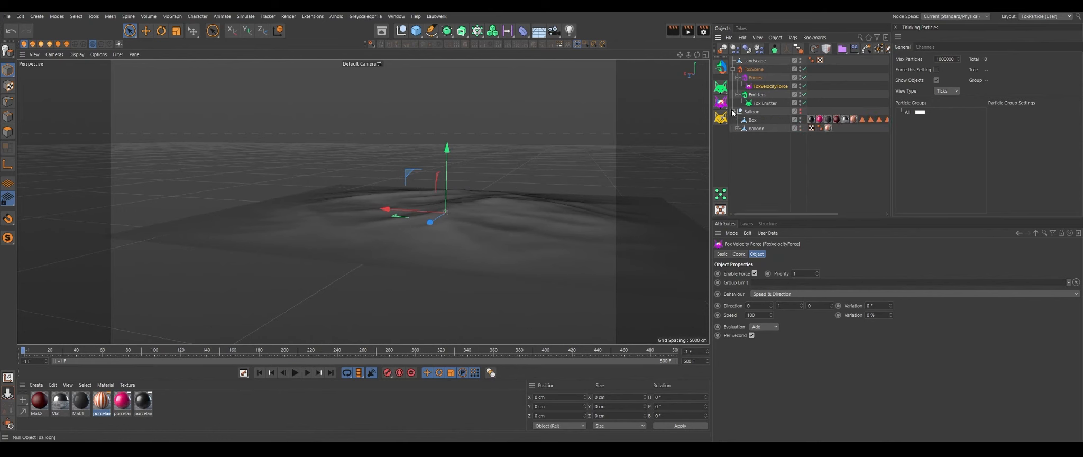
pyautogui.click(754, 112)
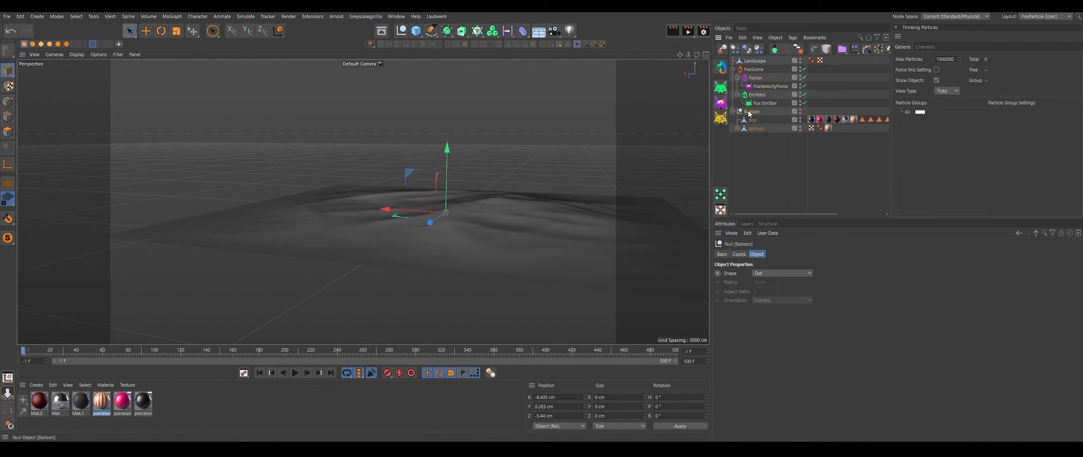
pyautogui.keyDown('alt'); pyautogui.click(475, 30); pyautogui.keyUp('alt')
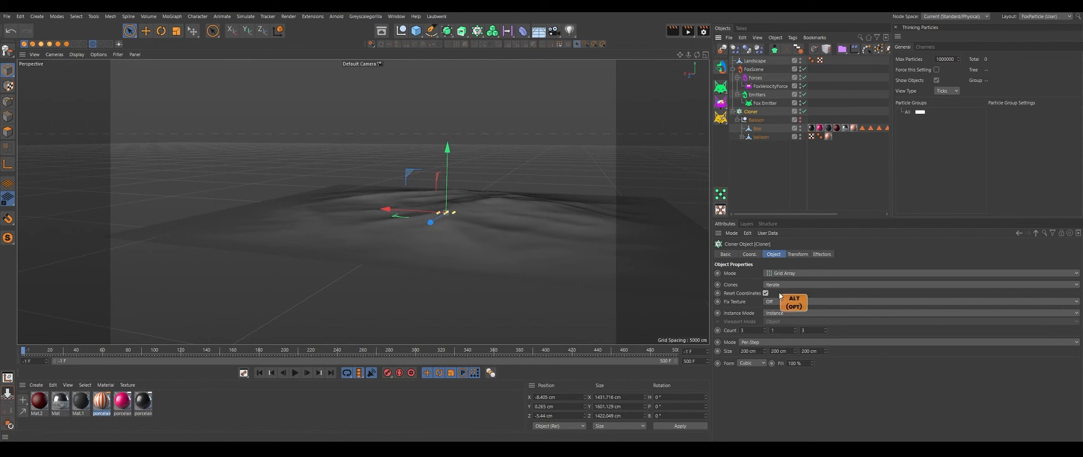
pyautogui.click(783, 314)
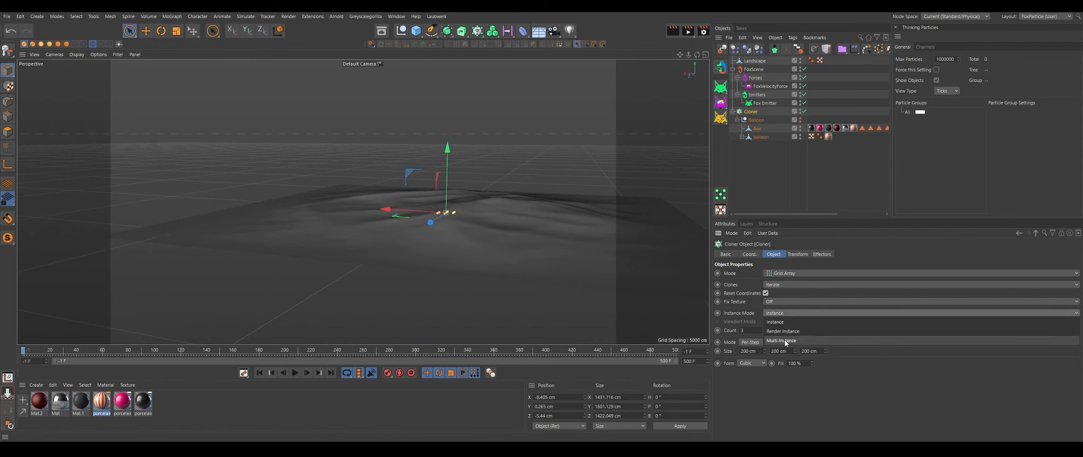
pyautogui.click(787, 341)
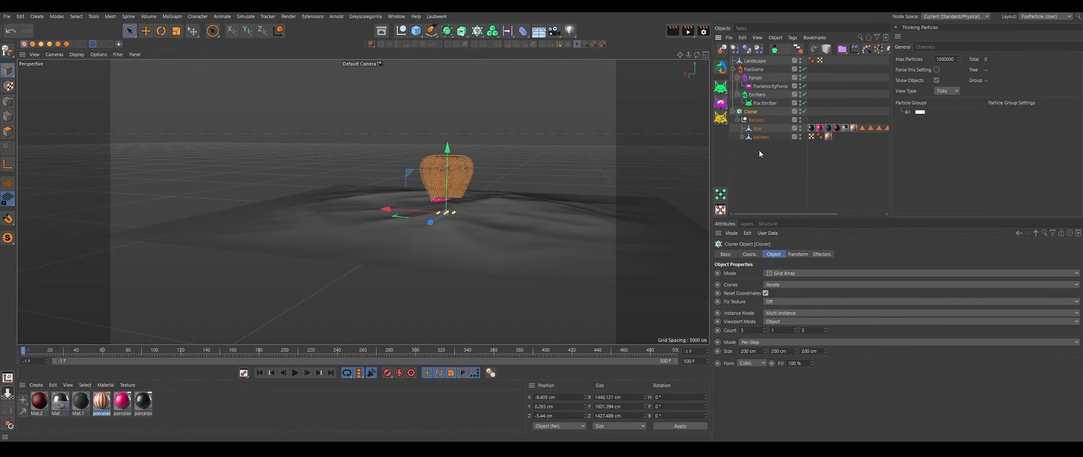
pyautogui.click(751, 119)
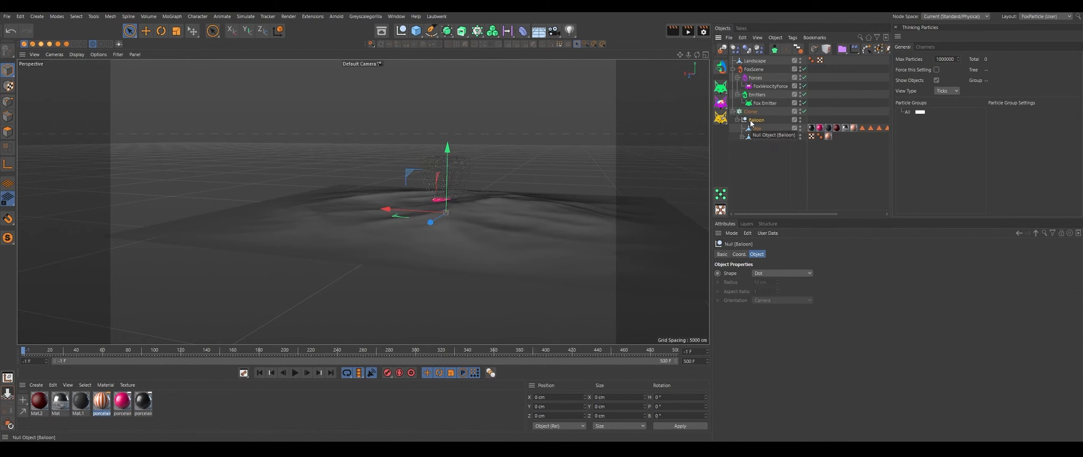
# Set the Cloner to Object mode on the particle group All, with a Particle Scale of 100%.
pyautogui.click(751, 112)
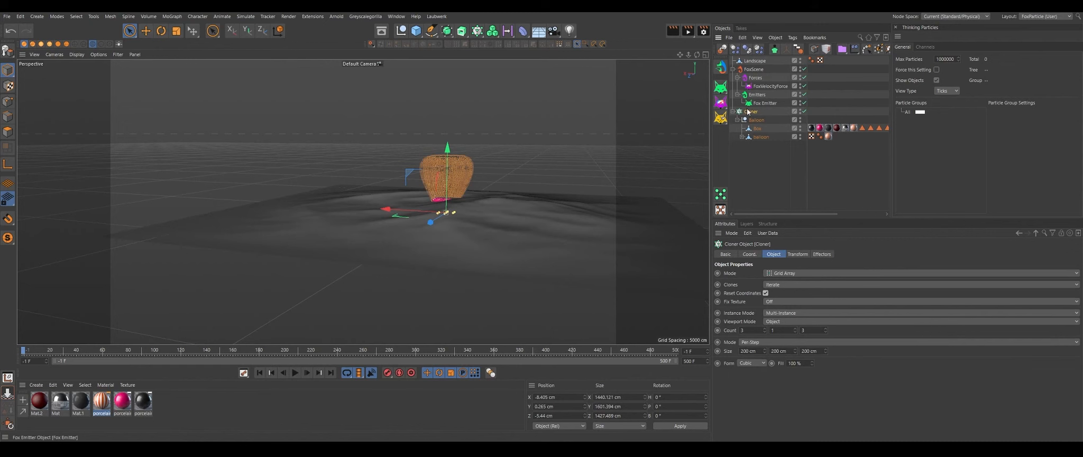
pyautogui.click(786, 273)
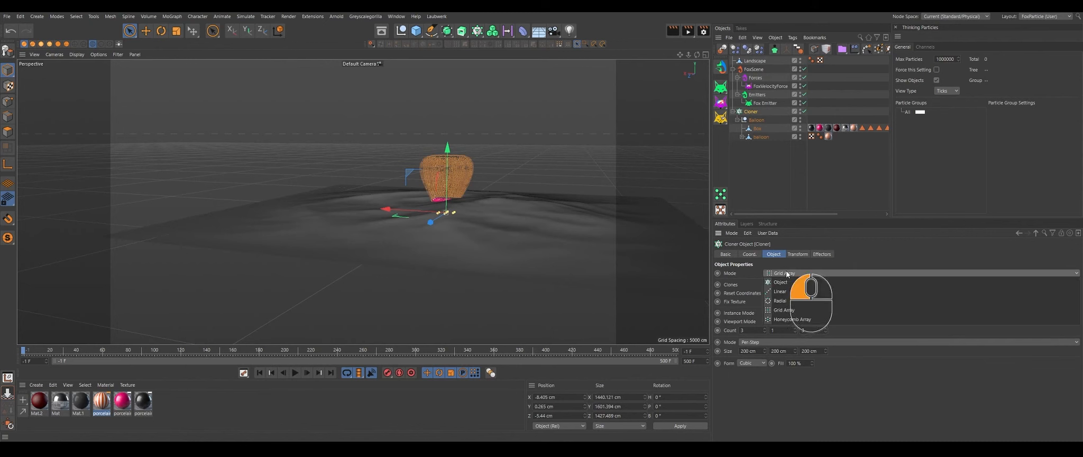
pyautogui.click(793, 280)
pyautogui.moveTo(908, 113); pyautogui.dragTo(786, 329)
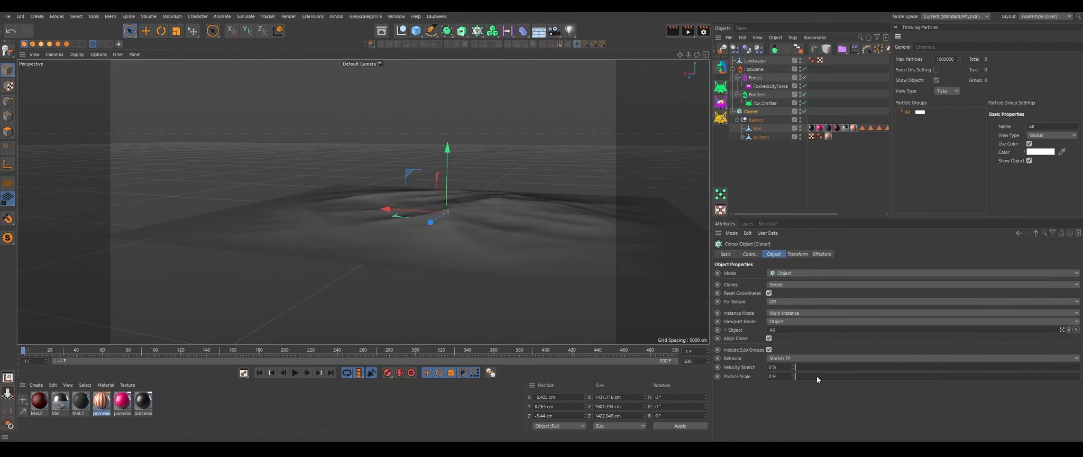
pyautogui.moveTo(817, 376); pyautogui.dragTo(1079, 376)
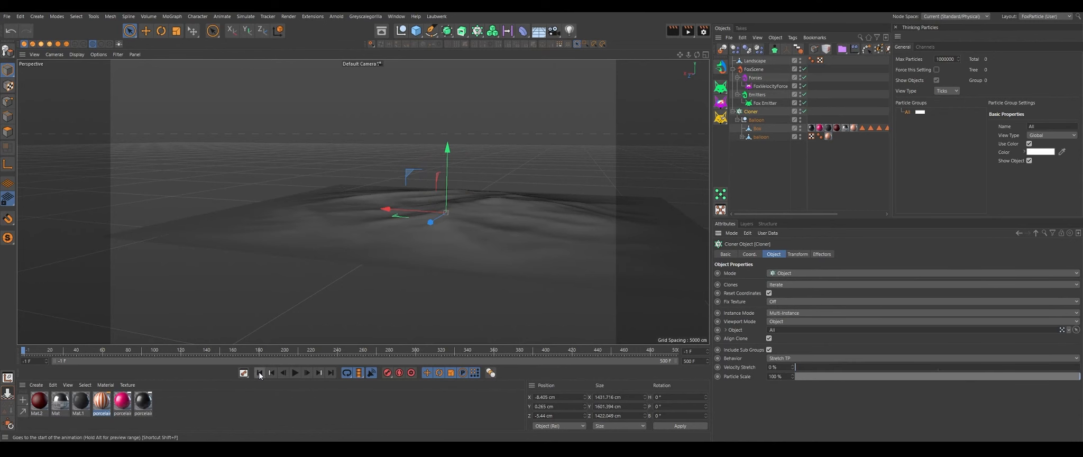
# Play the emission to check the cloned balloons rising from the landscape, then return to the first frame.
pyautogui.click(295, 373)
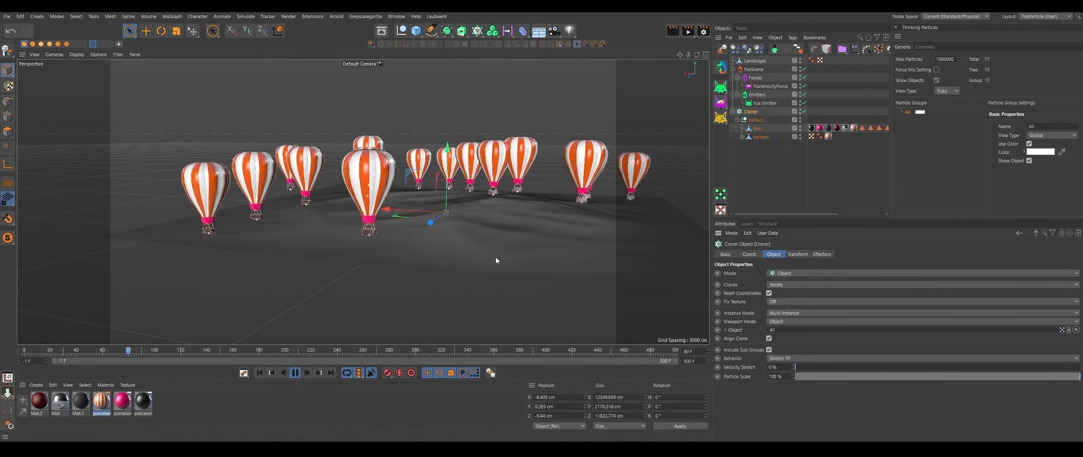
pyautogui.keyDown('alt'); pyautogui.moveTo(435, 232); pyautogui.dragTo(433, 279); pyautogui.keyUp('alt')
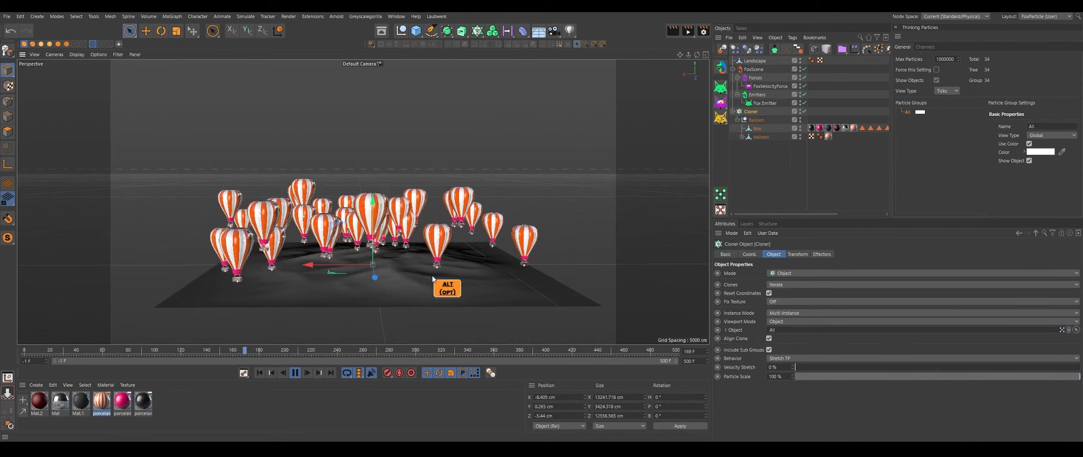
pyautogui.click(295, 373)
pyautogui.click(258, 373)
# Set the Fox Emitter's count to 40 and preview the sparser balloon emission from the first frame.
pyautogui.click(765, 103)
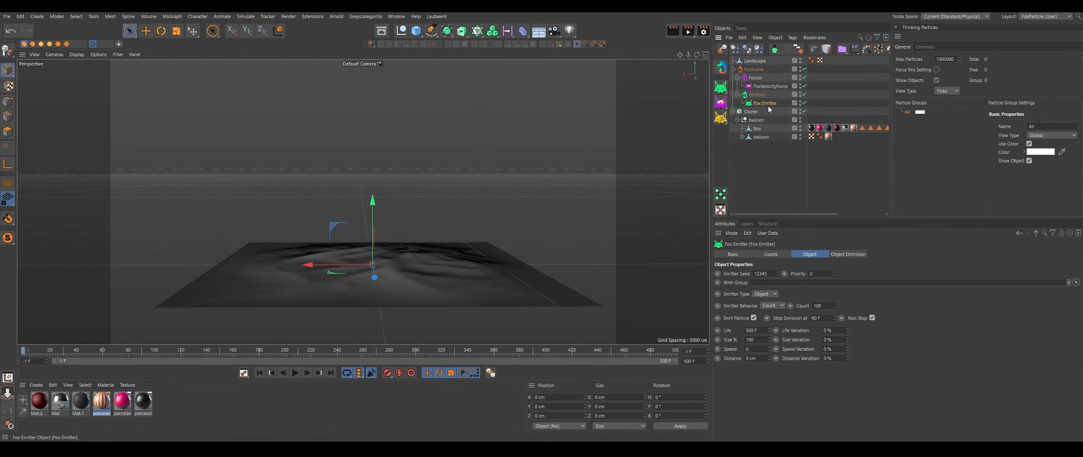
pyautogui.doubleClick(819, 306)
pyautogui.write('40')
pyautogui.press('Return')
pyautogui.click(297, 374)
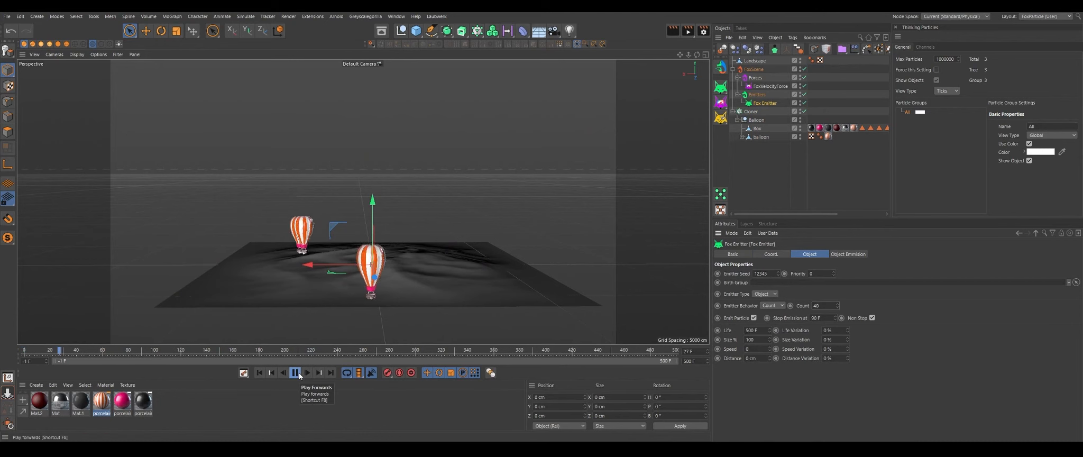
pyautogui.keyDown('alt'); pyautogui.moveTo(339, 254); pyautogui.dragTo(296, 233); pyautogui.keyUp('alt')
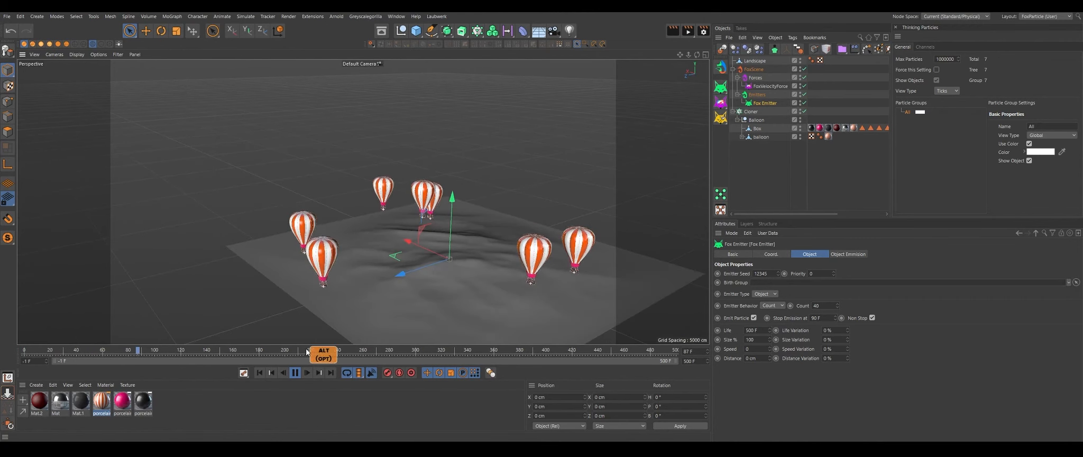
pyautogui.click(295, 373)
pyautogui.click(260, 373)
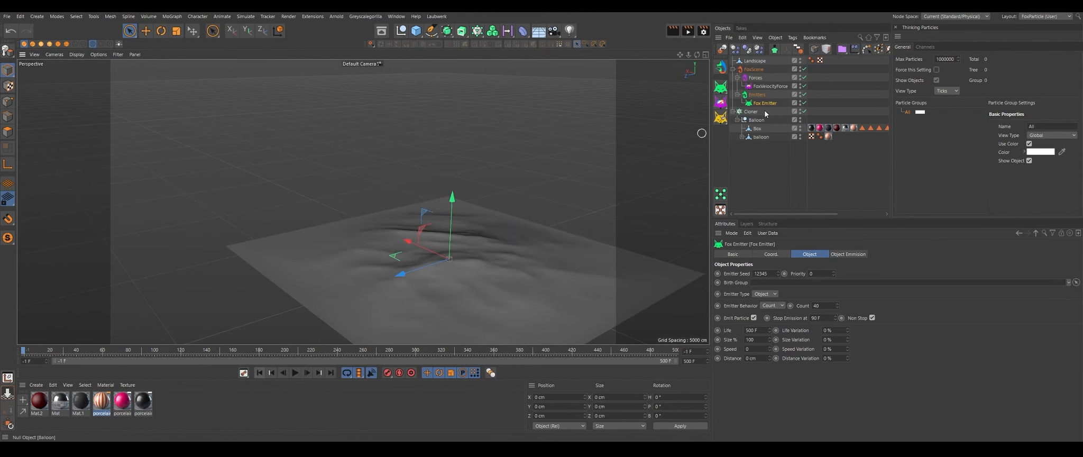
# Scale the Landscape object up uniformly to about 50281 cm in width and depth.
pyautogui.click(755, 61)
pyautogui.click(174, 32)
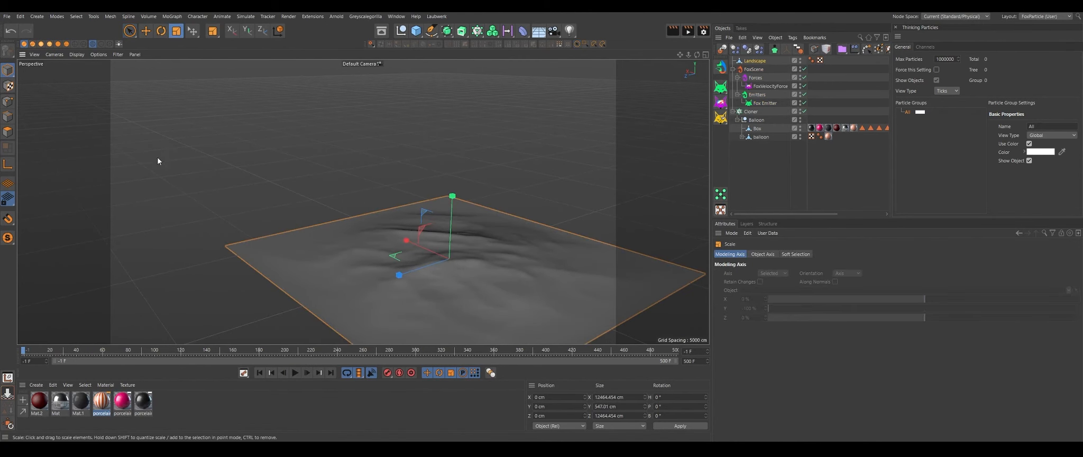
pyautogui.moveTo(158, 158); pyautogui.dragTo(665, 139)
pyautogui.keyDown('alt'); pyautogui.moveTo(395, 135); pyautogui.dragTo(327, 183, button='right'); pyautogui.keyUp('alt')
pyautogui.keyDown('alt'); pyautogui.moveTo(335, 177); pyautogui.dragTo(277, 176, button='middle'); pyautogui.keyUp('alt')
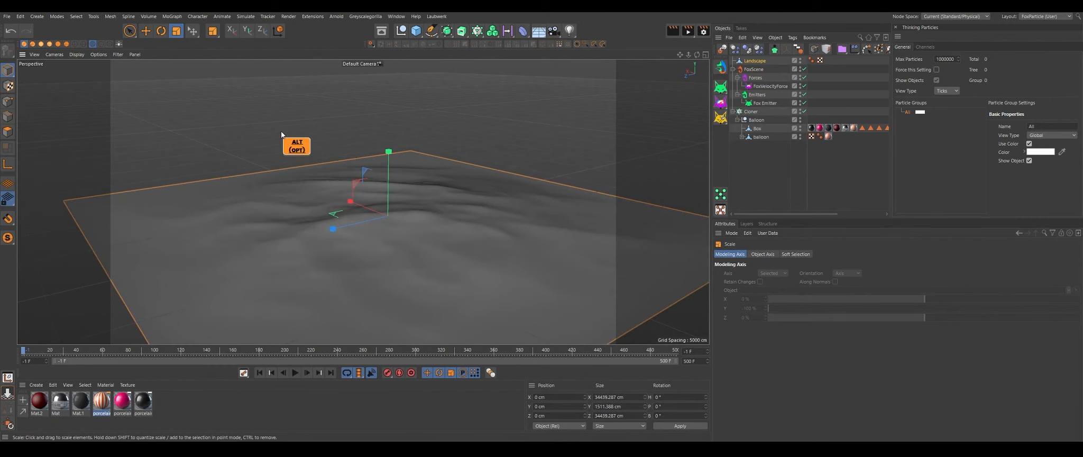
pyautogui.moveTo(281, 130); pyautogui.dragTo(495, 115)
pyautogui.keyDown('alt'); pyautogui.moveTo(495, 115); pyautogui.dragTo(402, 188, button='right'); pyautogui.keyUp('alt')
pyautogui.keyDown('alt'); pyautogui.moveTo(402, 188); pyautogui.dragTo(442, 201, button='middle'); pyautogui.keyUp('alt')
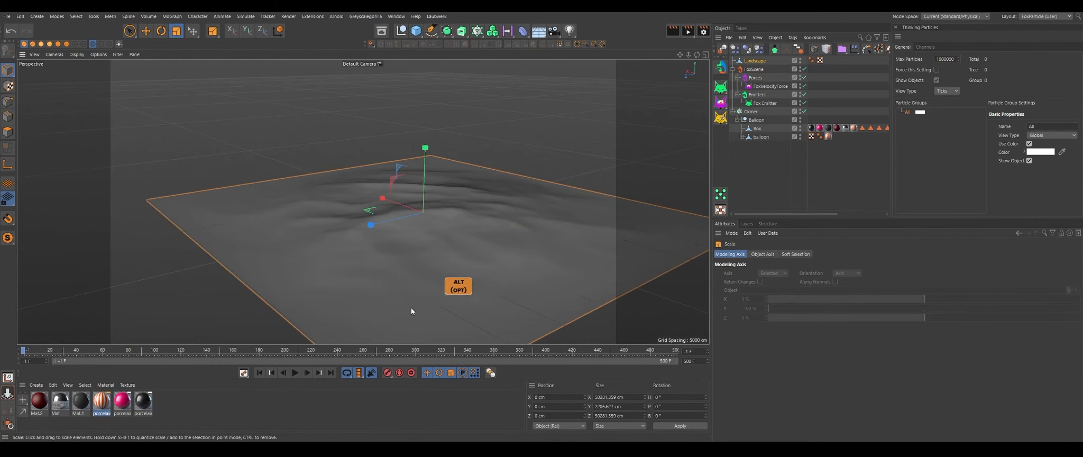
# Play the emission twice from the first frame to check how the balloons spread over the enlarged landscape.
pyautogui.click(295, 373)
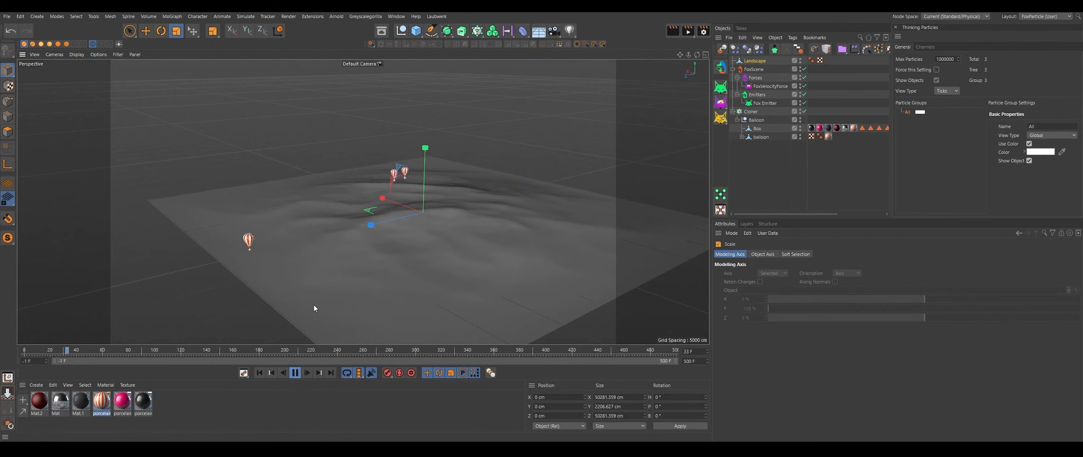
pyautogui.keyDown('alt'); pyautogui.moveTo(315, 305); pyautogui.dragTo(391, 169); pyautogui.keyUp('alt')
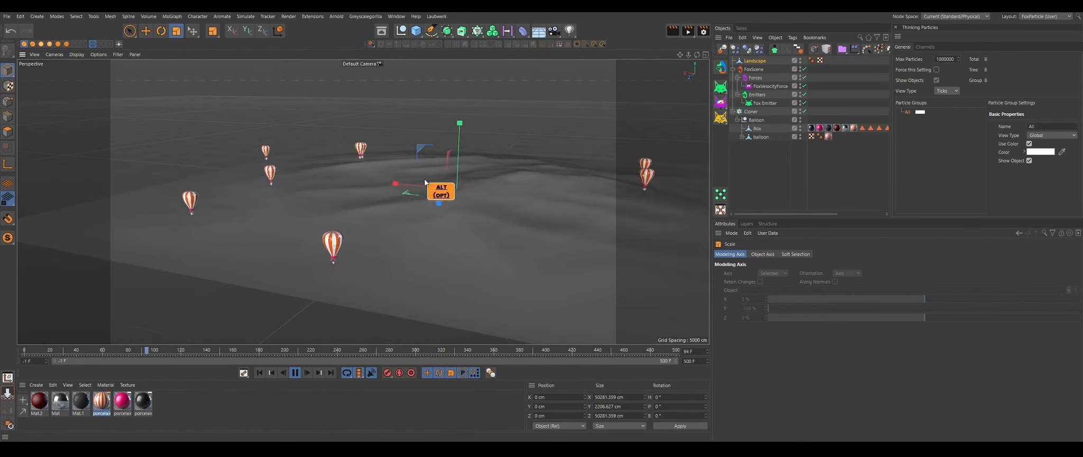
pyautogui.click(296, 373)
pyautogui.click(260, 373)
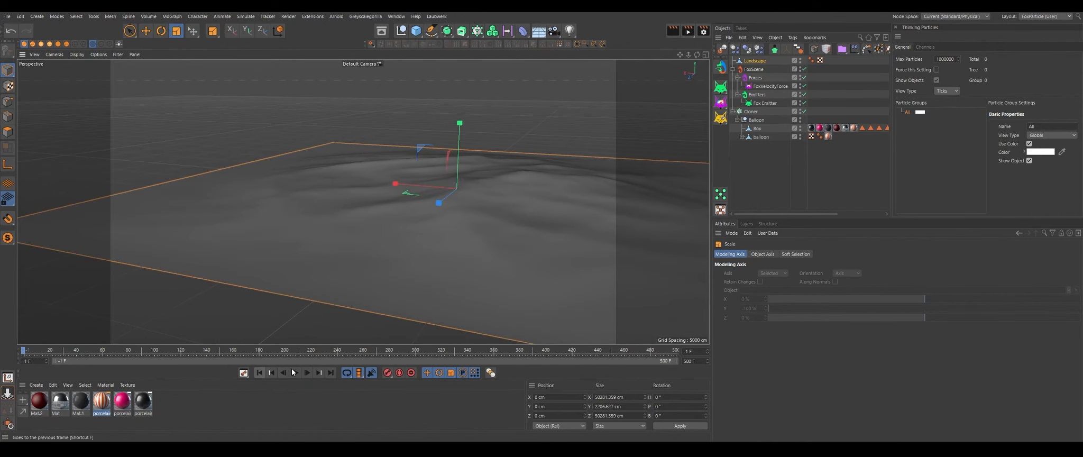
pyautogui.click(295, 373)
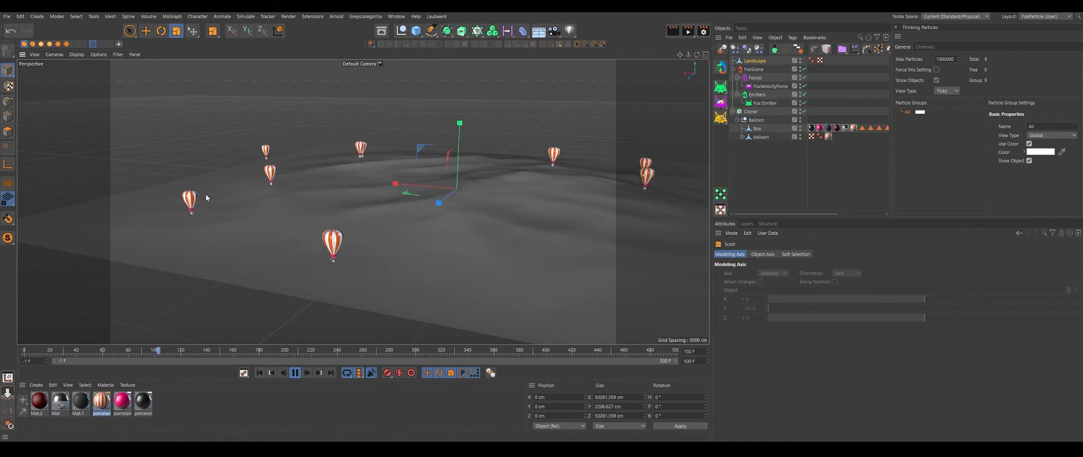
pyautogui.click(296, 372)
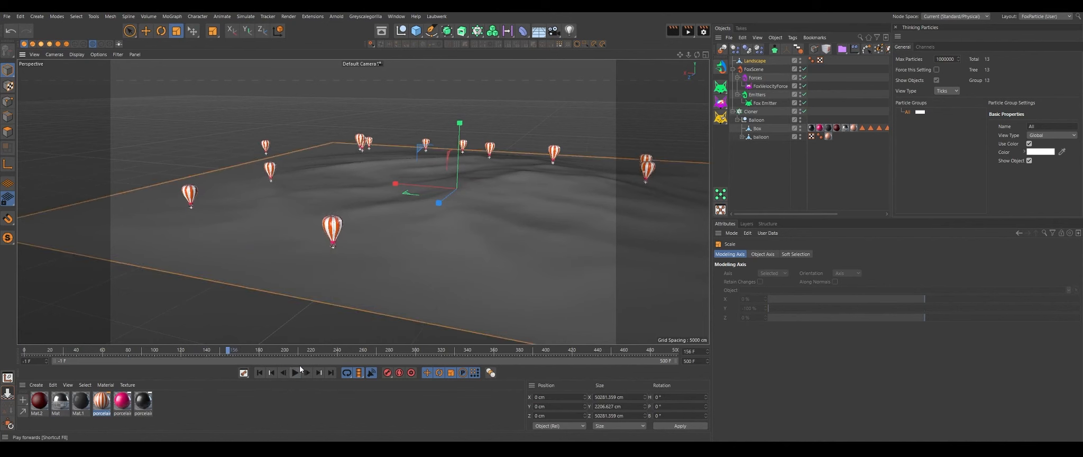
# Expand the balloon mesh to show its deformers and replay the emission to examine the balloons' motion.
pyautogui.click(745, 136)
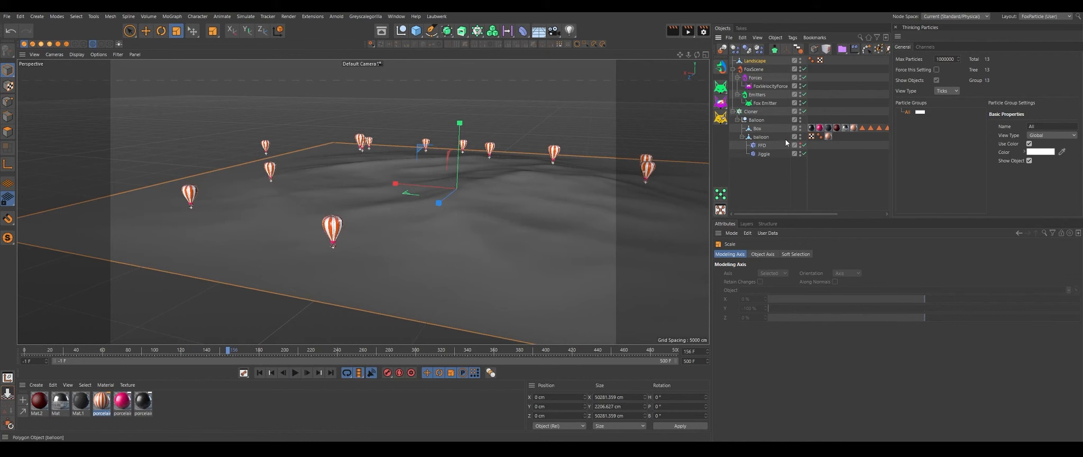
pyautogui.click(270, 372)
pyautogui.click(295, 372)
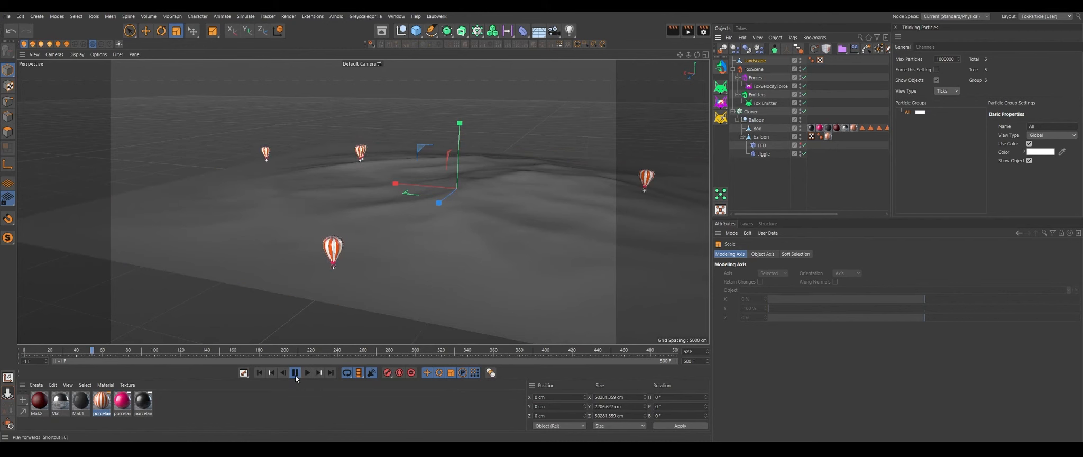
pyautogui.click(295, 373)
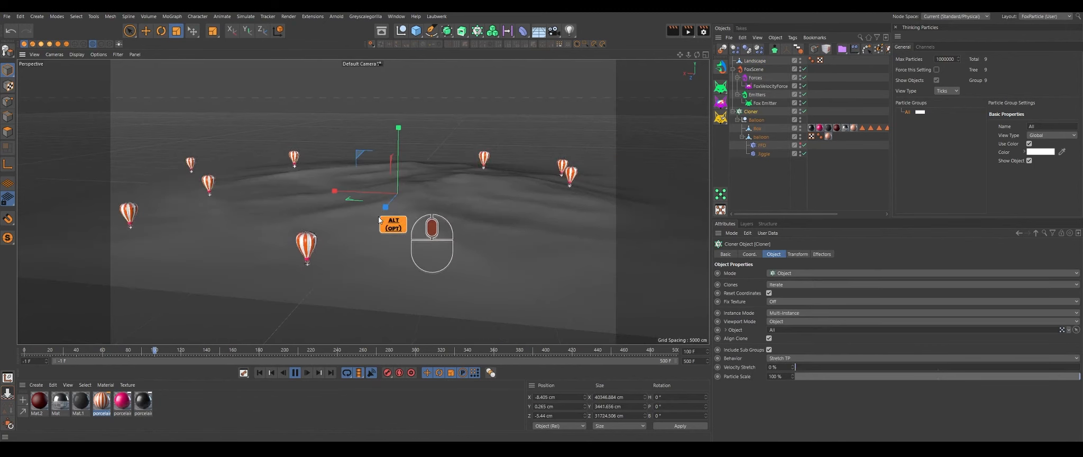
pyautogui.keyDown('alt'); pyautogui.moveTo(379, 214); pyautogui.dragTo(374, 250, button='middle'); pyautogui.keyUp('alt')
pyautogui.keyDown('alt'); pyautogui.moveTo(374, 250); pyautogui.dragTo(367, 278, button='right'); pyautogui.keyUp('alt')
pyautogui.keyDown('alt'); pyautogui.moveTo(367, 278); pyautogui.dragTo(349, 281); pyautogui.keyUp('alt')
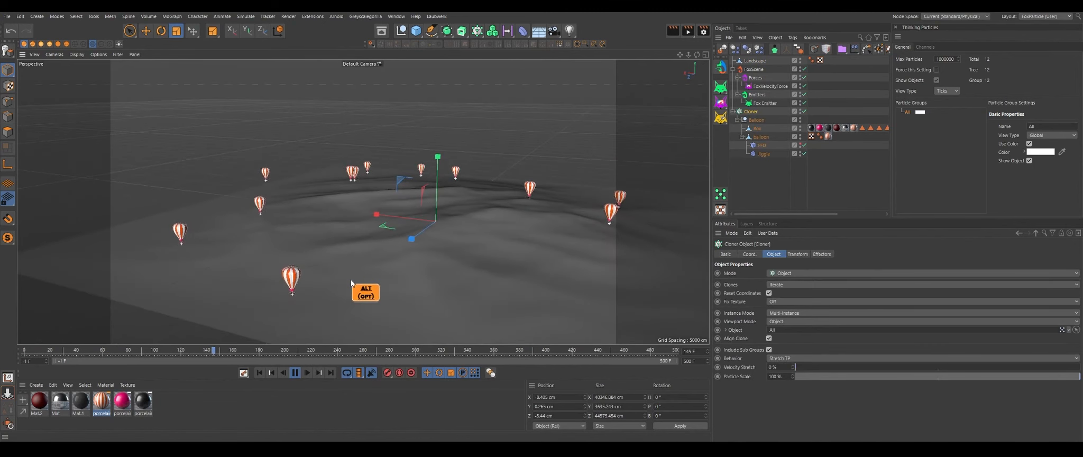
pyautogui.click(296, 373)
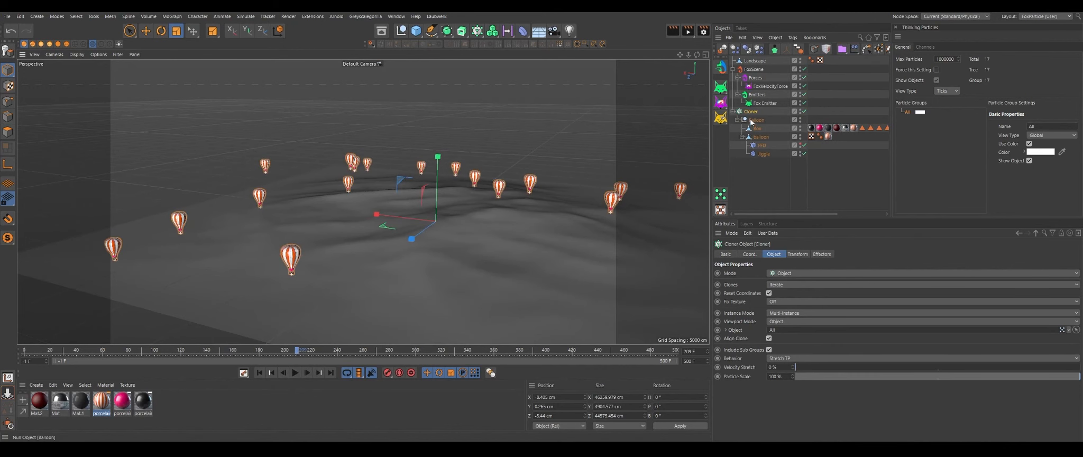
# Take the Balloon null out of the Cloner and leave only the Box object inside it as the cloned geometry.
pyautogui.moveTo(751, 122); pyautogui.dragTo(744, 176)
pyautogui.click(750, 112)
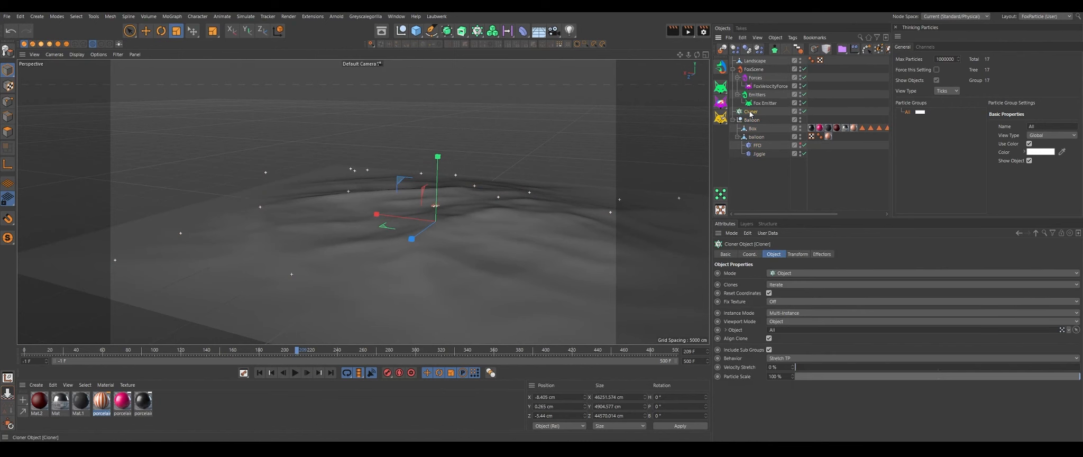
pyautogui.click(753, 129)
pyautogui.moveTo(752, 129); pyautogui.dragTo(755, 113)
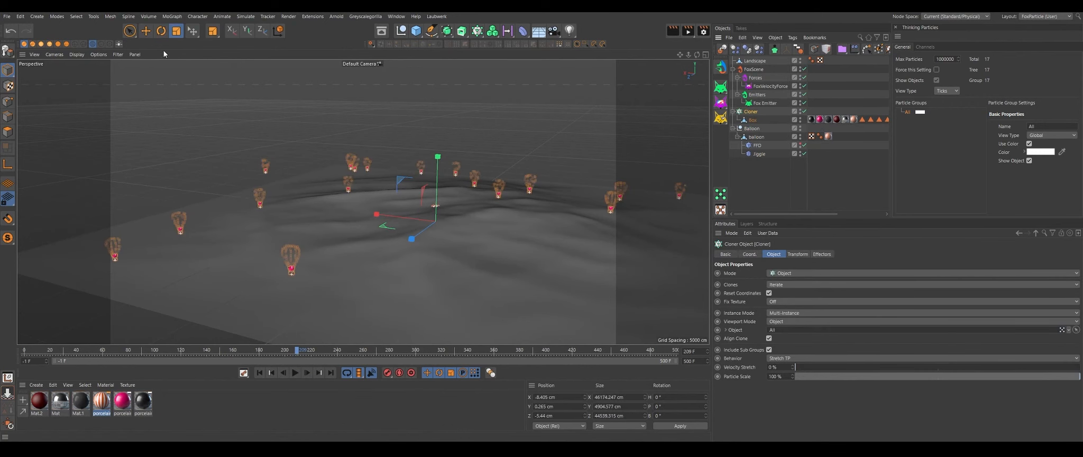
pyautogui.click(129, 31)
pyautogui.keyDown('alt'); pyautogui.moveTo(260, 256); pyautogui.dragTo(328, 230, button='right'); pyautogui.keyUp('alt')
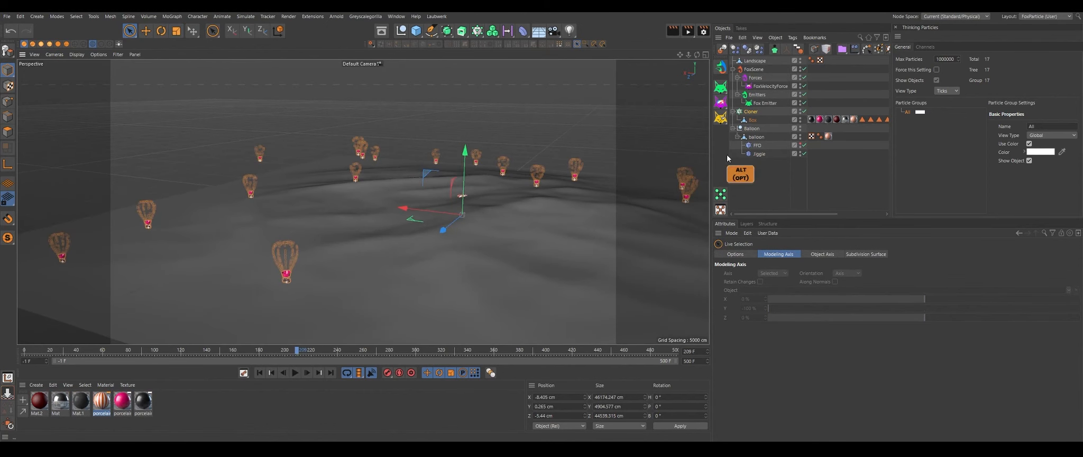
pyautogui.click(751, 112)
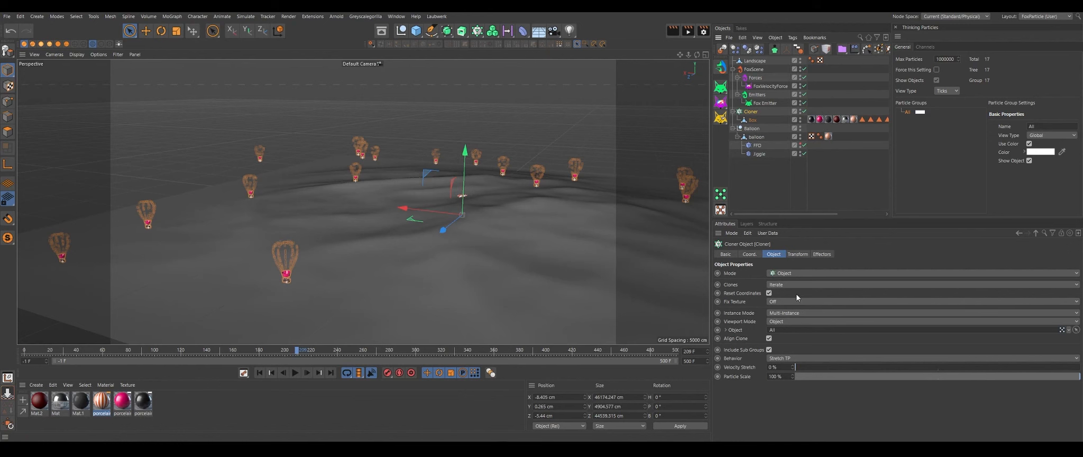
# Add a FoxShape tag to the Balloon null and enable its Render Instance option.
pyautogui.click(750, 136)
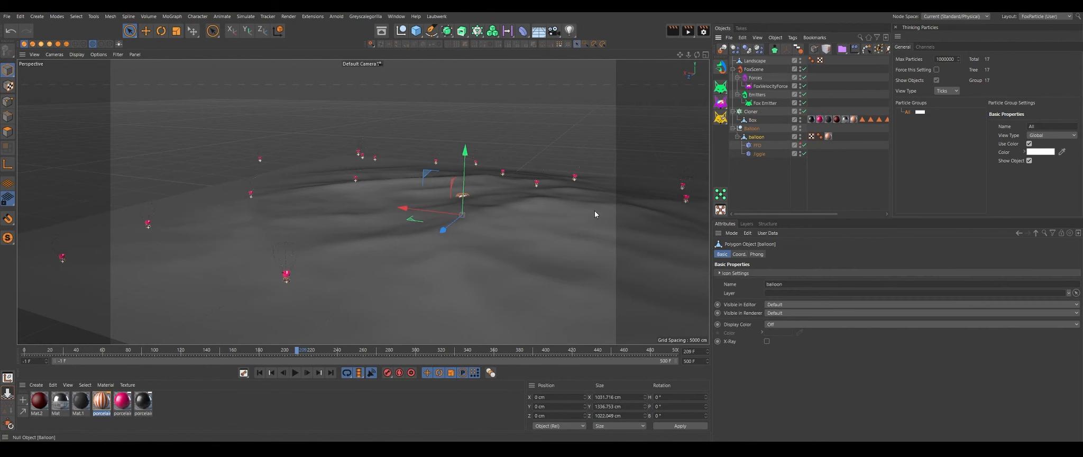
pyautogui.click(757, 131)
pyautogui.rightClick(757, 130)
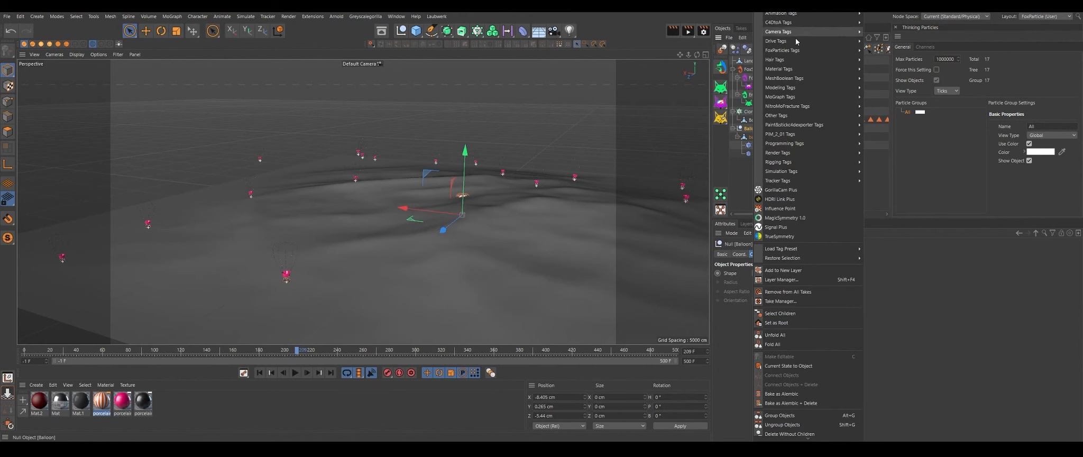
pyautogui.moveTo(799, 51)
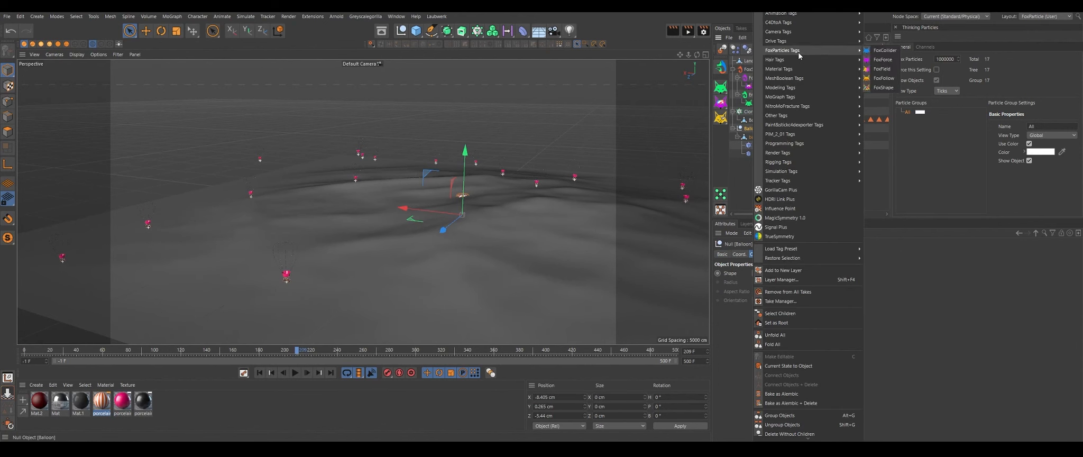
pyautogui.click(887, 88)
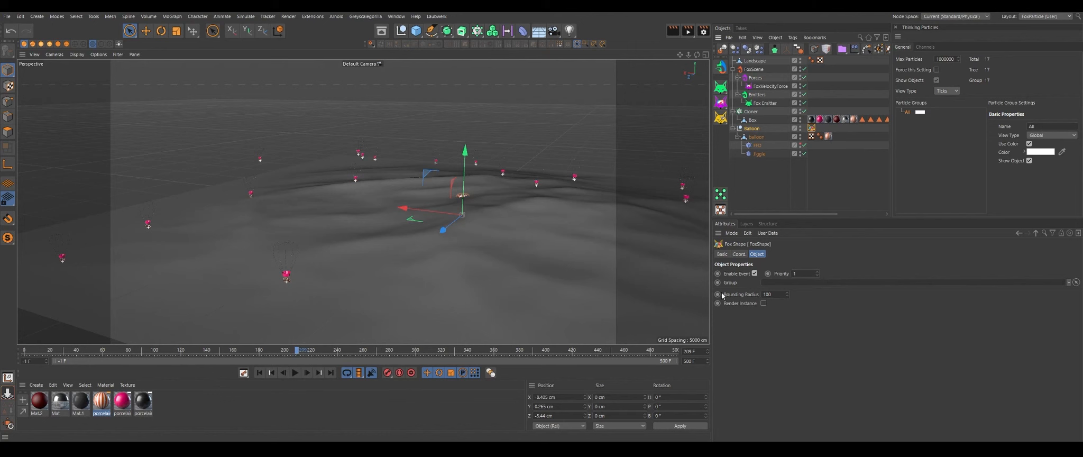
pyautogui.click(764, 303)
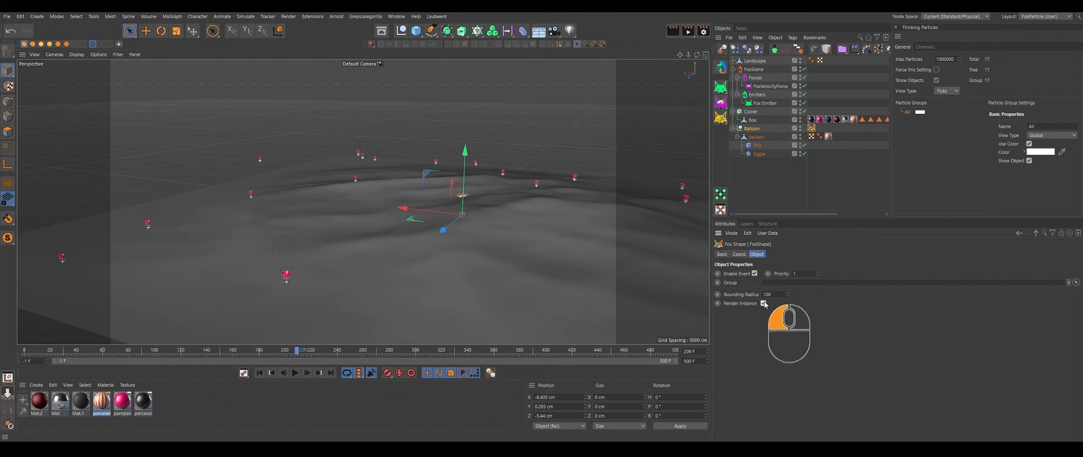
# Play the emission from the first frame to check how the particles look with the FoxShape tag.
pyautogui.click(259, 373)
pyautogui.click(292, 373)
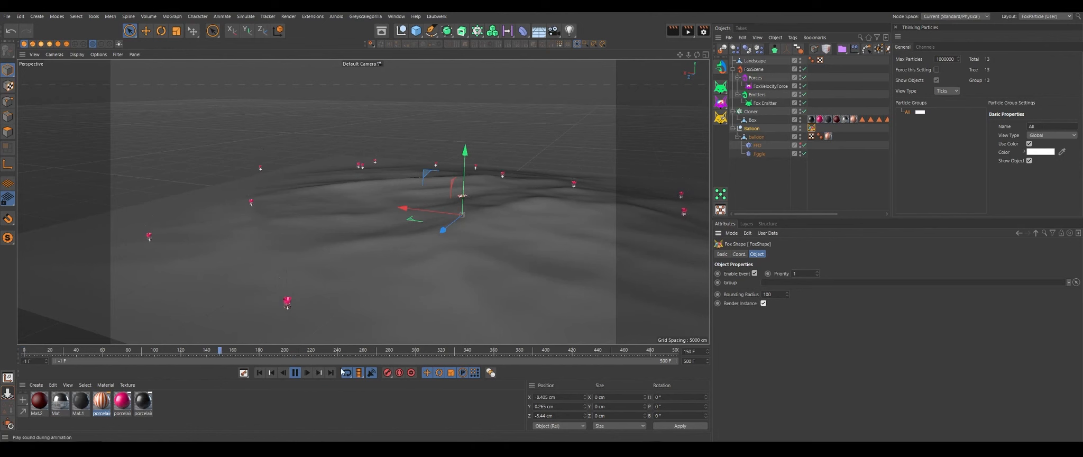
pyautogui.click(295, 372)
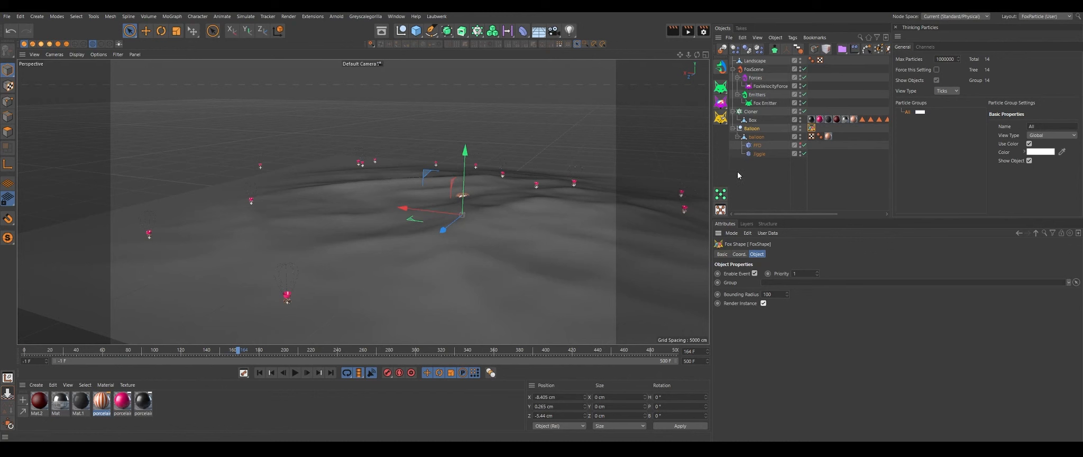
# Add a TP Geometry object and assign the All particle group to it.
pyautogui.click(762, 103)
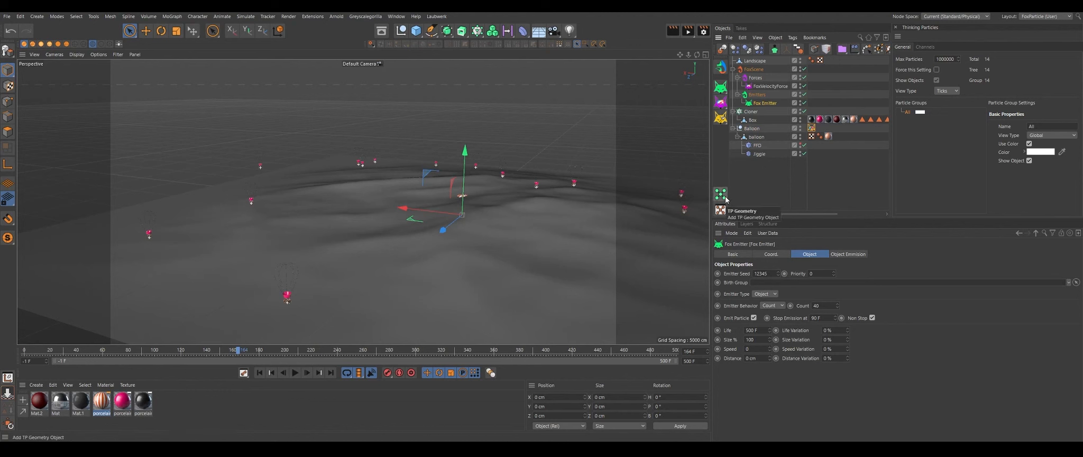
pyautogui.click(246, 16)
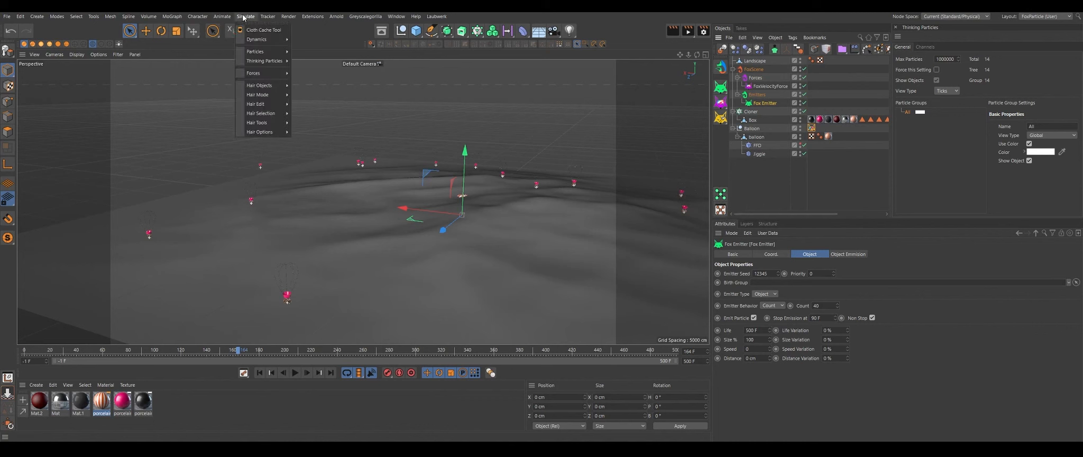
pyautogui.moveTo(251, 74)
pyautogui.moveTo(257, 54)
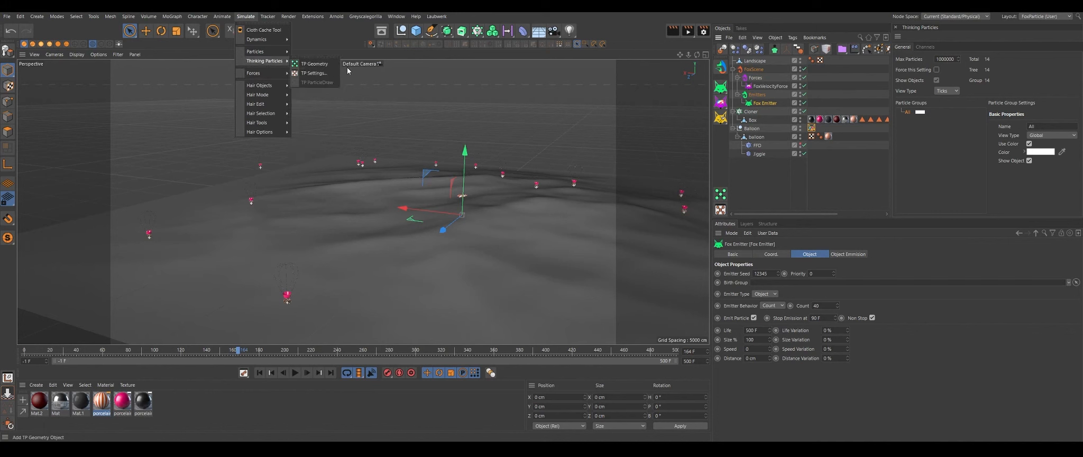
pyautogui.click(322, 66)
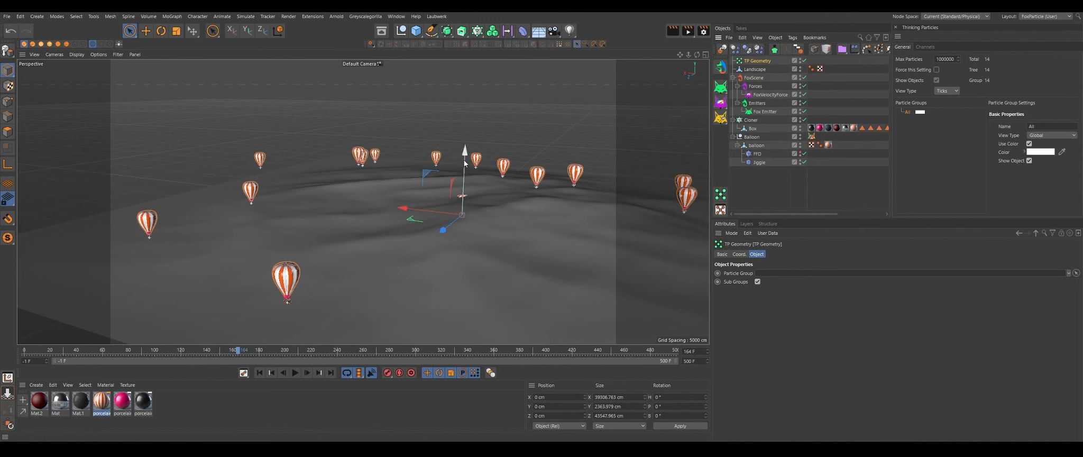
pyautogui.moveTo(464, 157); pyautogui.dragTo(466, 126)
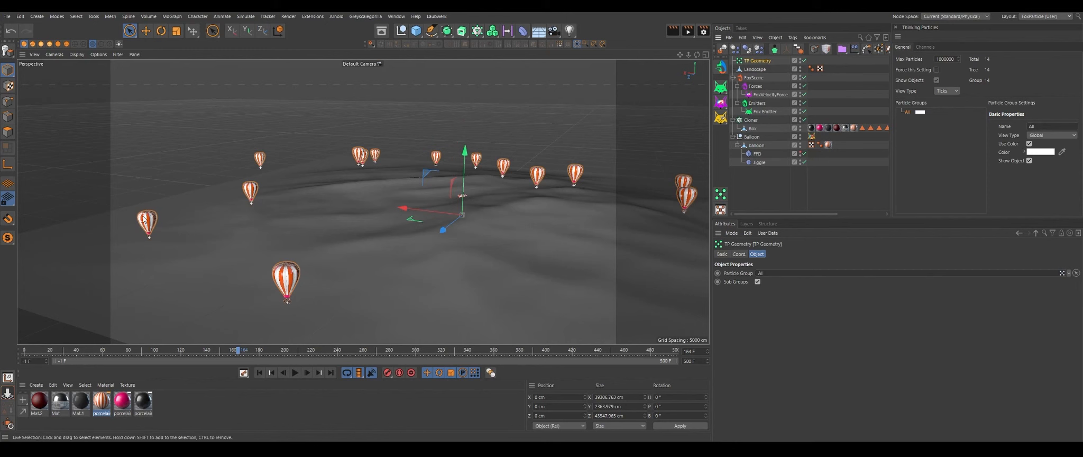
# Disable and re-enable the FoxShape tag's event while playing the emission to compare the particles with and without balloons.
pyautogui.click(805, 63)
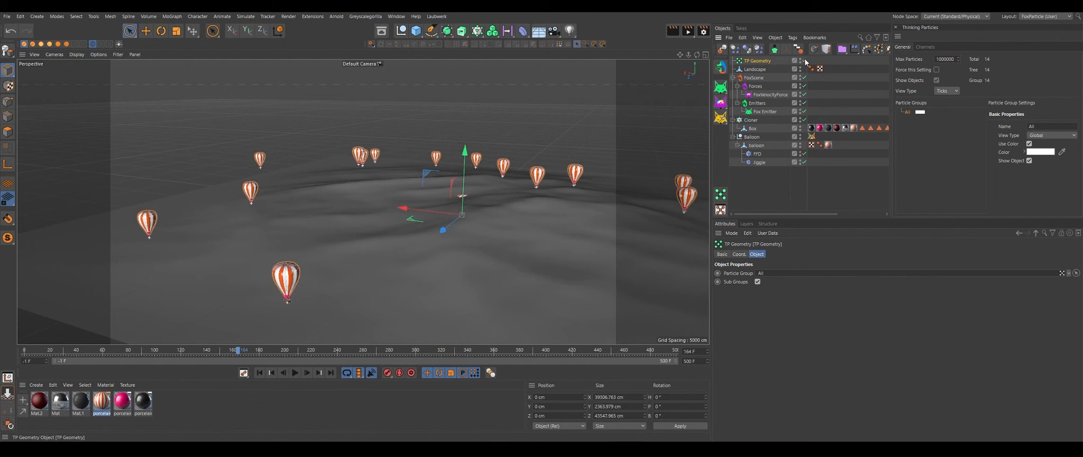
pyautogui.click(811, 137)
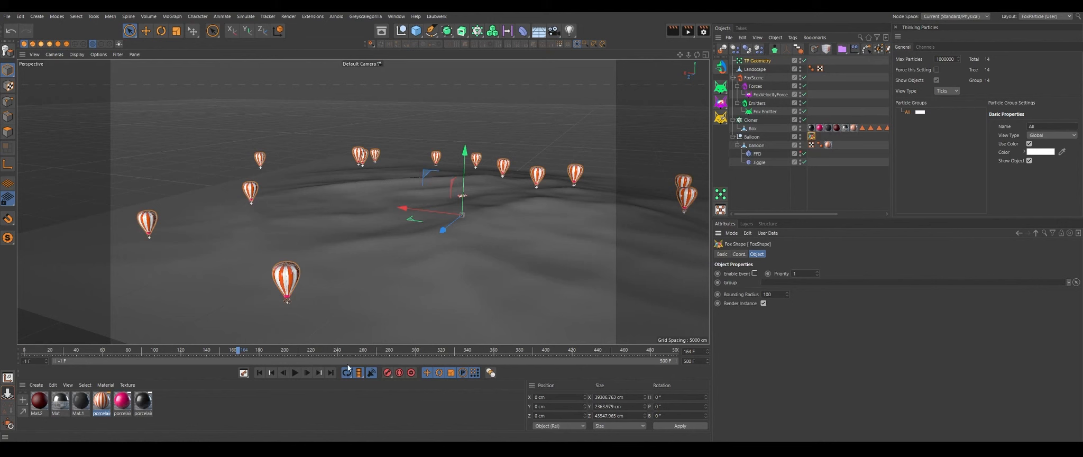
pyautogui.click(295, 375)
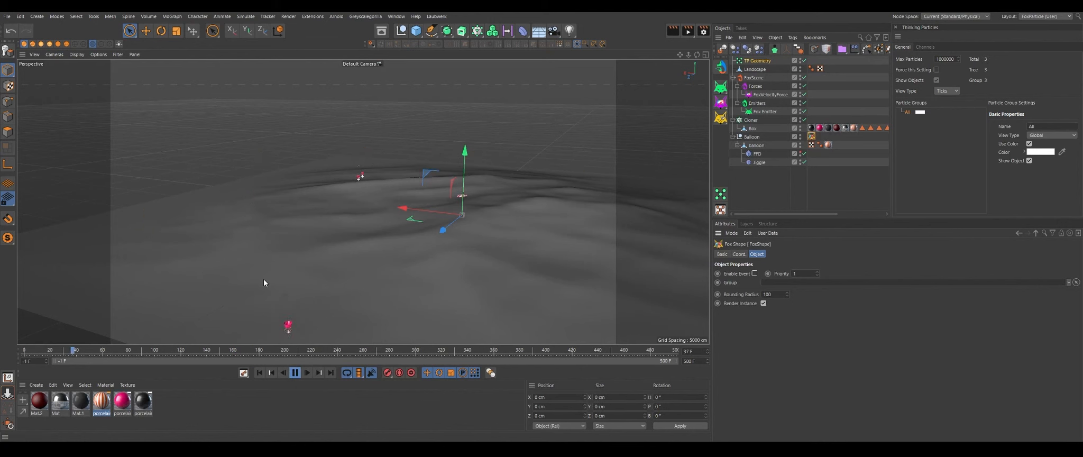
pyautogui.click(755, 273)
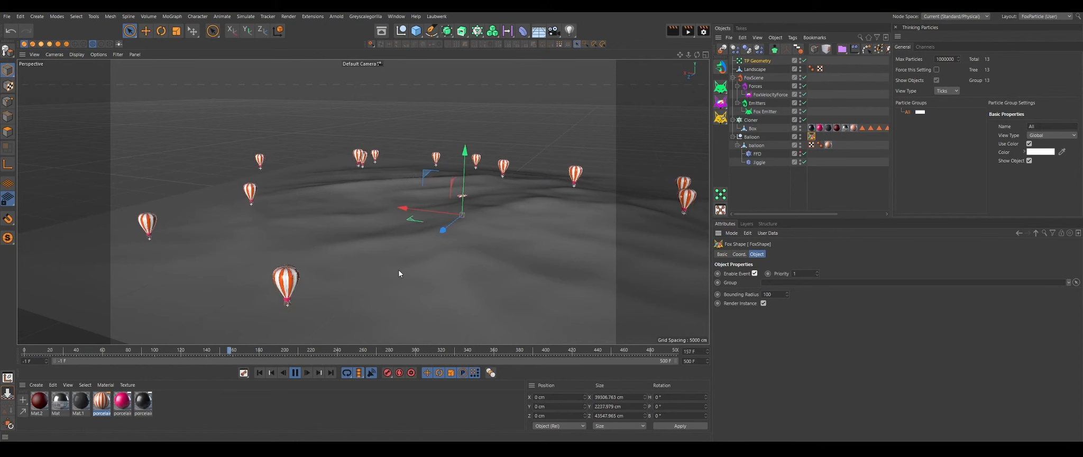
pyautogui.click(408, 331)
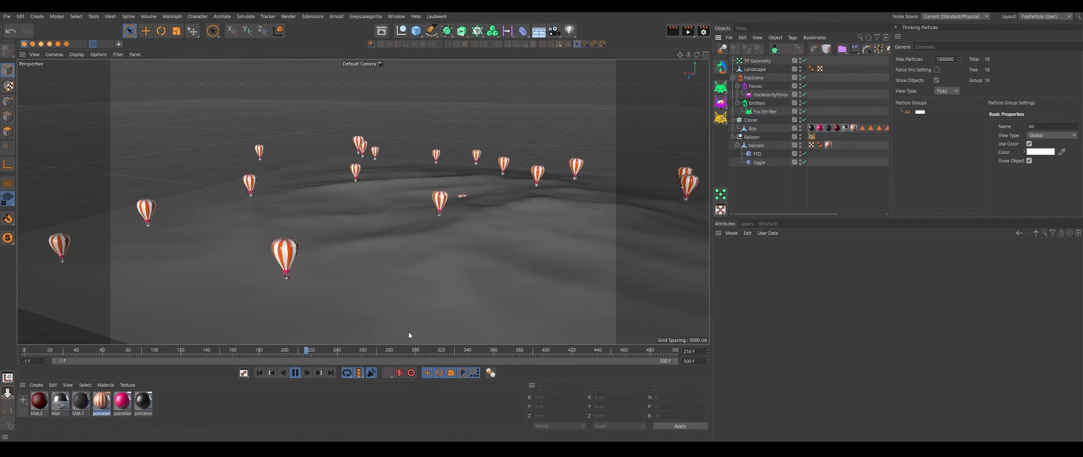
pyautogui.click(294, 372)
pyautogui.click(259, 373)
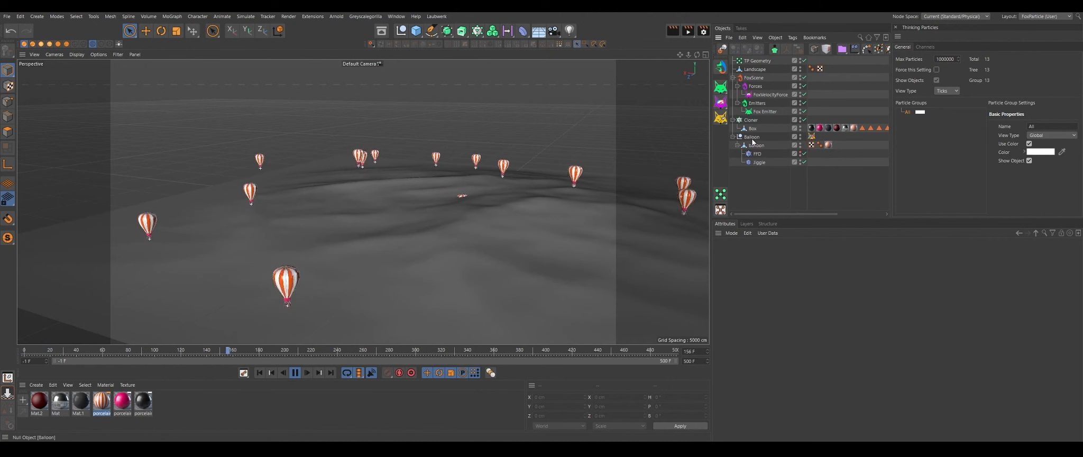
# Move TP Geometry to the end of the object hierarchy and disable Render Instance on the Balloon's FoxShape tag.
pyautogui.moveTo(757, 60); pyautogui.dragTo(754, 209)
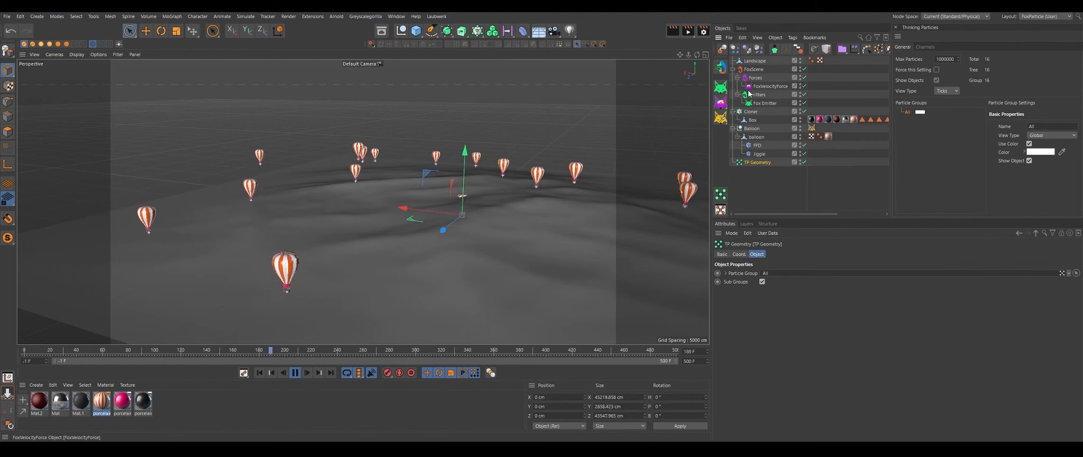
pyautogui.click(812, 128)
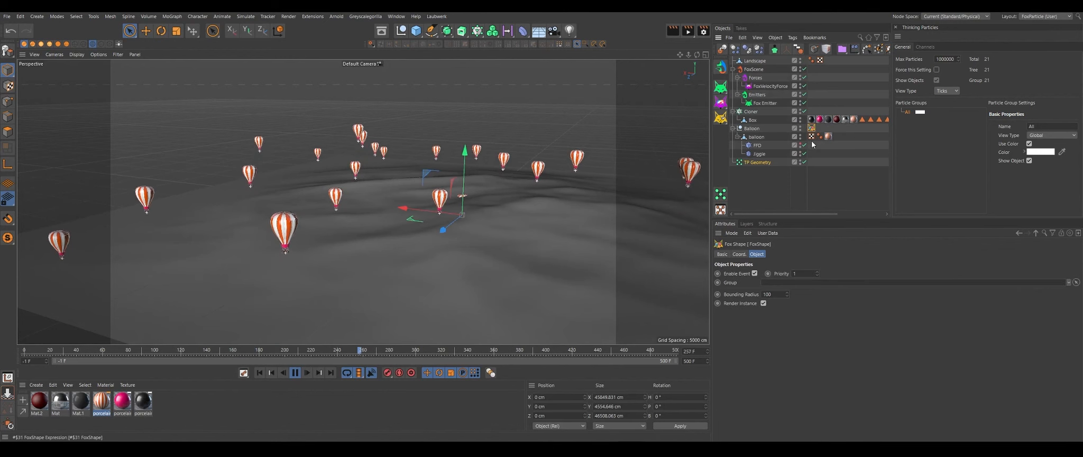
pyautogui.click(763, 303)
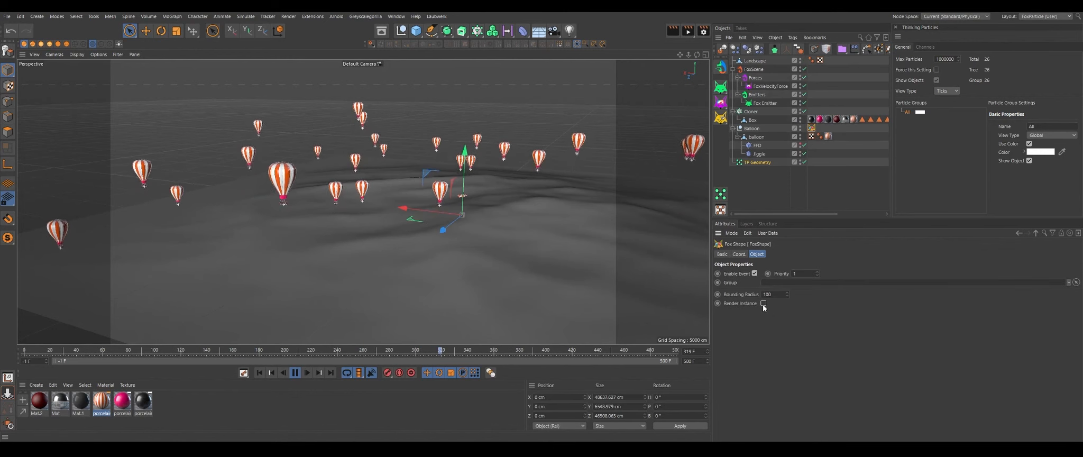
# Replay the emission from the first frame and examine the rising balloons from several angles.
pyautogui.click(259, 372)
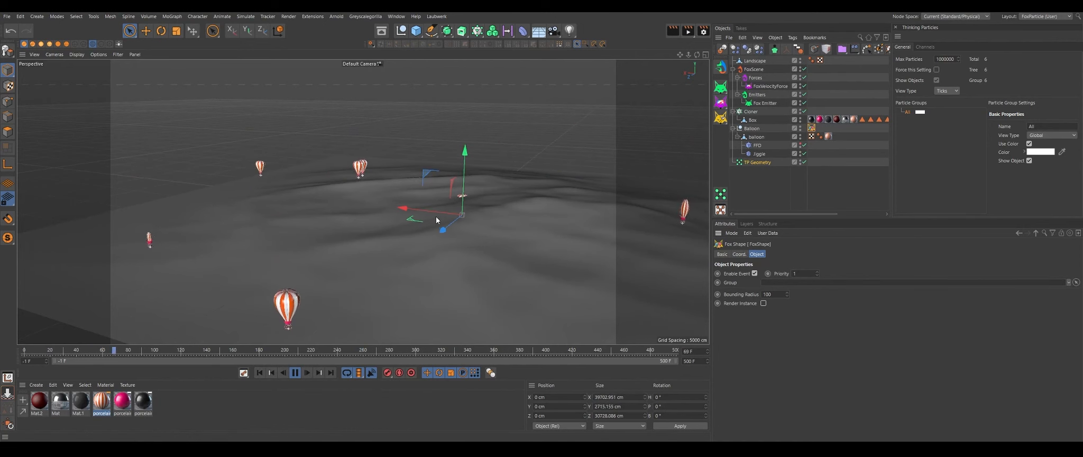
pyautogui.keyDown('alt'); pyautogui.moveTo(317, 213); pyautogui.dragTo(423, 200); pyautogui.keyUp('alt')
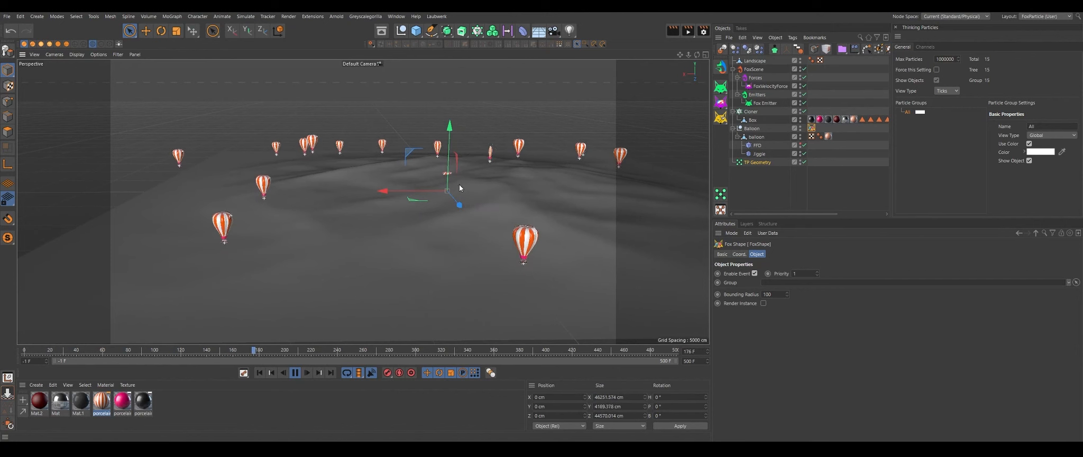
pyautogui.keyDown('alt'); pyautogui.moveTo(459, 185); pyautogui.dragTo(417, 238); pyautogui.keyUp('alt')
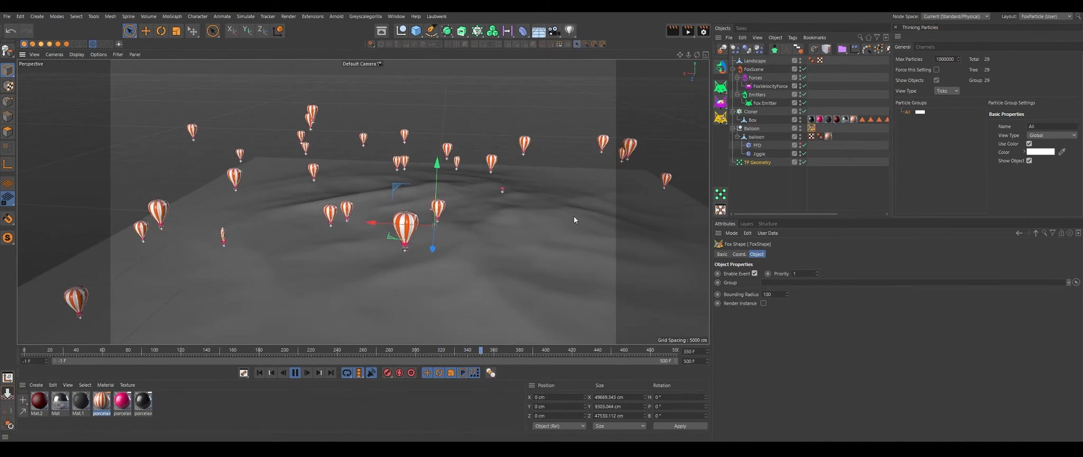
pyautogui.keyDown('alt'); pyautogui.moveTo(388, 228); pyautogui.dragTo(410, 208); pyautogui.keyUp('alt')
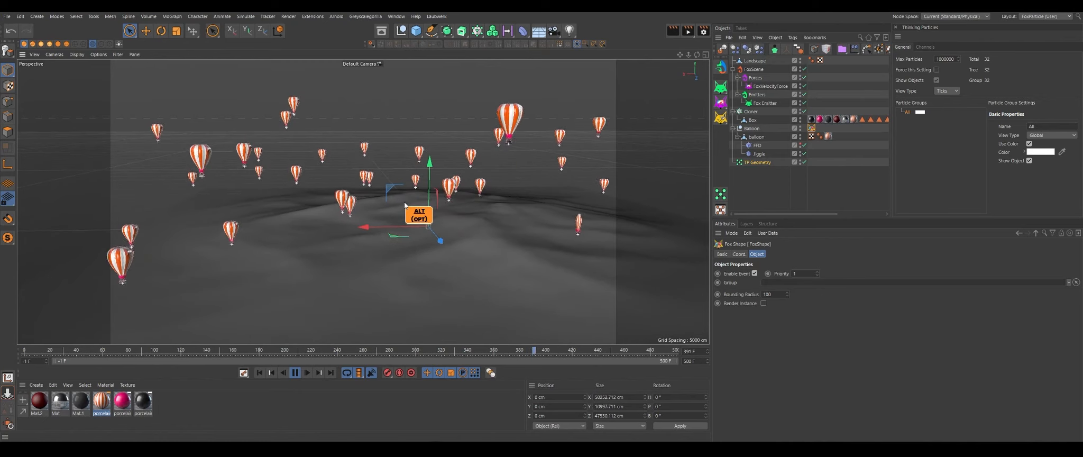
pyautogui.keyDown('alt'); pyautogui.moveTo(407, 205); pyautogui.dragTo(328, 180, button='middle'); pyautogui.keyUp('alt')
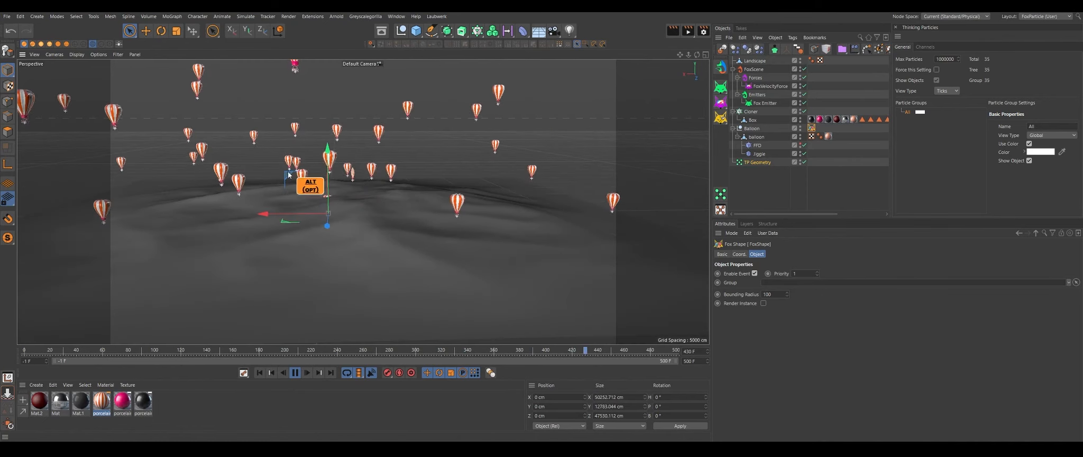
pyautogui.click(295, 373)
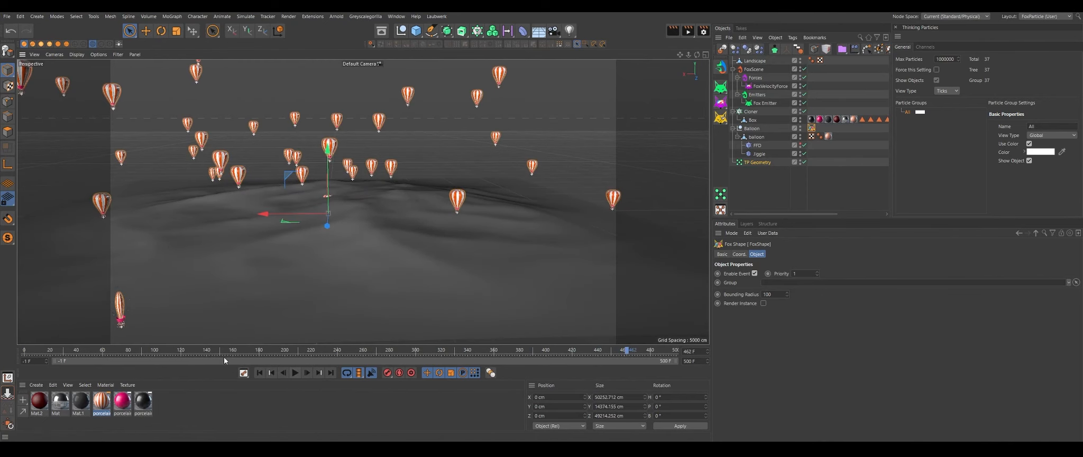
# Replay the emission up to frame 22 and examine one inflating balloon and its basket up close.
pyautogui.keyDown('alt'); pyautogui.moveTo(180, 286); pyautogui.dragTo(280, 241, button='middle'); pyautogui.keyUp('alt')
pyautogui.click(260, 373)
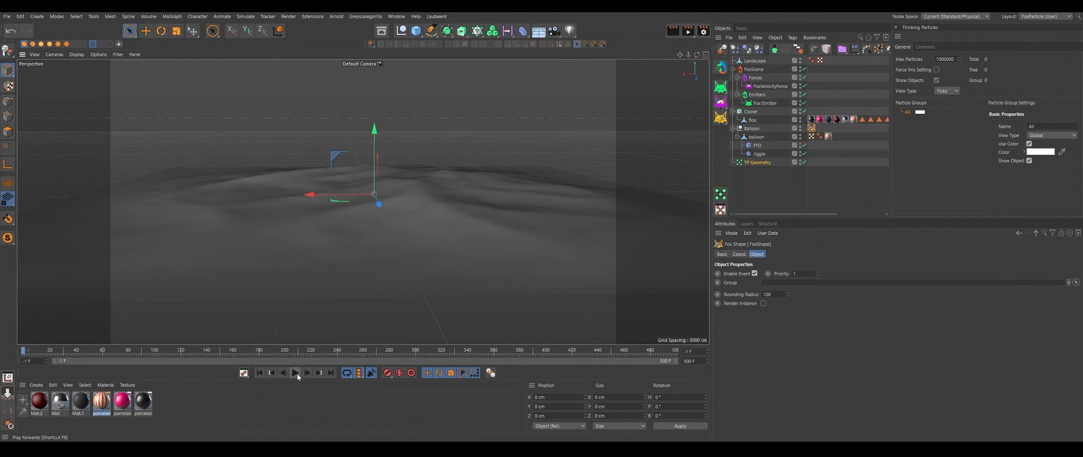
pyautogui.keyDown('alt'); pyautogui.moveTo(360, 280); pyautogui.dragTo(350, 279, button='middle'); pyautogui.keyUp('alt')
pyautogui.keyDown('alt'); pyautogui.moveTo(362, 270); pyautogui.dragTo(456, 180, button='right'); pyautogui.keyUp('alt')
pyautogui.keyDown('alt'); pyautogui.moveTo(404, 179); pyautogui.dragTo(599, 311, button='middle'); pyautogui.keyUp('alt')
pyautogui.keyDown('alt'); pyautogui.moveTo(298, 174); pyautogui.dragTo(530, 186); pyautogui.keyUp('alt')
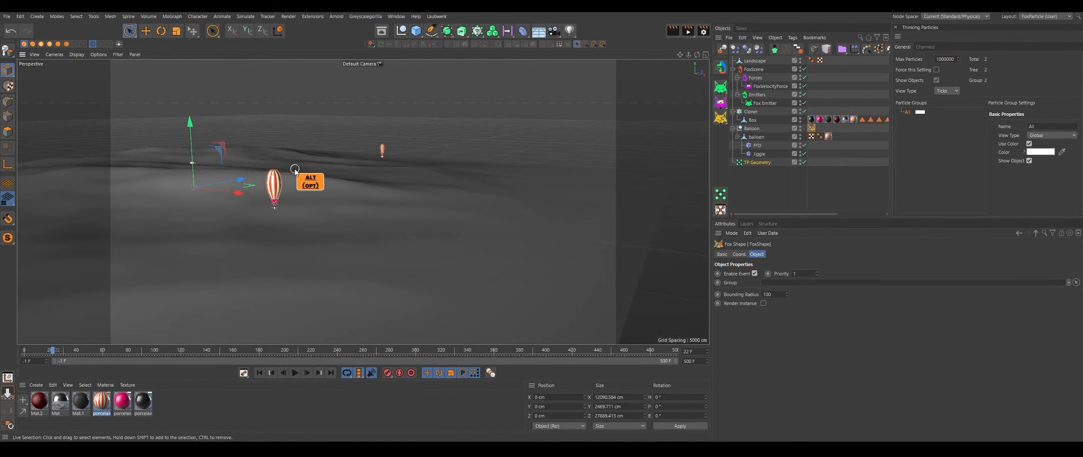
pyautogui.keyDown('alt'); pyautogui.moveTo(271, 160); pyautogui.dragTo(353, 79, button='right'); pyautogui.keyUp('alt')
pyautogui.keyDown('alt'); pyautogui.moveTo(340, 144); pyautogui.dragTo(381, 169, button='middle'); pyautogui.keyUp('alt')
pyautogui.keyDown('alt'); pyautogui.moveTo(382, 173); pyautogui.dragTo(376, 171); pyautogui.keyUp('alt')
pyautogui.keyDown('alt'); pyautogui.moveTo(385, 175); pyautogui.dragTo(392, 196, button='middle'); pyautogui.keyUp('alt')
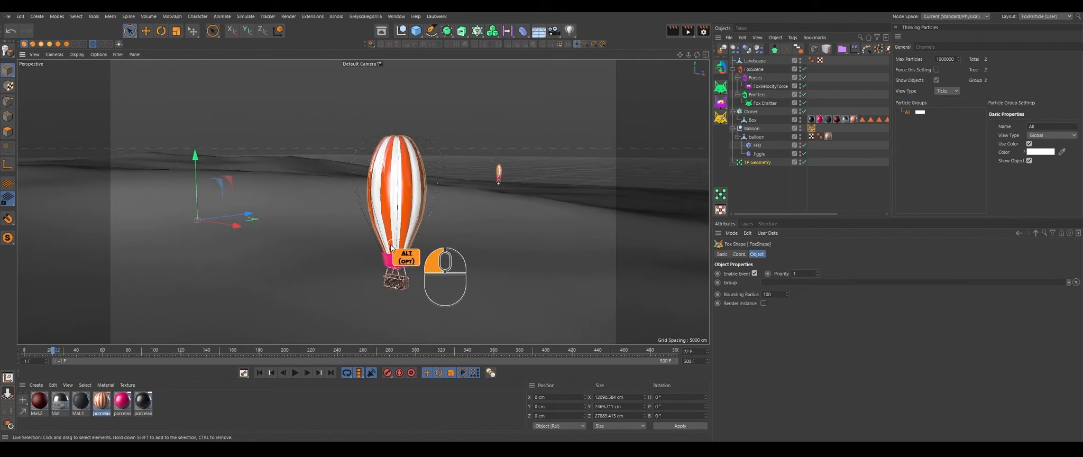
pyautogui.keyDown('alt'); pyautogui.moveTo(392, 251); pyautogui.dragTo(383, 234); pyautogui.keyUp('alt')
pyautogui.keyDown('alt'); pyautogui.moveTo(384, 231); pyautogui.dragTo(386, 238, button='middle'); pyautogui.keyUp('alt')
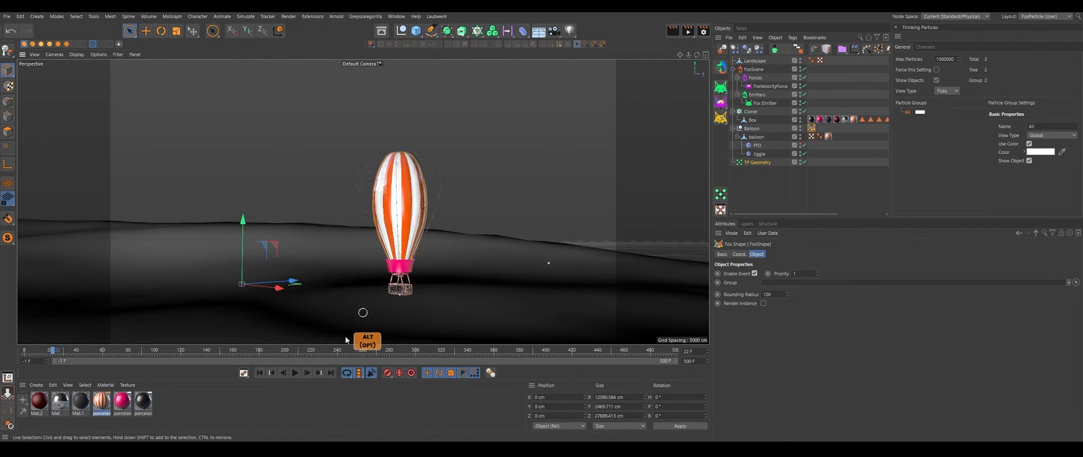
# Play the emission from the first frame and examine the balloons inflating and rising across the landscape.
pyautogui.click(260, 373)
pyautogui.click(295, 373)
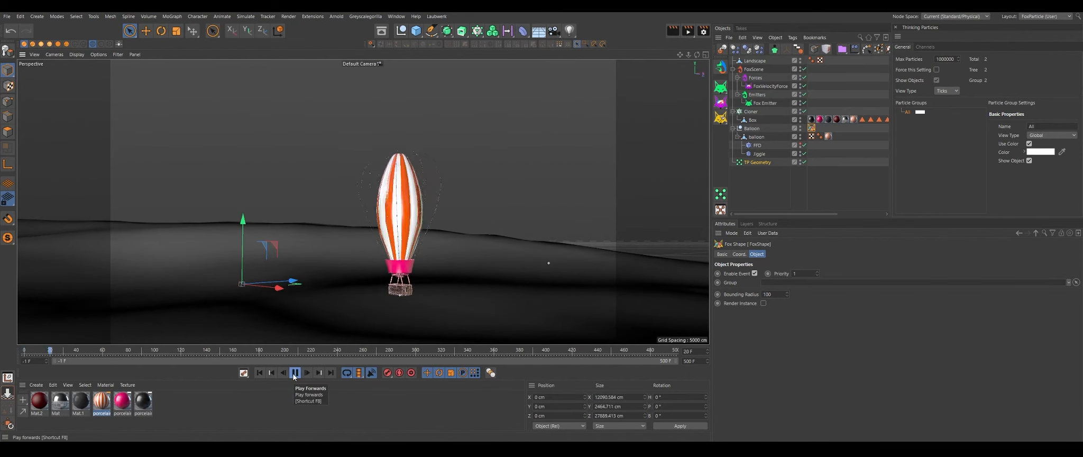
pyautogui.keyDown('alt'); pyautogui.moveTo(335, 248); pyautogui.dragTo(332, 265, button='right'); pyautogui.keyUp('alt')
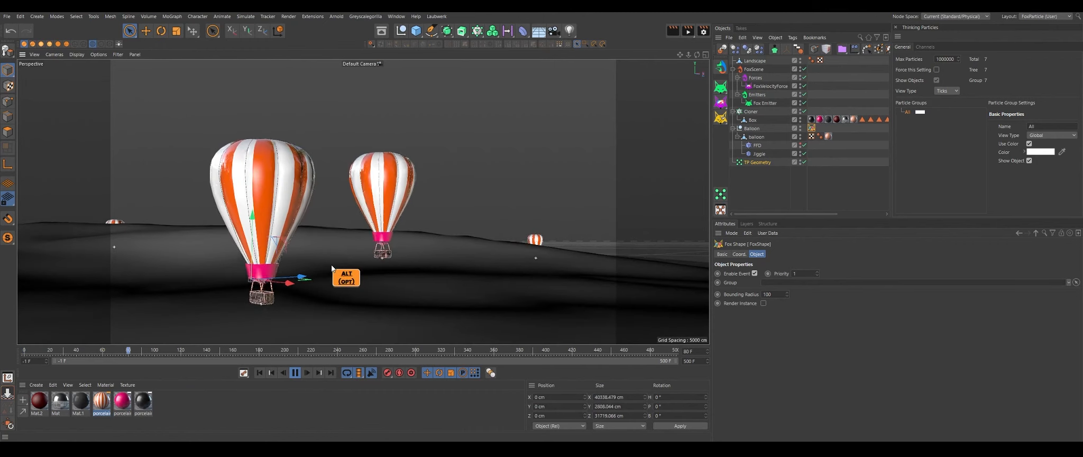
pyautogui.keyDown('alt'); pyautogui.moveTo(359, 214); pyautogui.dragTo(372, 278, button='right'); pyautogui.keyUp('alt')
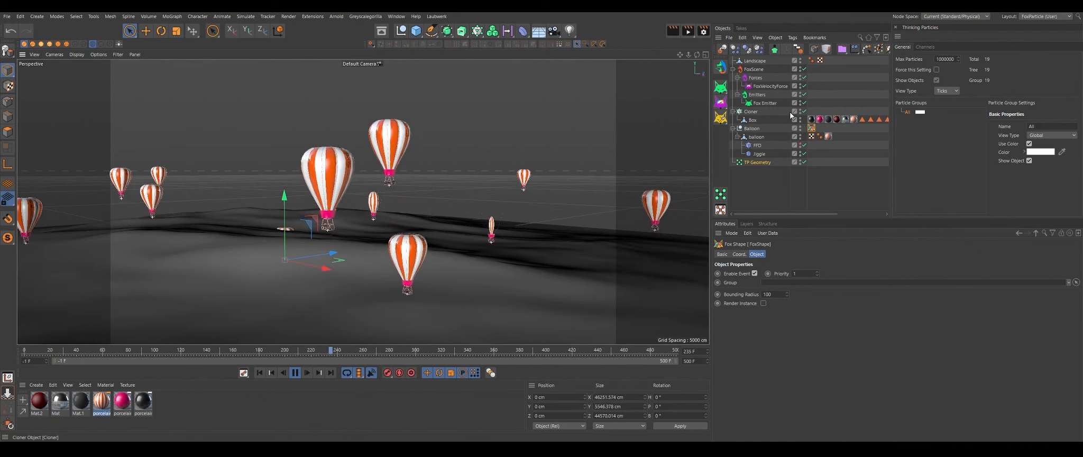
# Set the FoxVelocityForce direction variation to 40° and restart the emission from the first frame.
pyautogui.click(768, 86)
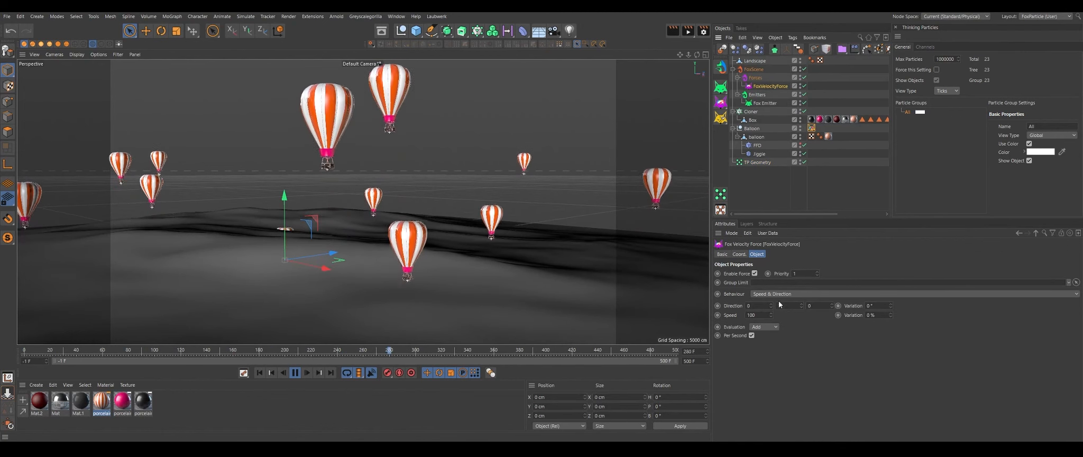
pyautogui.click(883, 307)
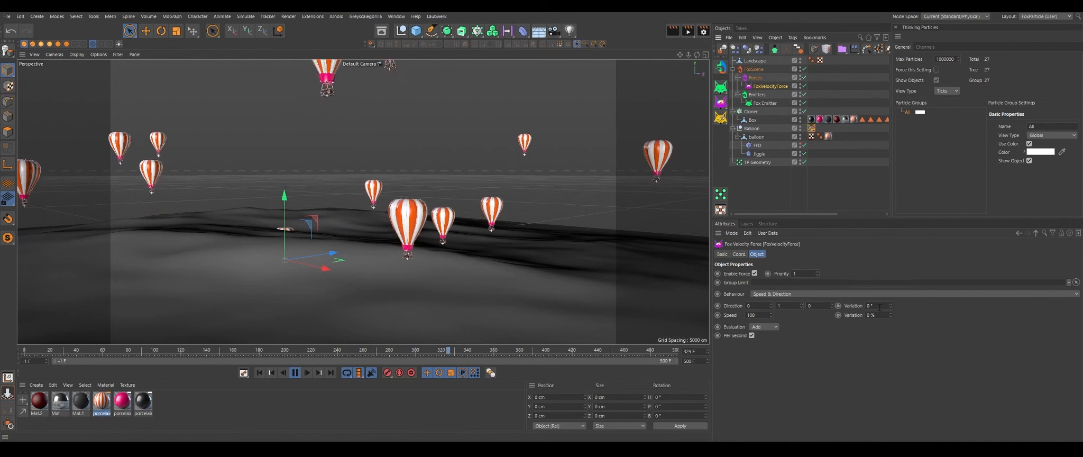
pyautogui.write('40')
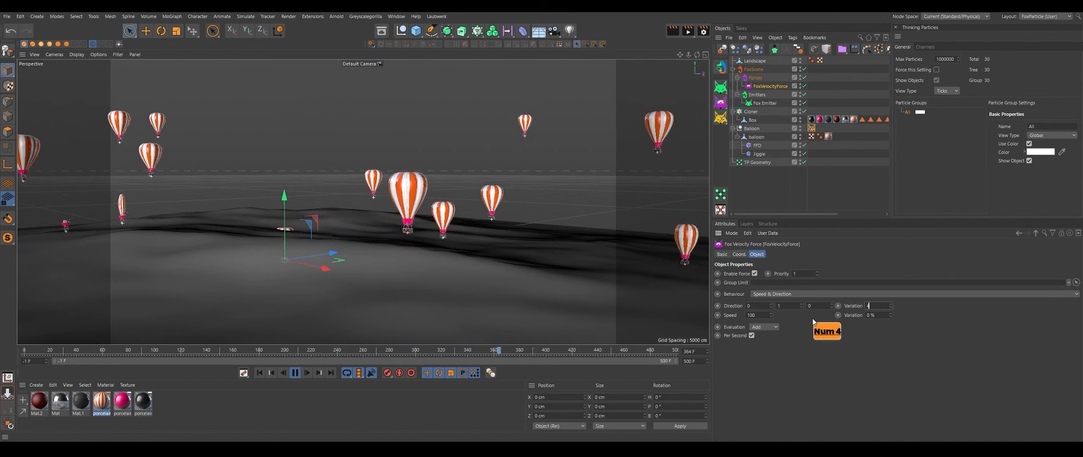
pyautogui.press('Return')
pyautogui.click(259, 373)
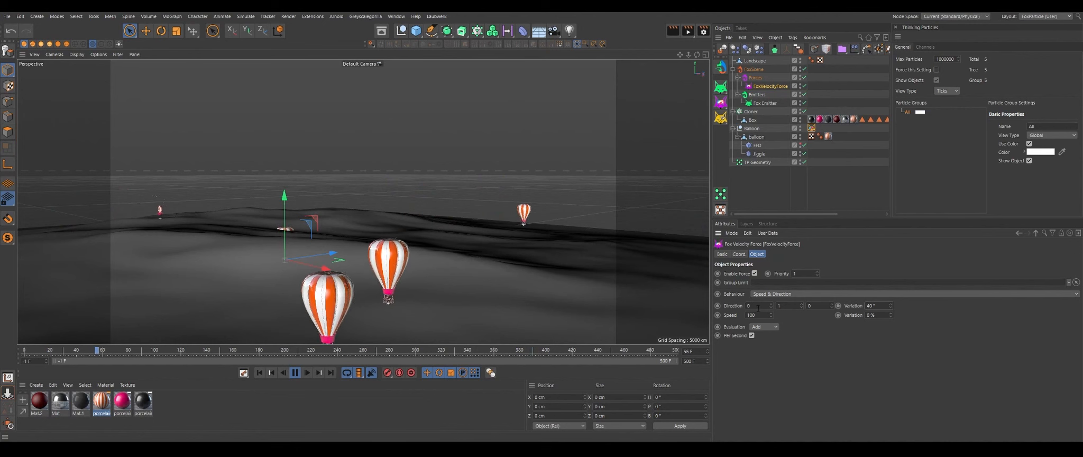
# Set the FoxVelocityForce direction to 0.3 on both X and Z so the balloons drift sideways.
pyautogui.moveTo(751, 307); pyautogui.dragTo(638, 320)
pyautogui.write('1')
pyautogui.press('Return')
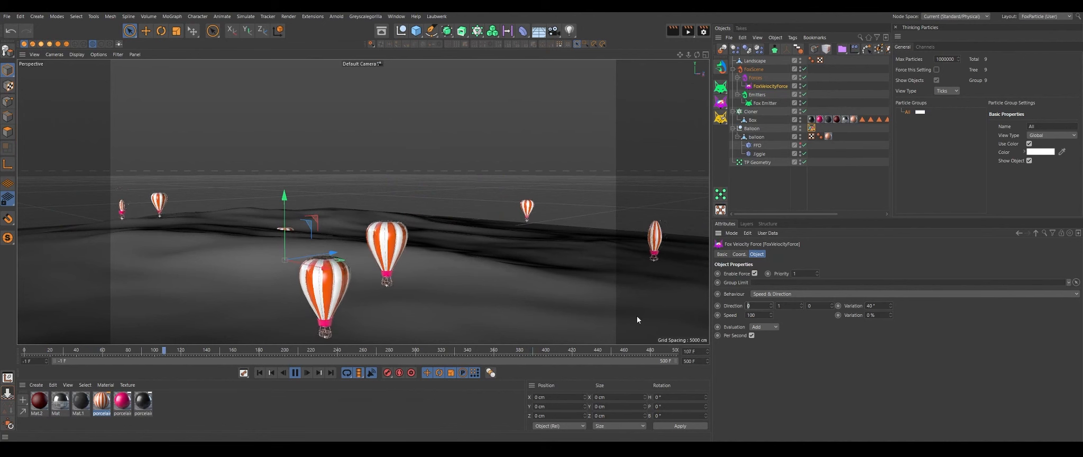
pyautogui.click(751, 306)
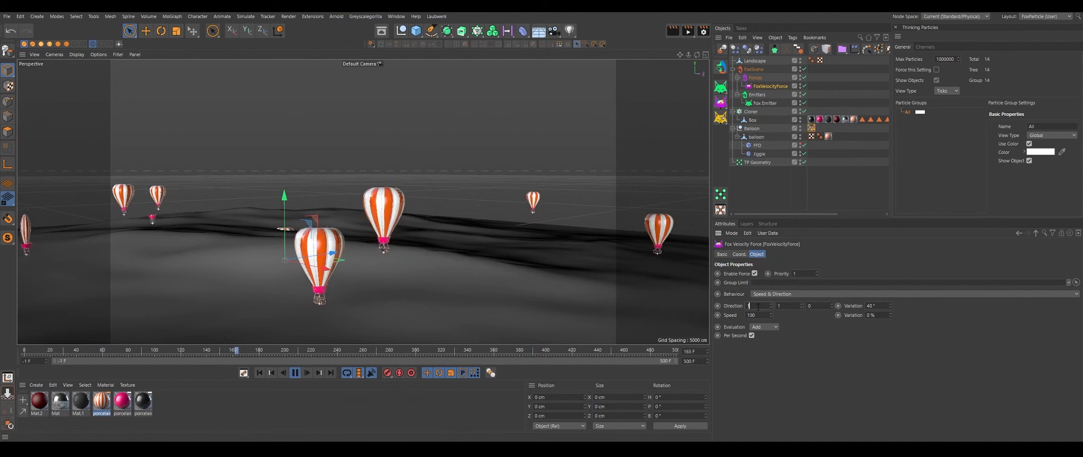
pyautogui.press('Delete')
pyautogui.write('.3')
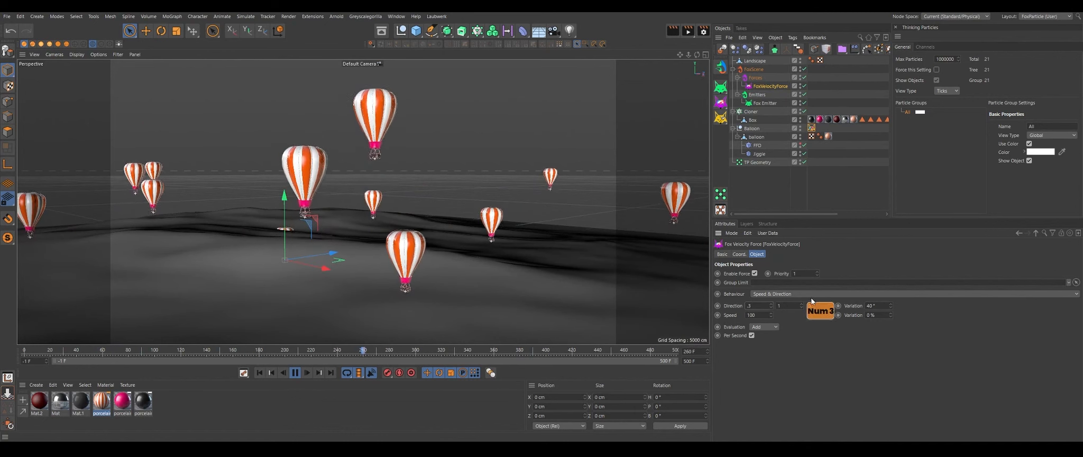
pyautogui.moveTo(815, 306); pyautogui.dragTo(741, 318)
pyautogui.write('.3')
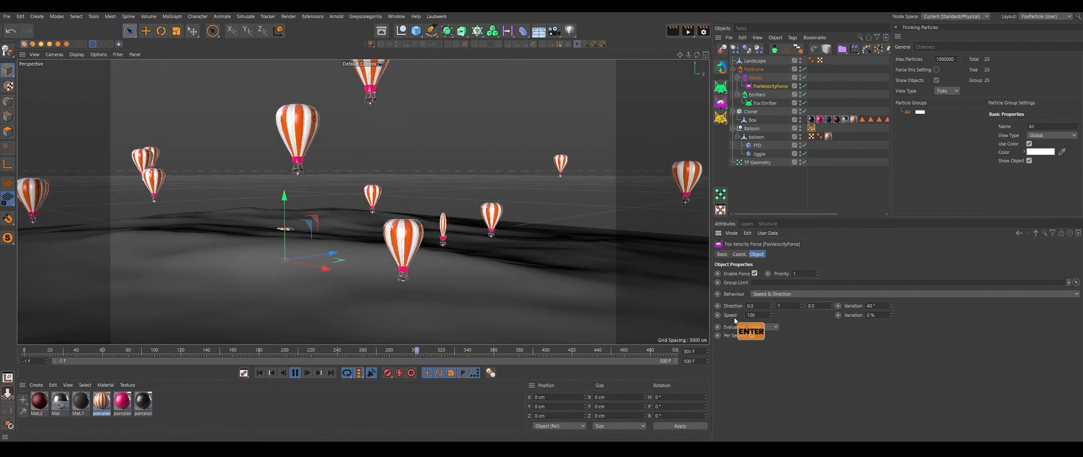
pyautogui.press('Return')
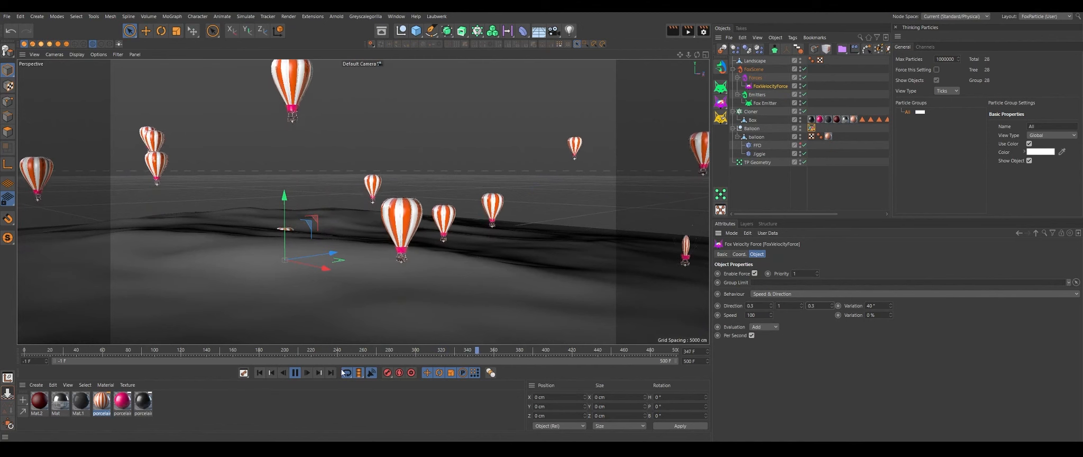
# Extend the animation's end frame to 1000 F.
pyautogui.keyDown('alt'); pyautogui.moveTo(370, 215); pyautogui.dragTo(357, 273); pyautogui.keyUp('alt')
pyautogui.doubleClick(696, 362)
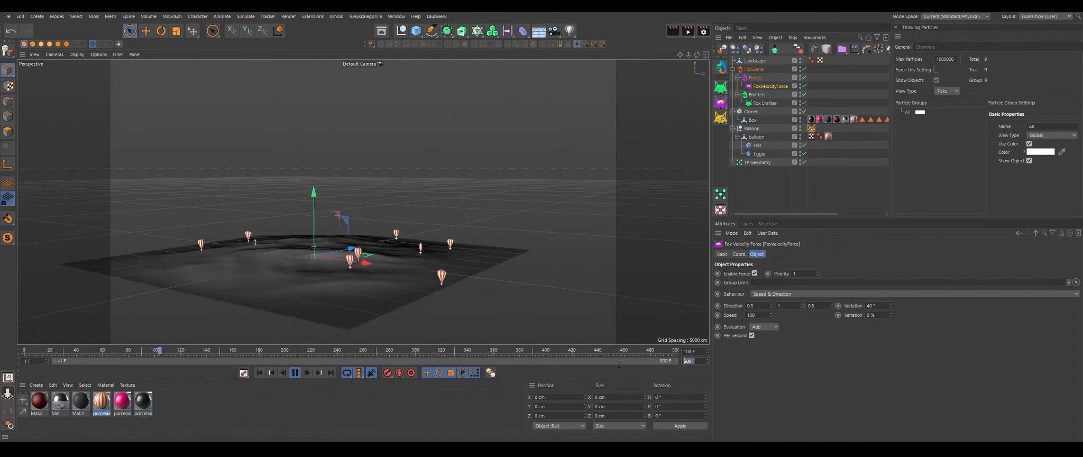
pyautogui.write('1000')
pyautogui.press('Return')
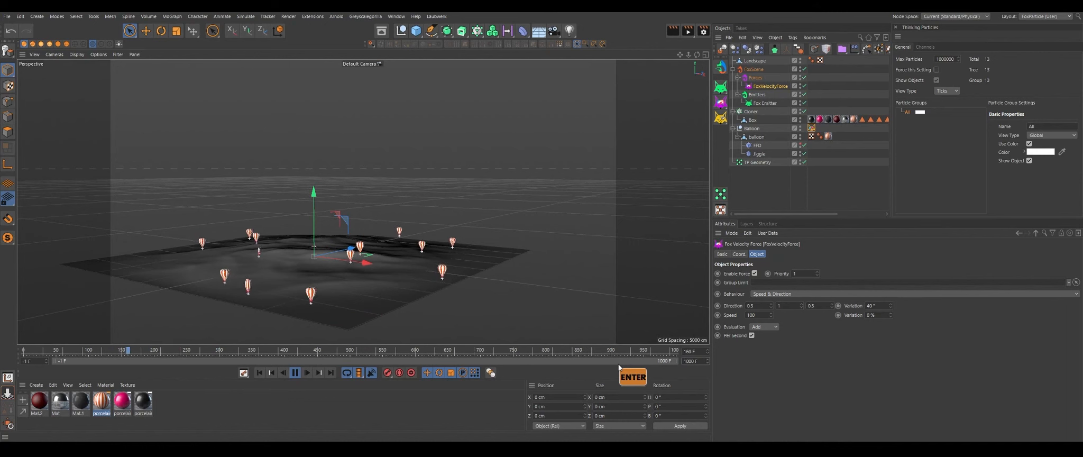
# Set the Fox Emitter's particle life to 1000 F and view the drifting balloons from a higher angle.
pyautogui.click(767, 103)
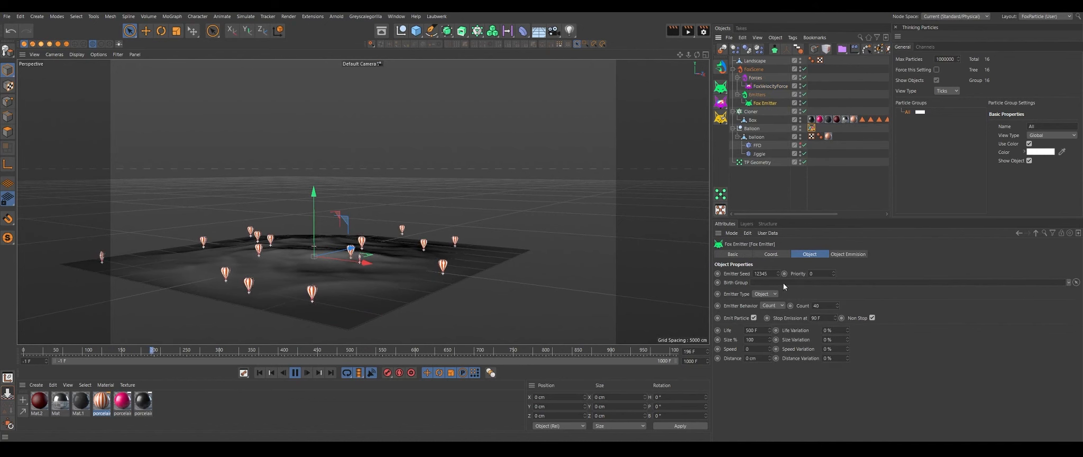
pyautogui.doubleClick(761, 331)
pyautogui.write('1000')
pyautogui.press('Return')
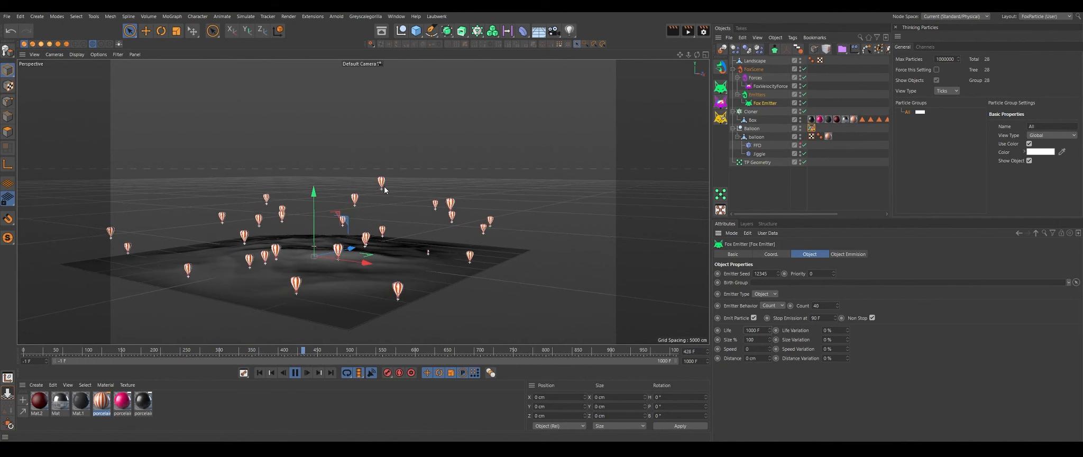
pyautogui.moveTo(392, 173)
pyautogui.keyDown('alt'); pyautogui.mouseDown()
pyautogui.moveTo(363, 174)
pyautogui.moveTo(404, 183)
pyautogui.mouseUp(); pyautogui.keyUp('alt')
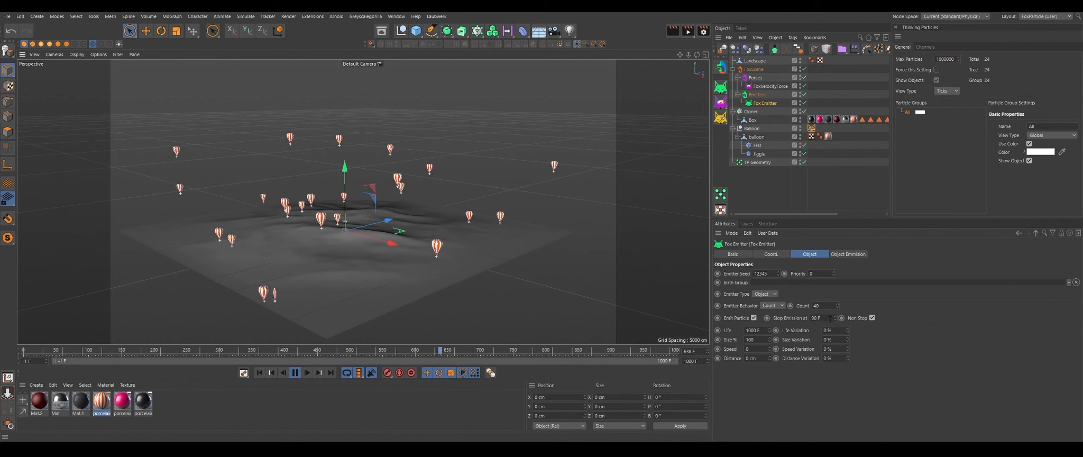
# Restart the emission, then set the Fox Emitter's priority to 1 and the FoxVelocityForce's priority to 2.
pyautogui.click(269, 372)
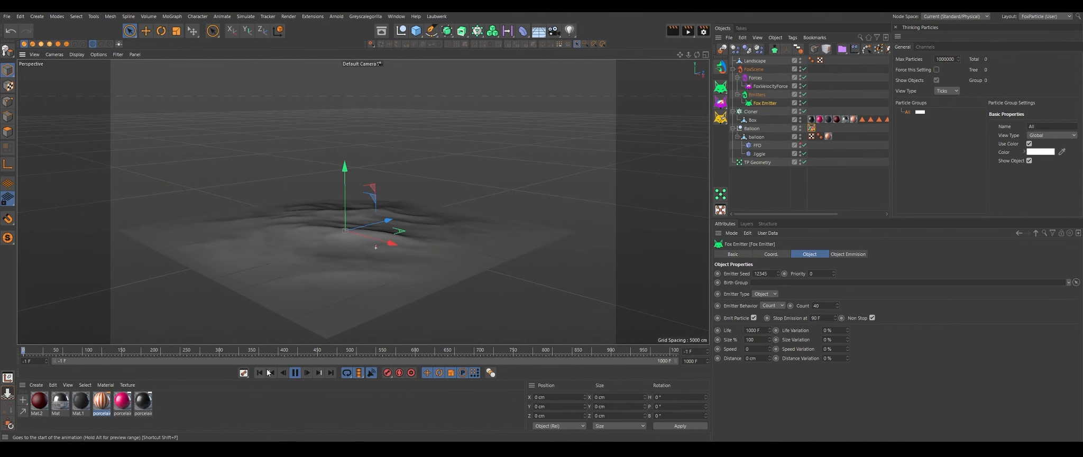
pyautogui.click(834, 272)
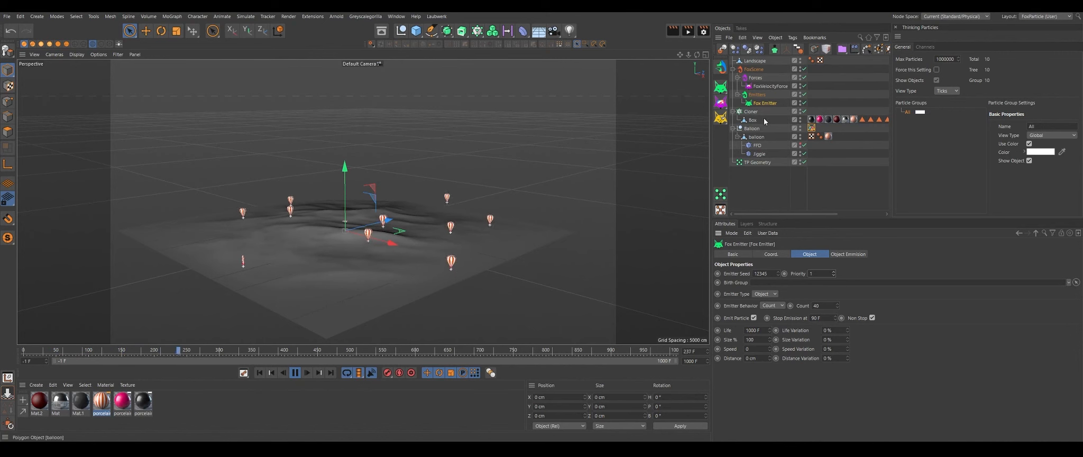
pyautogui.click(767, 87)
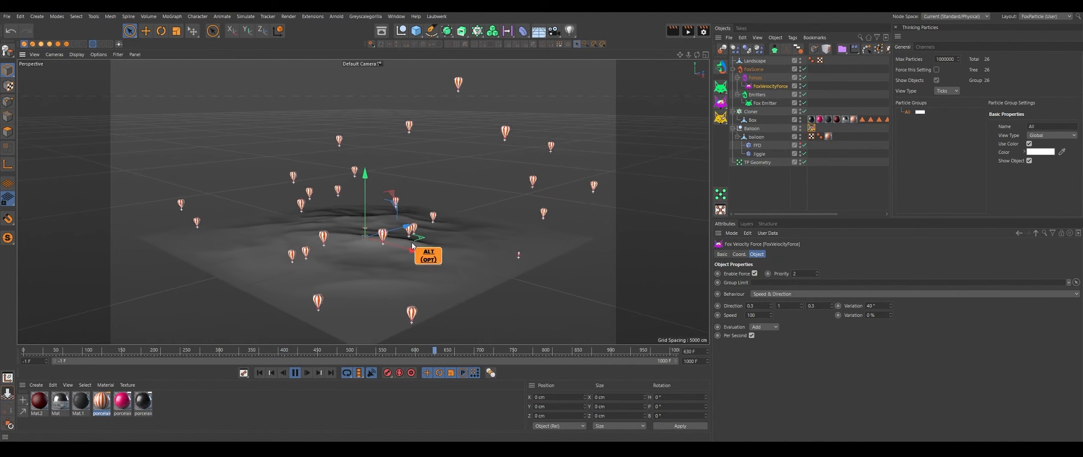
# Examine the balloons rising over the landscape from several angles, stop playback at frame 923, and inspect them up close.
pyautogui.keyDown('alt'); pyautogui.moveTo(414, 248); pyautogui.dragTo(389, 241); pyautogui.keyUp('alt')
pyautogui.keyDown('alt'); pyautogui.moveTo(434, 275); pyautogui.dragTo(455, 288); pyautogui.keyUp('alt')
pyautogui.click(344, 280)
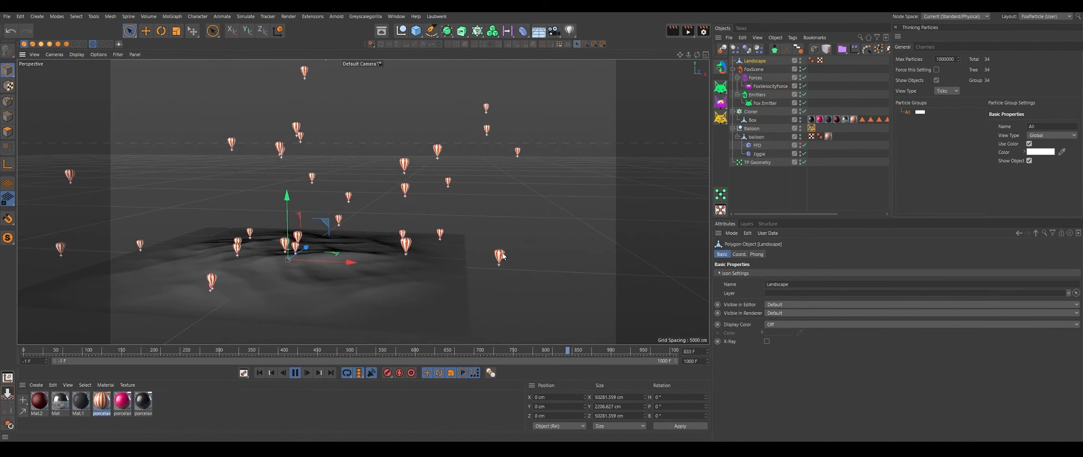
pyautogui.keyDown('alt'); pyautogui.moveTo(420, 200); pyautogui.dragTo(424, 267); pyautogui.keyUp('alt')
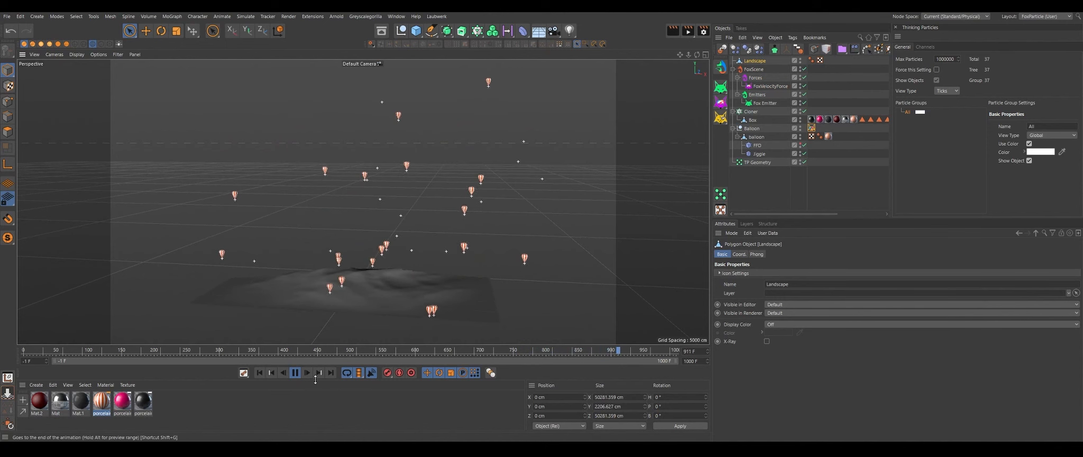
pyautogui.click(296, 373)
pyautogui.keyDown('alt'); pyautogui.moveTo(406, 275); pyautogui.dragTo(402, 204); pyautogui.keyUp('alt')
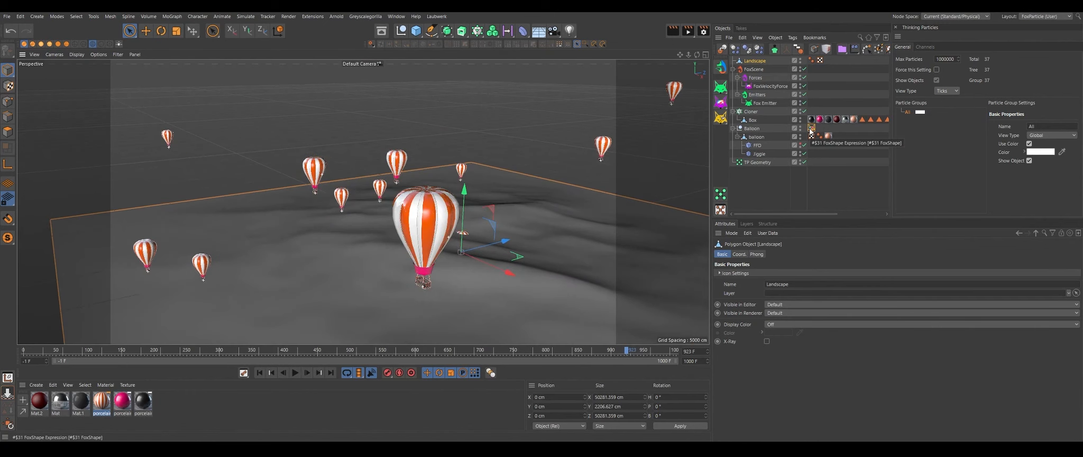
# Review the object settings of the Balloon's FoxShape tag and of the FoxVelocityForce.
pyautogui.click(811, 129)
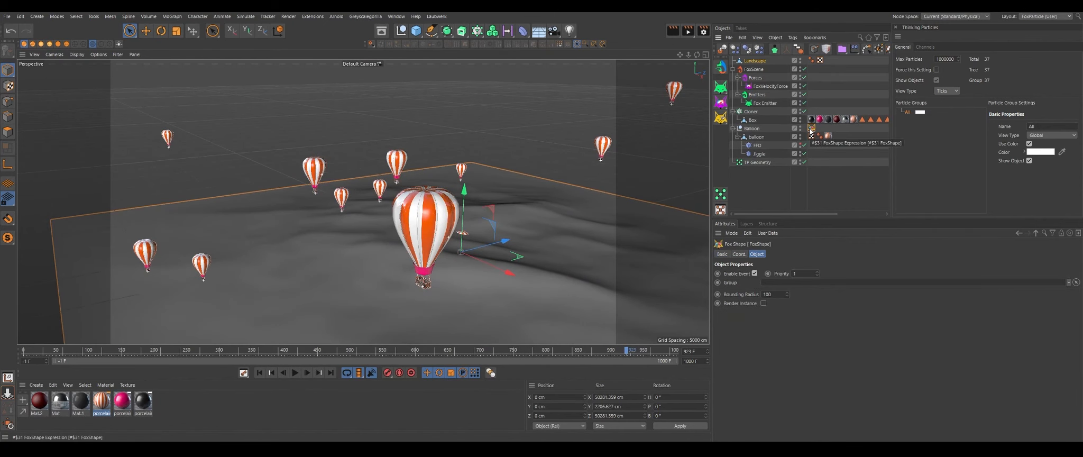
pyautogui.click(776, 90)
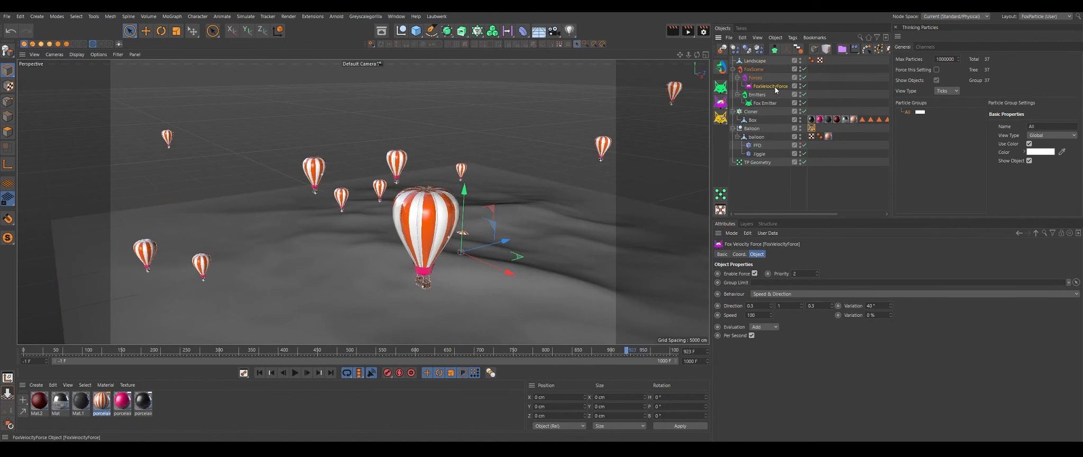